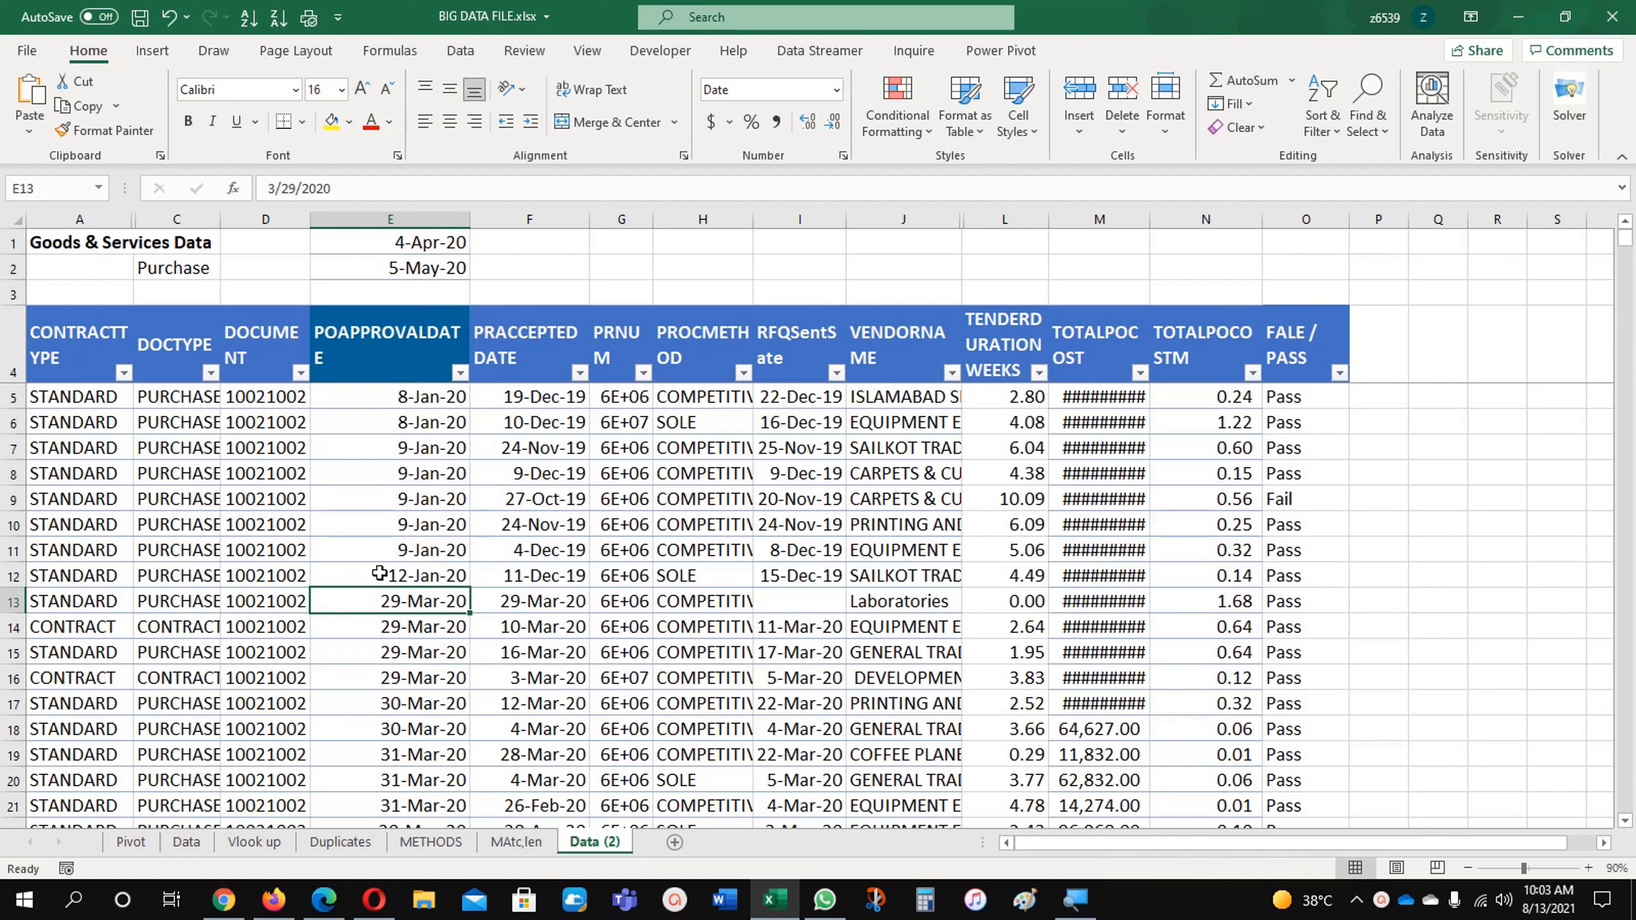
Step: Start a new conditional formatting rule on cell E5 that uses a formula to determine which cells to format
left_click(398, 541)
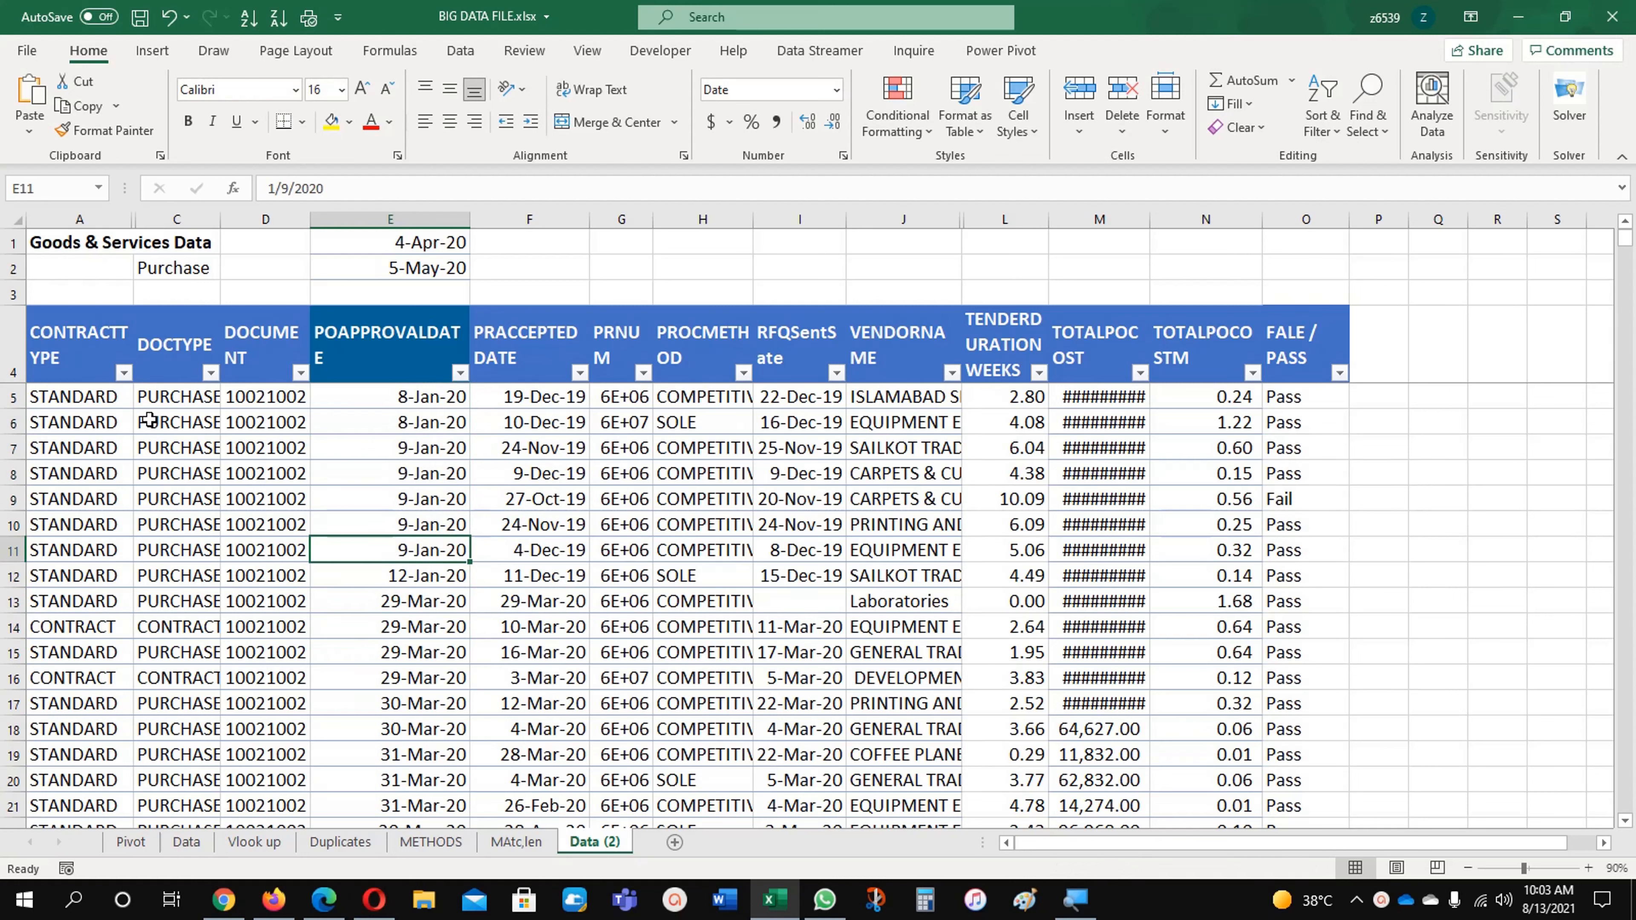
left_click(409, 398)
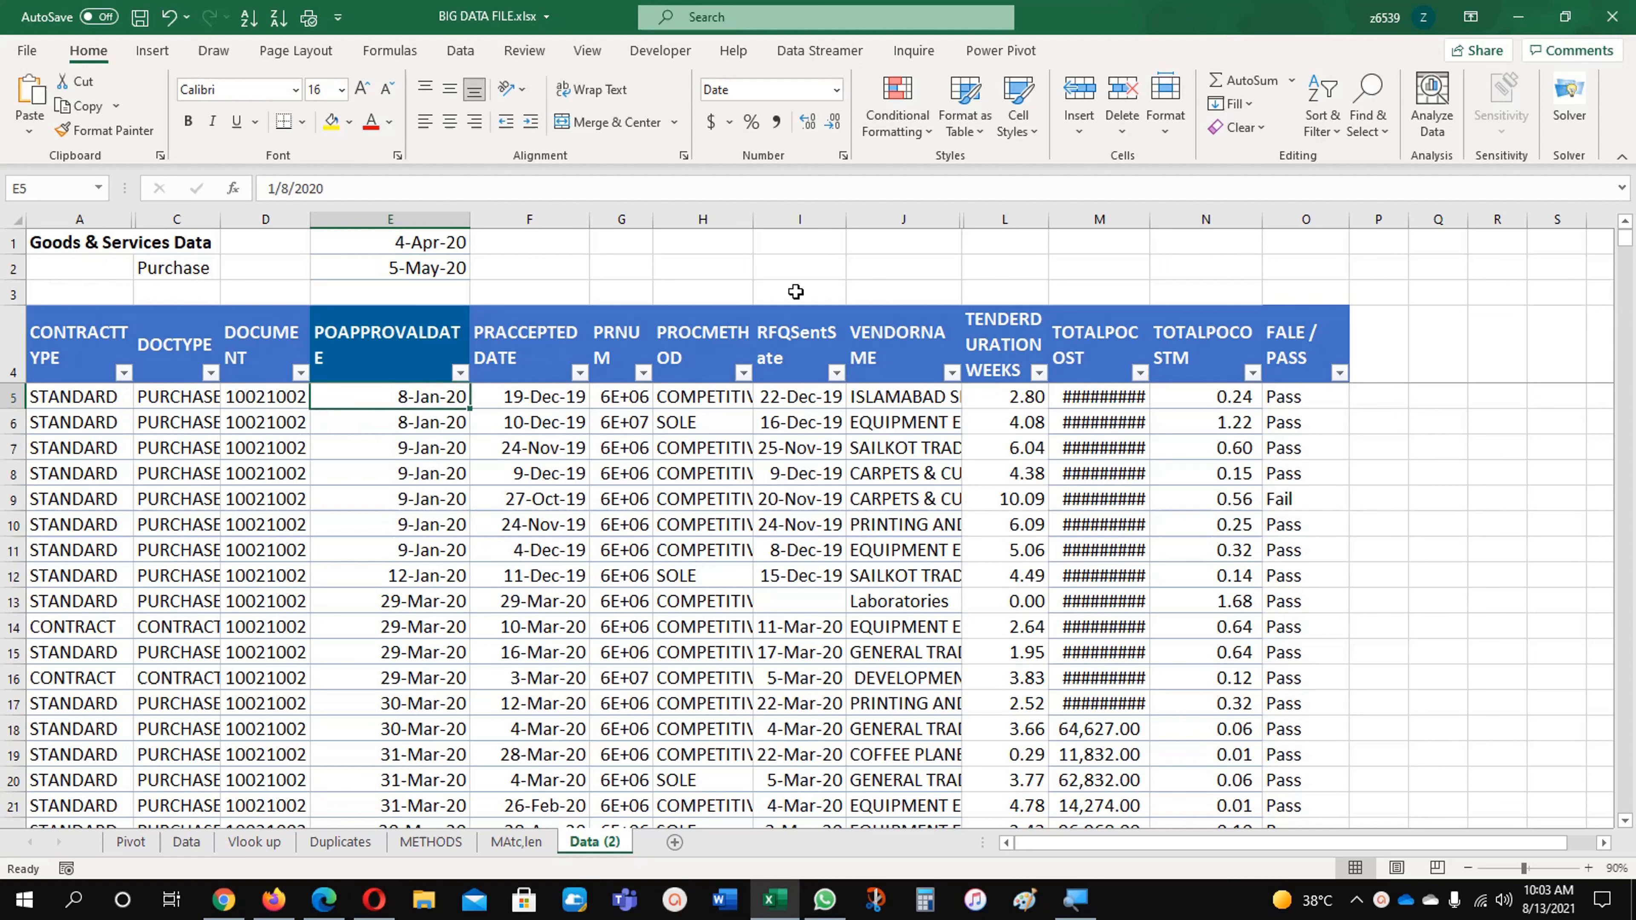
left_click(902, 99)
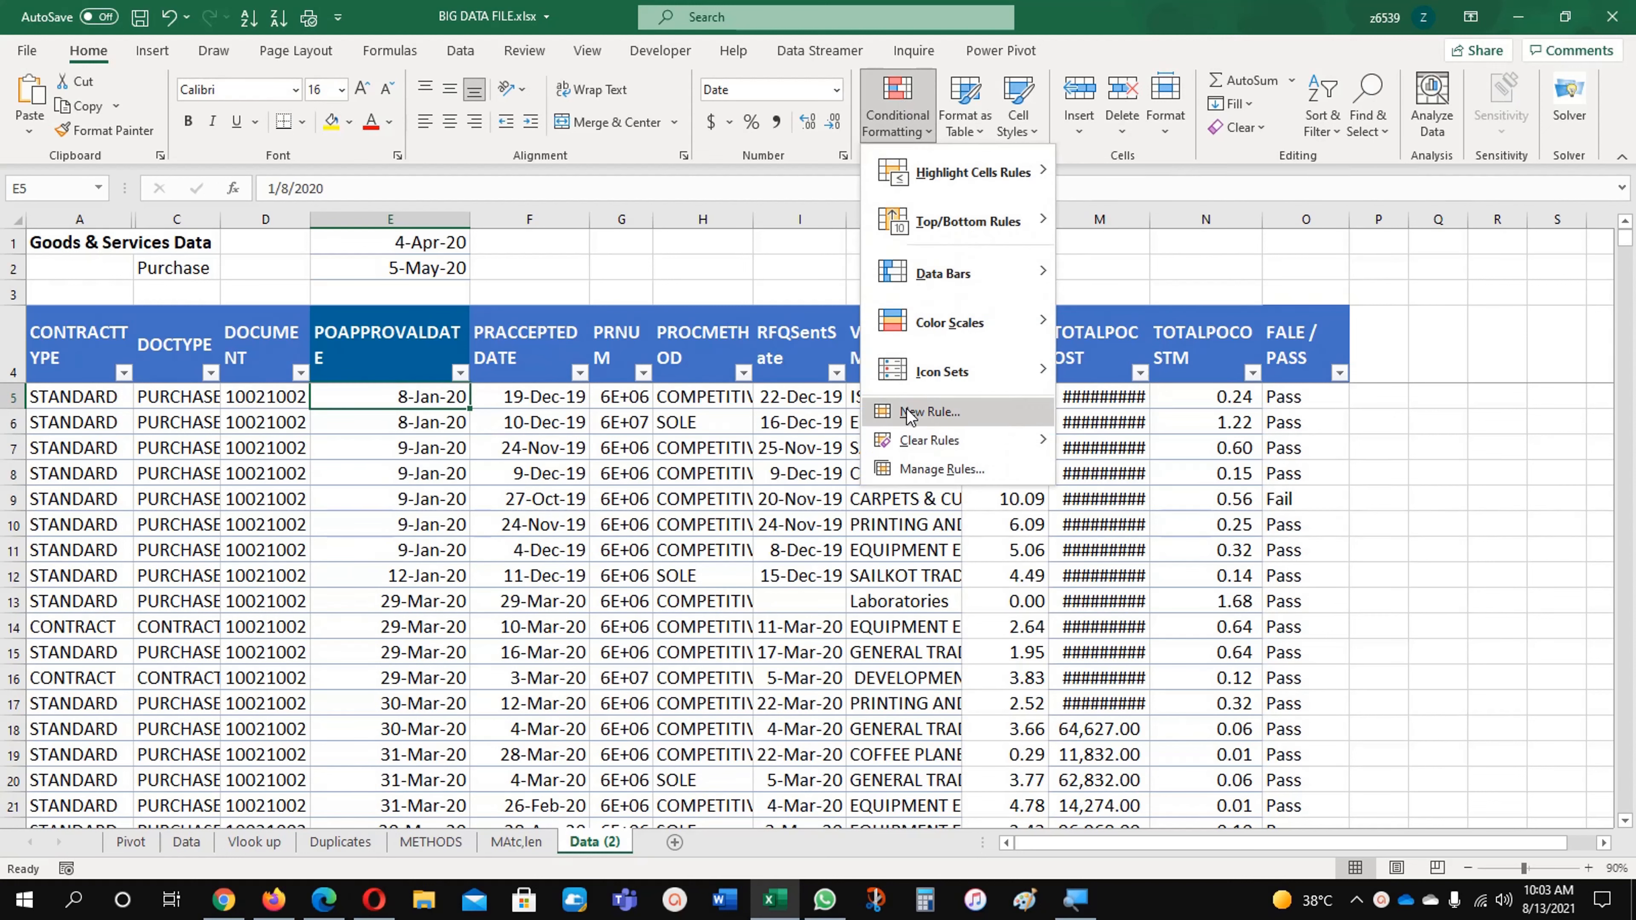
left_click(928, 412)
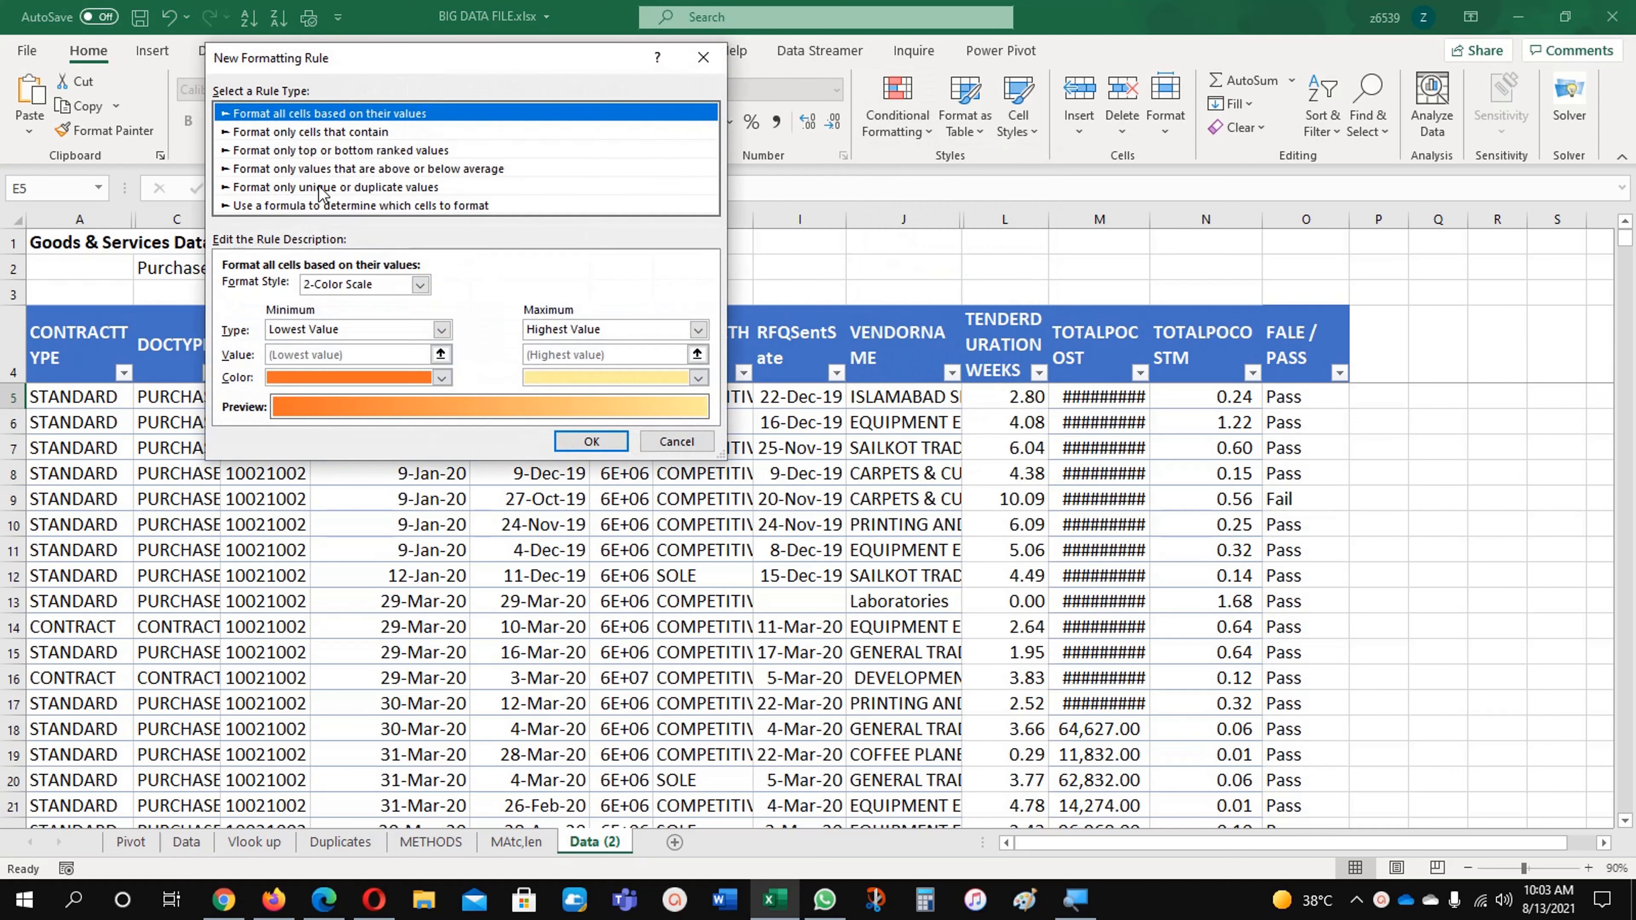
left_click(315, 207)
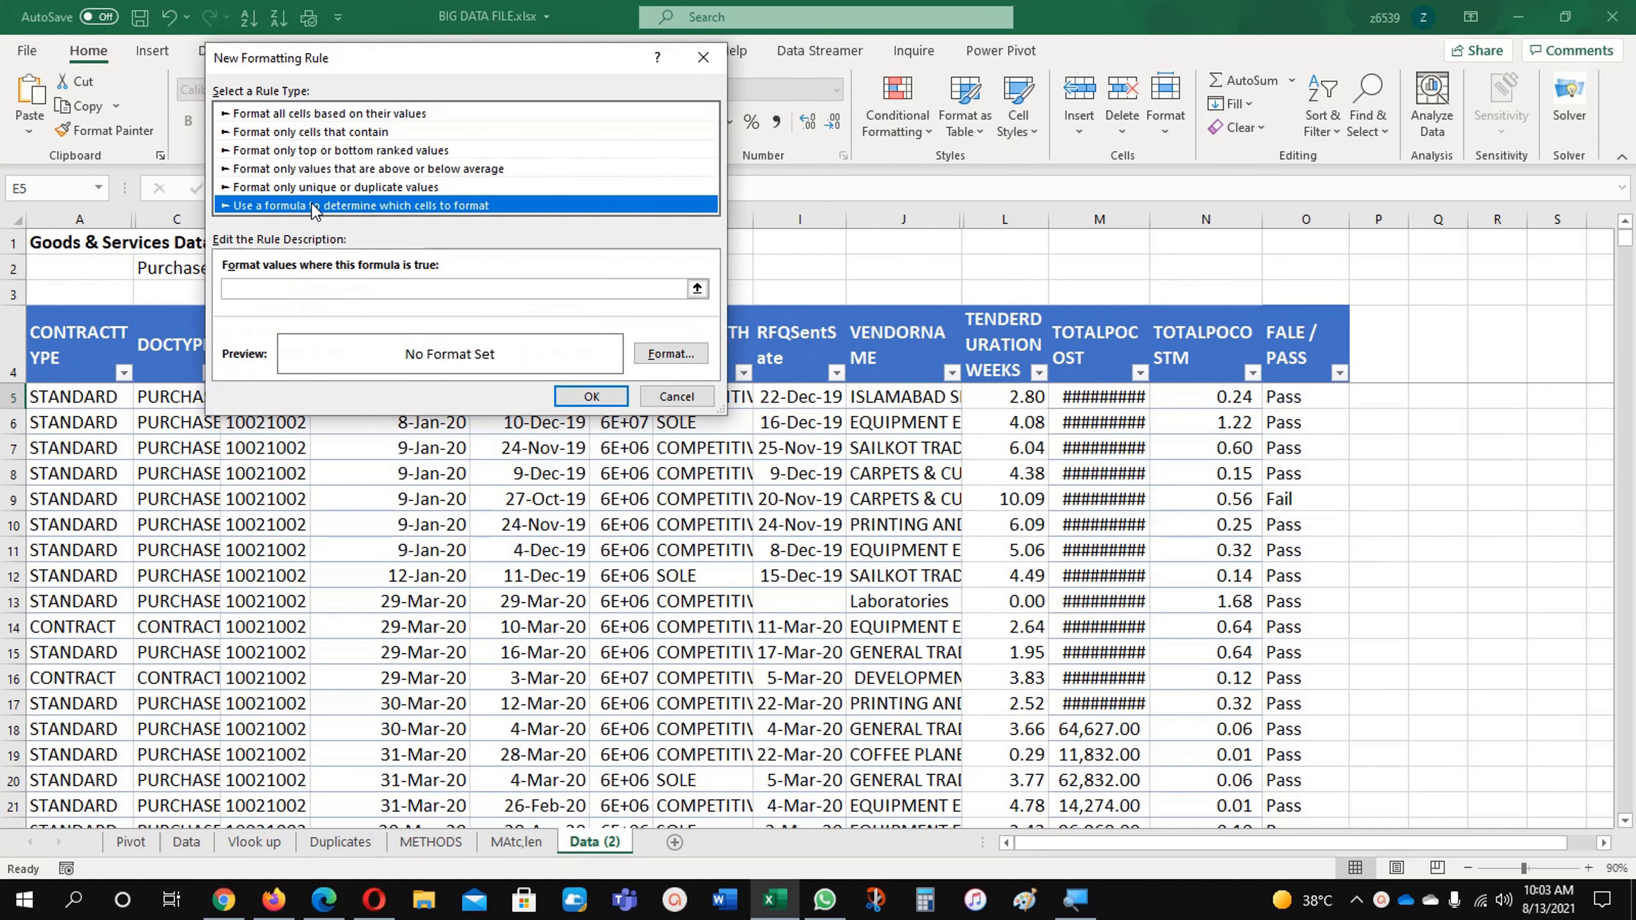
left_click_drag(409, 56, 950, 177)
left_click(881, 411)
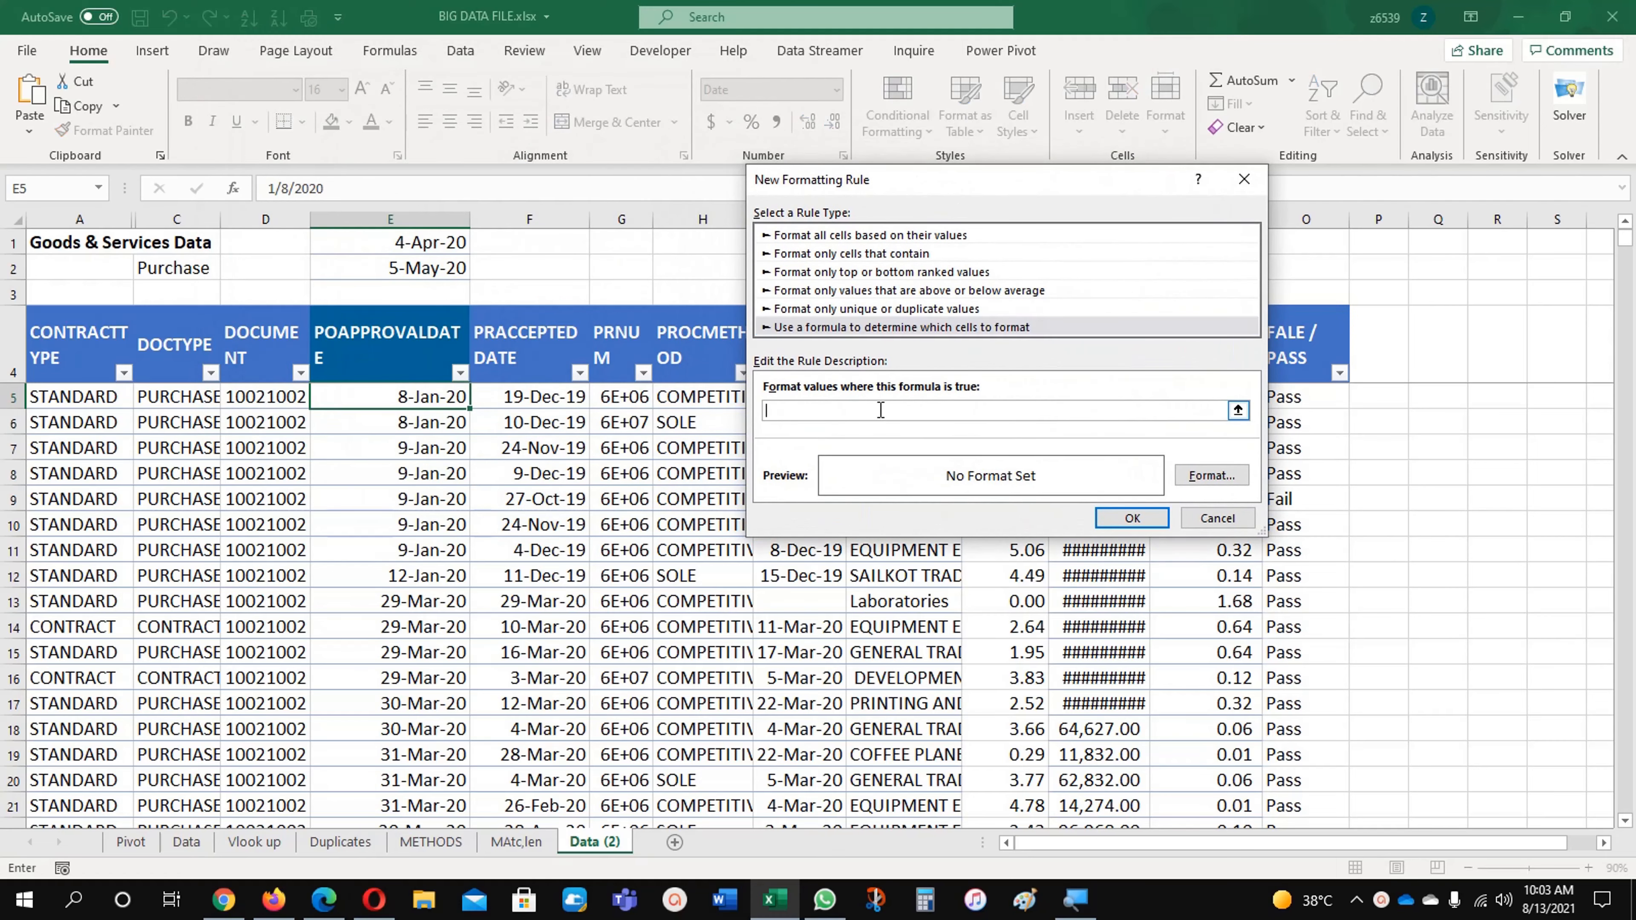
Step: Begin the rule's AND formula with the start-date condition: =and($E5>=$E$1, keeping only the column absolute in $E5
type("=and(")
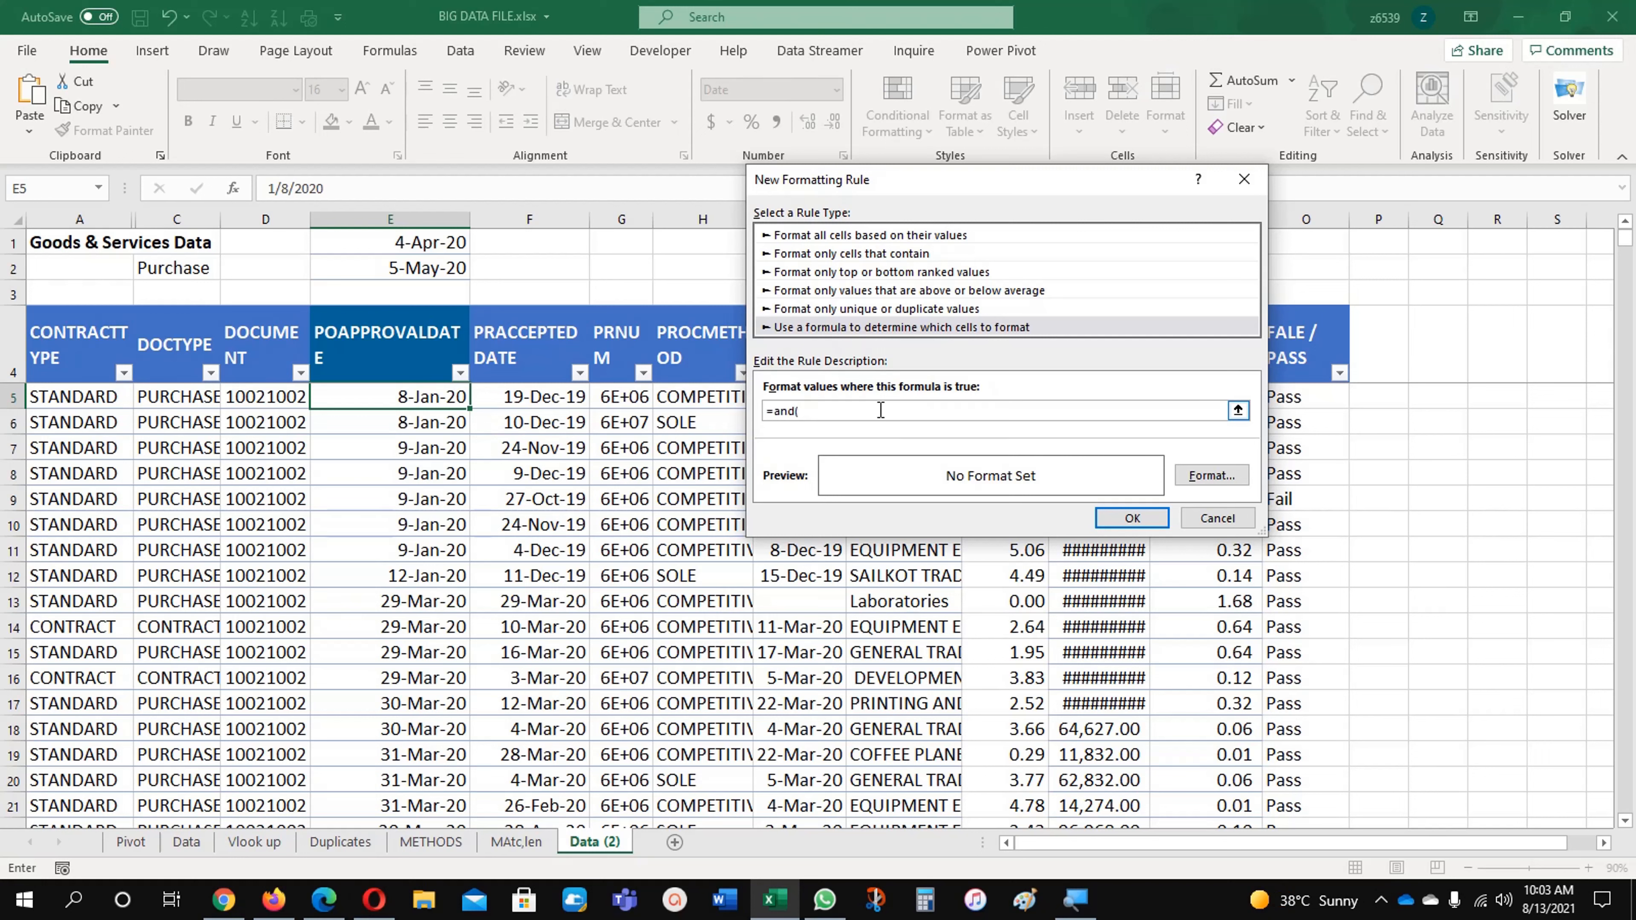
left_click(415, 396)
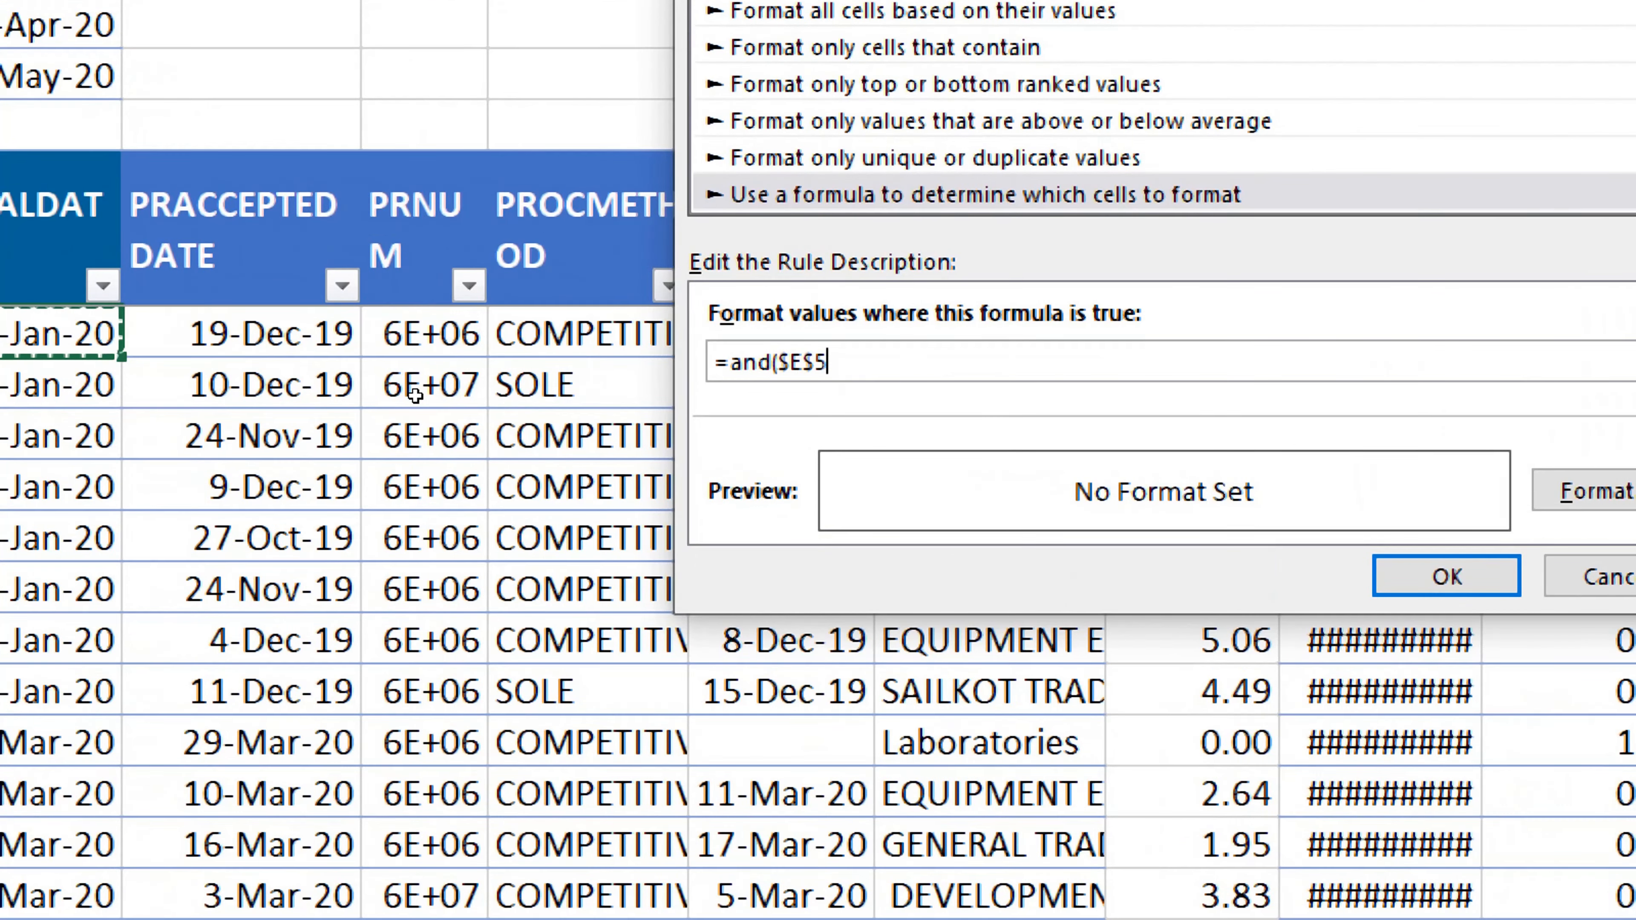
key("F4")
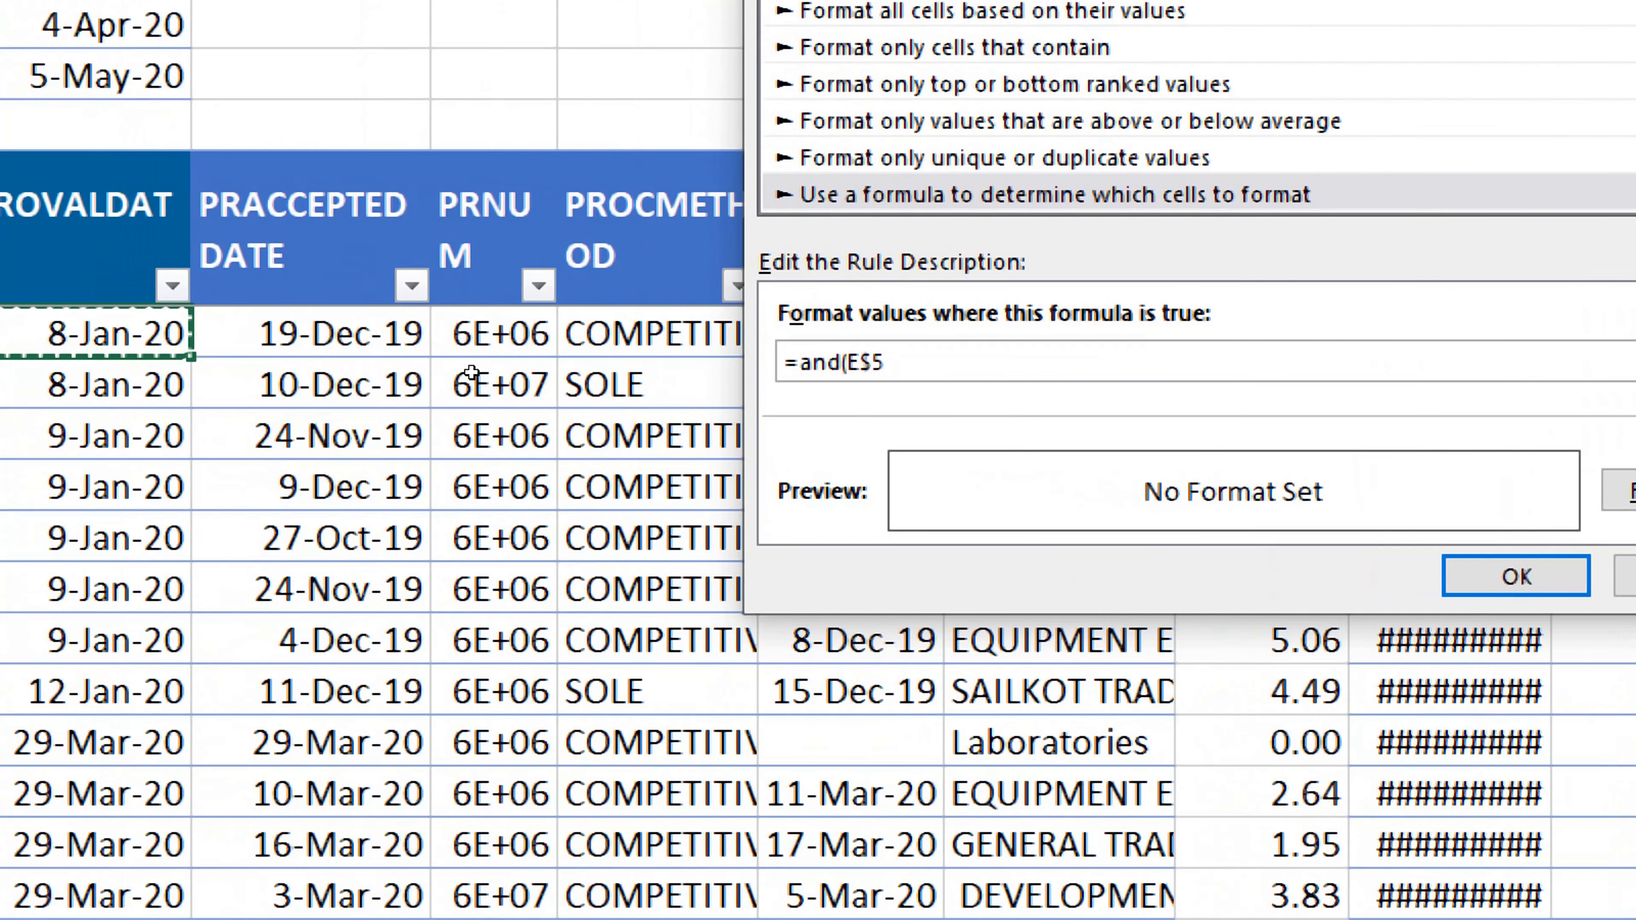
key("F4")
key("F4")
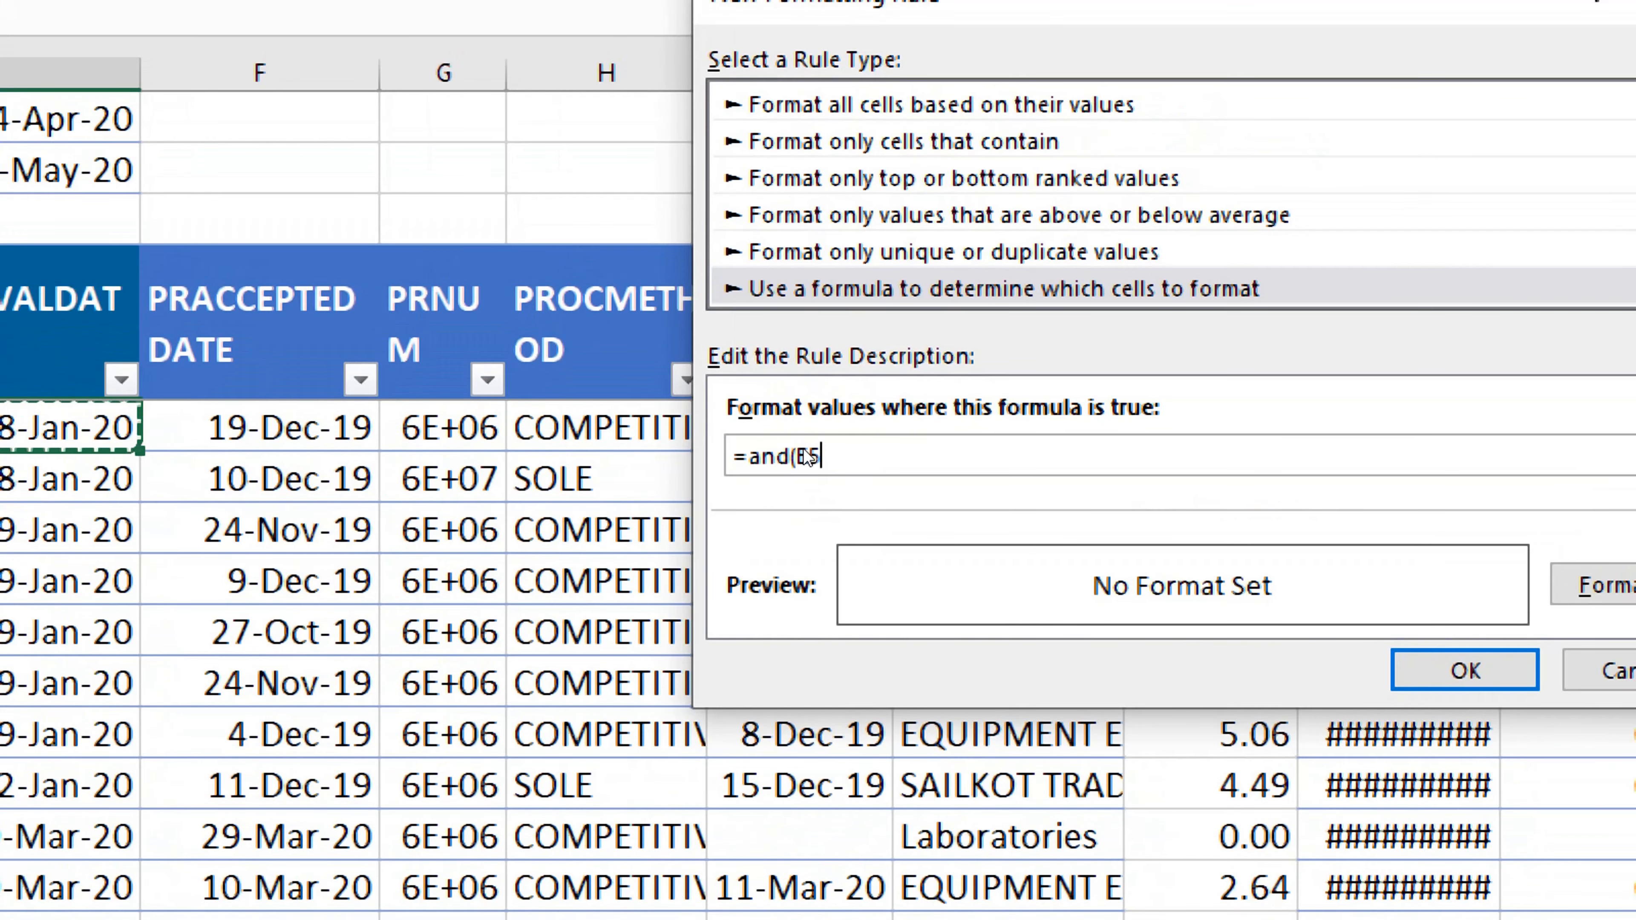
key("F4")
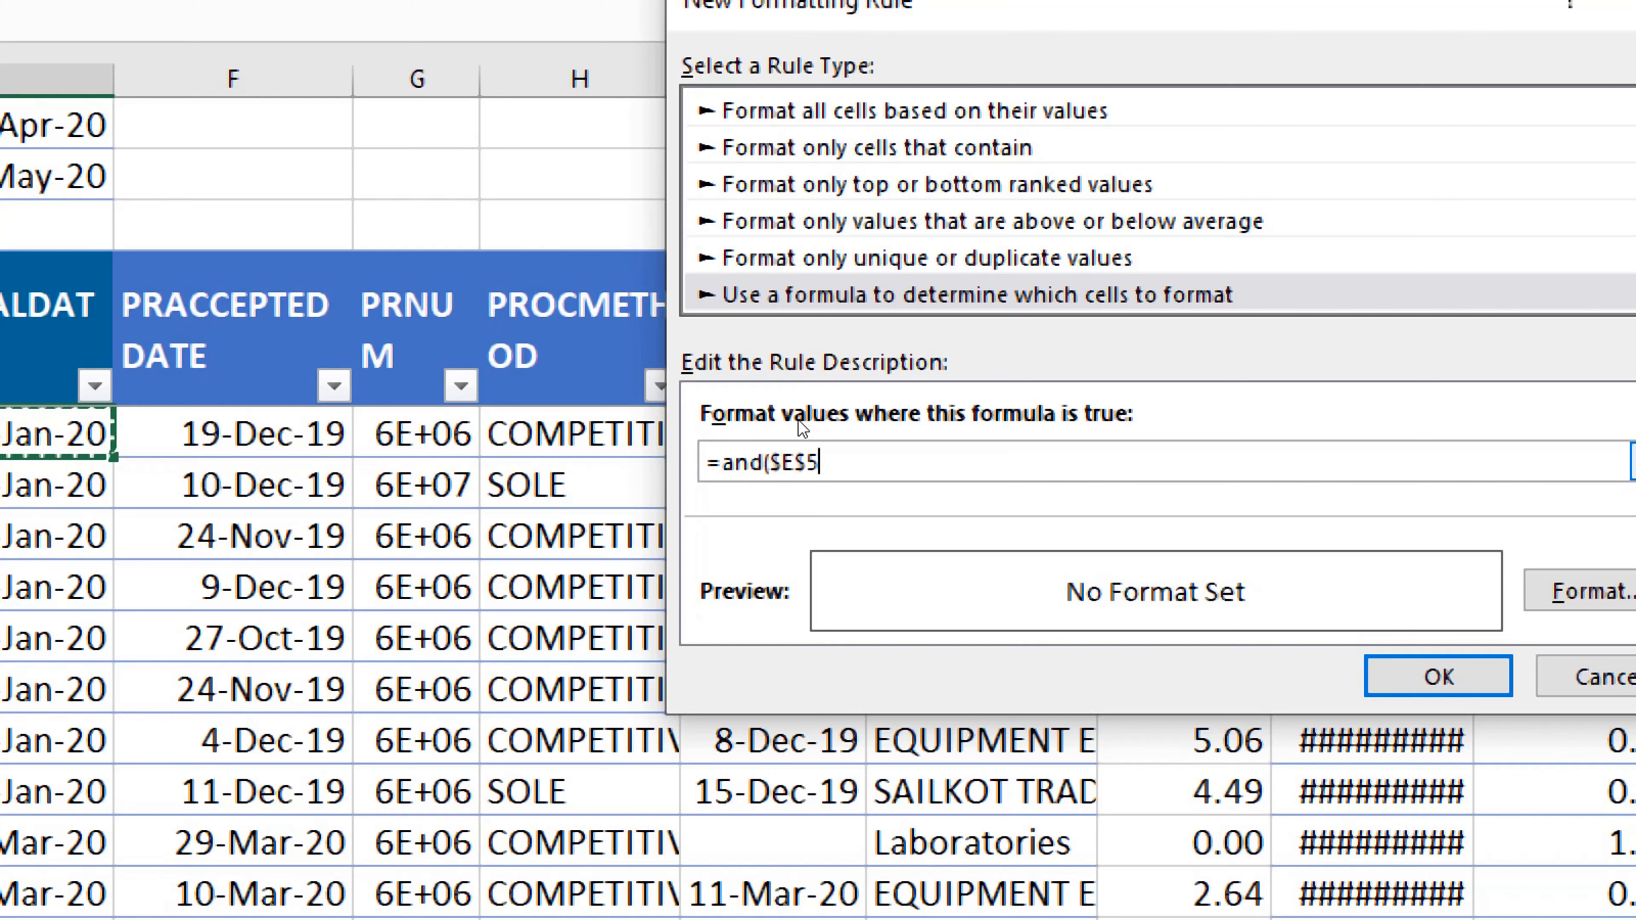
key("F4")
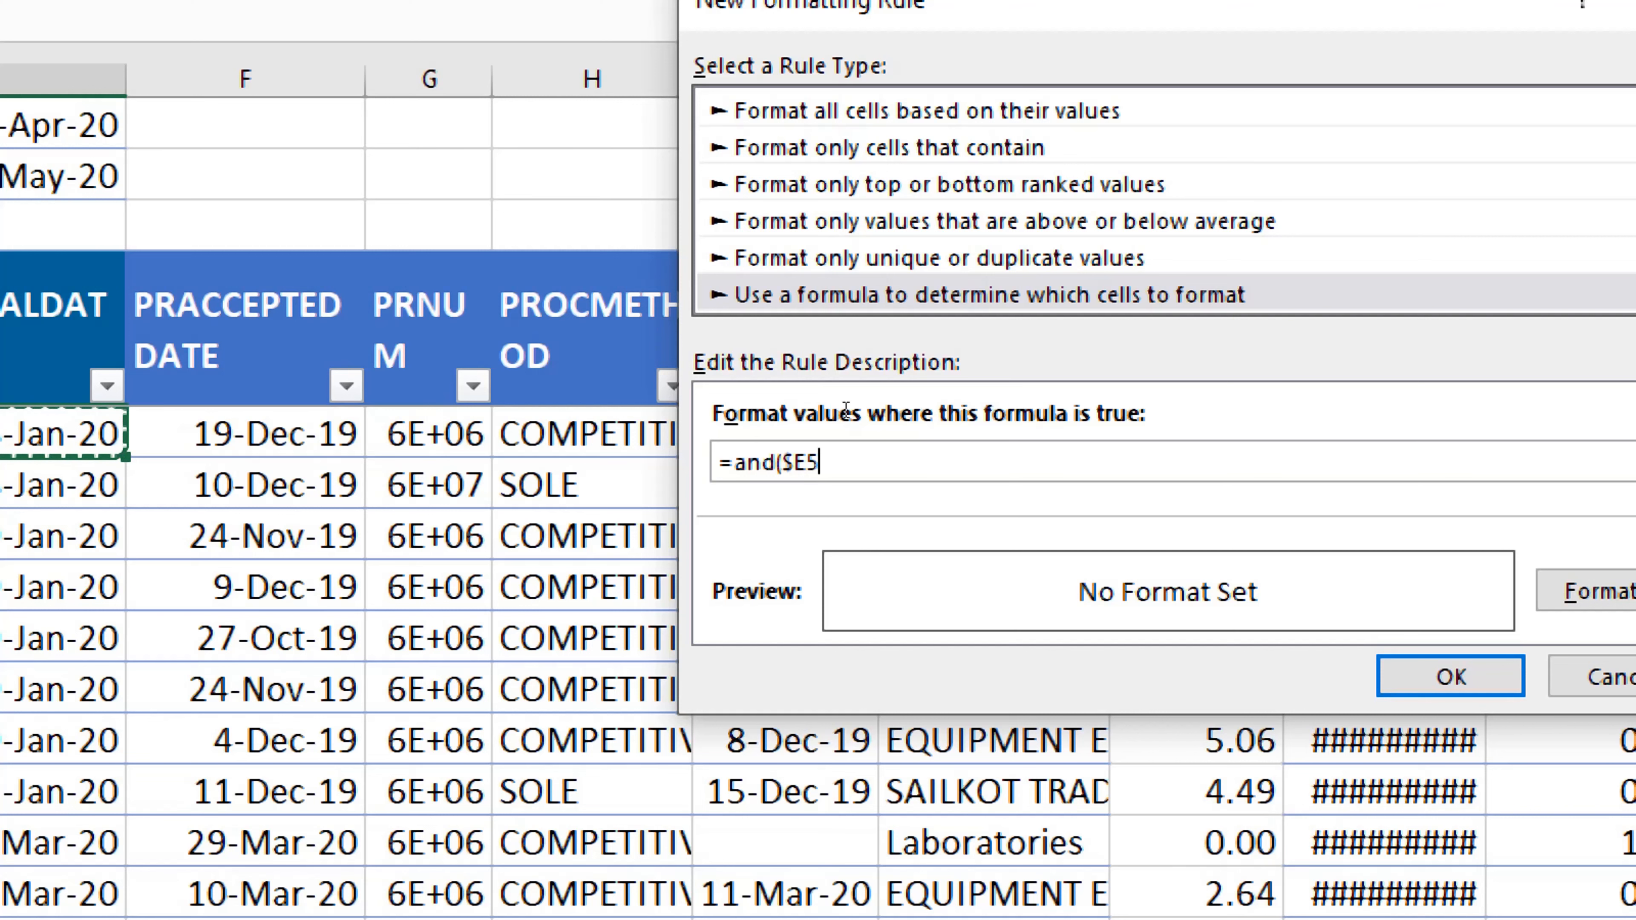
type(">")
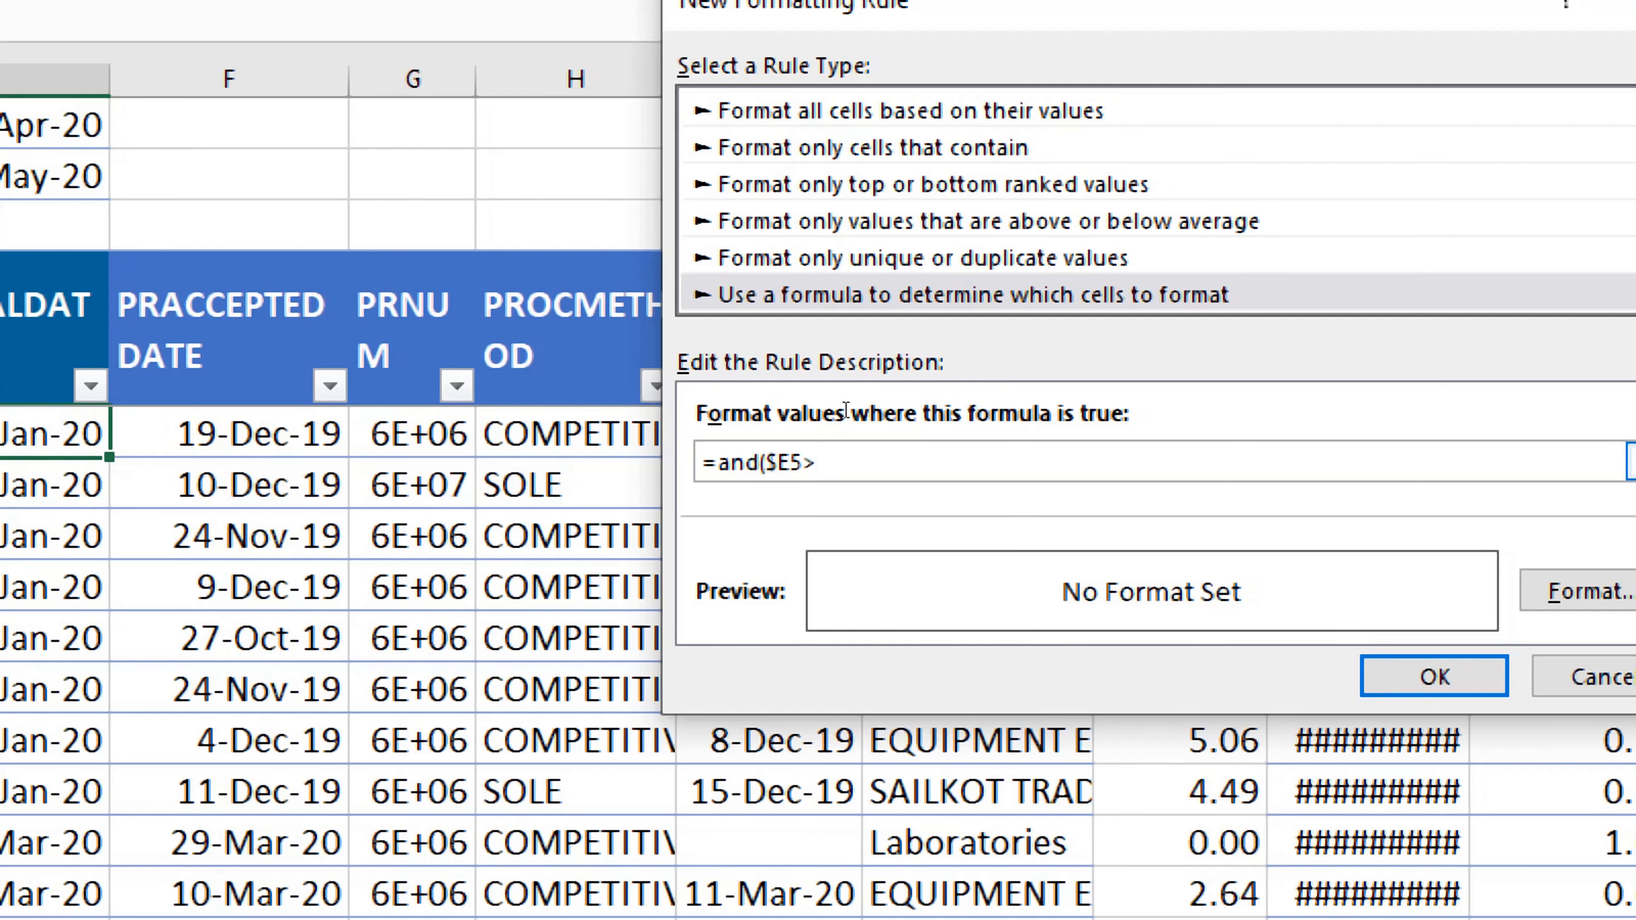
type("=")
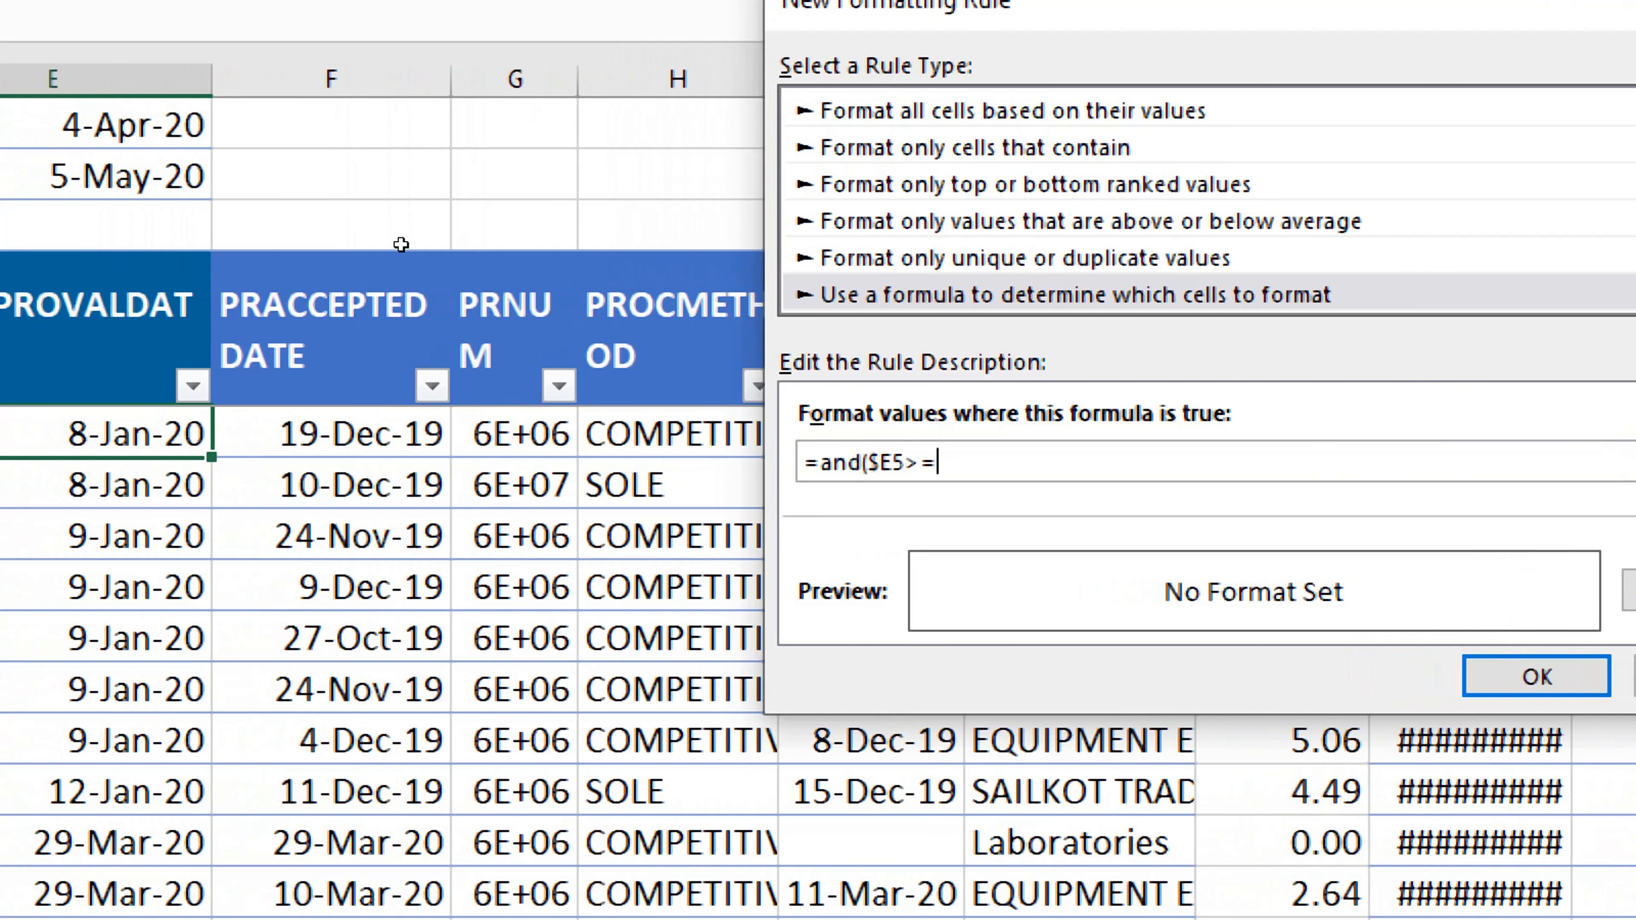
key("Up")
key("Up")
key("Up")
key("Up")
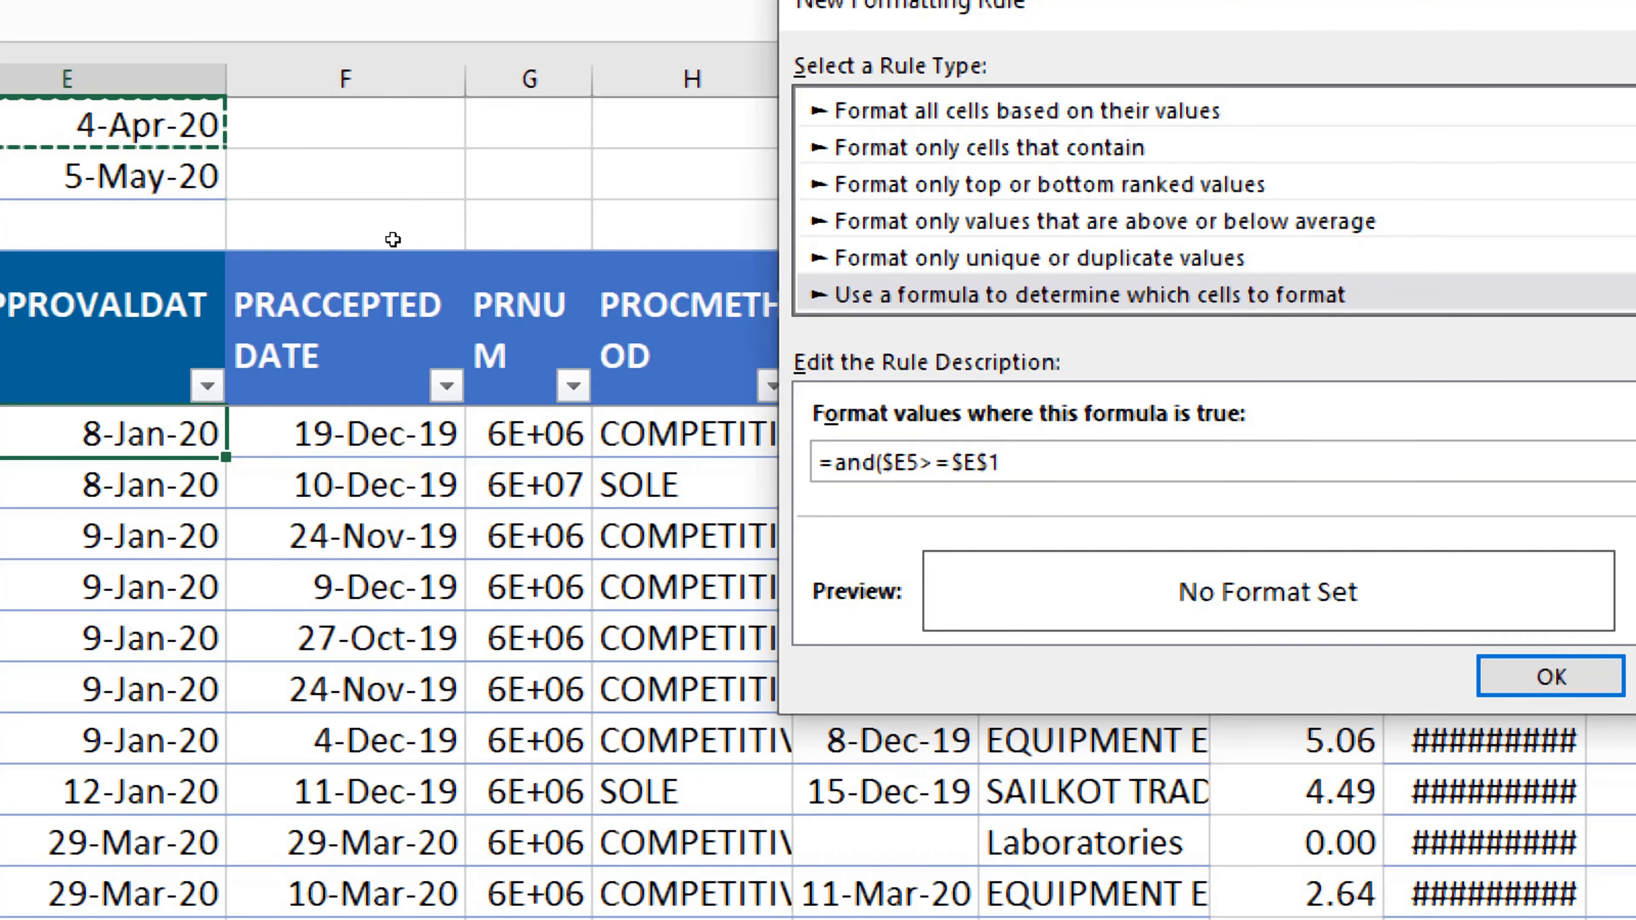
type(",")
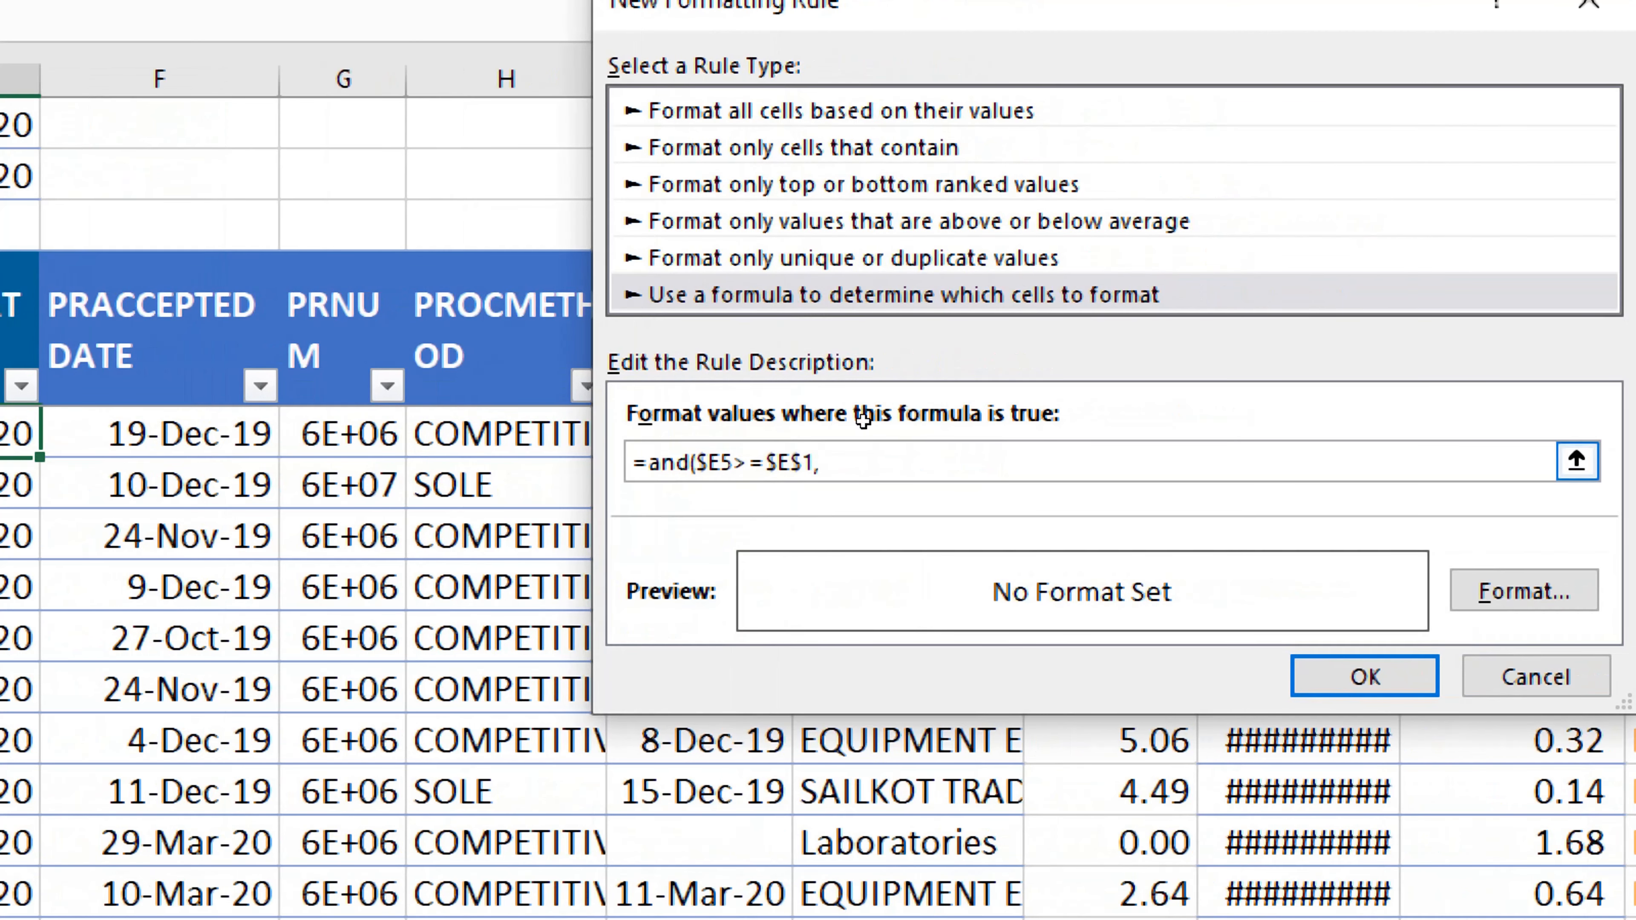
Step: Complete the rule's formula with the end-date condition $E$5<=$E$2 and close the parenthesis
key("Tab")
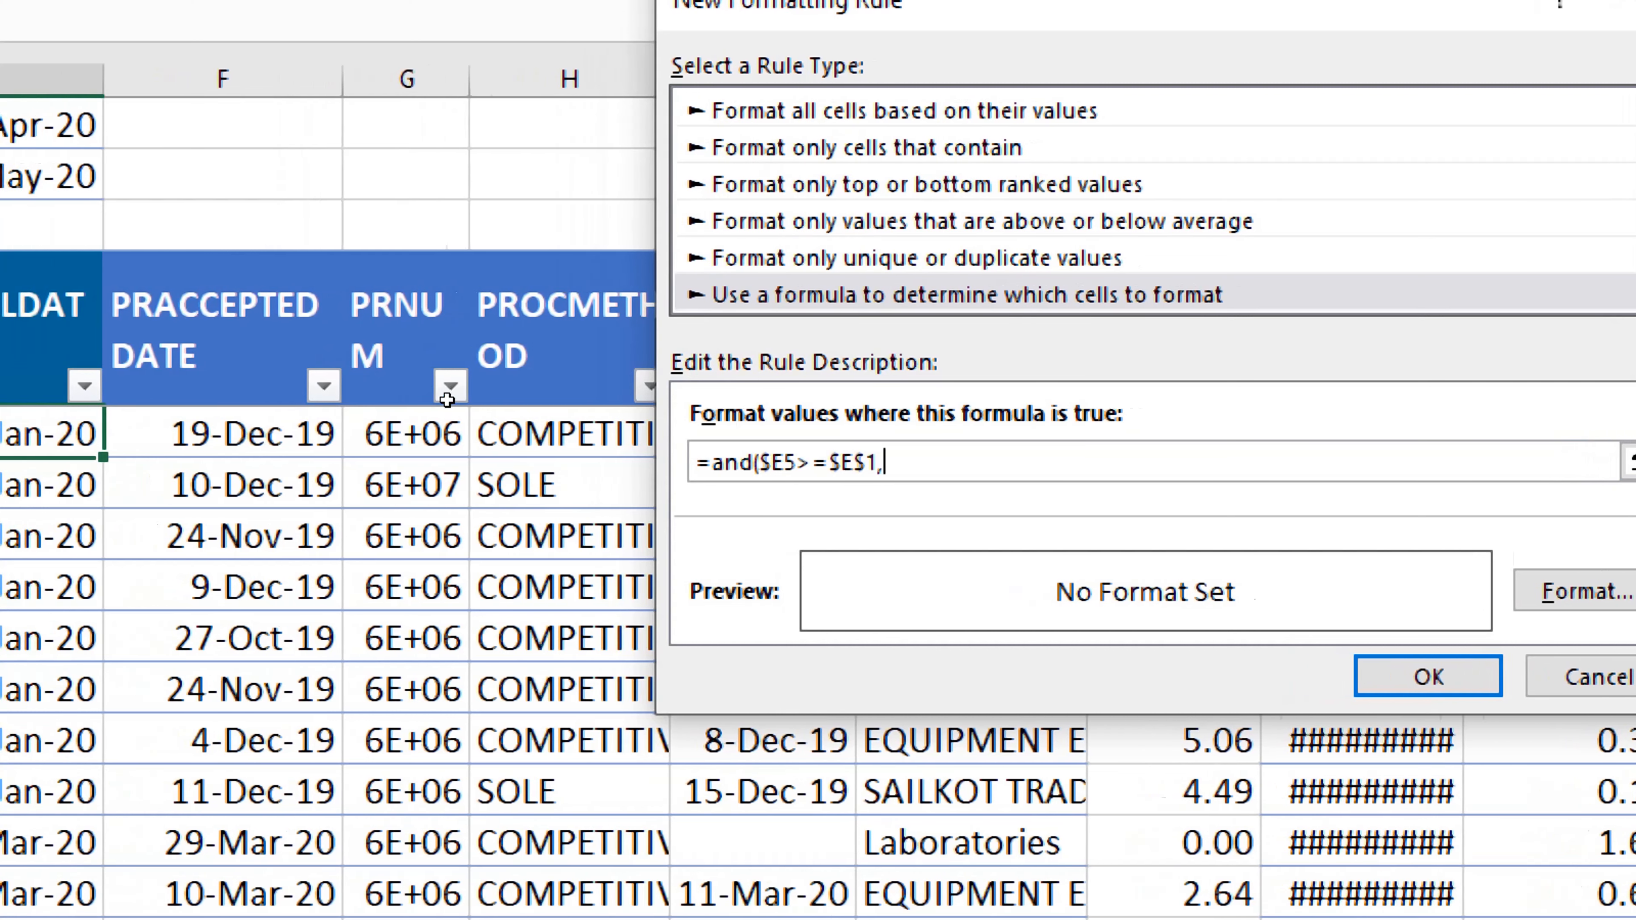
type("$E$5")
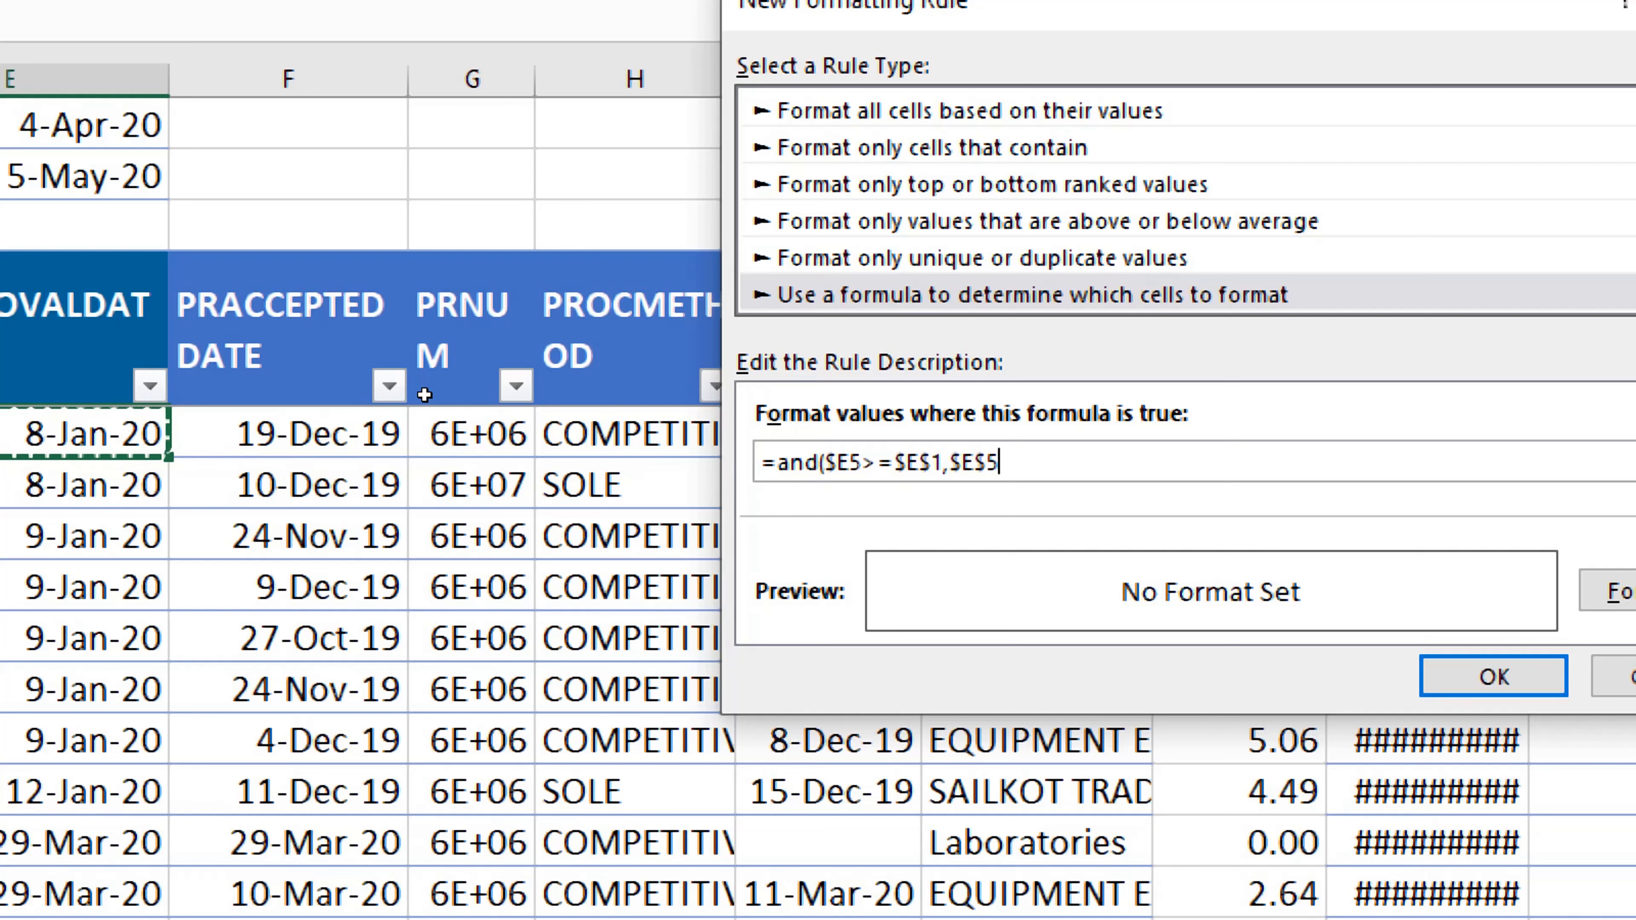
type("<=")
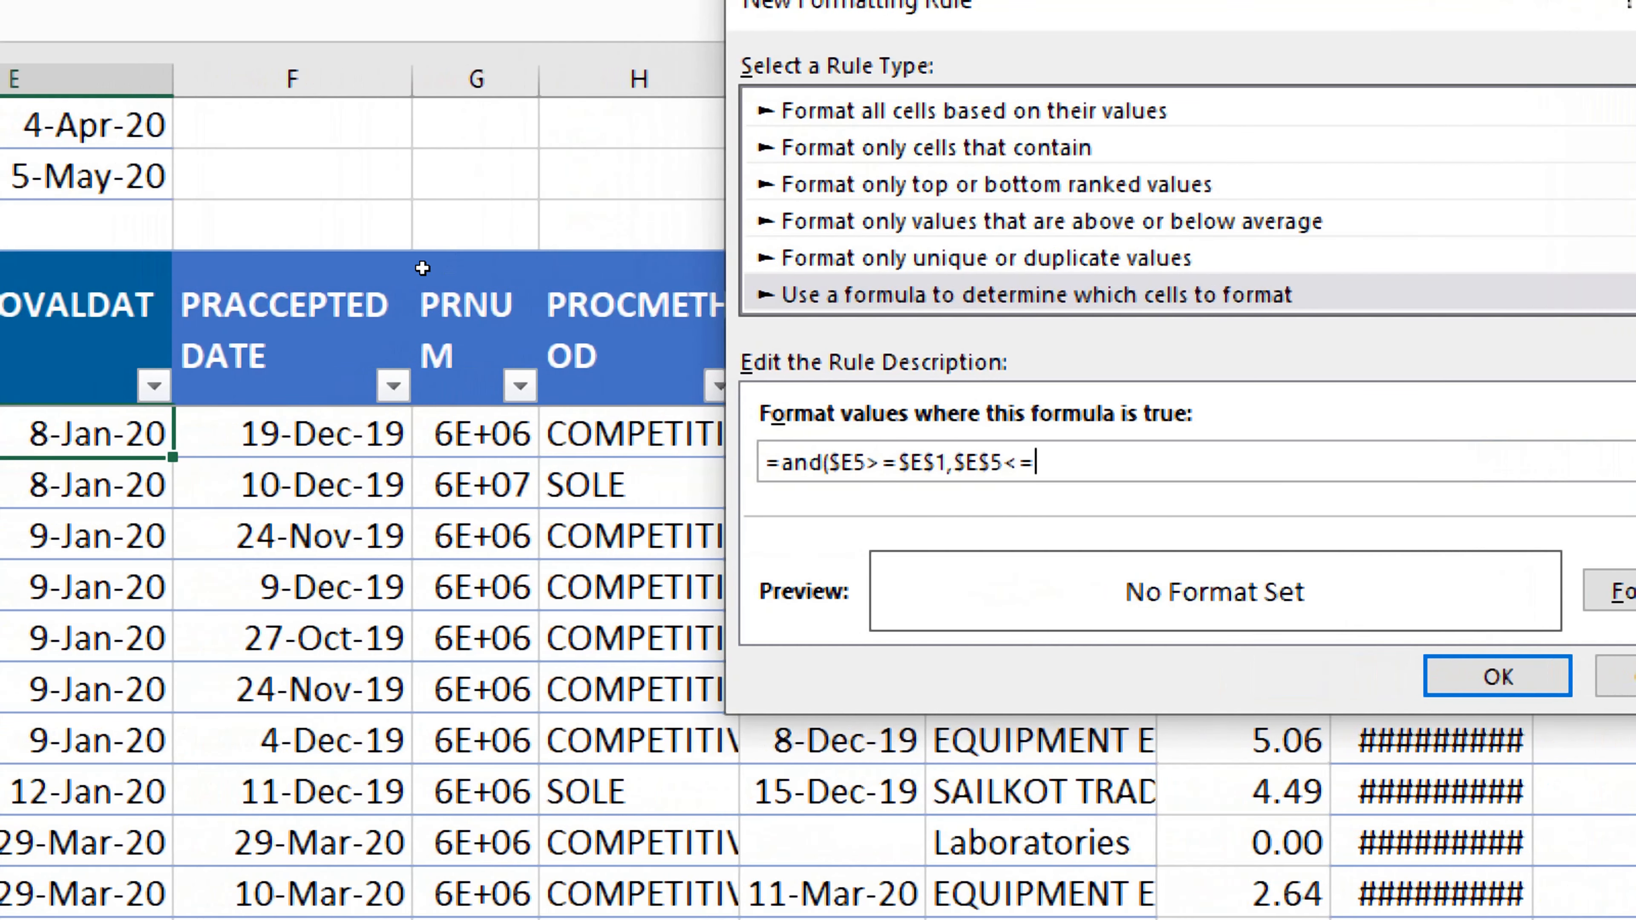
type("$E$2")
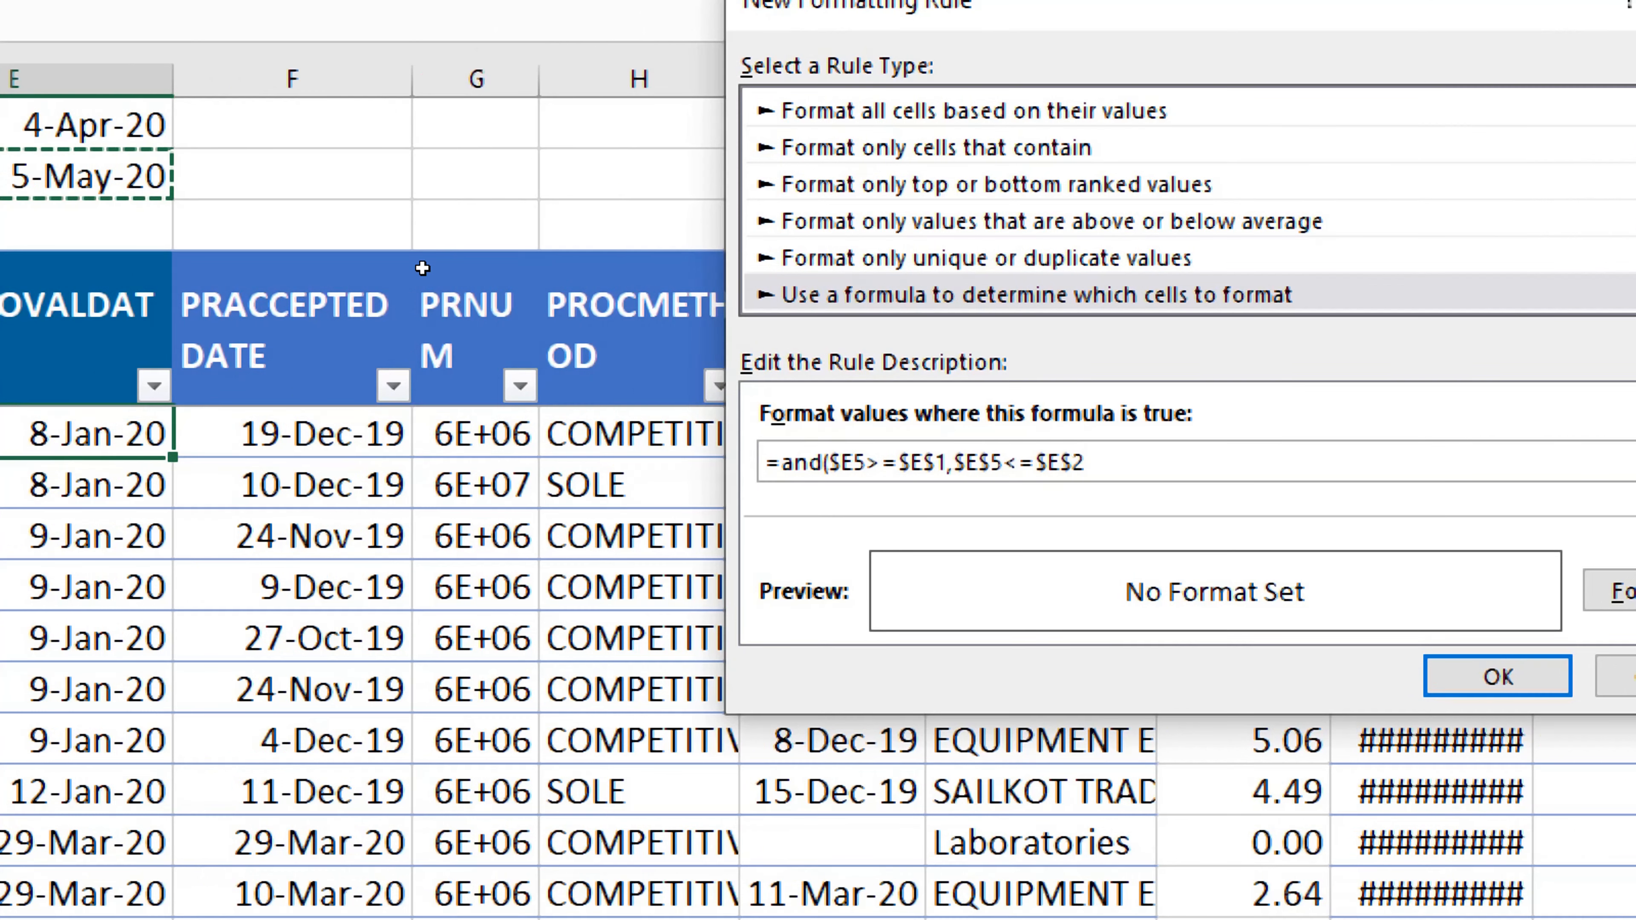
type(")")
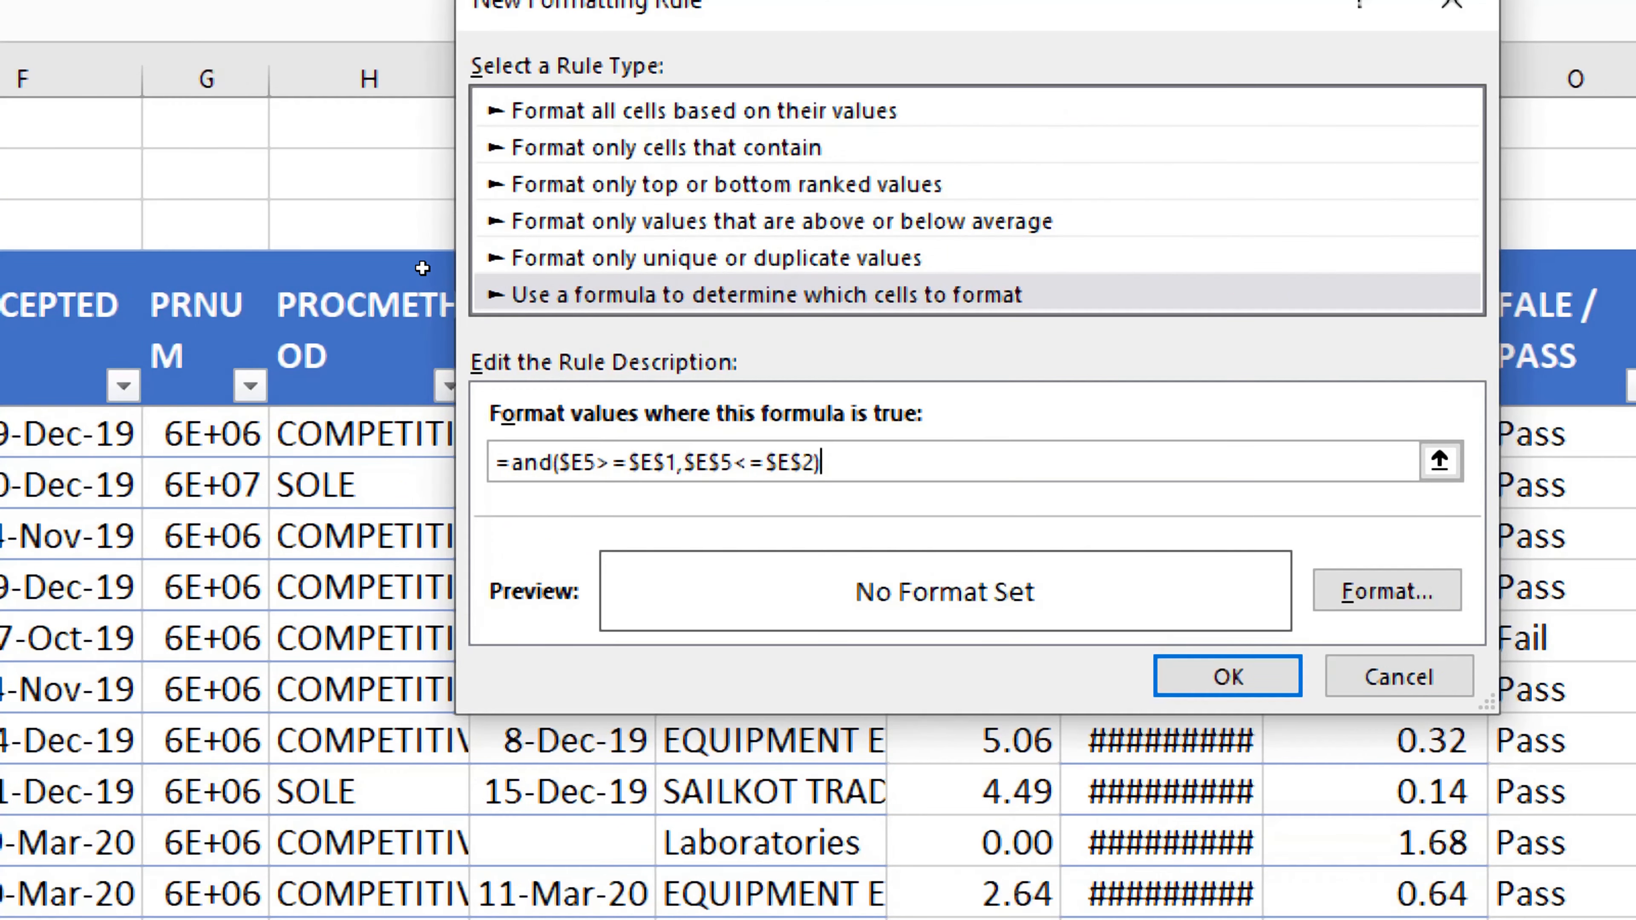
Step: Give the rule a purple fill with white font and create it
left_click(1388, 590)
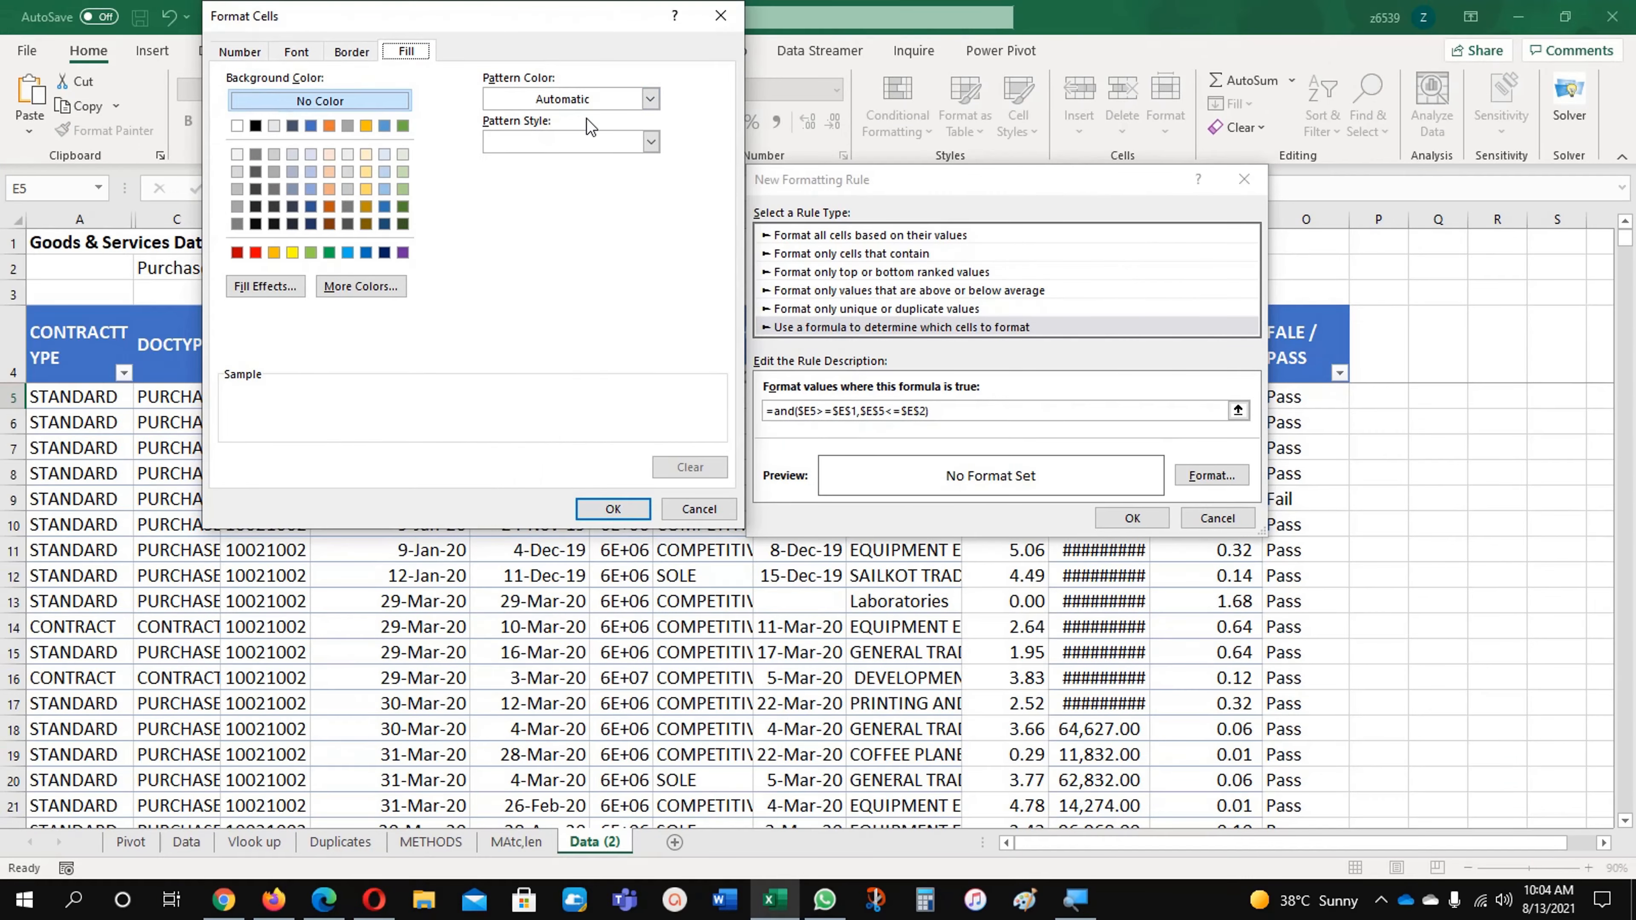
left_click(403, 252)
left_click(301, 54)
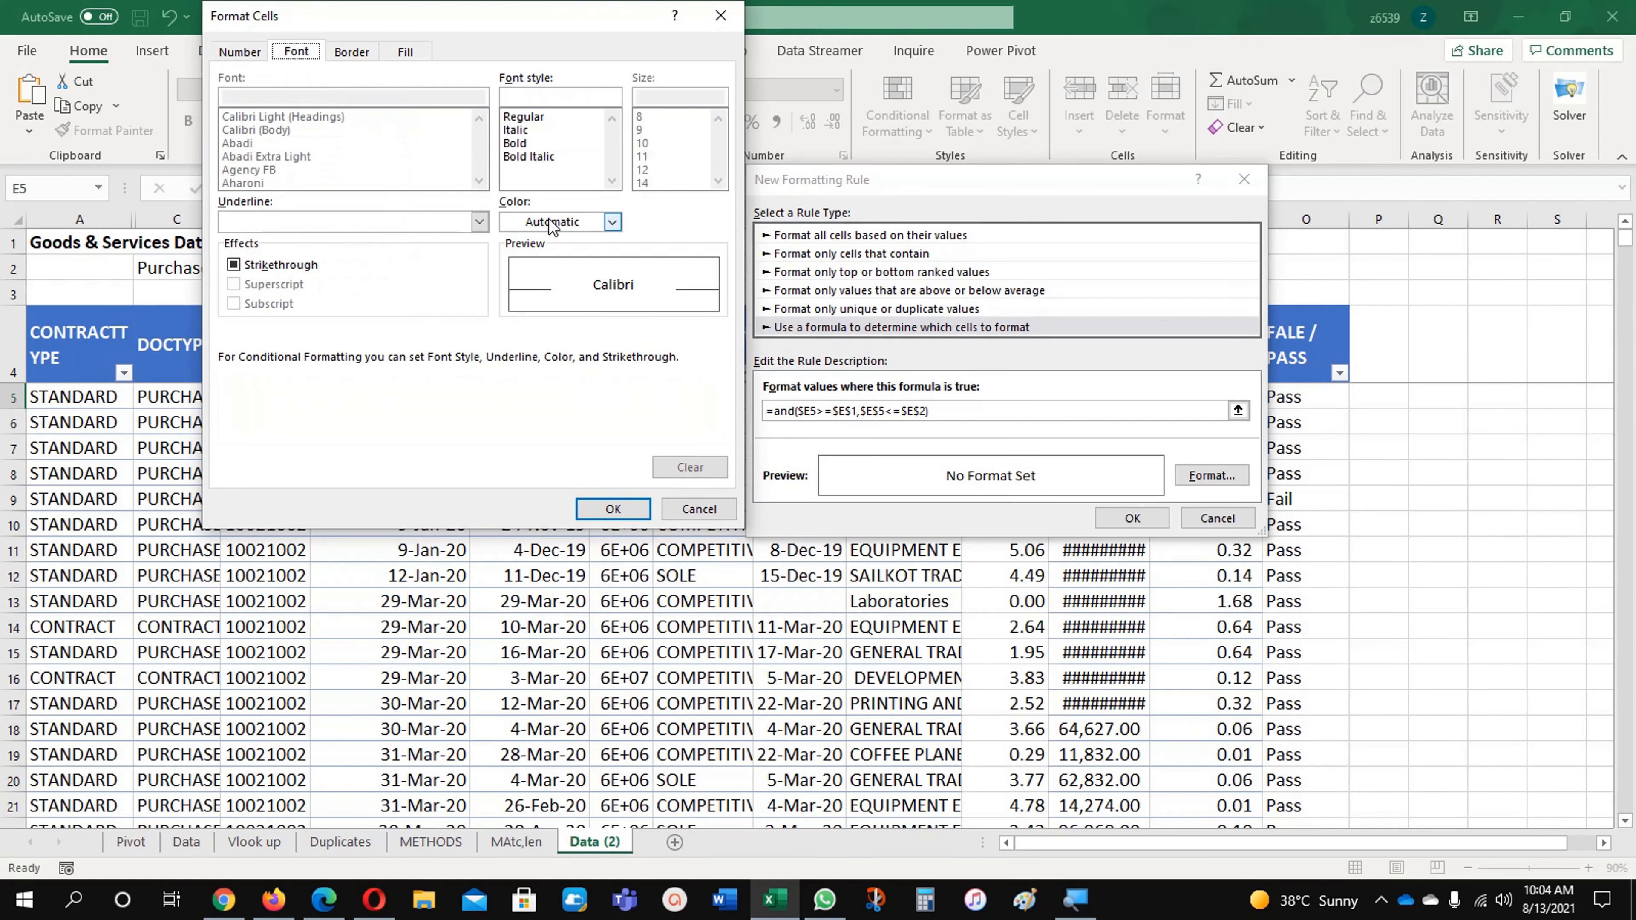
left_click(553, 221)
left_click(512, 303)
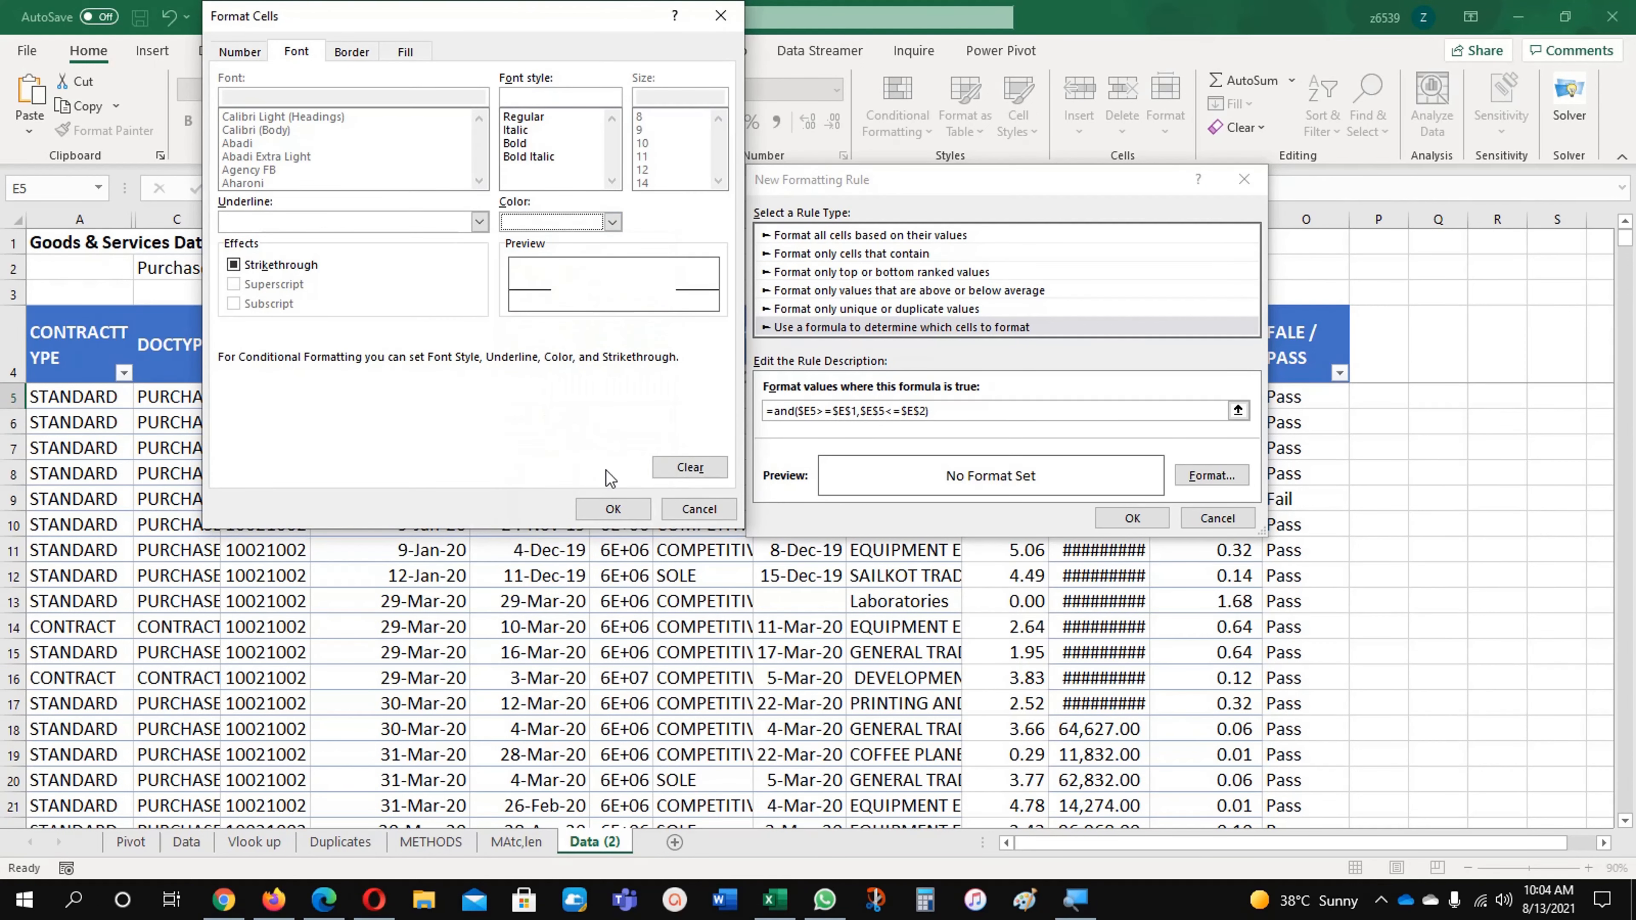
left_click(620, 510)
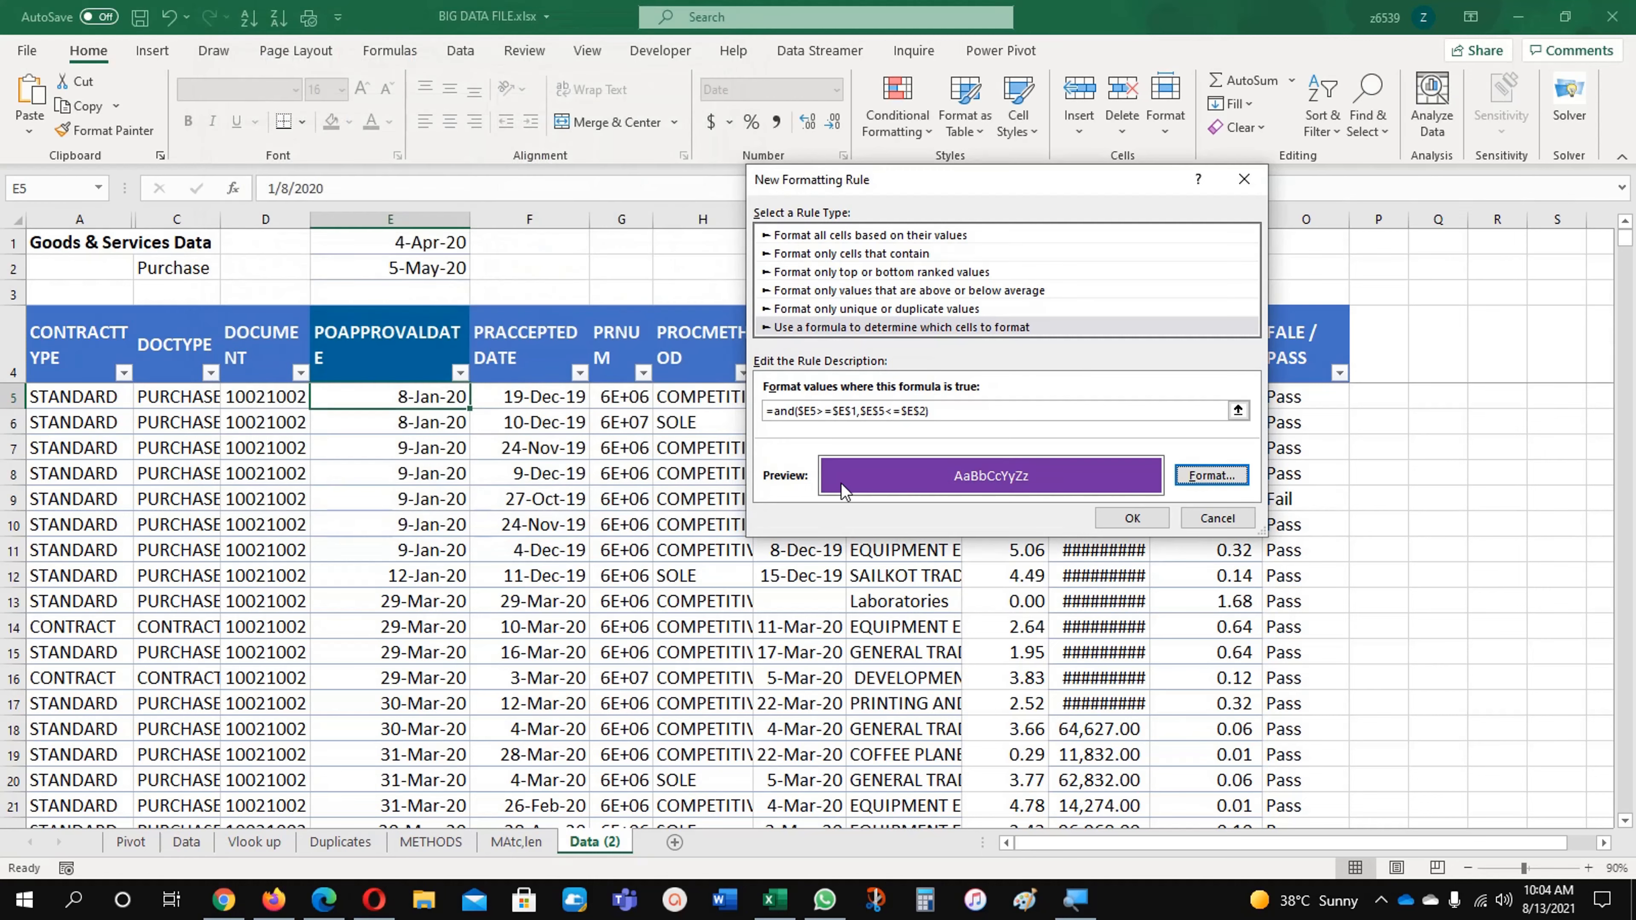
left_click(1110, 523)
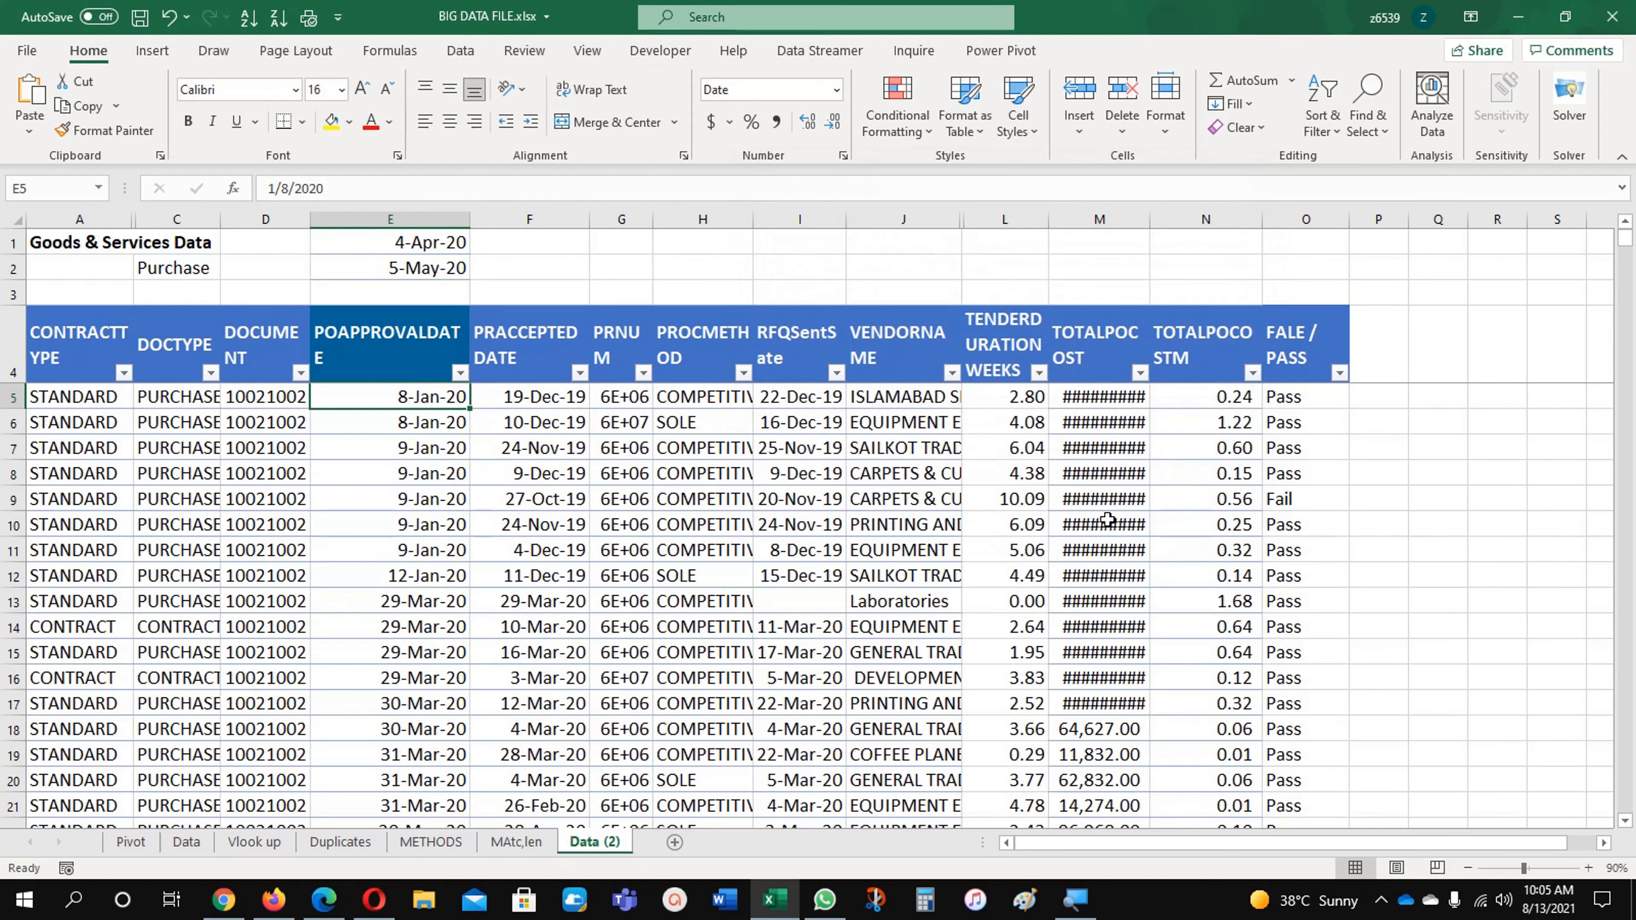
left_click(426, 526)
scroll(422, 538, "down", 5)
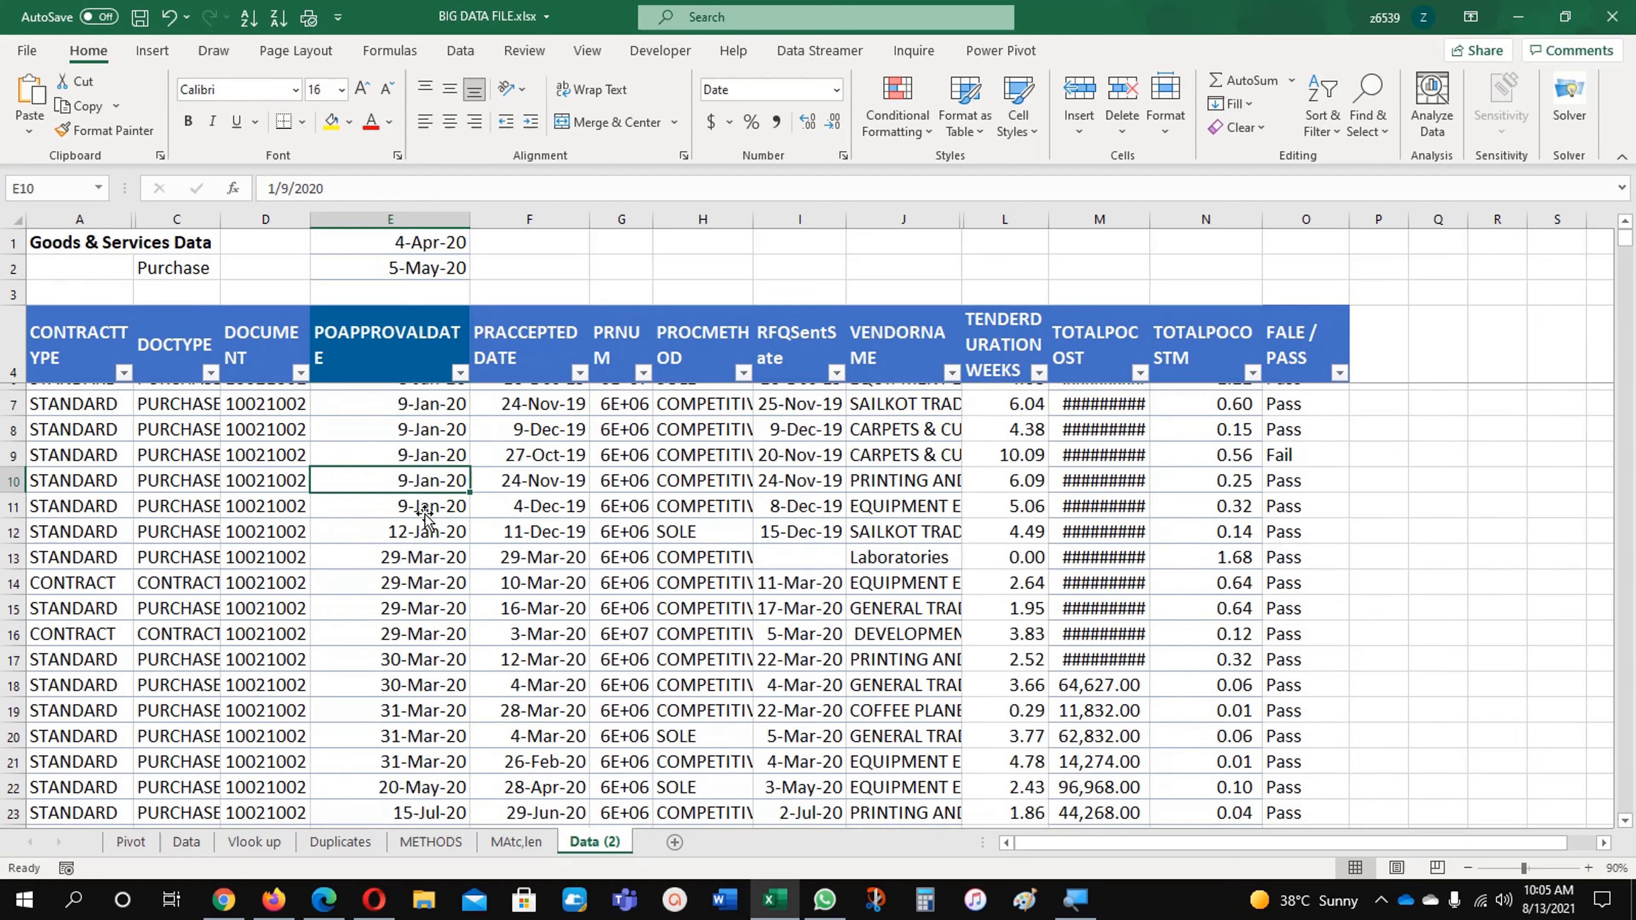
scroll(418, 561, "down", 4)
scroll(419, 573, "up", 9)
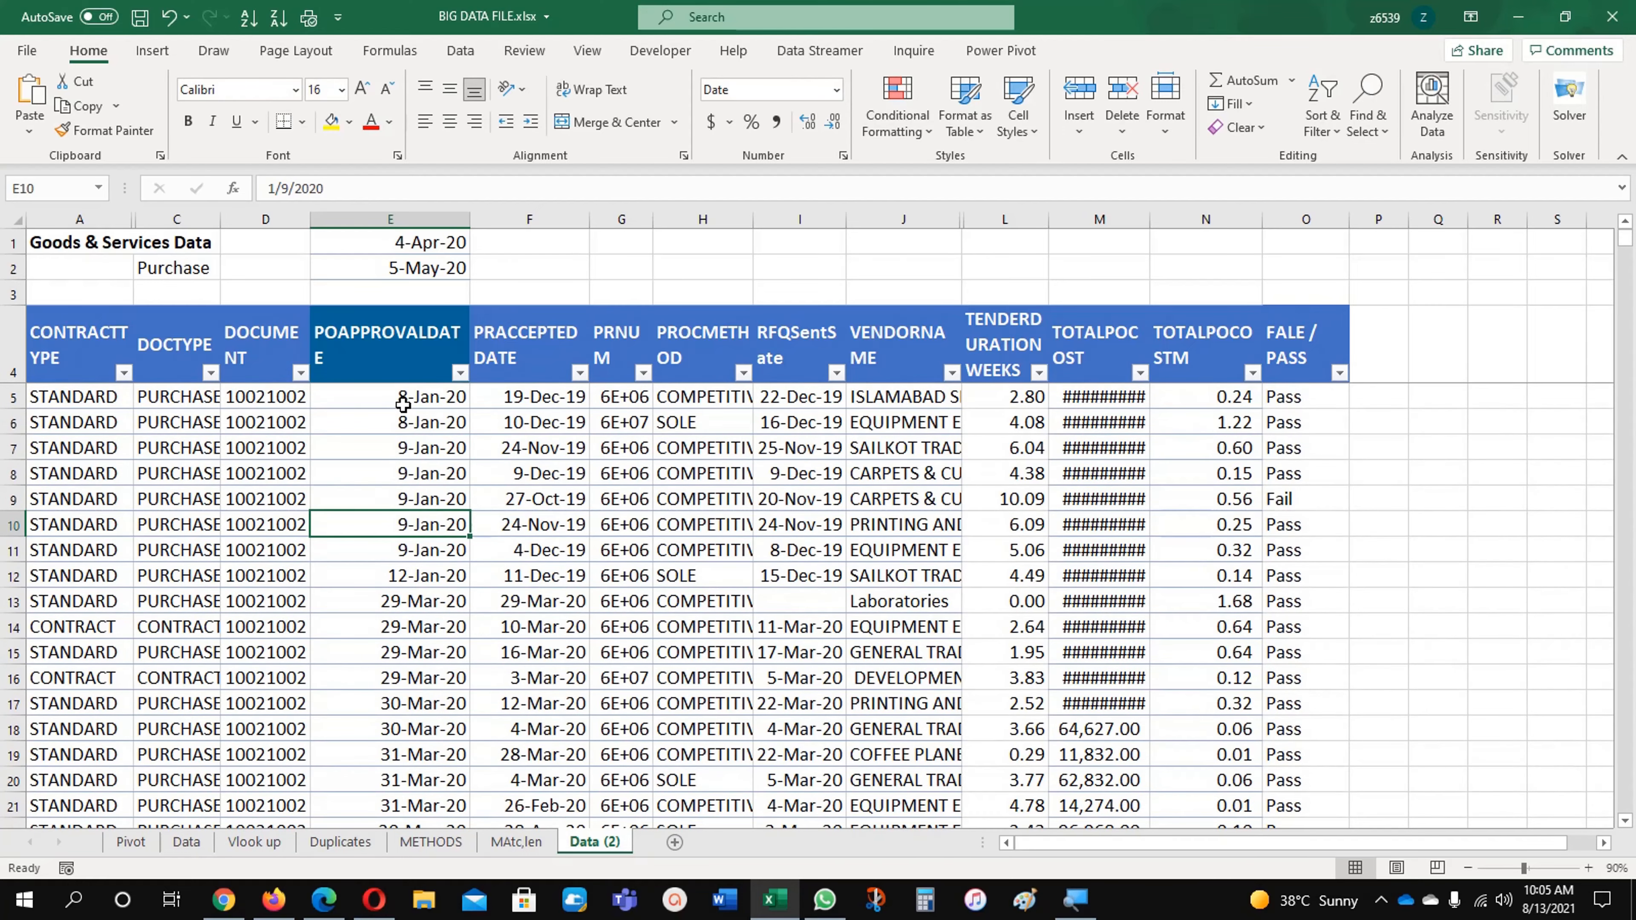
Step: Edit cell E5's conditional formatting rule so it applies to =$A$5:$O$1274, covering every column and row of the data
left_click(403, 404)
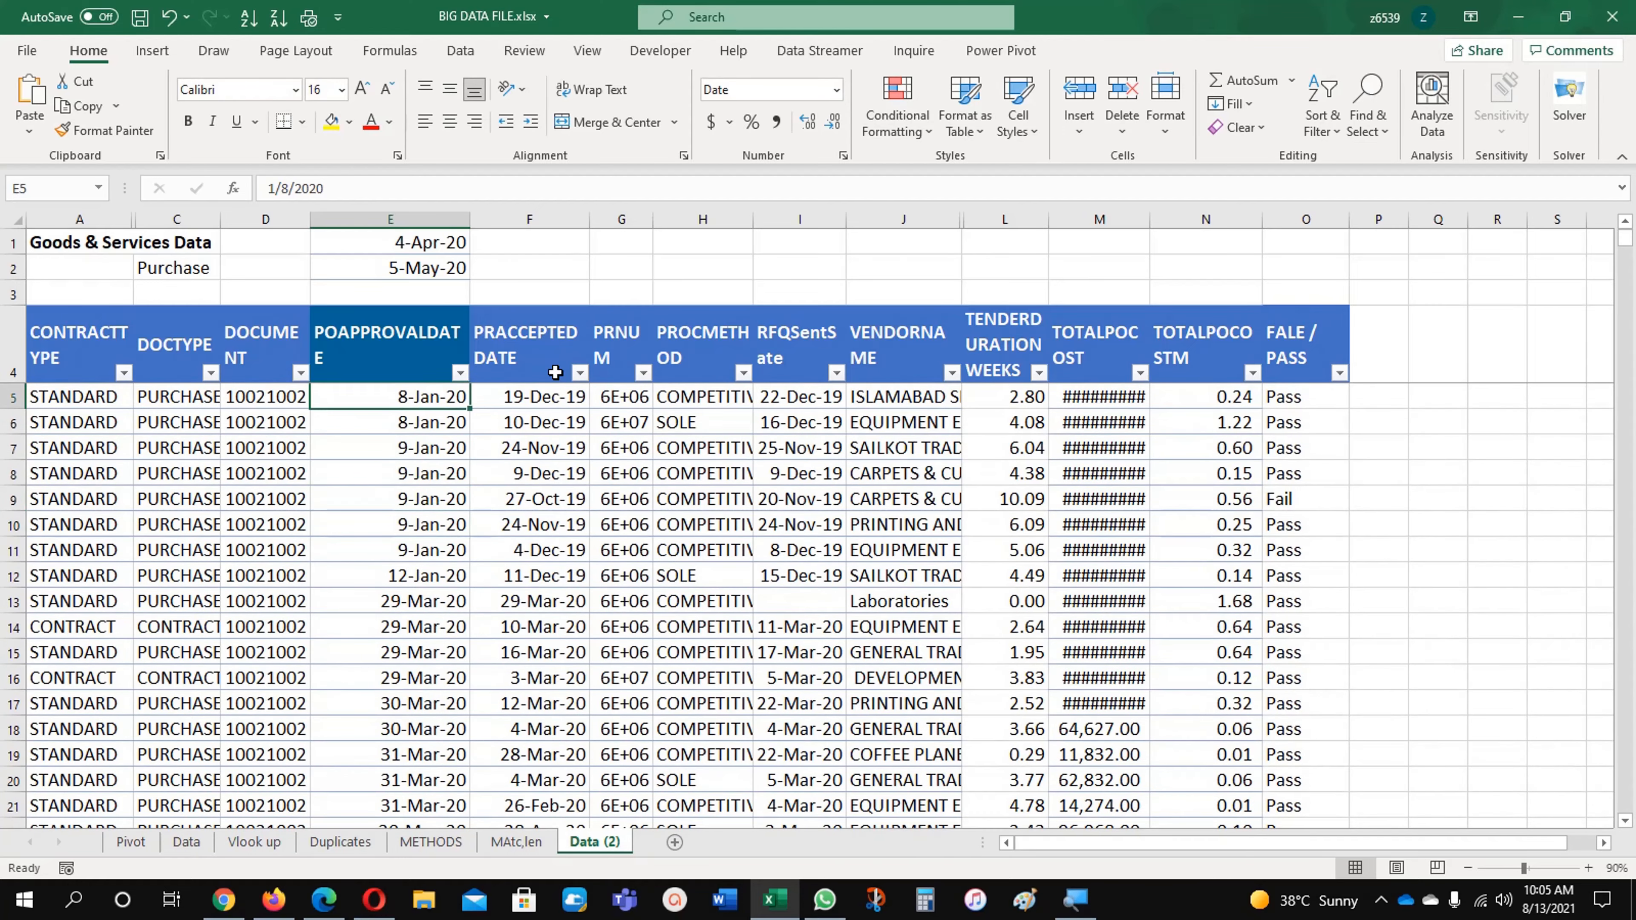
left_click(890, 106)
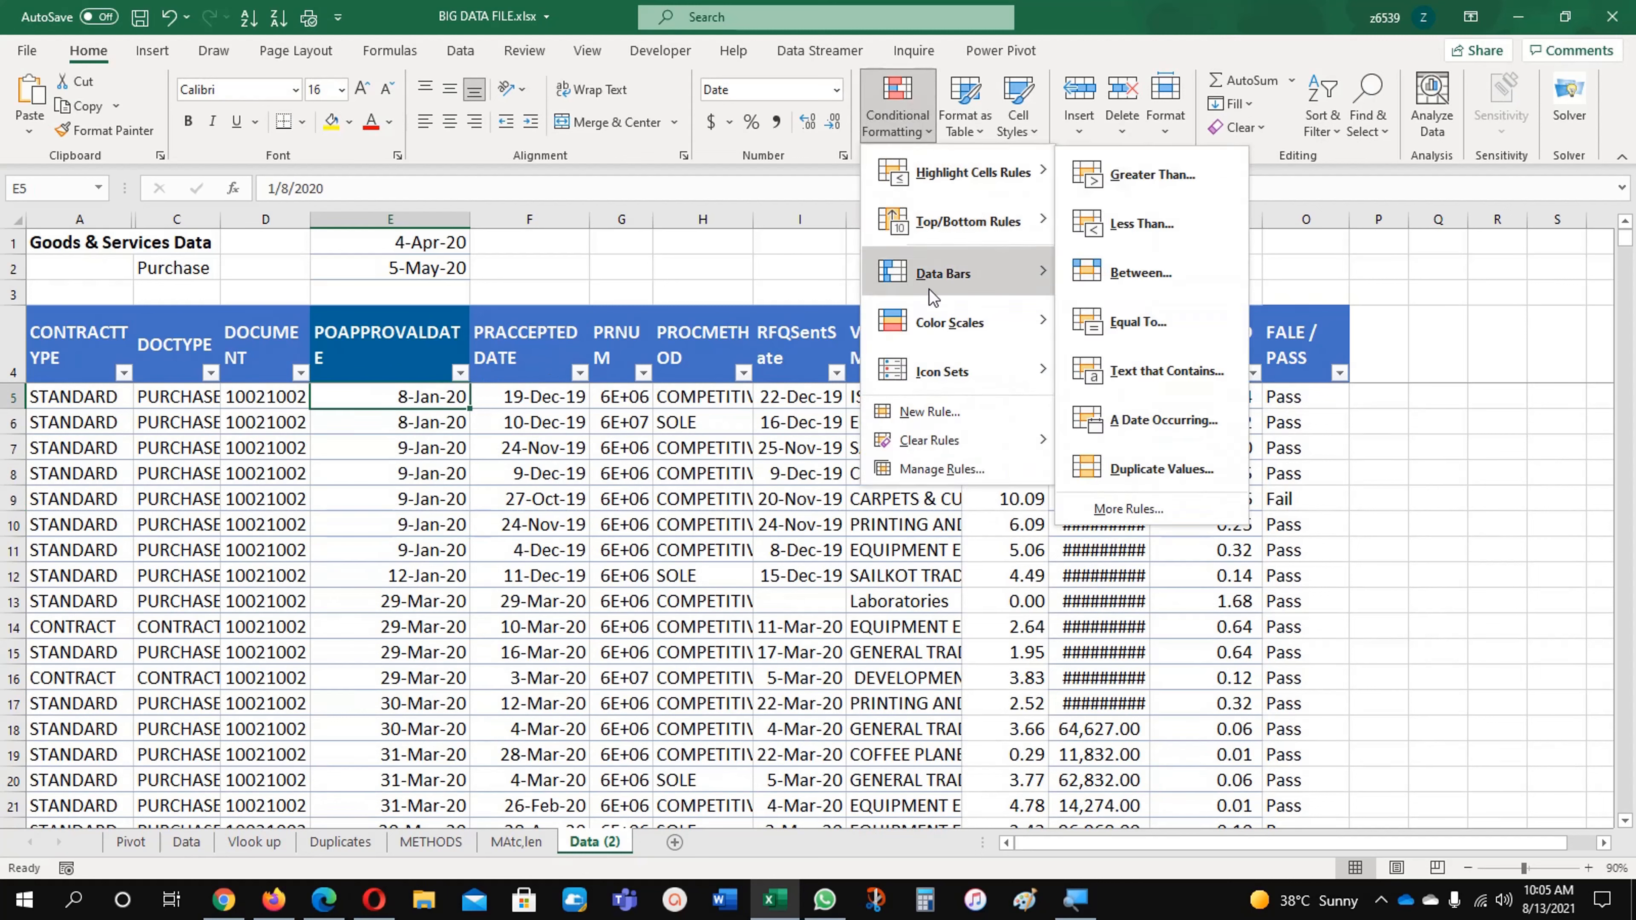
left_click(942, 469)
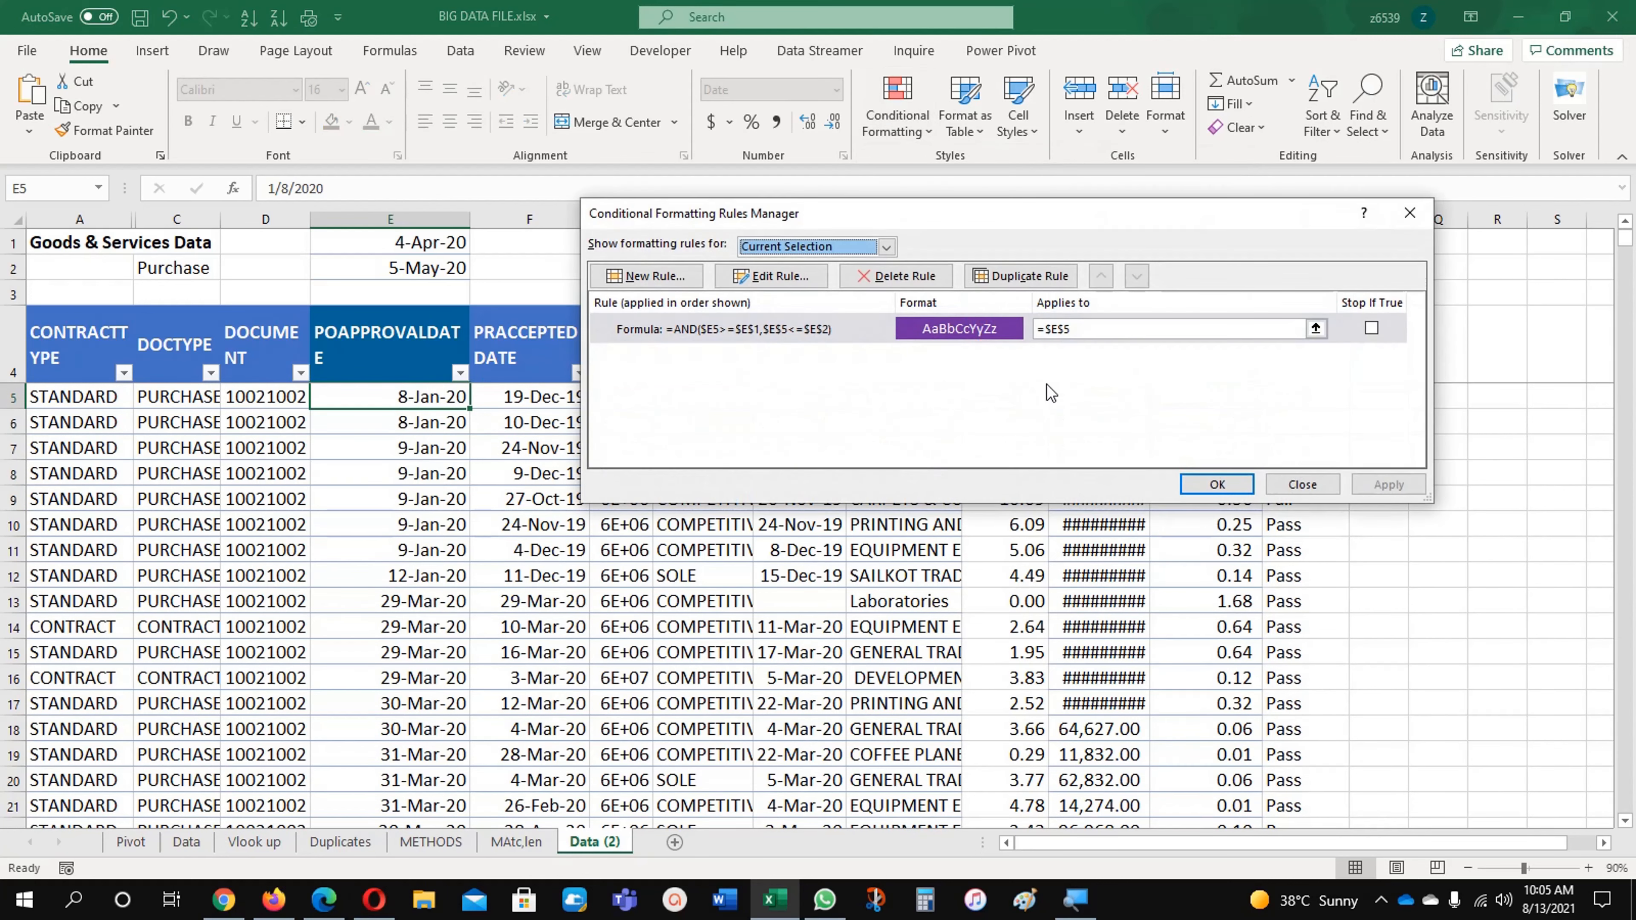
left_click(1093, 330)
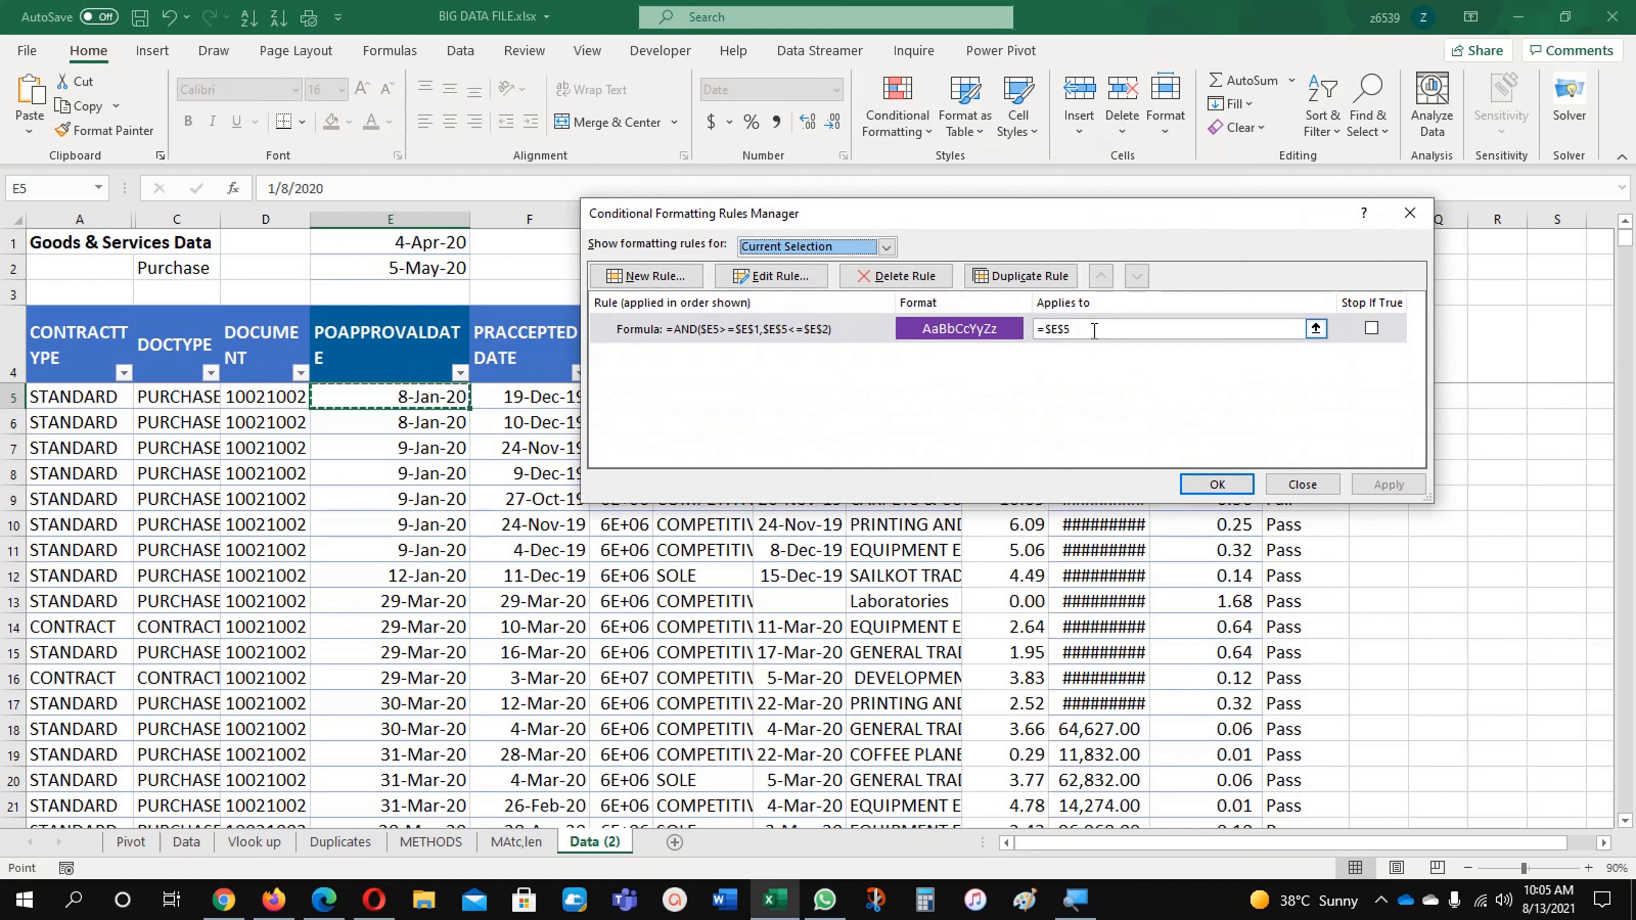
left_click(1316, 329)
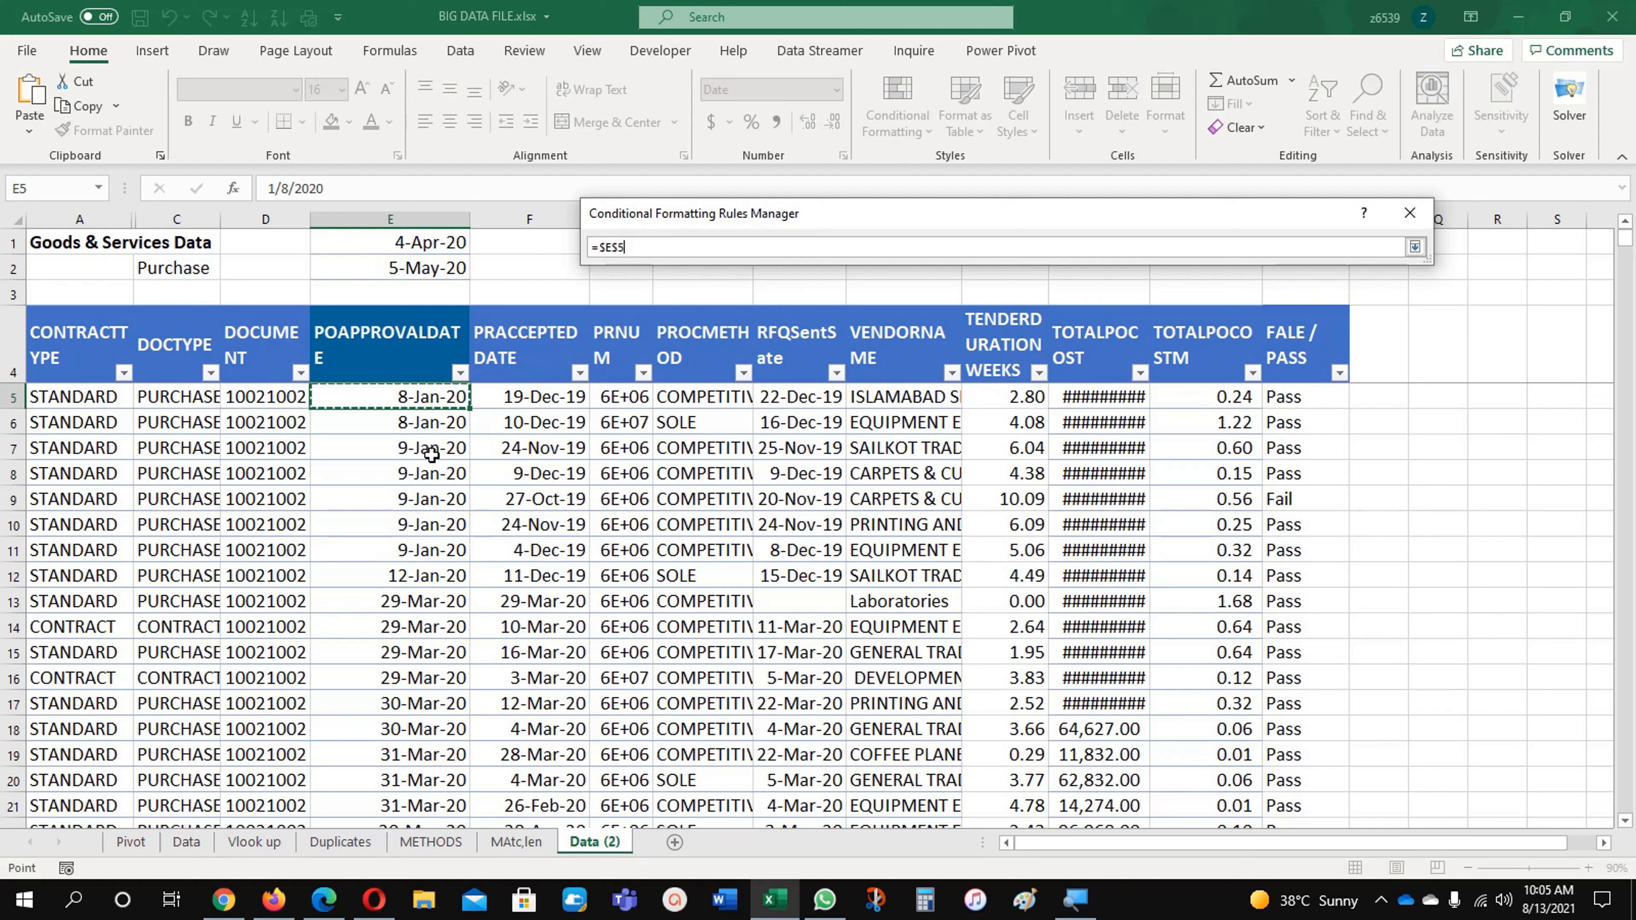
left_click_drag(74, 398, 1286, 402)
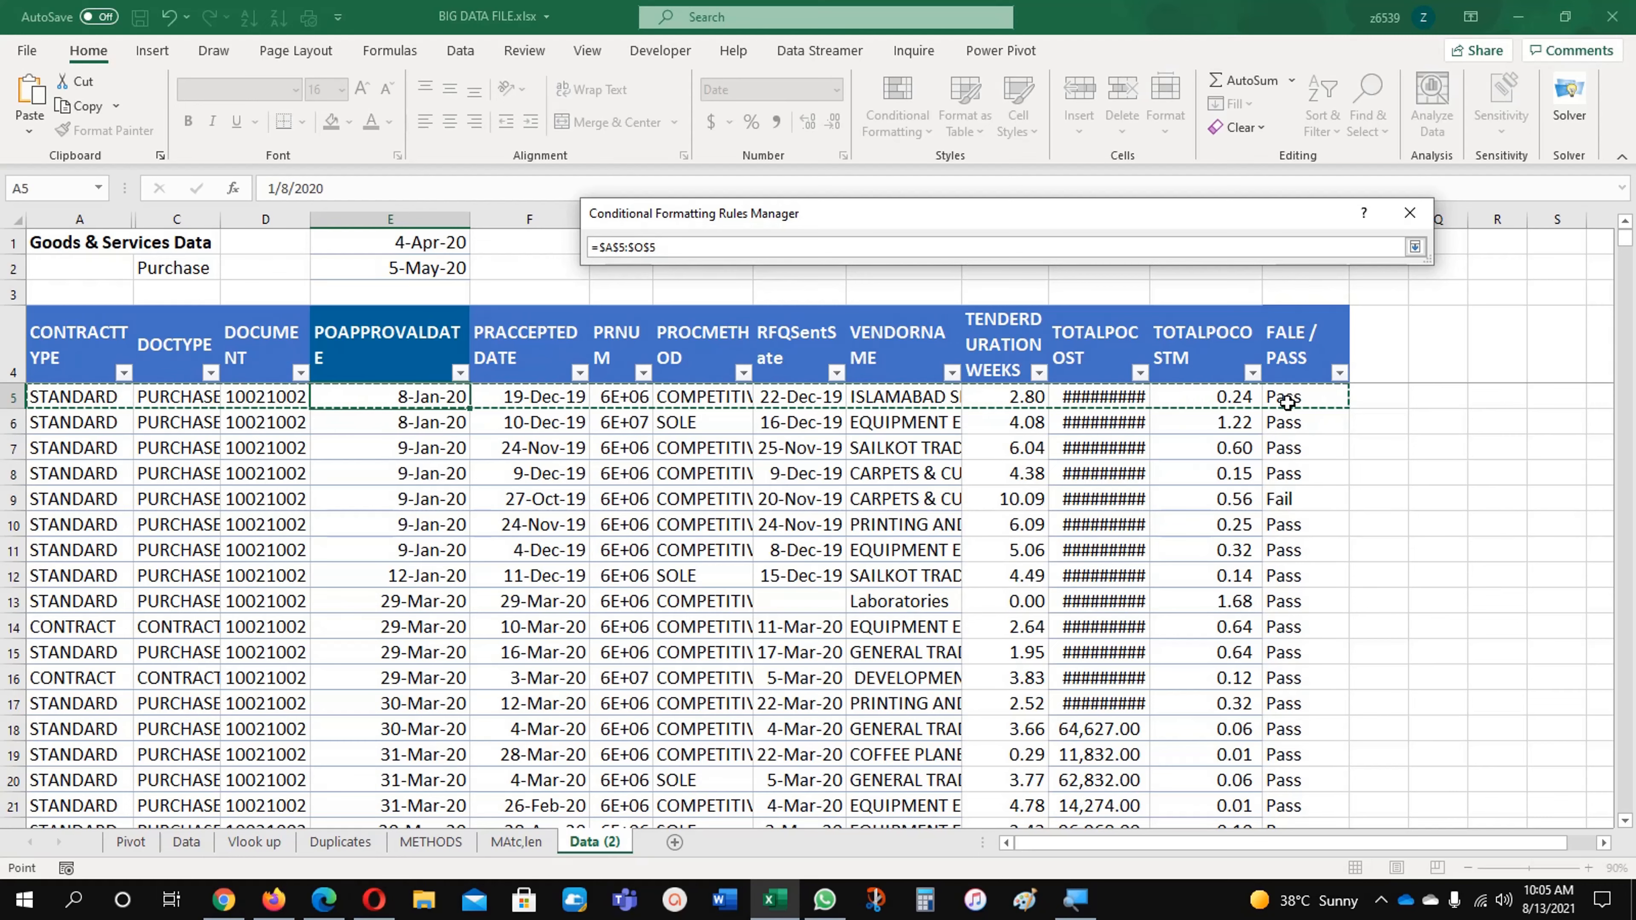
key("ctrl+shift+Down")
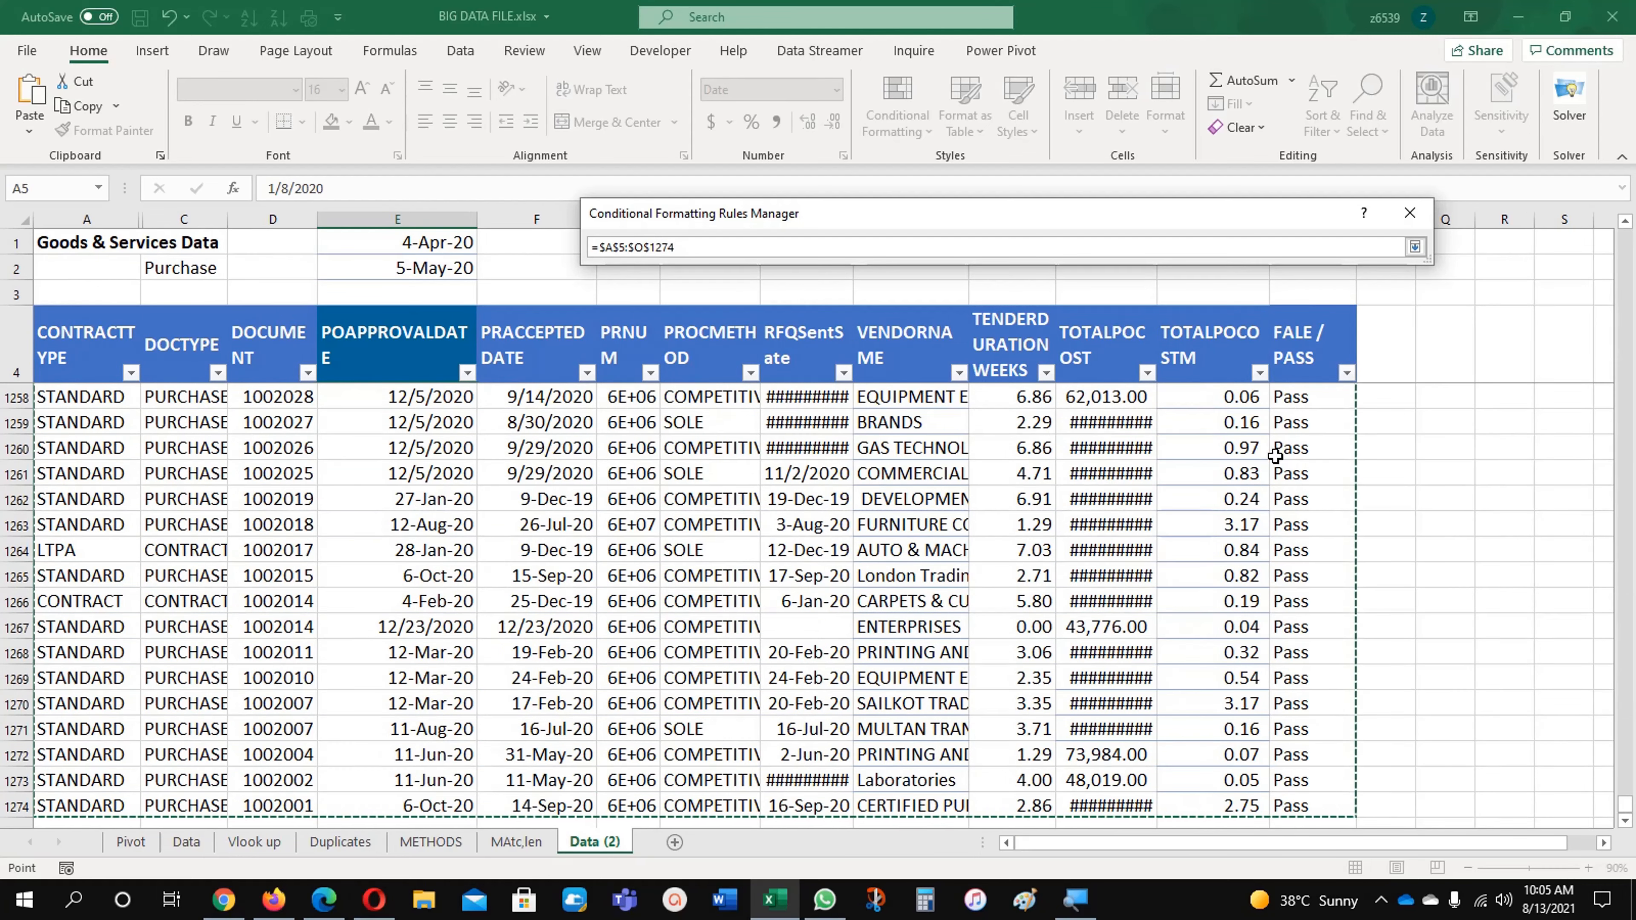
left_click(1416, 252)
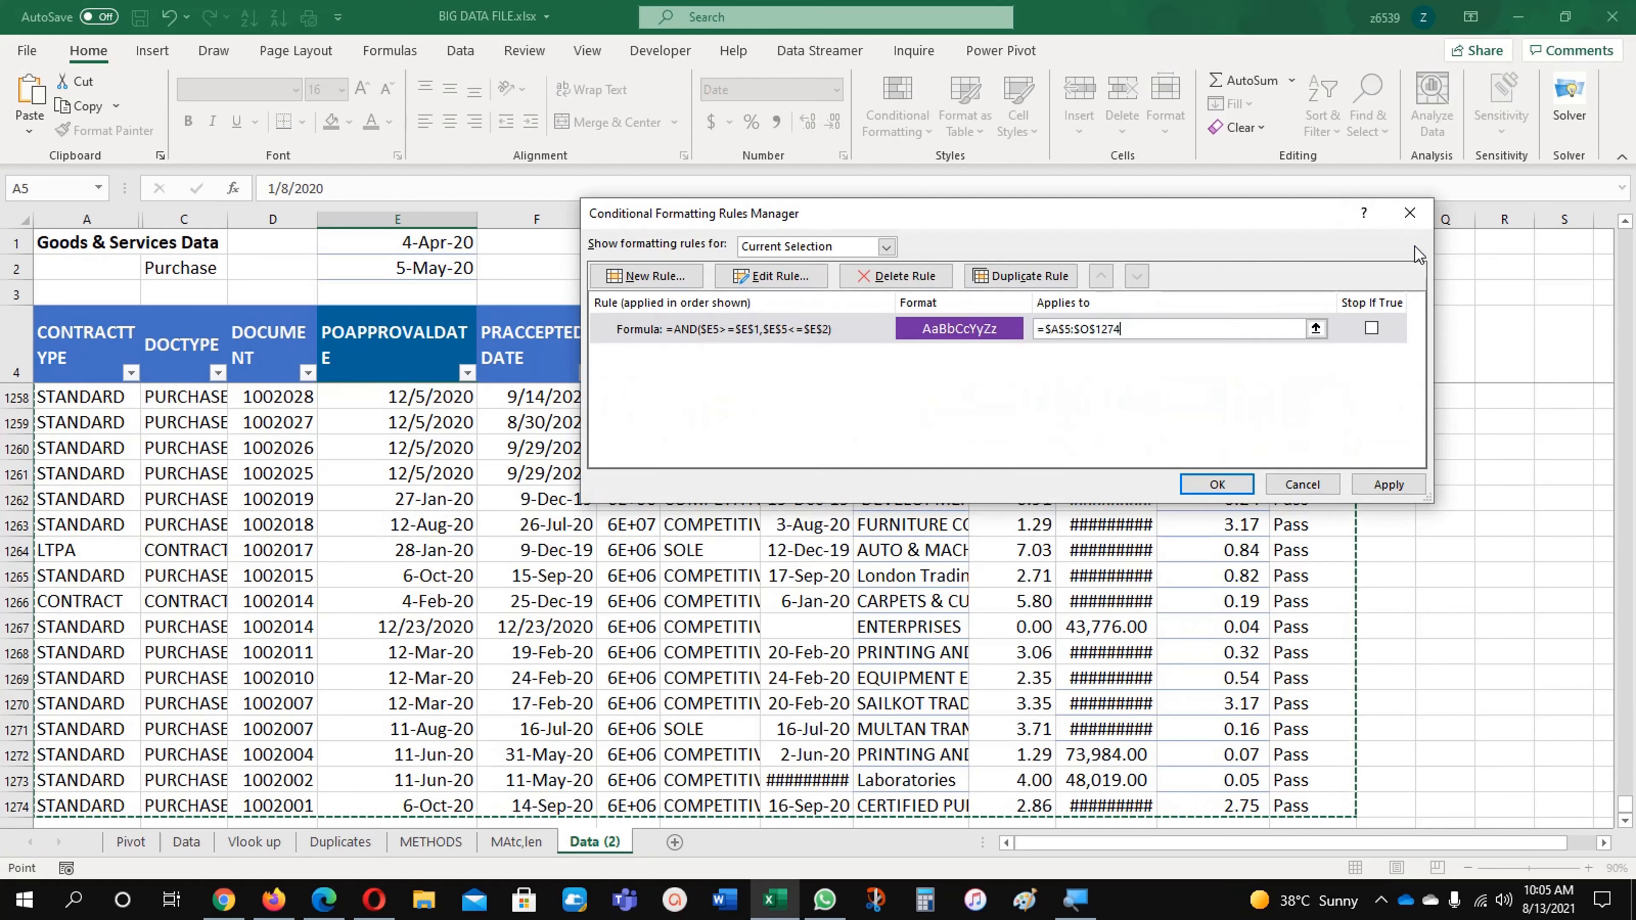
left_click(1215, 484)
Step: Examine which rows the rule highlights, comparing their PO approval dates with the start and end dates in E1 and E2
scroll(725, 626, "up", 13)
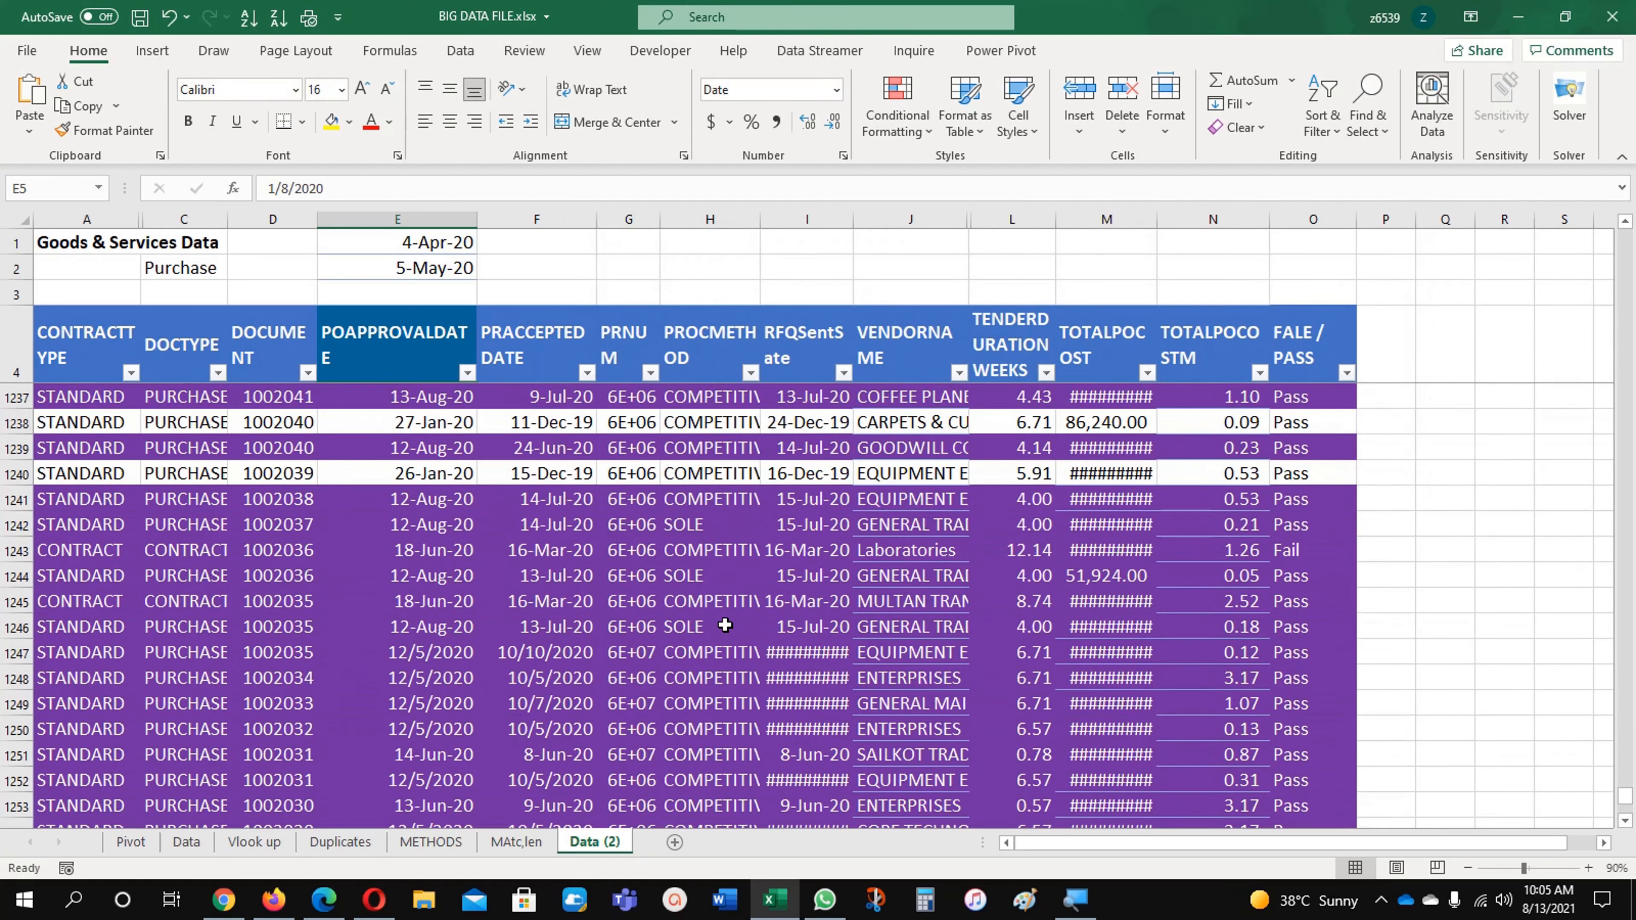
scroll(725, 625, "up", 20)
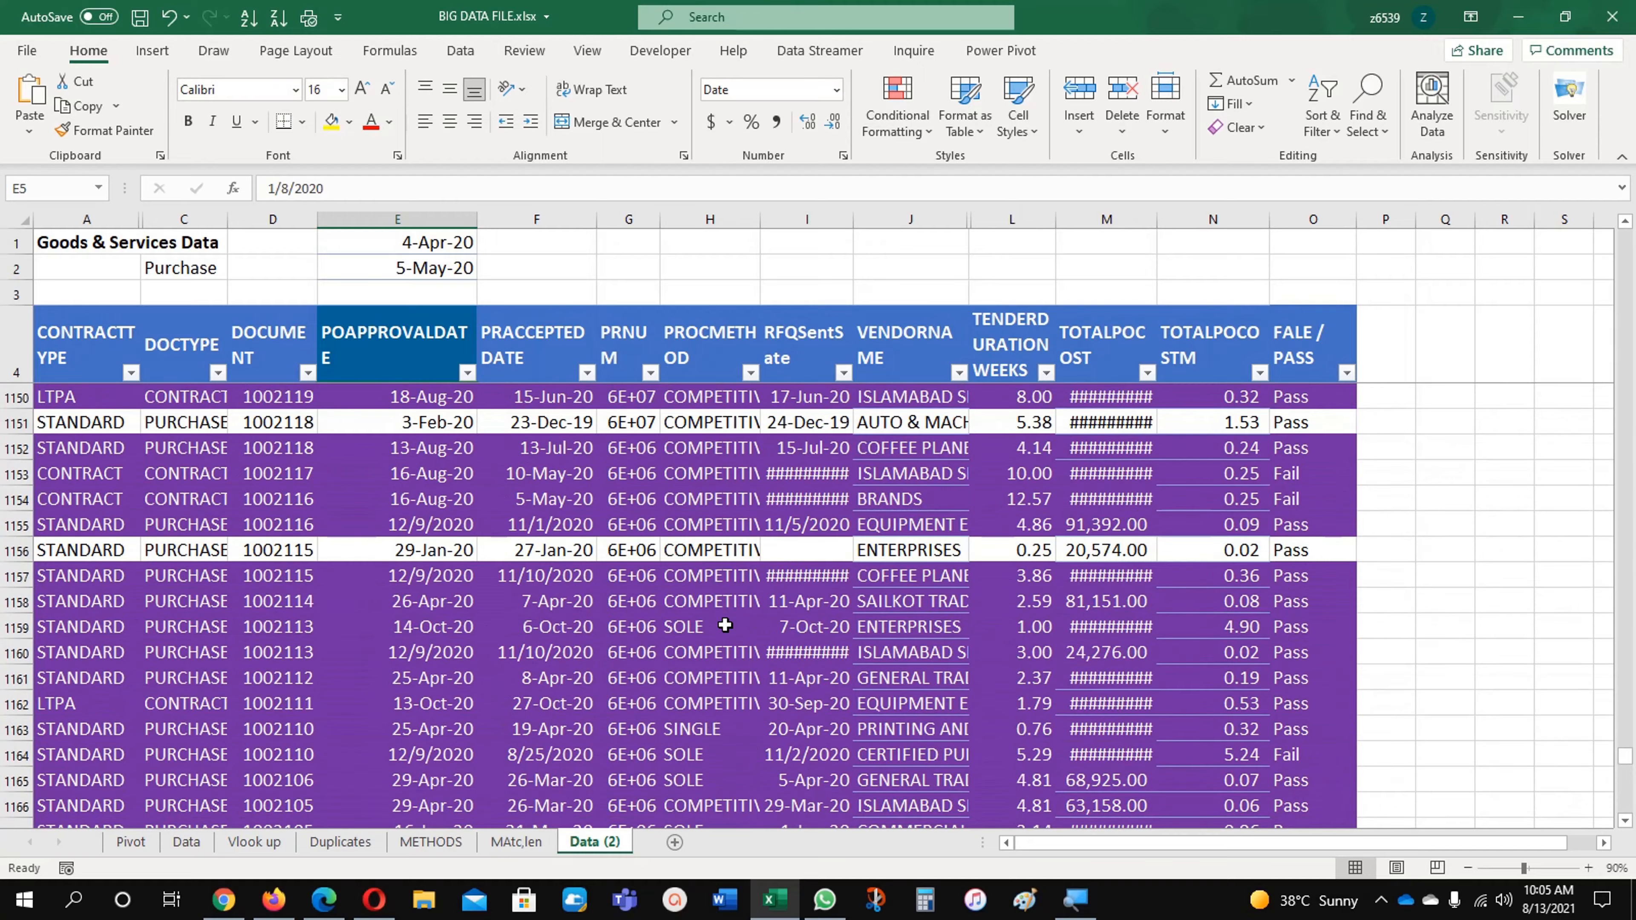
scroll(725, 625, "up", 20)
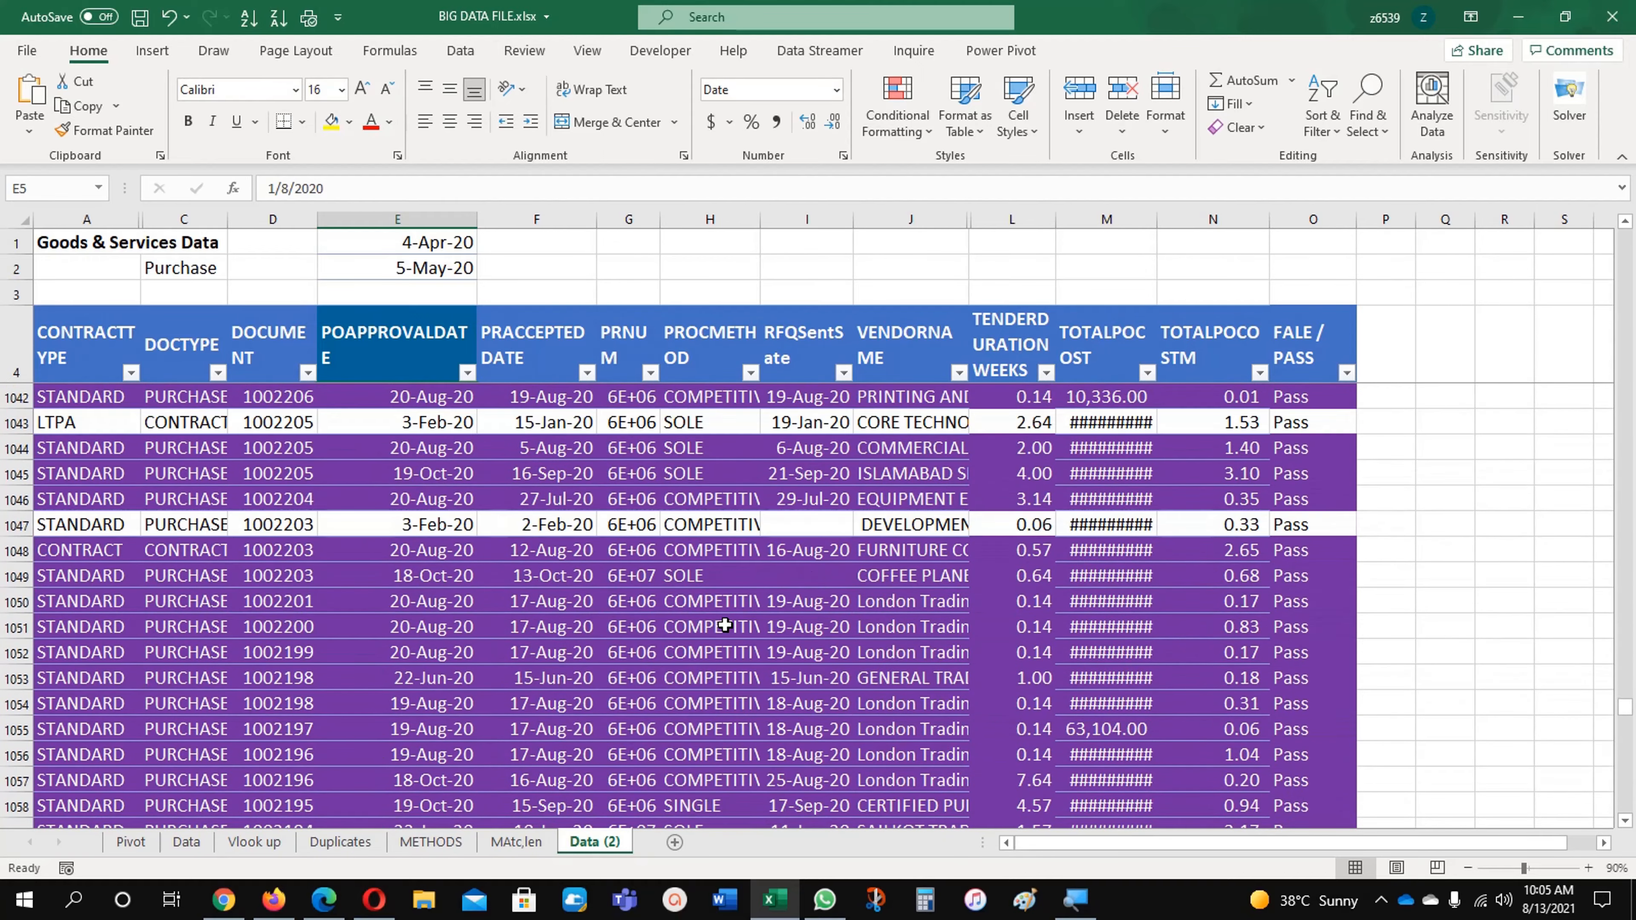
scroll(726, 625, "up", 13)
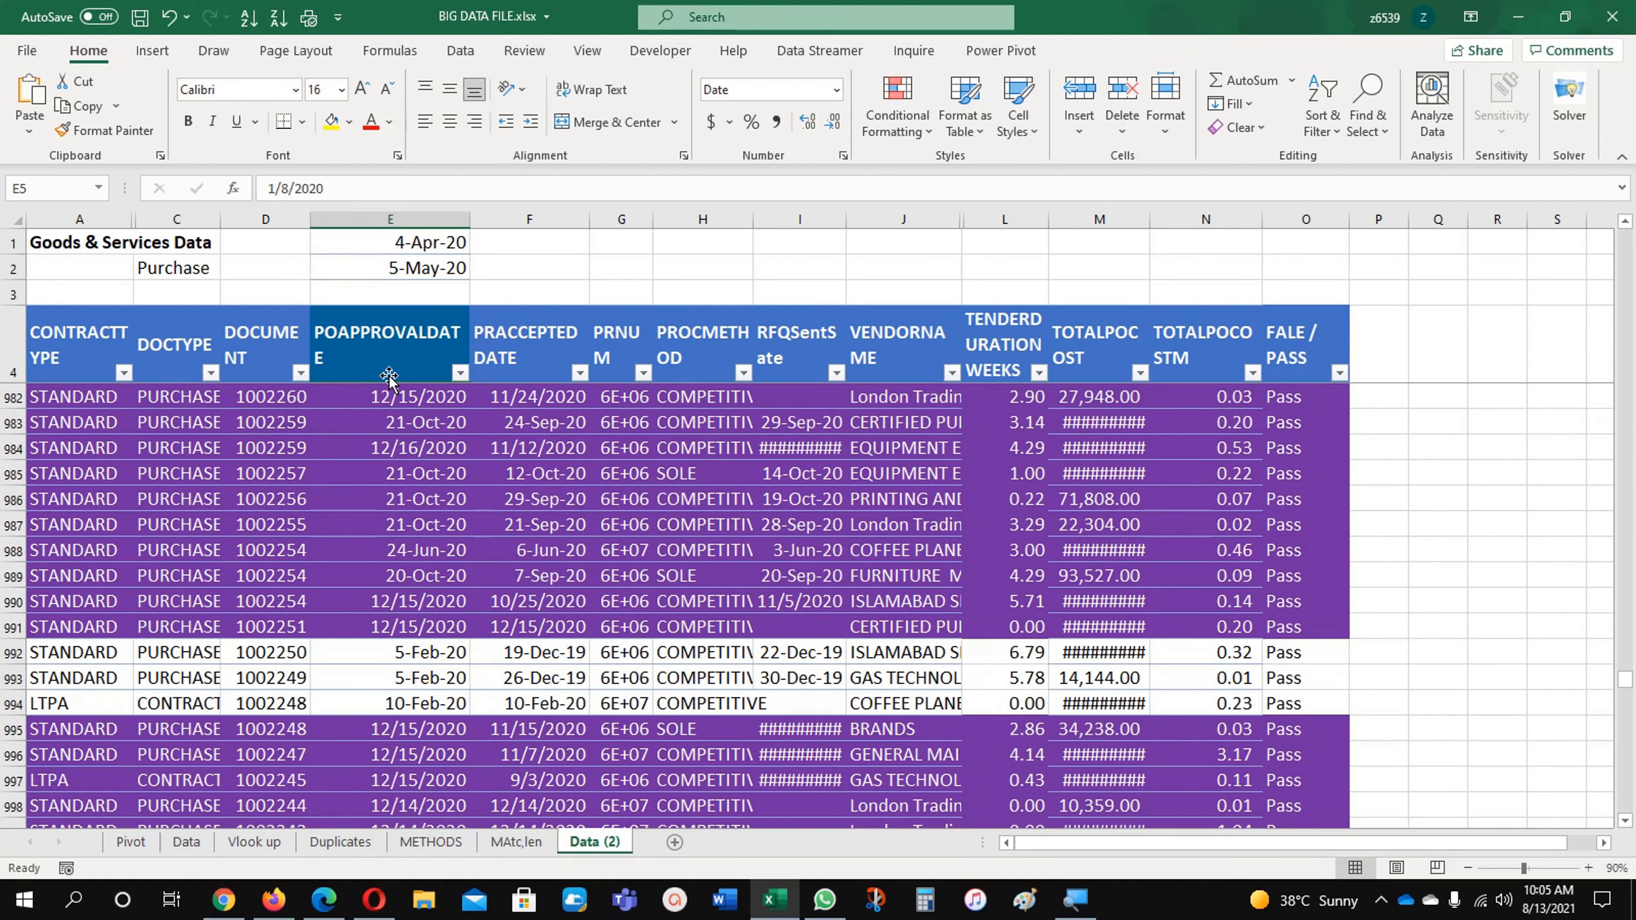
left_click(389, 376)
key("Down")
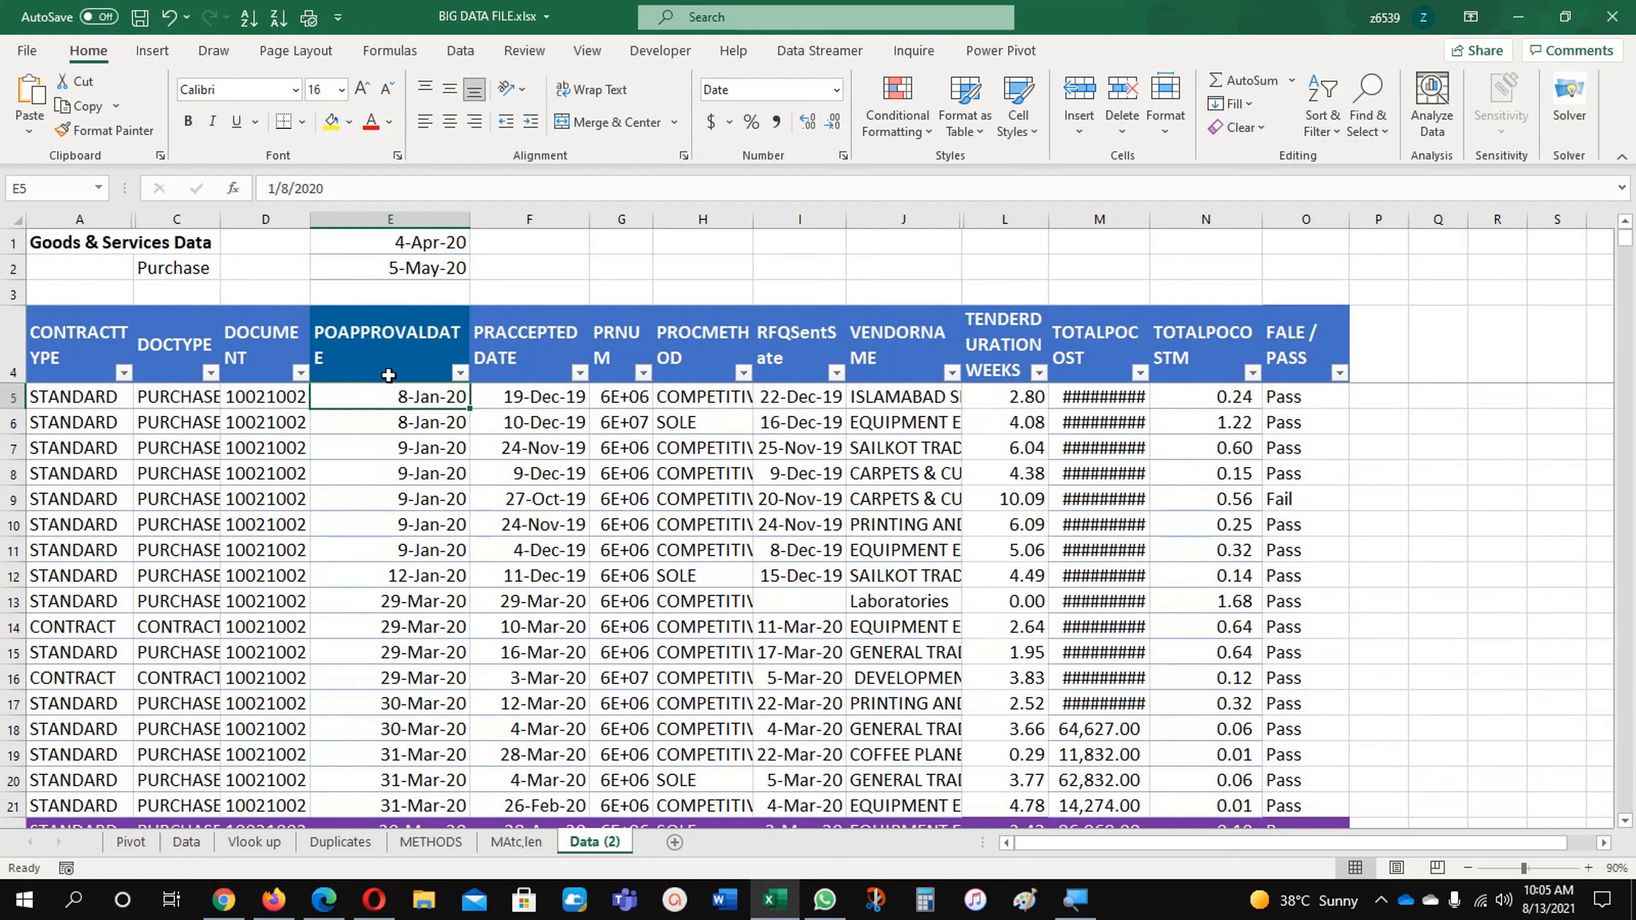
scroll(451, 523, "down", 2)
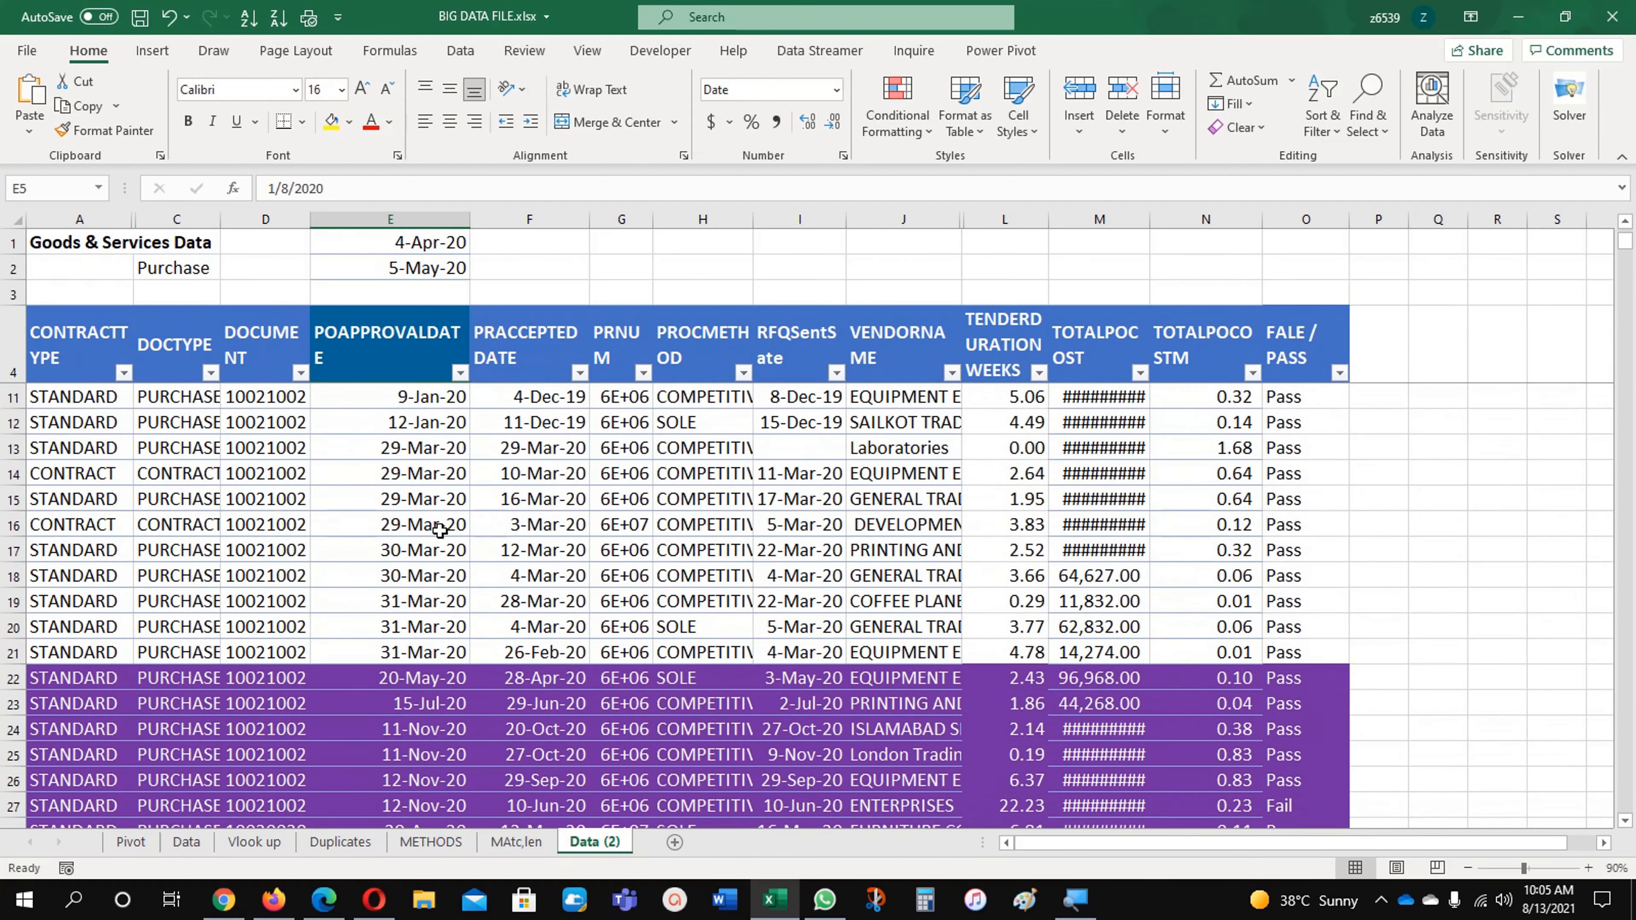
scroll(441, 529, "up", 2)
scroll(440, 530, "down", 9)
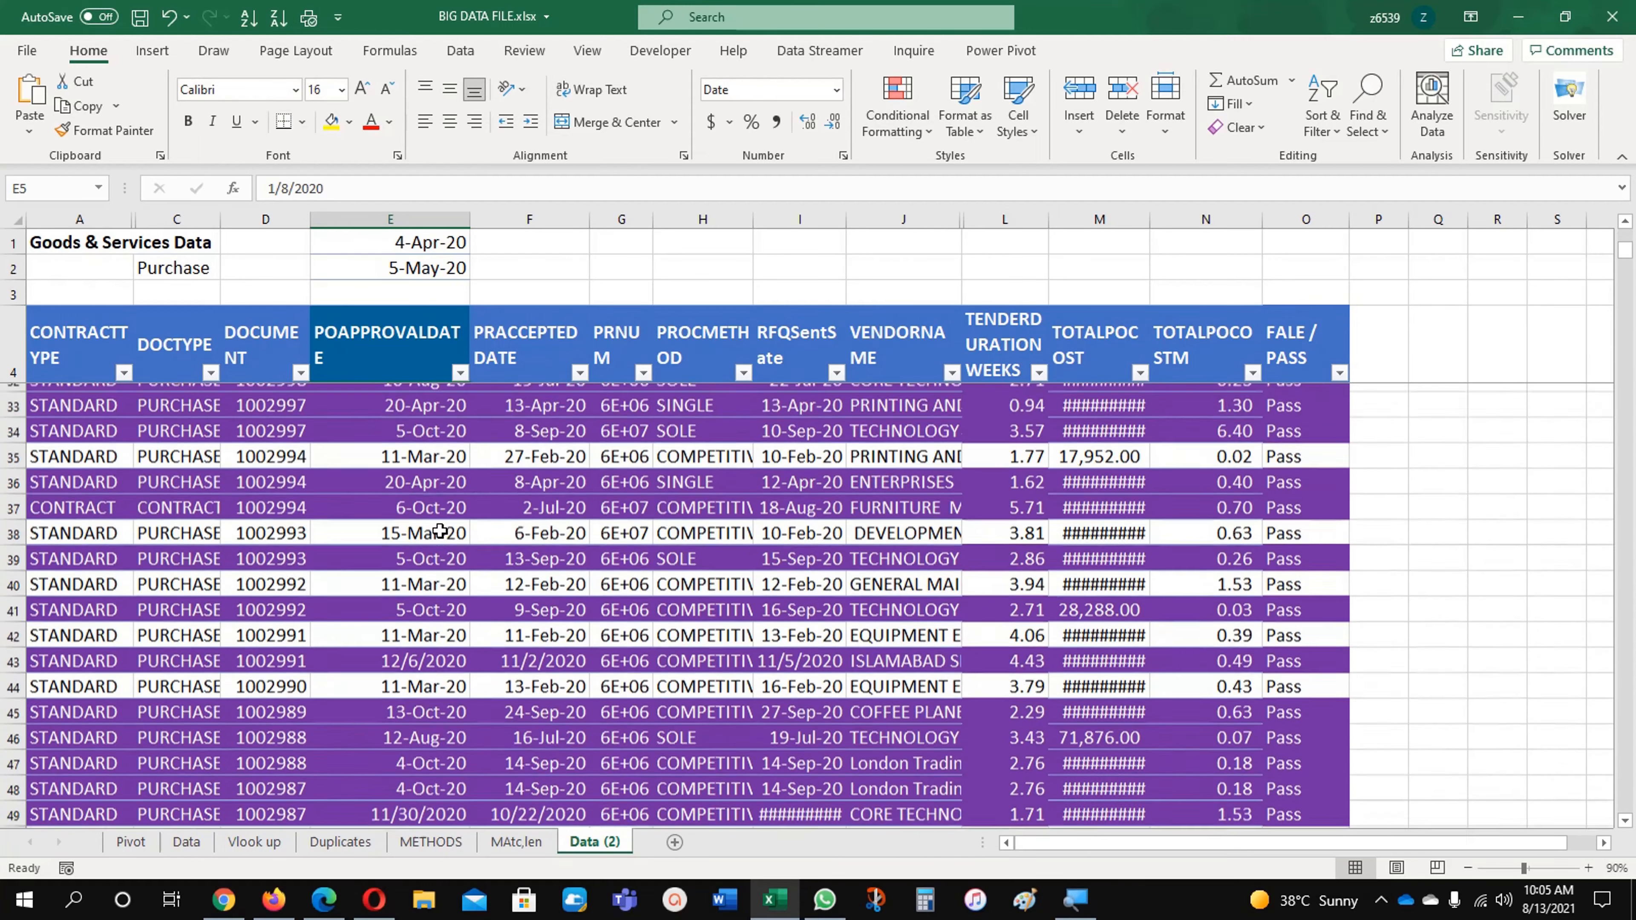
scroll(440, 530, "down", 6)
scroll(440, 530, "up", 5)
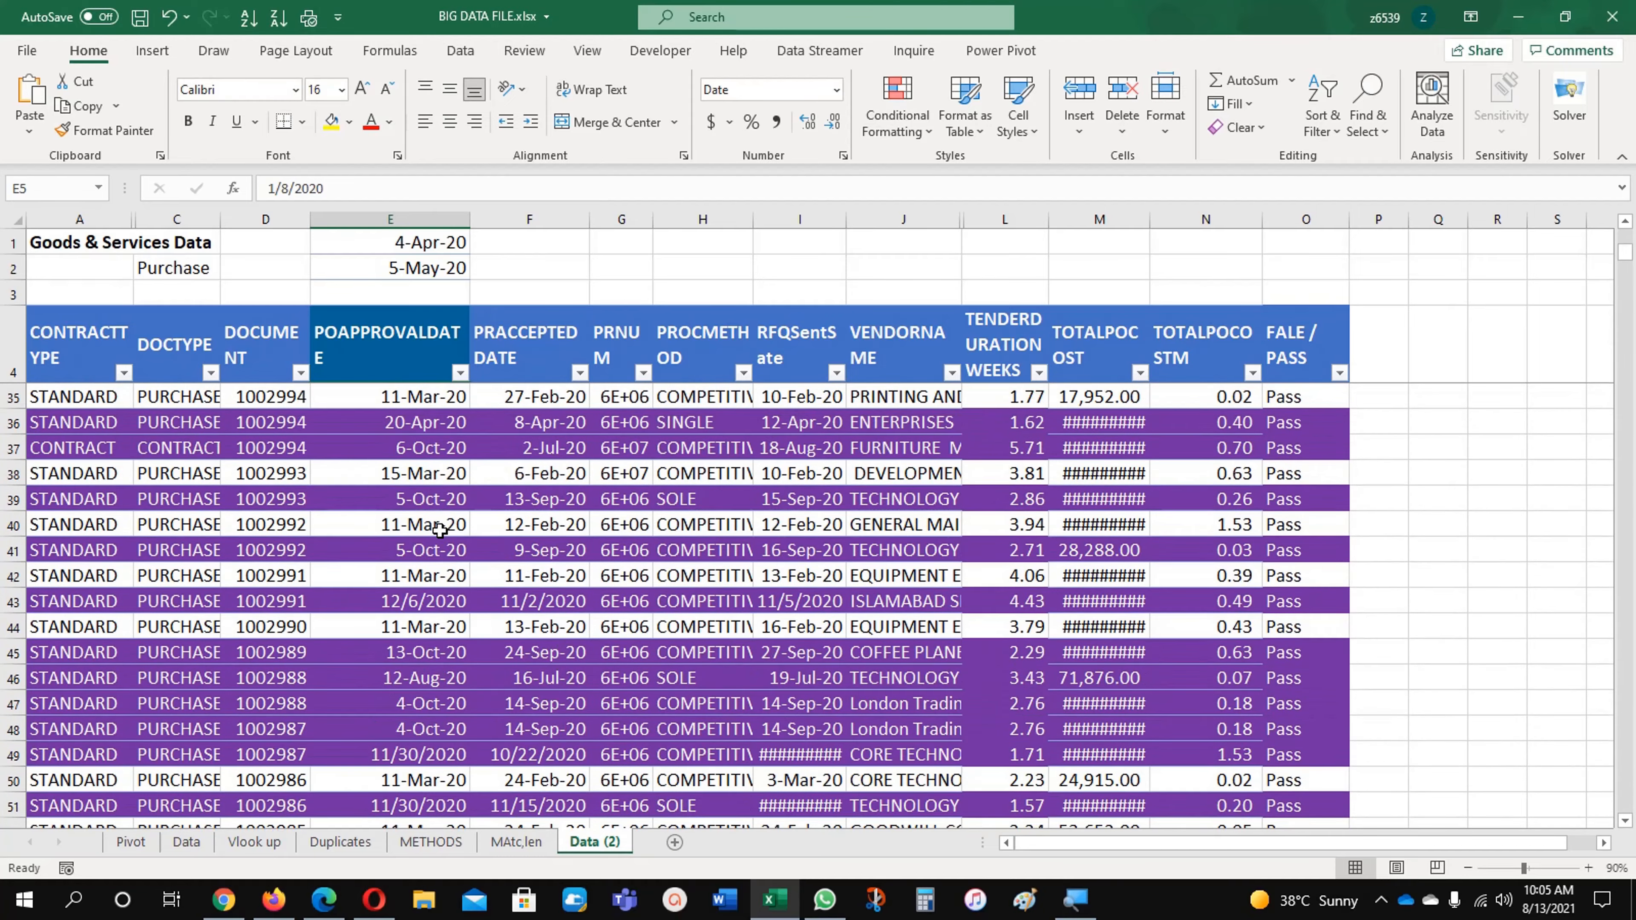
scroll(440, 530, "up", 10)
scroll(440, 530, "down", 3)
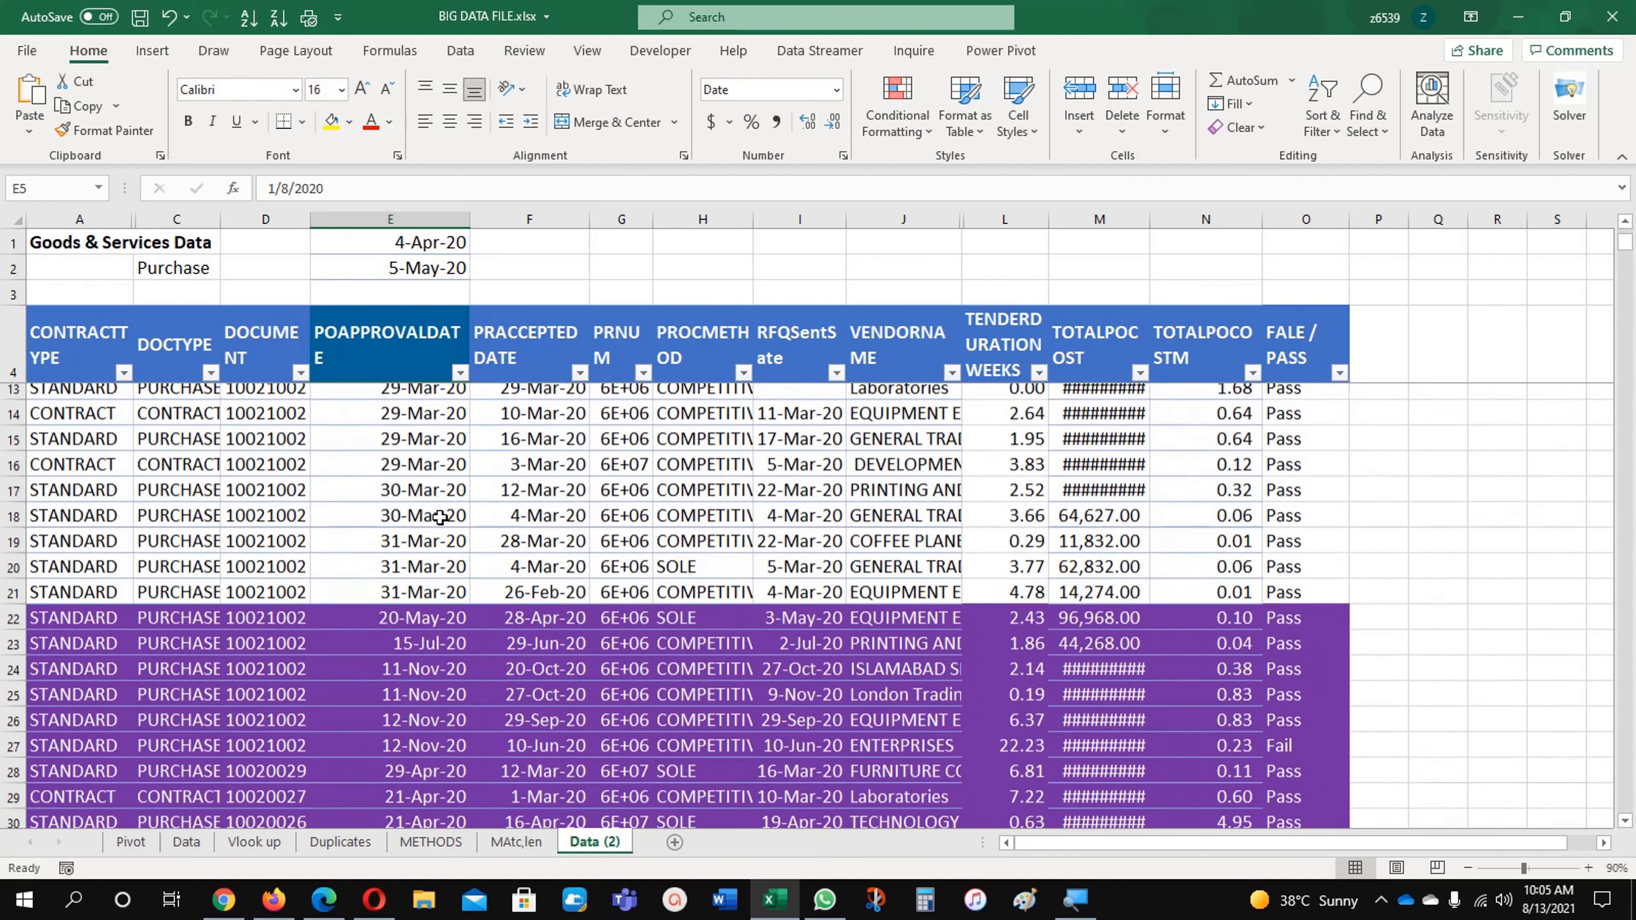
Step: Set the start date in E1 to 01/1/2020
left_click(424, 245)
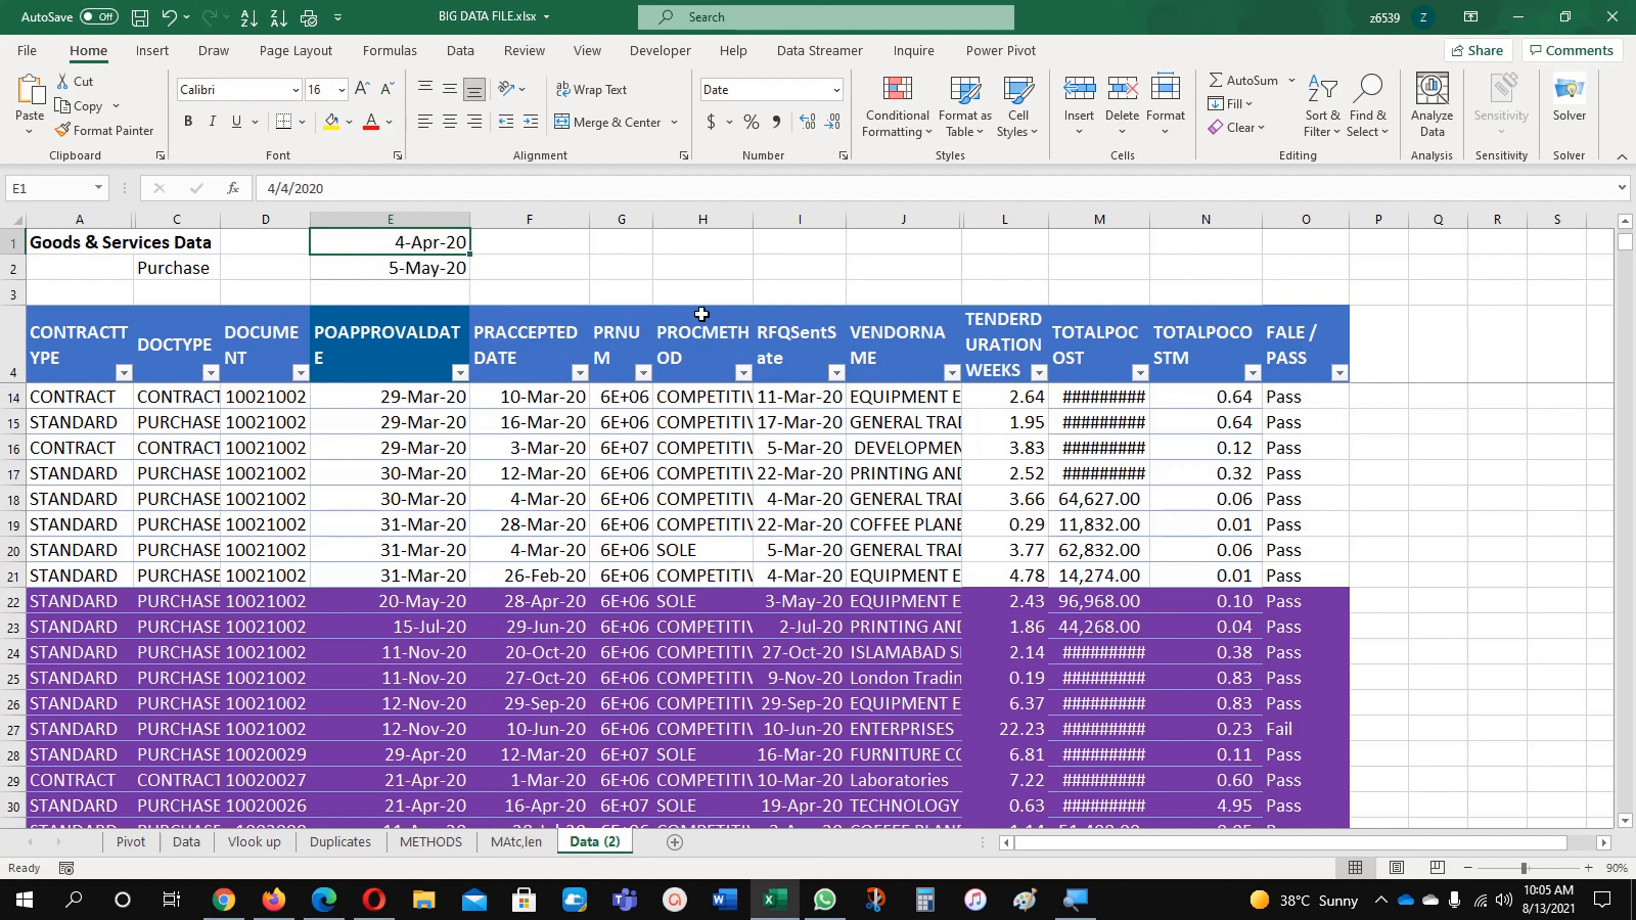
type("01")
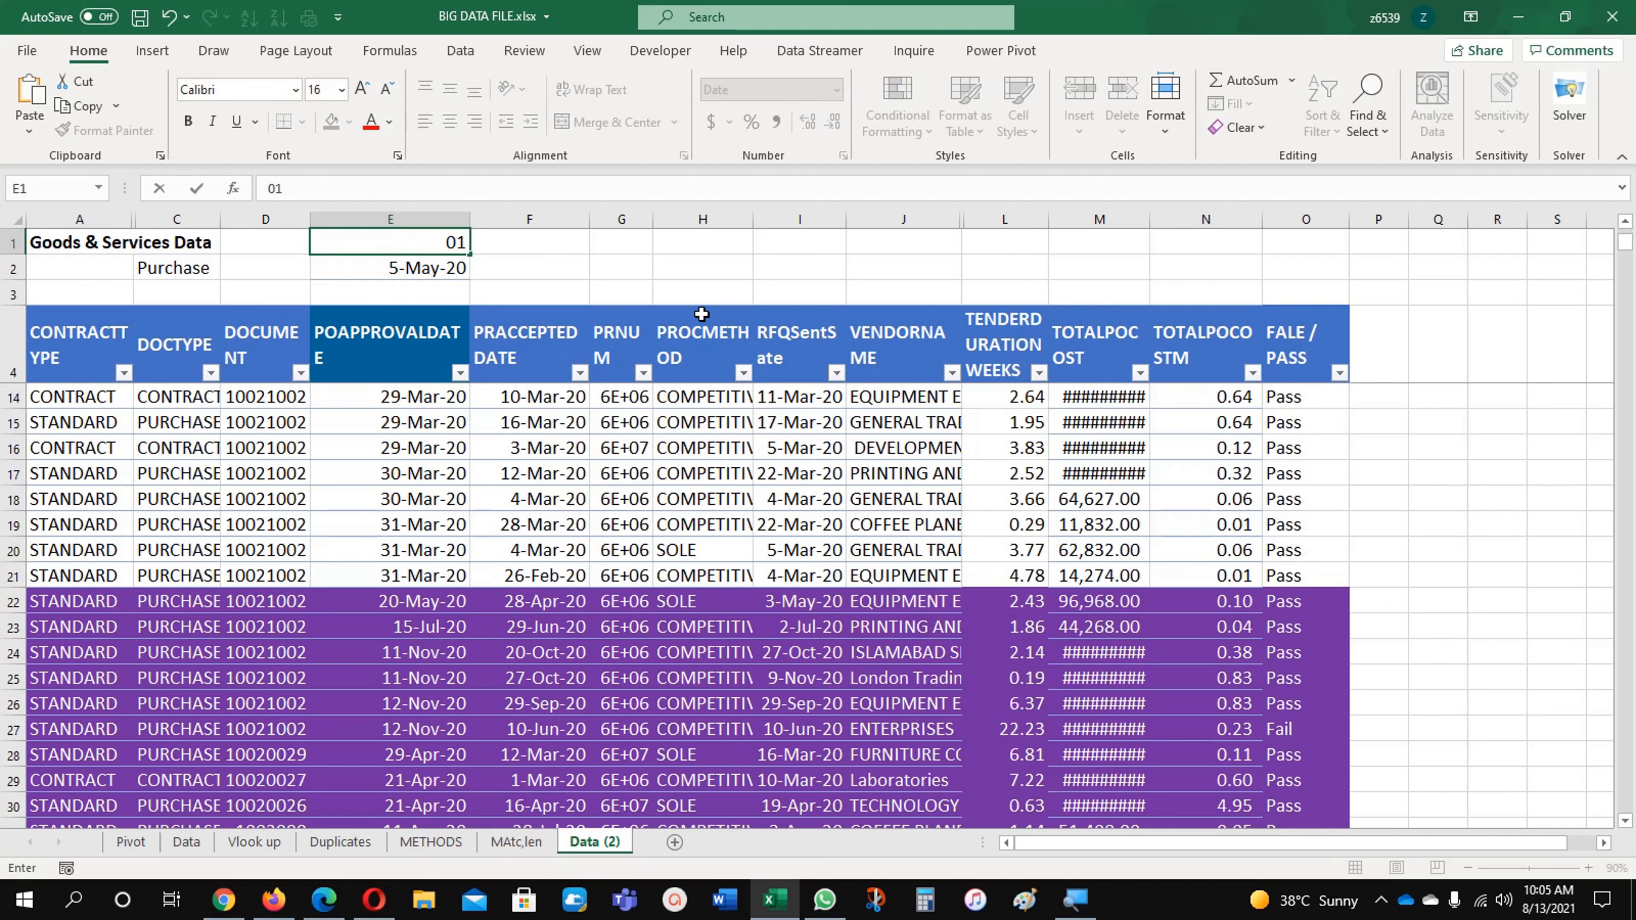
type("/1/2020")
key("Return")
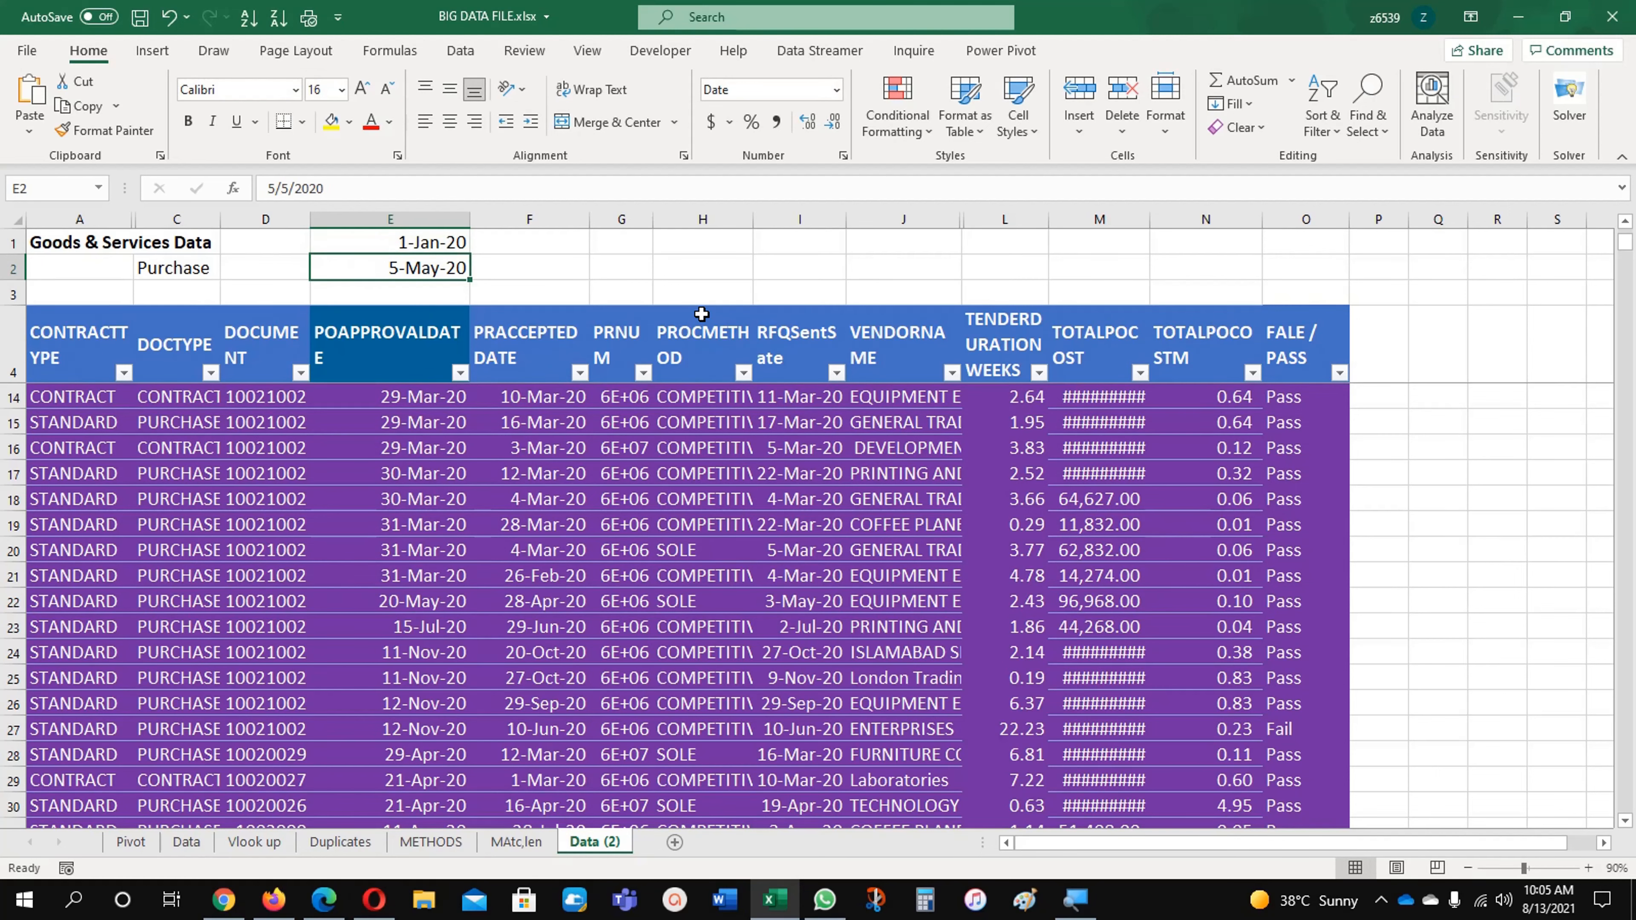
Step: Review the highlighting down the data for the new start date and return to the first data row
scroll(784, 617, "up", 3)
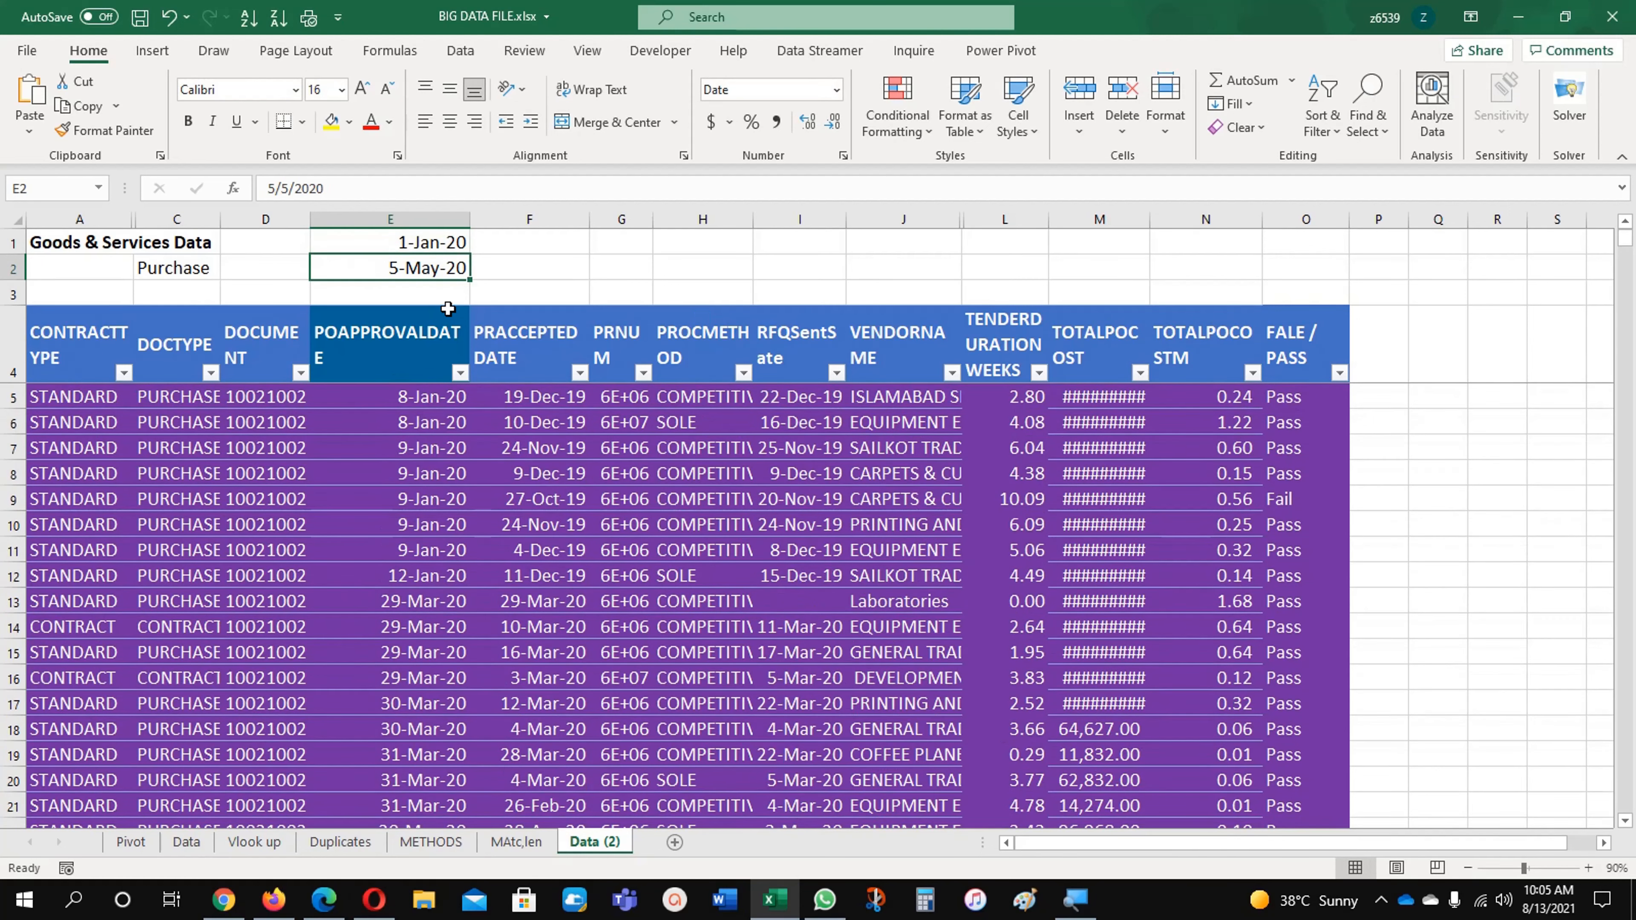
scroll(540, 645, "down", 20)
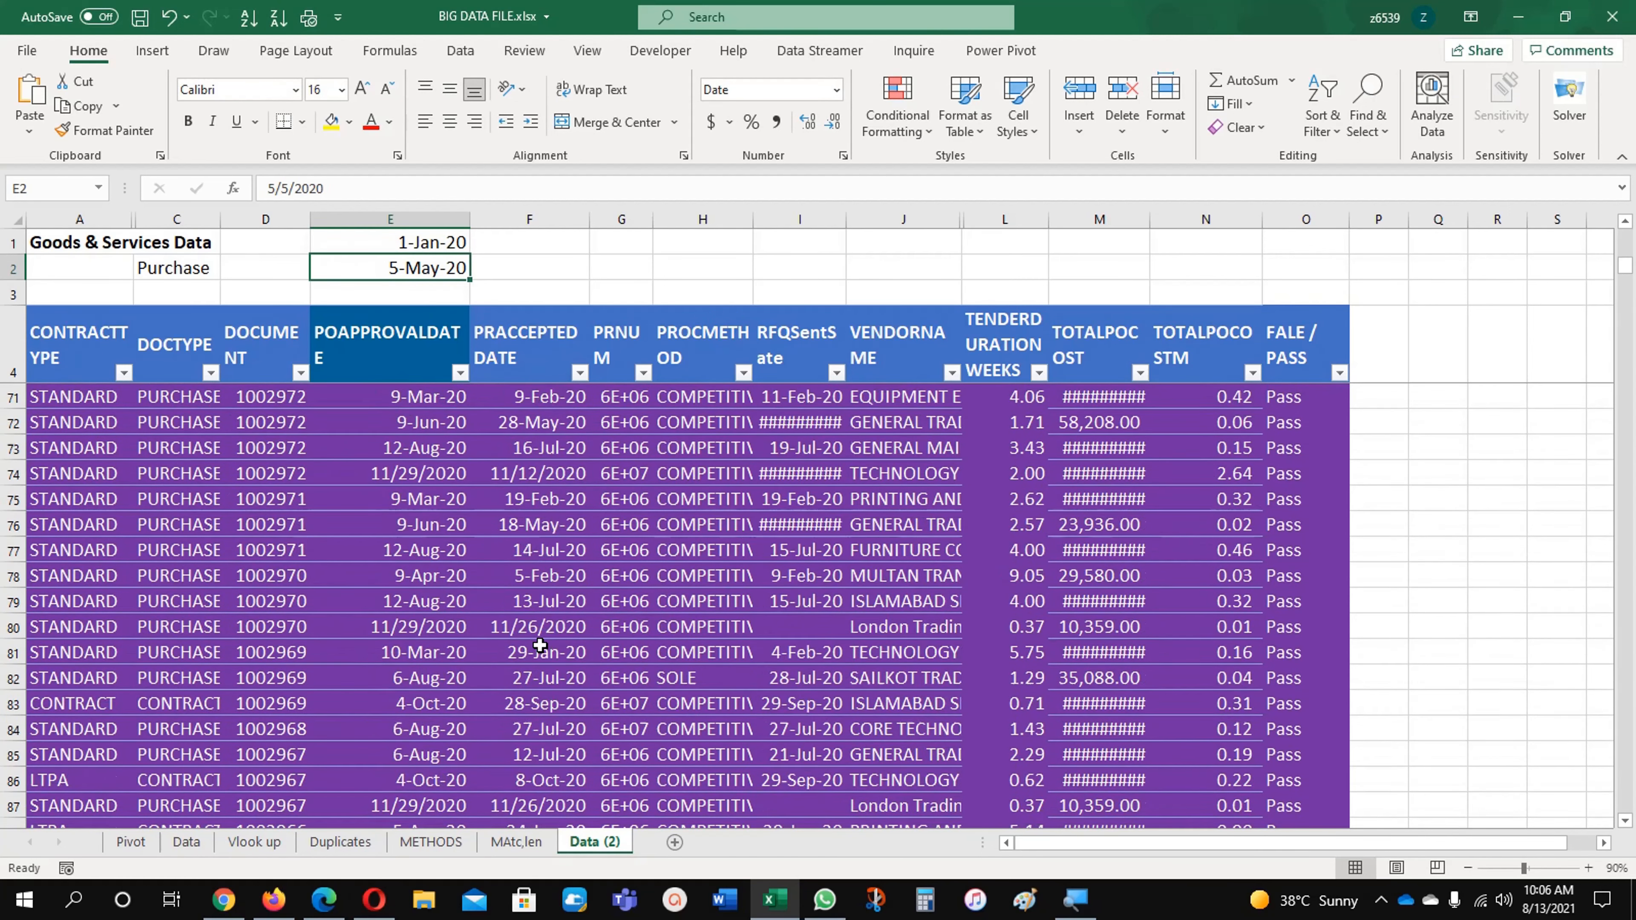
scroll(540, 645, "down", 20)
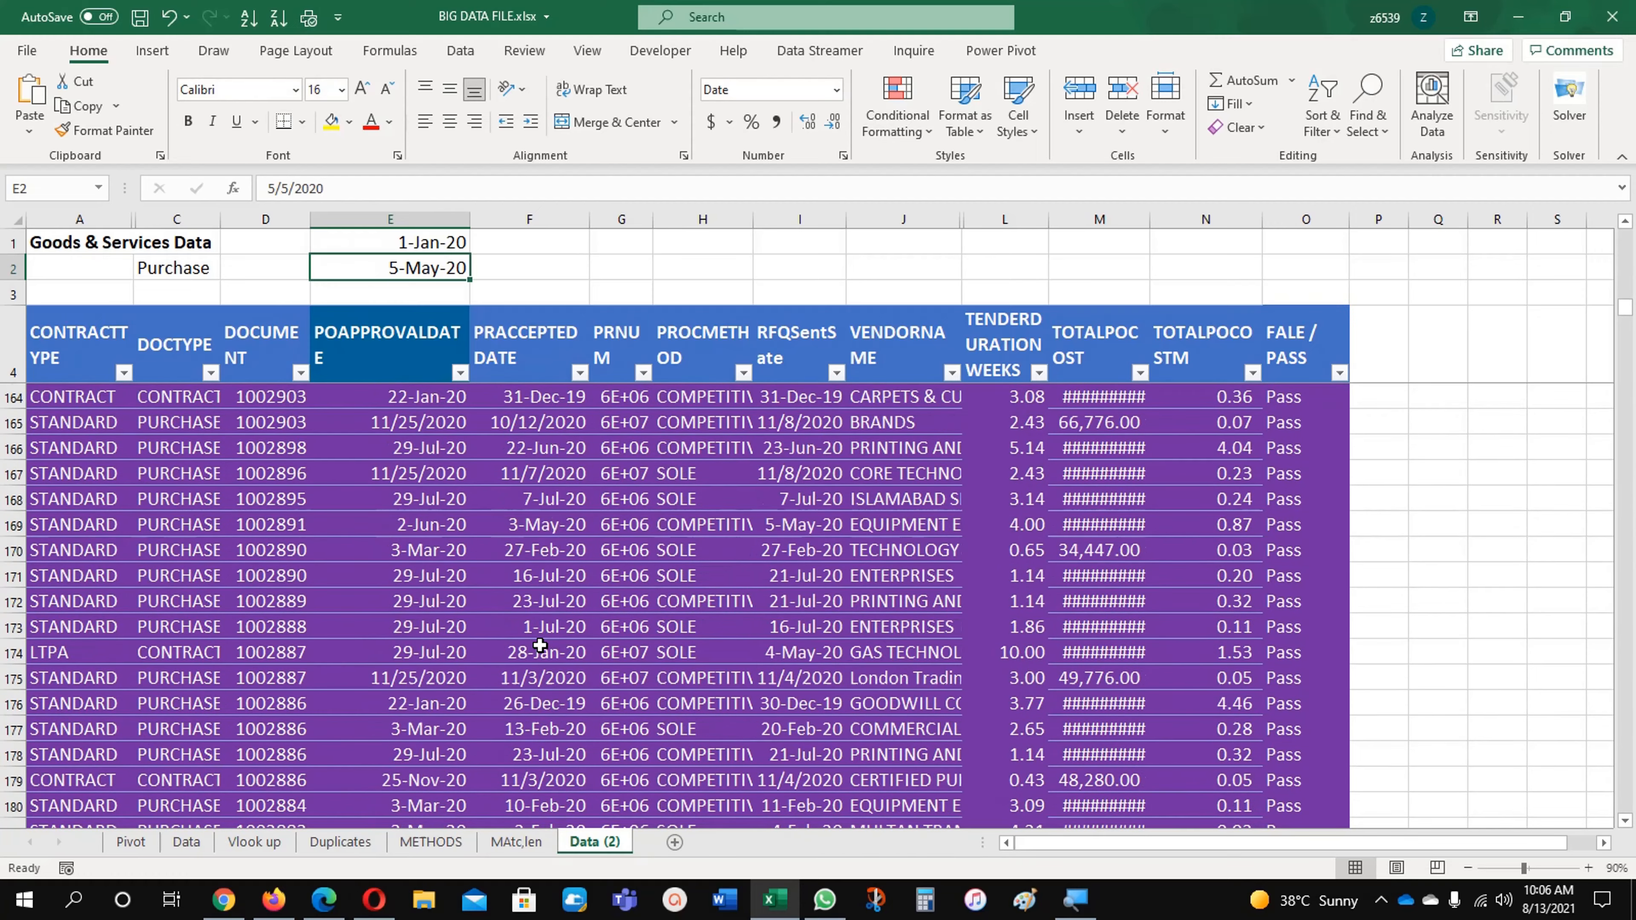
scroll(540, 645, "down", 20)
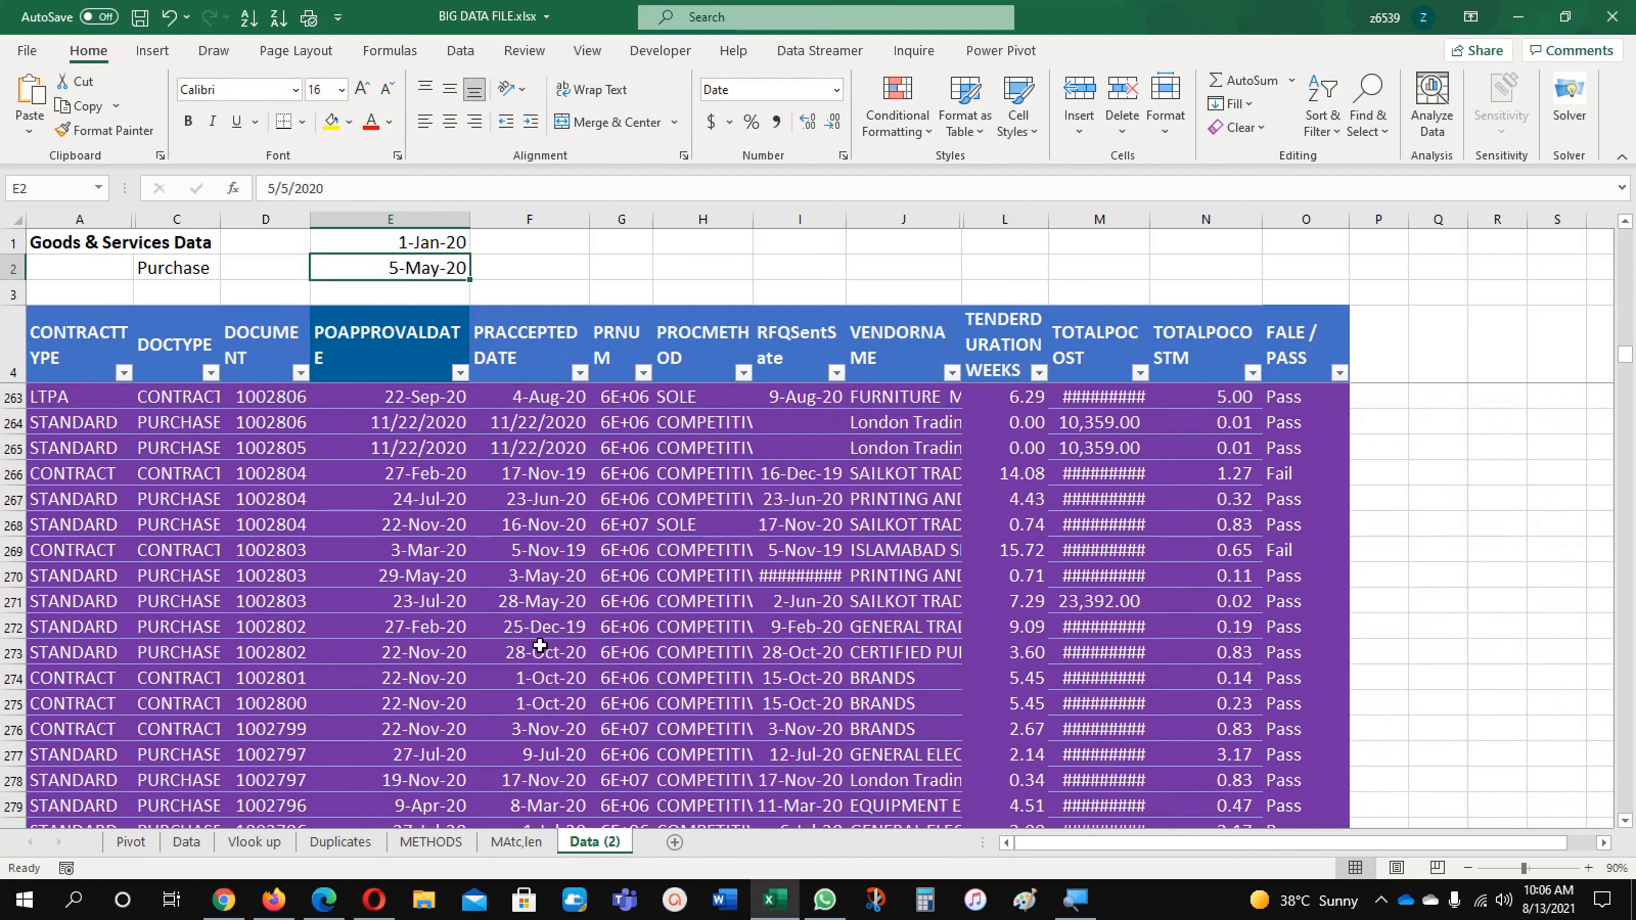
scroll(540, 645, "down", 20)
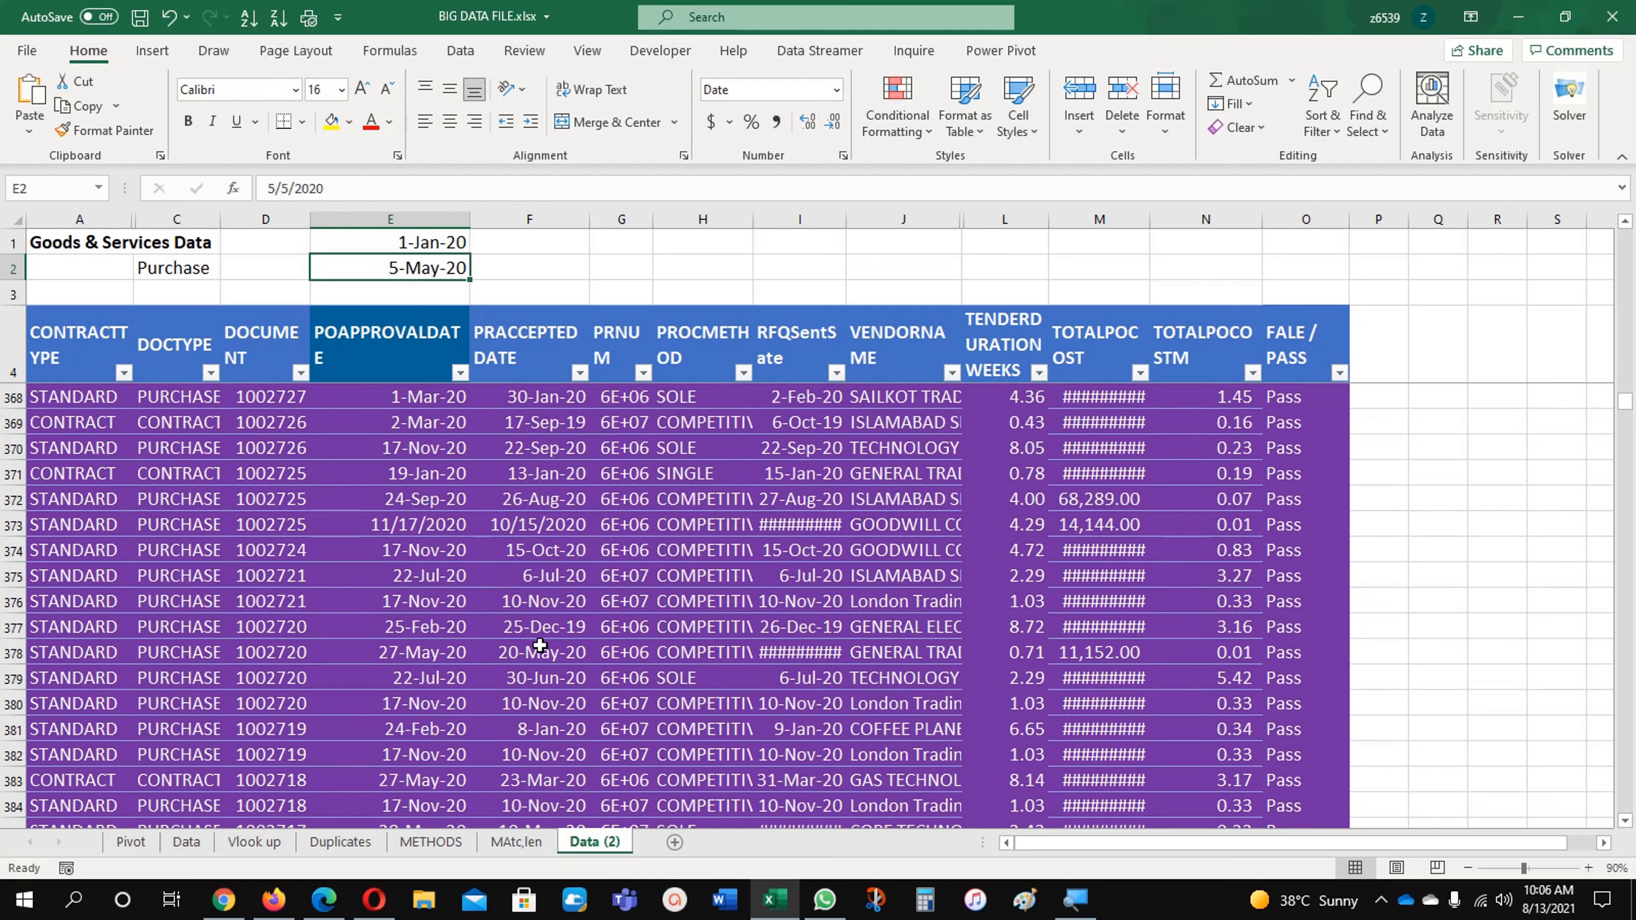
key("ctrl+Home")
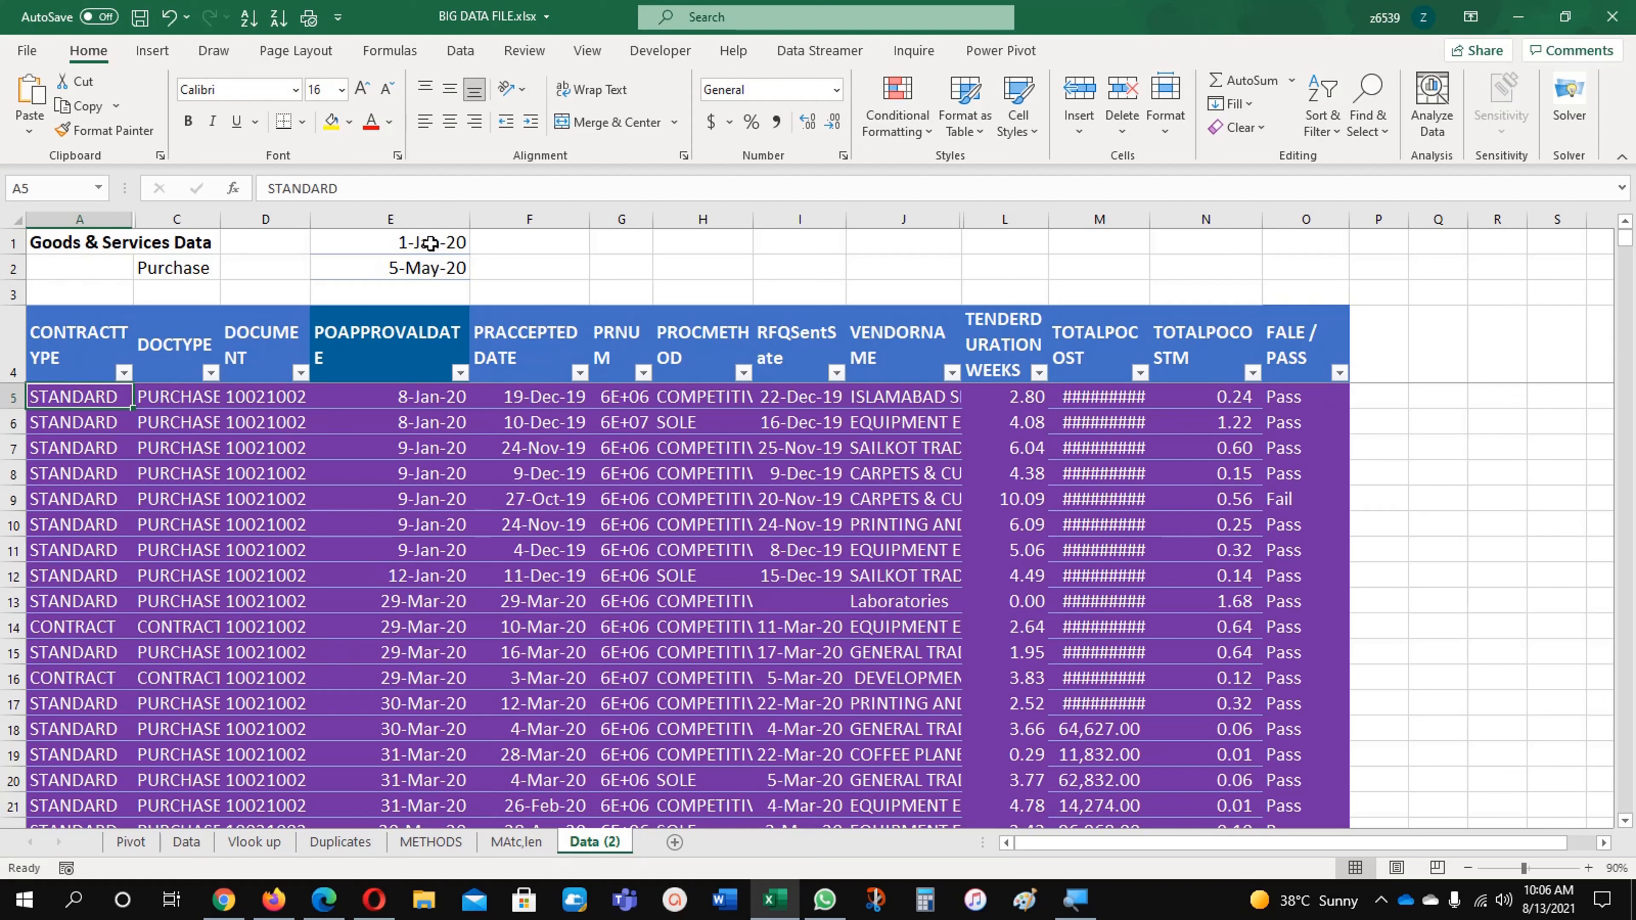
left_click_drag(431, 243, 430, 263)
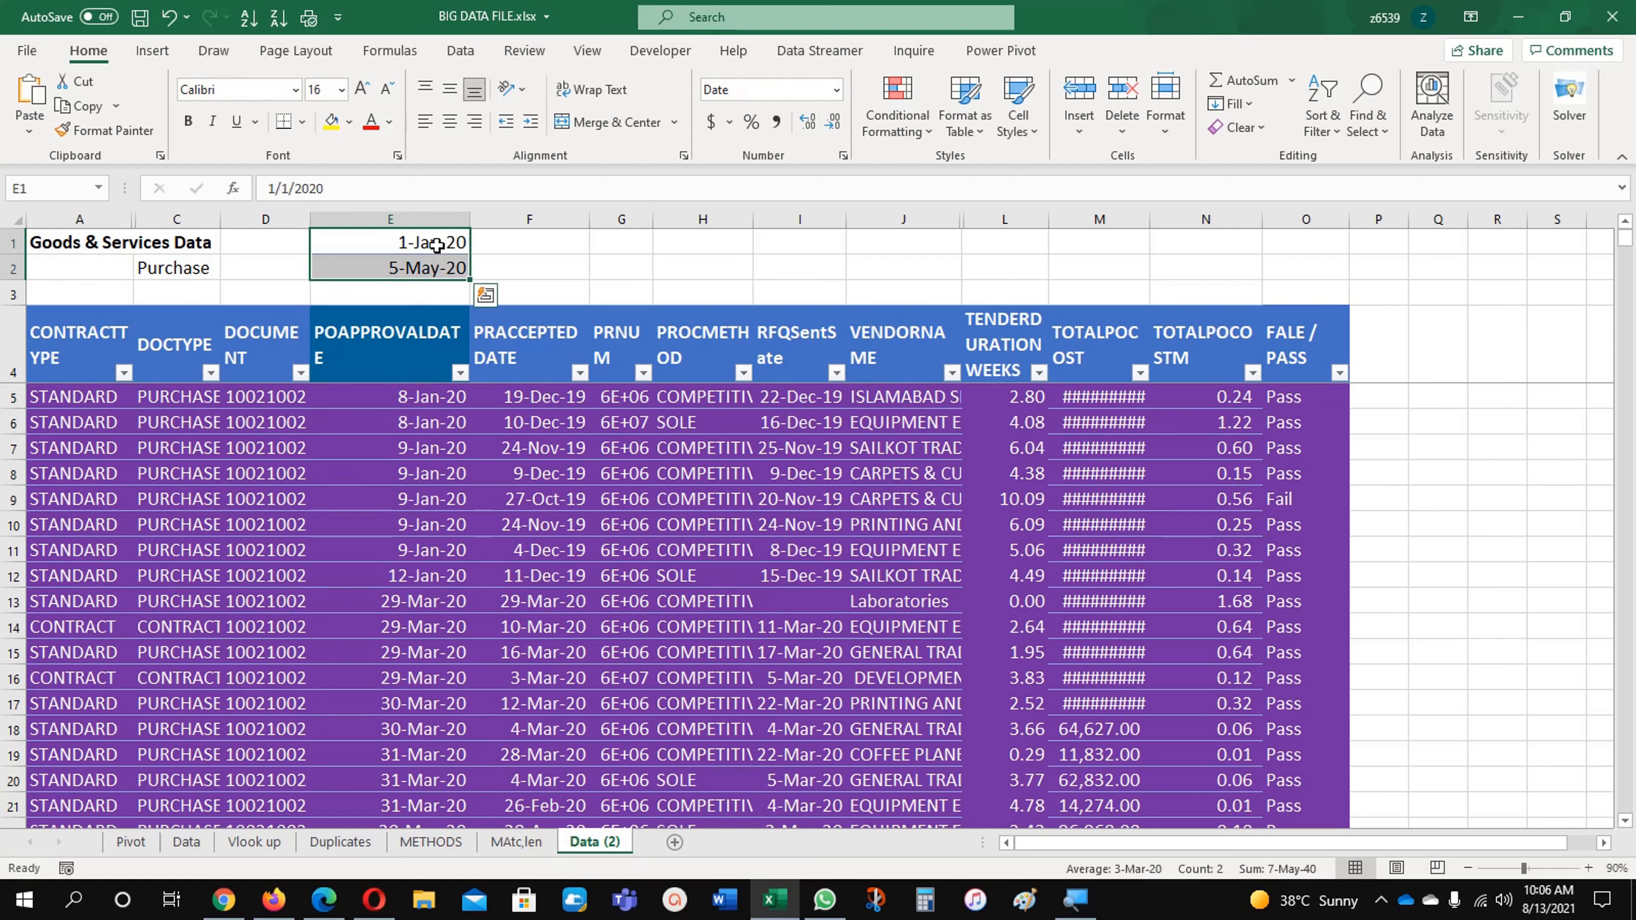
left_click(436, 247)
left_click(425, 268)
left_click(429, 242)
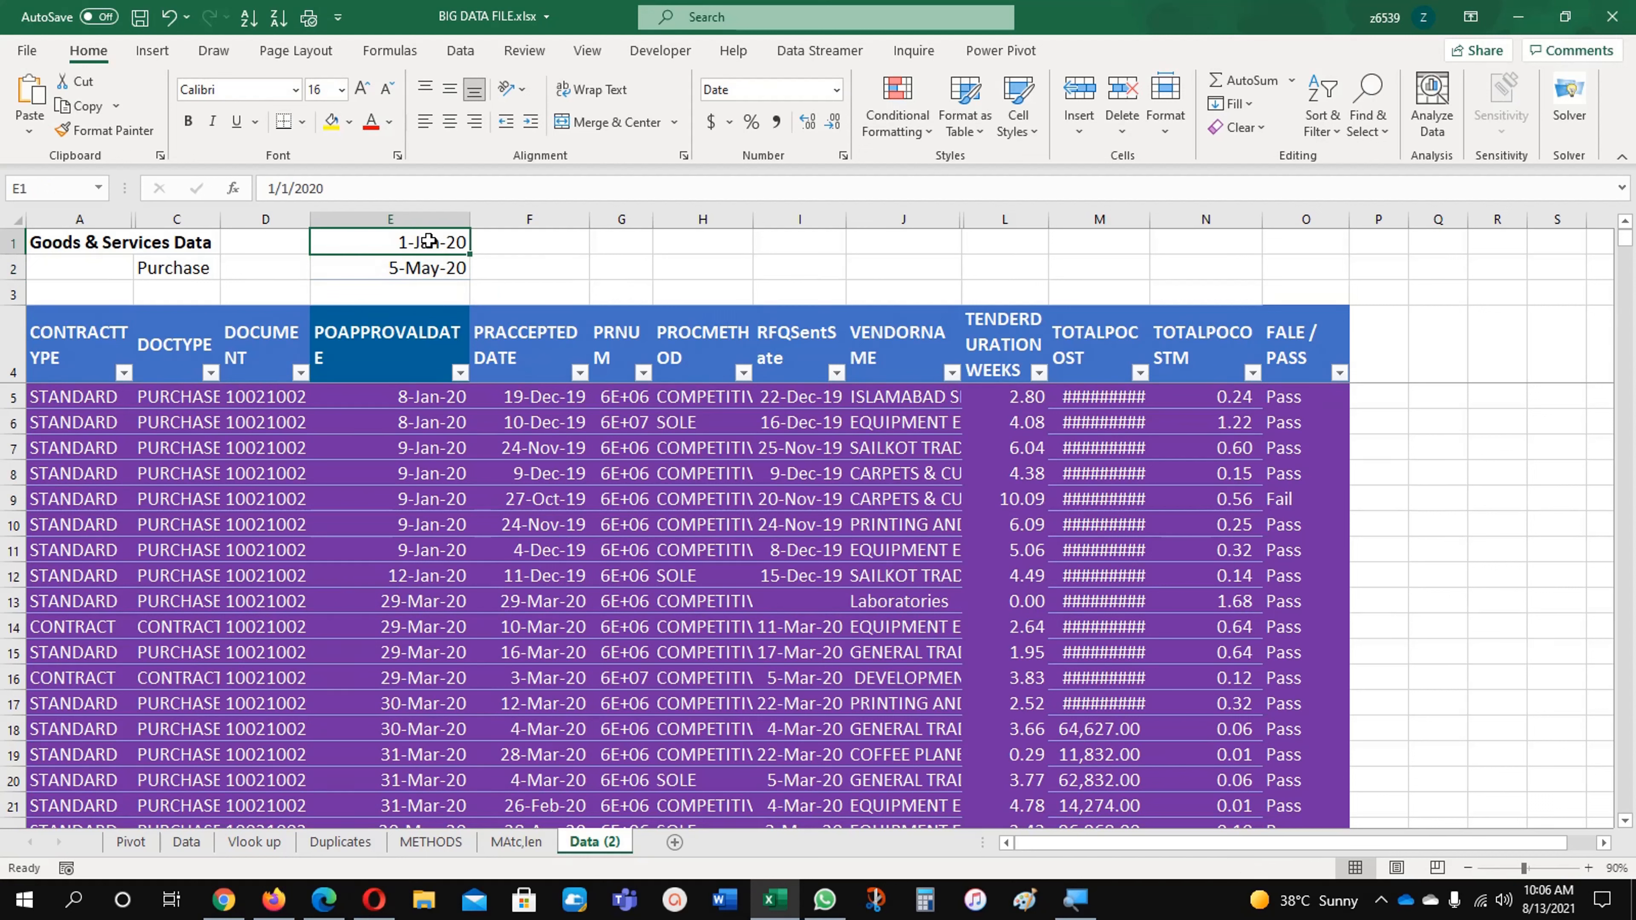
left_click(433, 270)
left_click(429, 244)
Step: Format the dates in E1:E2 as Number with no decimal places to expose their serial values
mouse_move(433, 244)
left_mouse_down()
mouse_move(438, 294)
mouse_move(444, 247)
mouse_move(451, 268)
left_mouse_up()
left_click(632, 277)
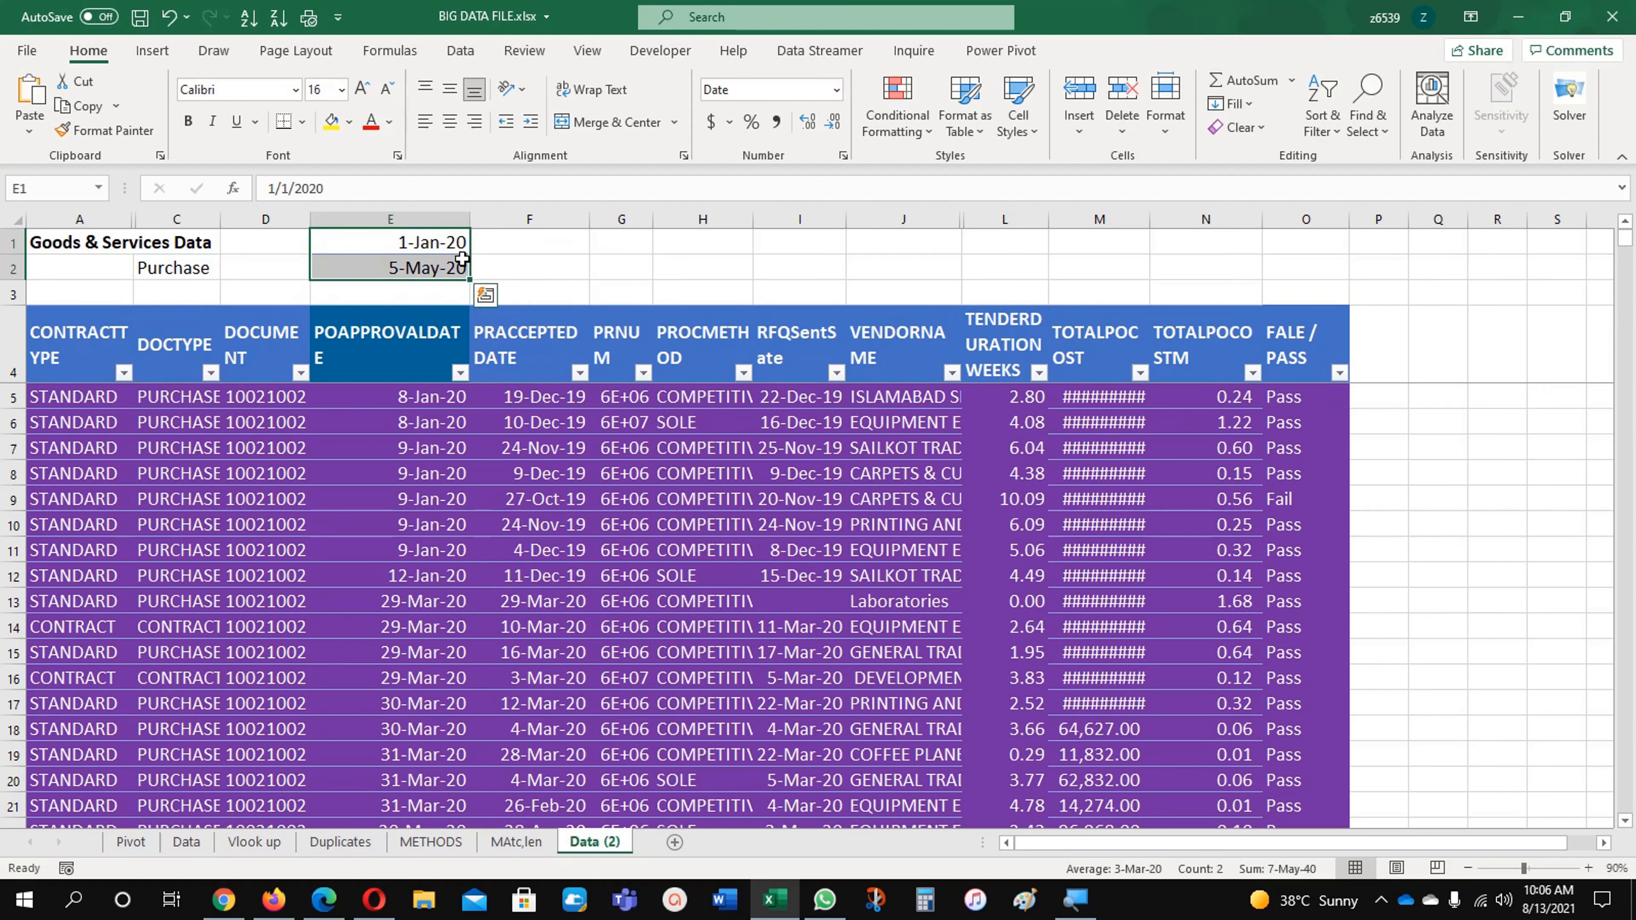
left_click(836, 89)
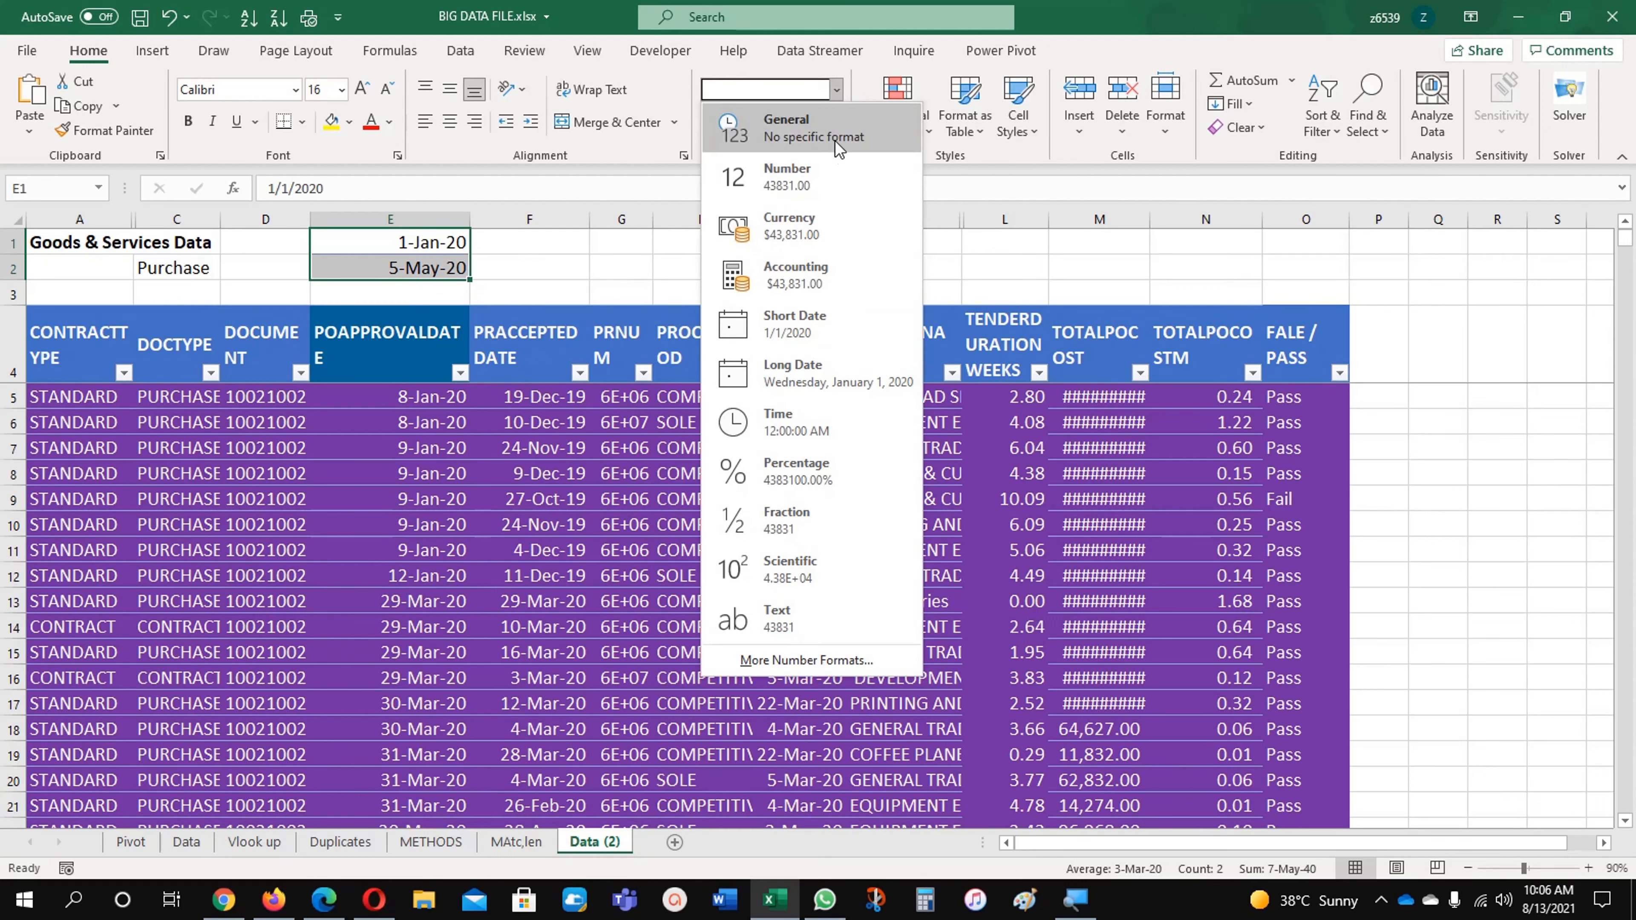
left_click(816, 181)
left_click(529, 266)
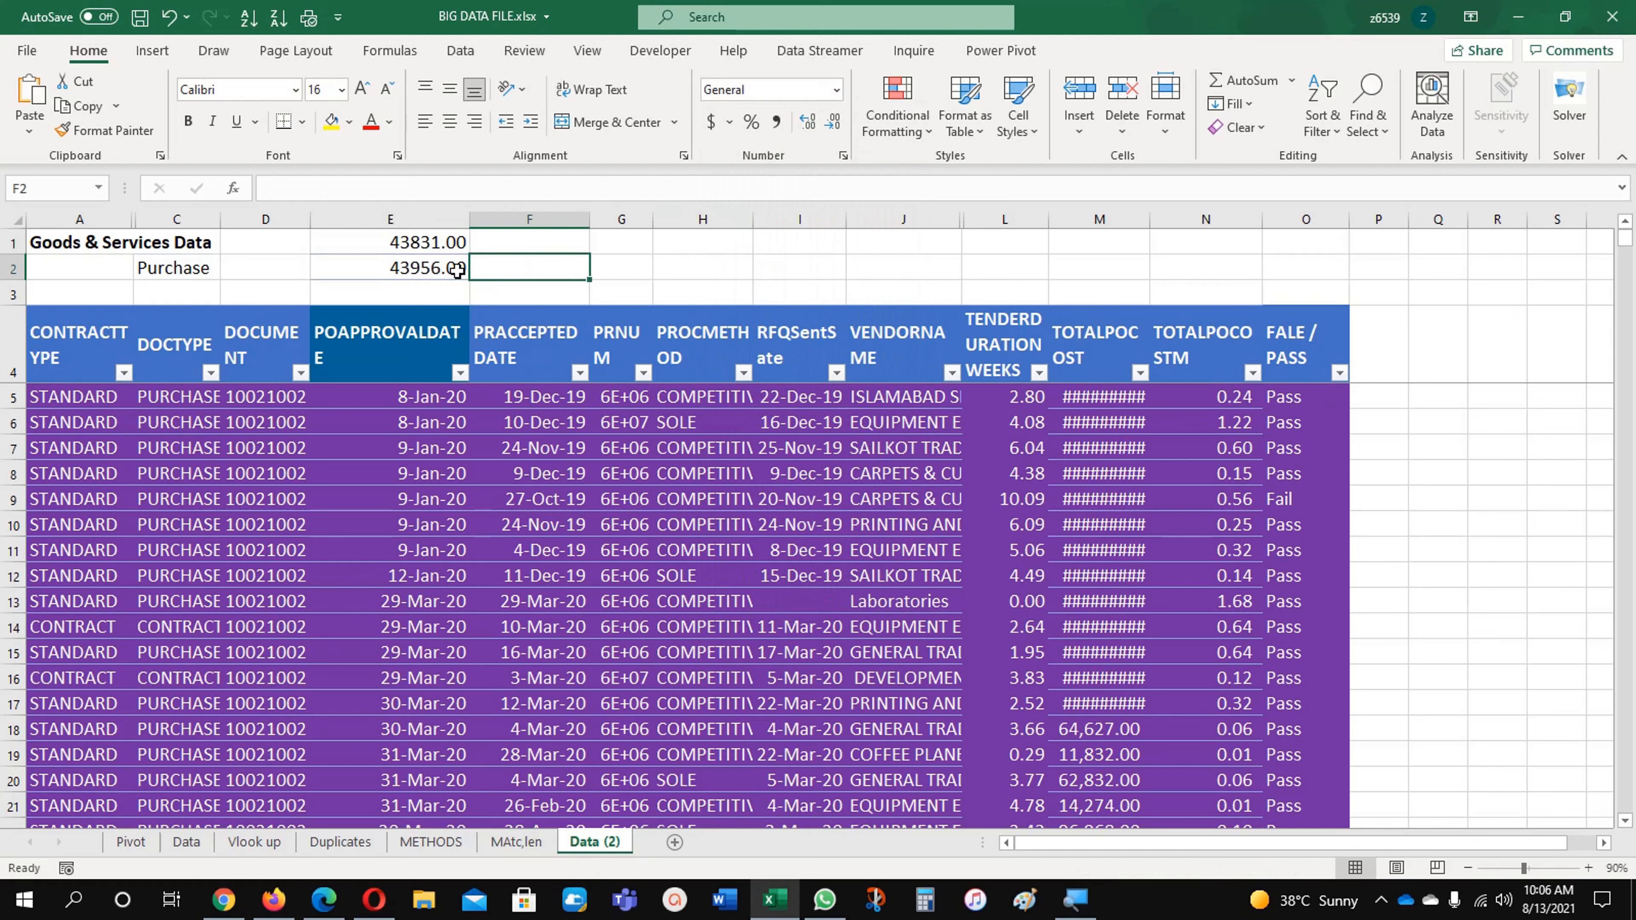
left_click(445, 248)
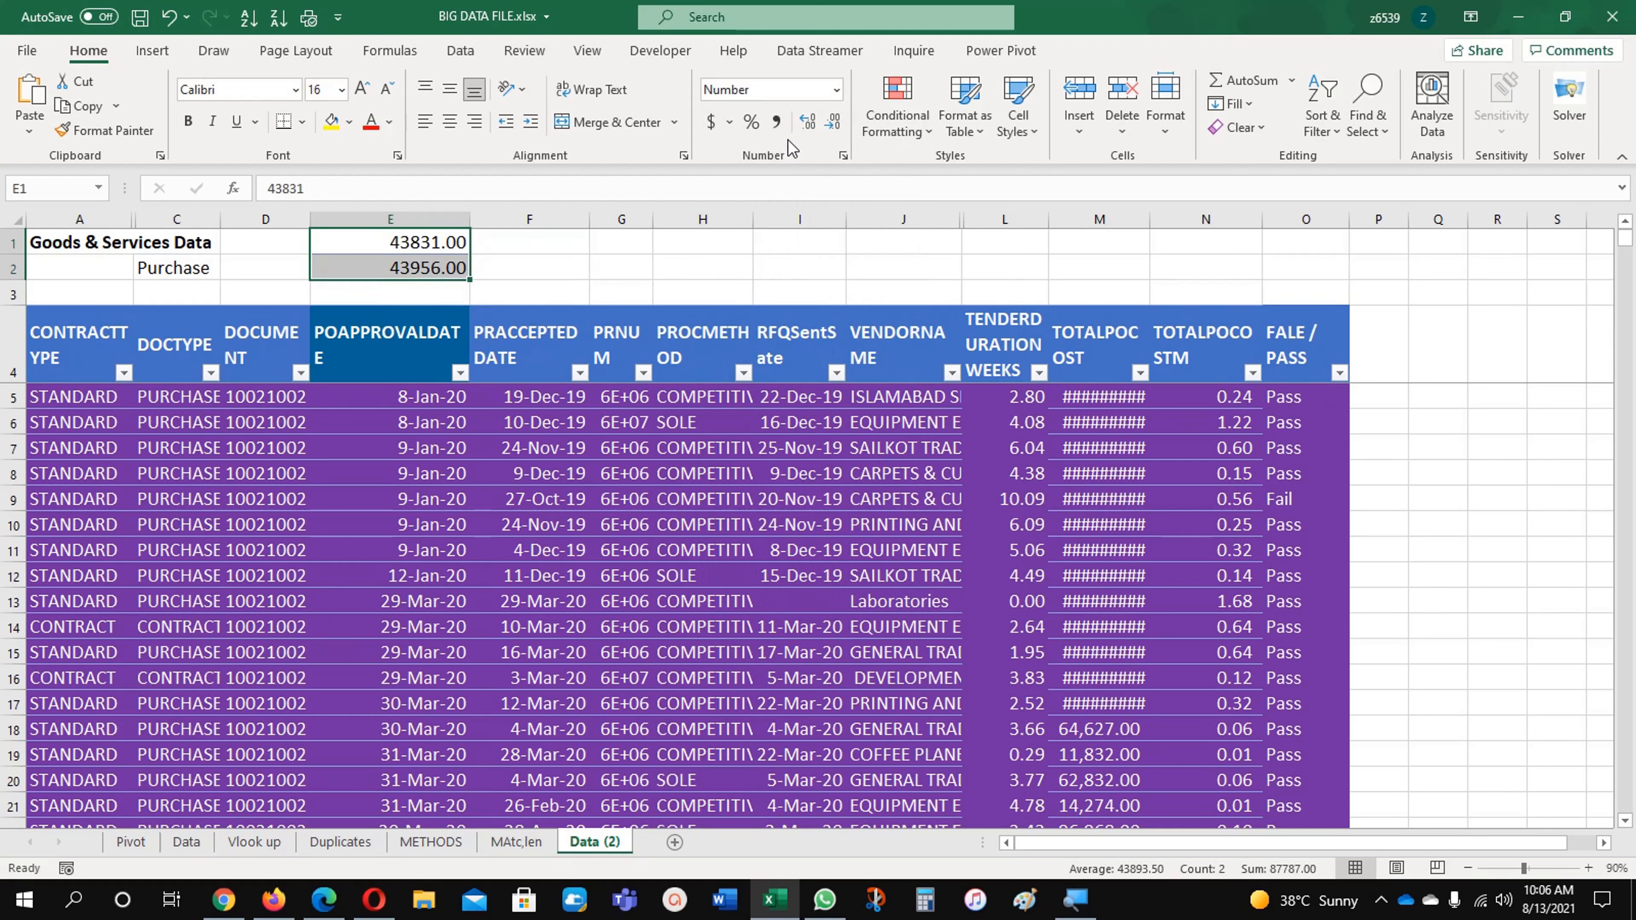
double_click(832, 122)
left_click(585, 401)
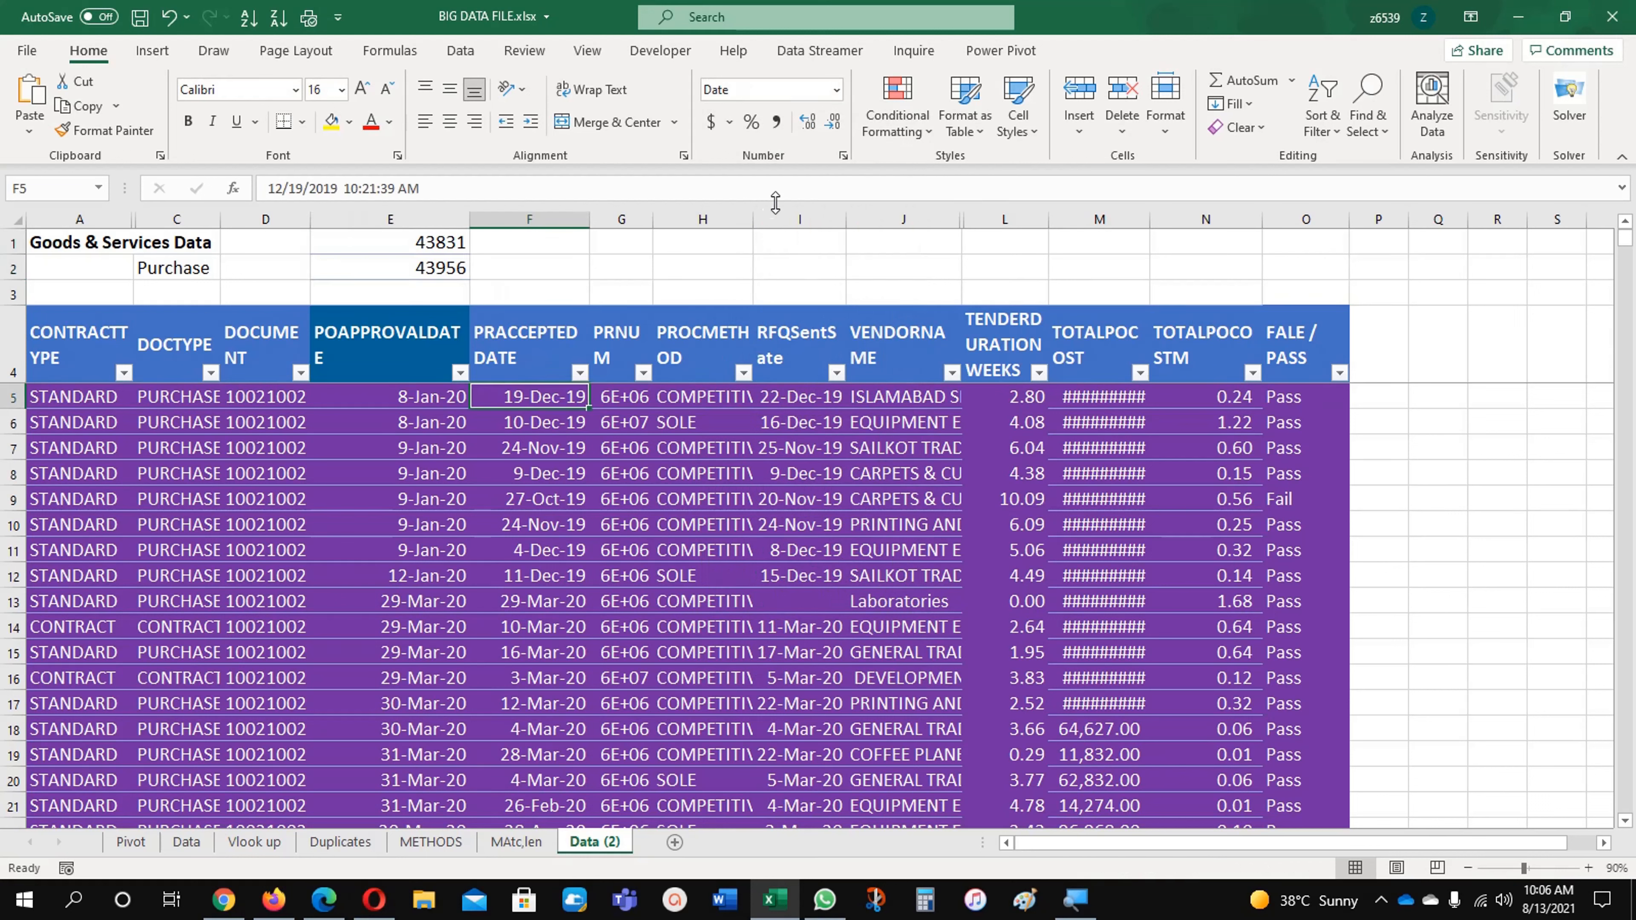
Step: Delete the AND-formula conditional formatting rule that highlights whole rows in $A$5:$O$1274
left_click(897, 116)
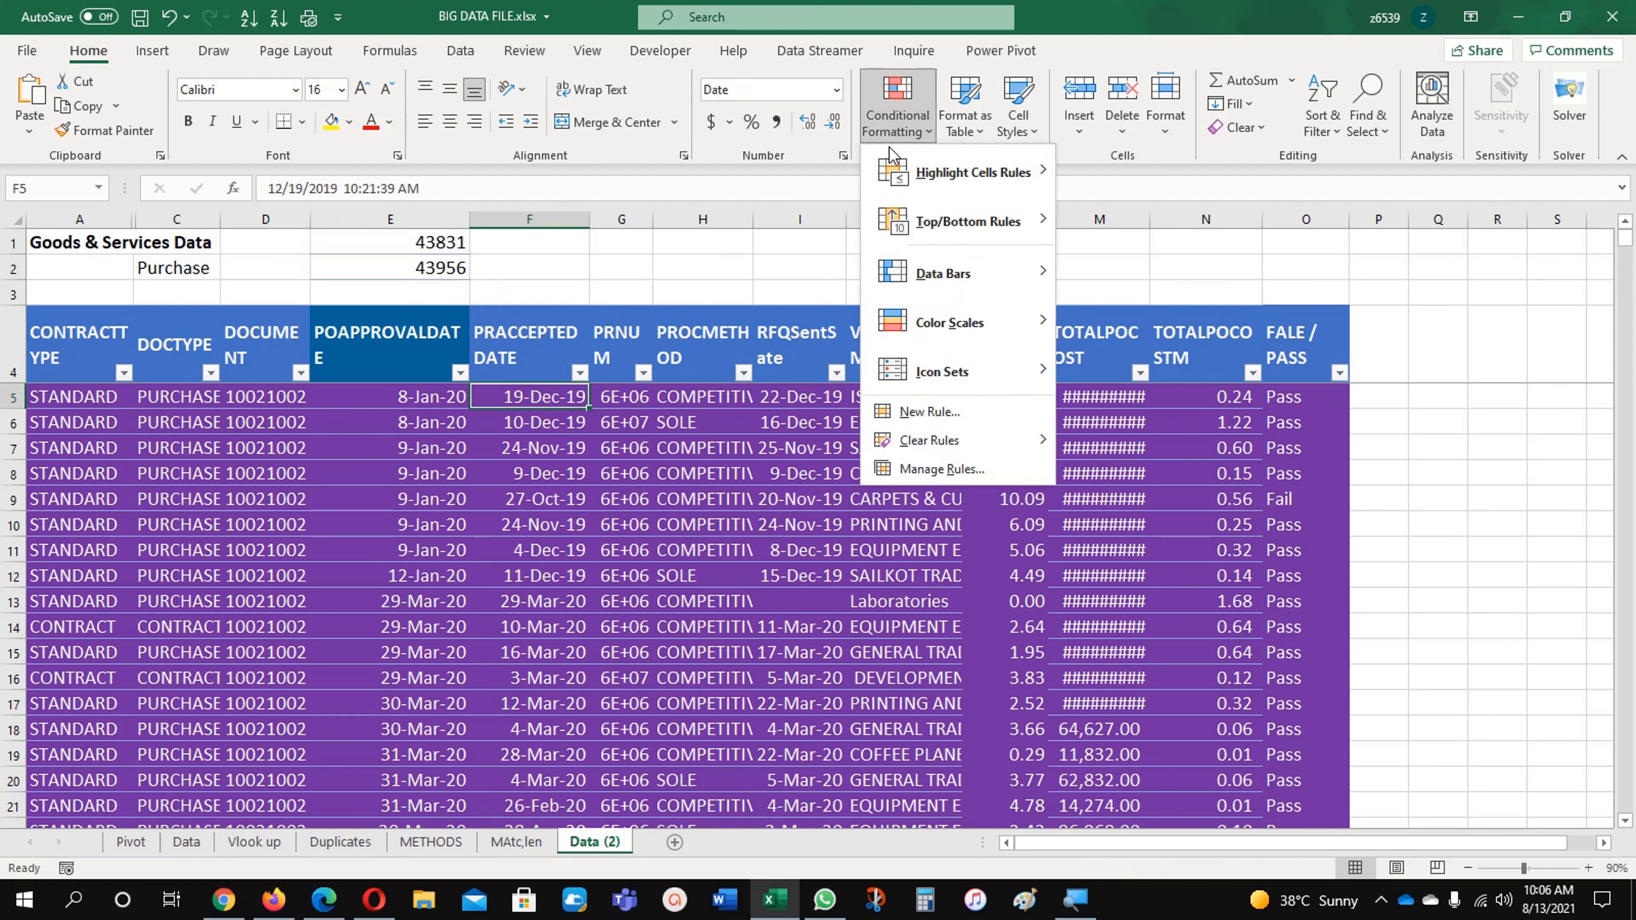
left_click(934, 469)
left_click(780, 335)
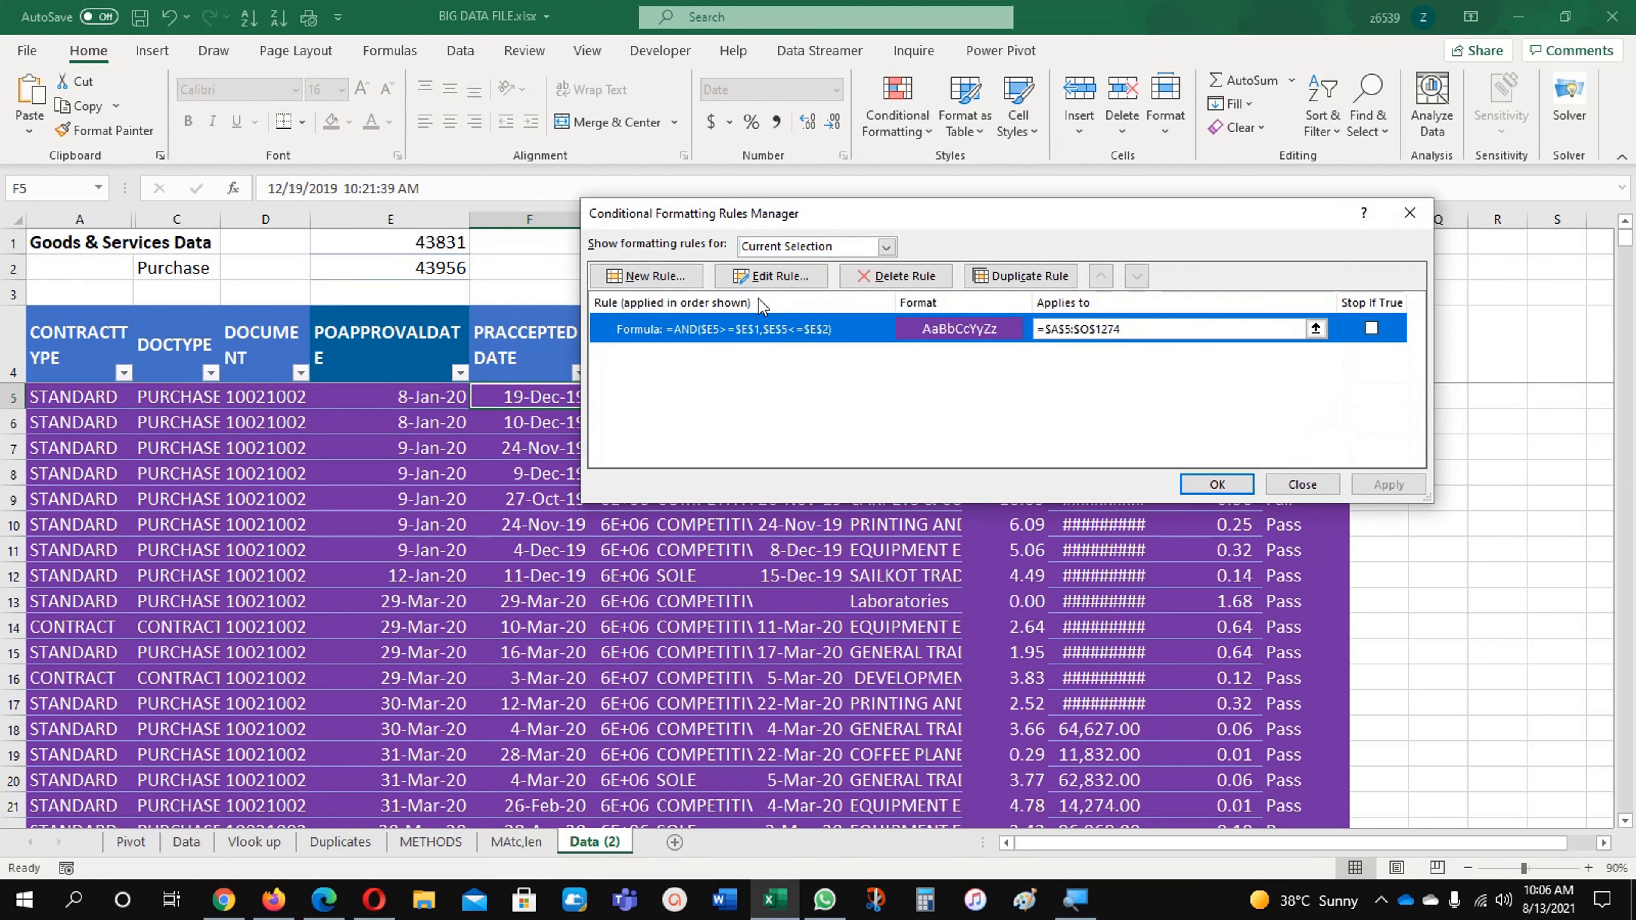
left_click(905, 277)
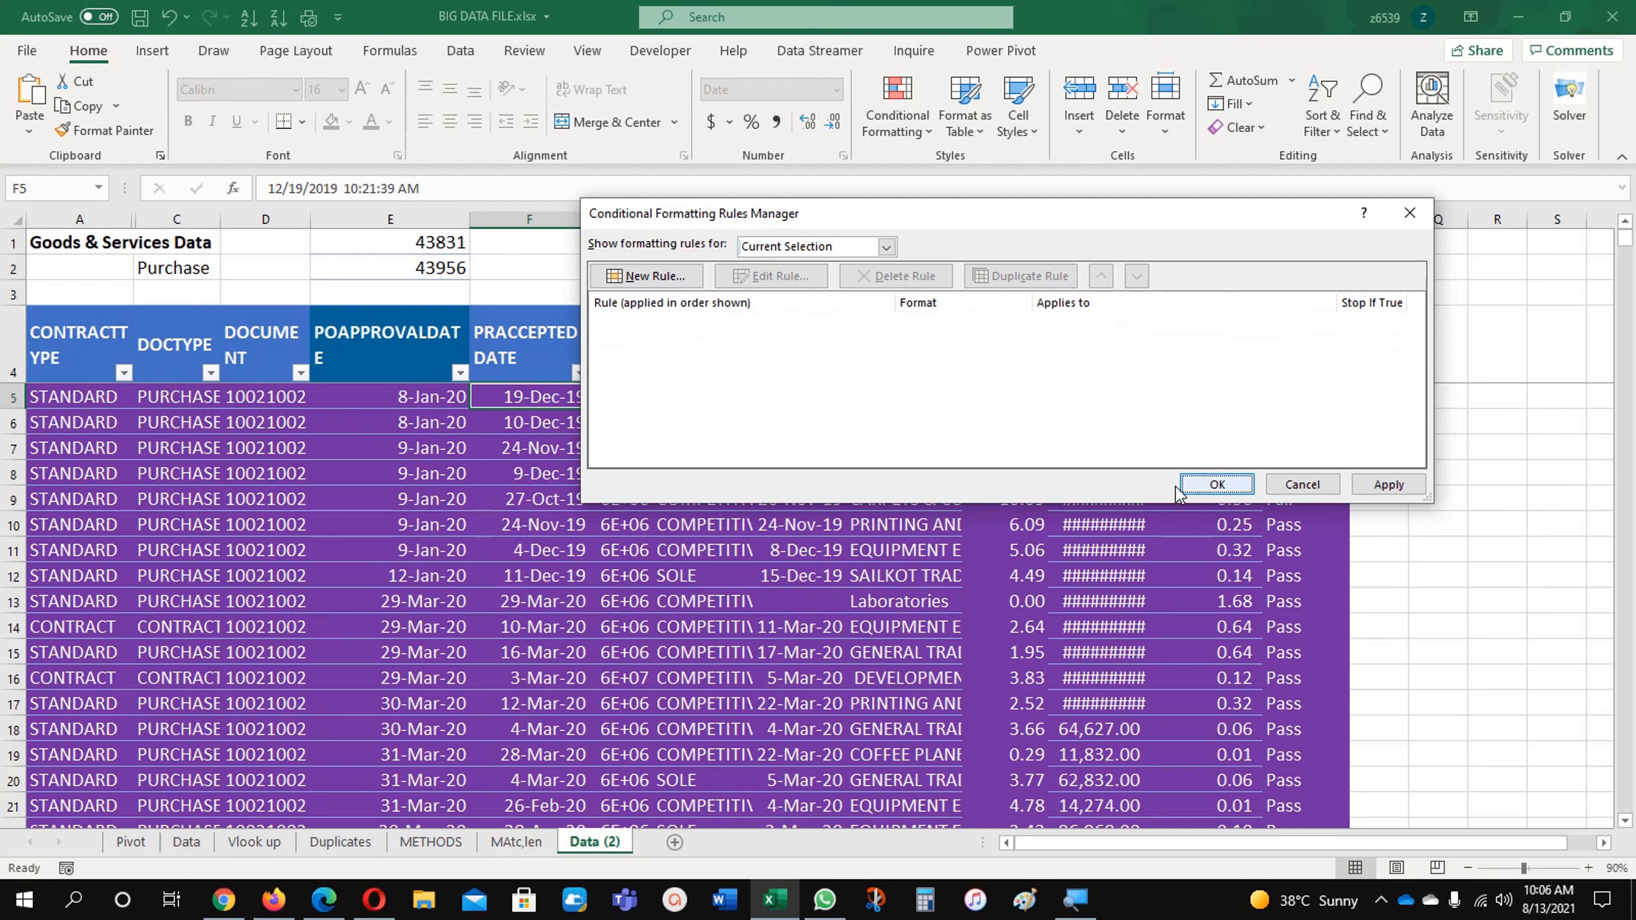
left_click(1189, 484)
left_click(626, 571)
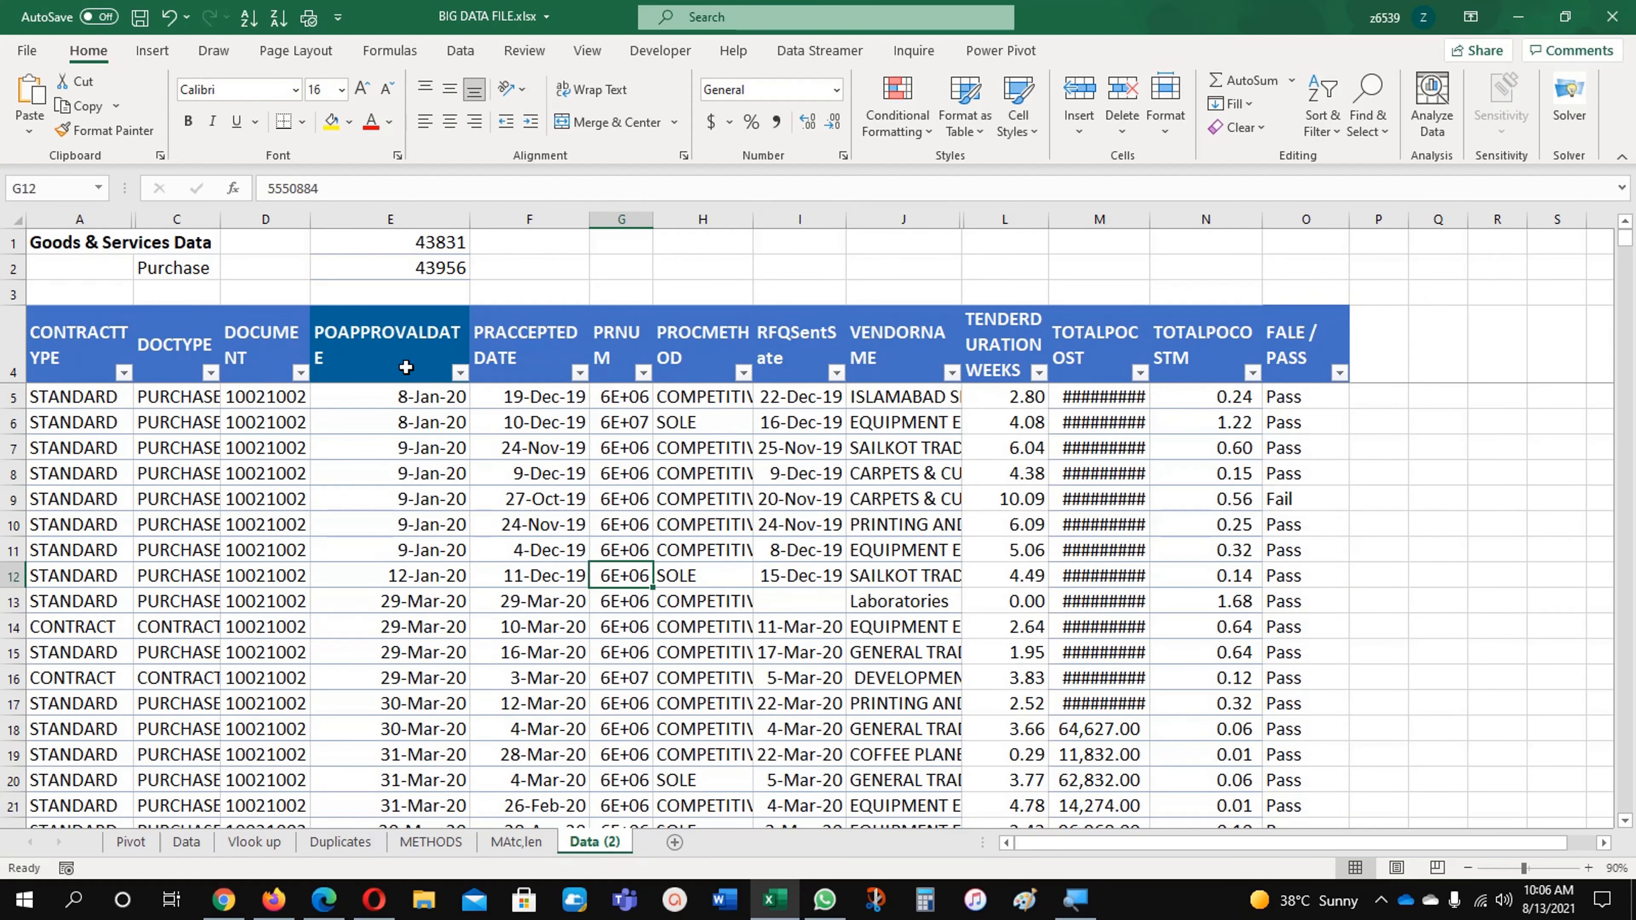
Step: Start a Between cell-highlighting rule for the PO approval dates from E5 down to the last data row
left_click(410, 403)
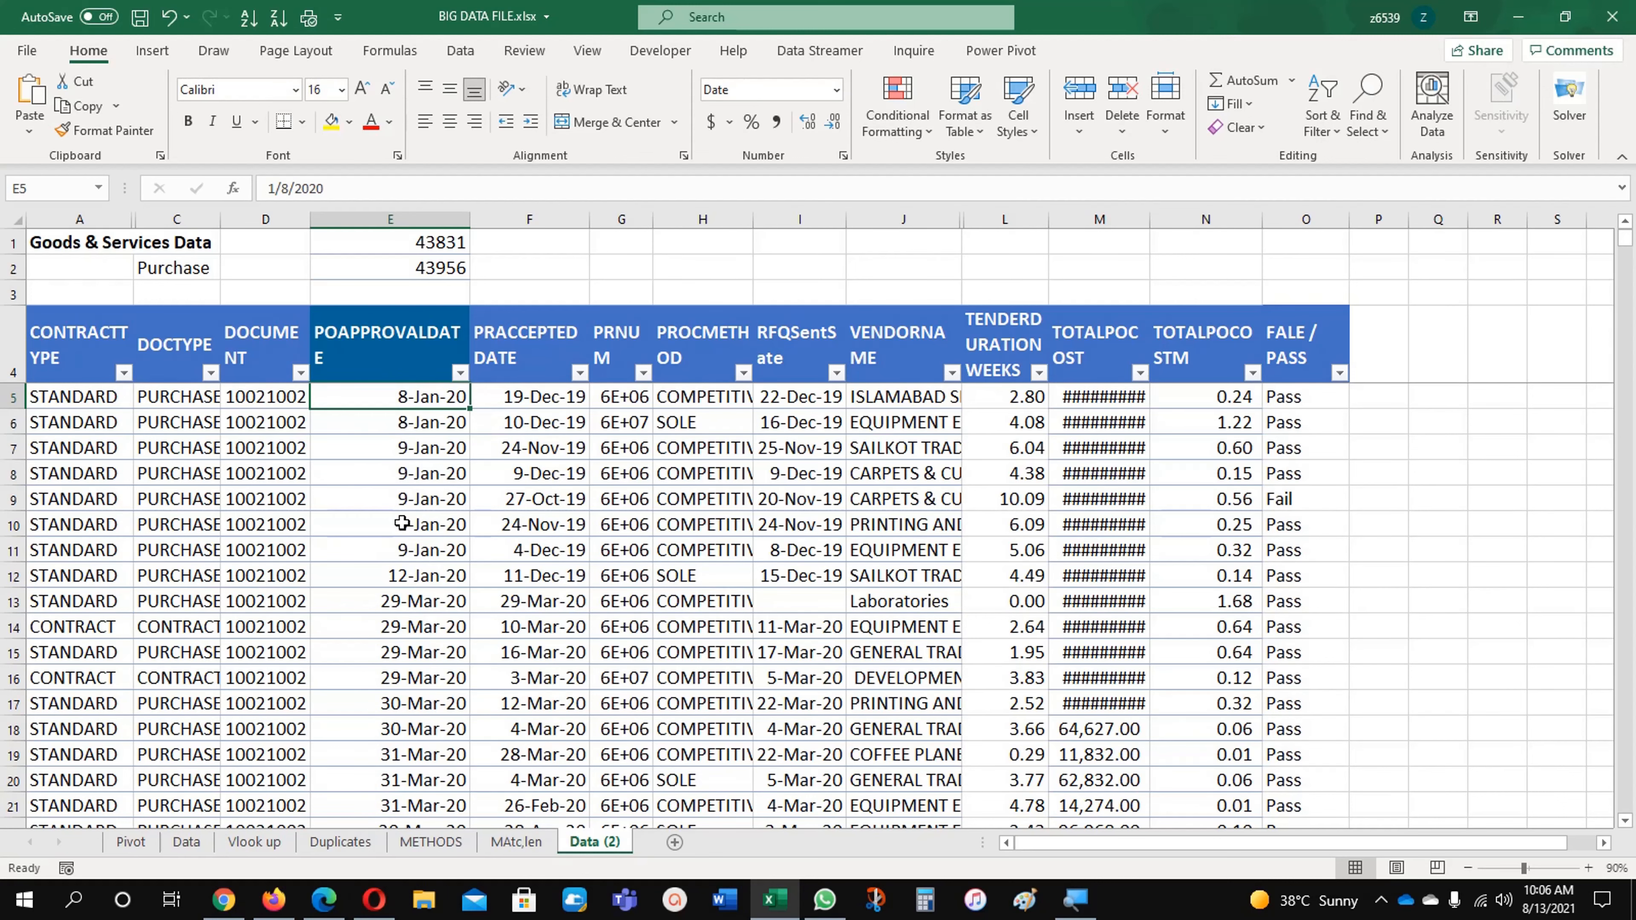
key("ctrl+shift+Down")
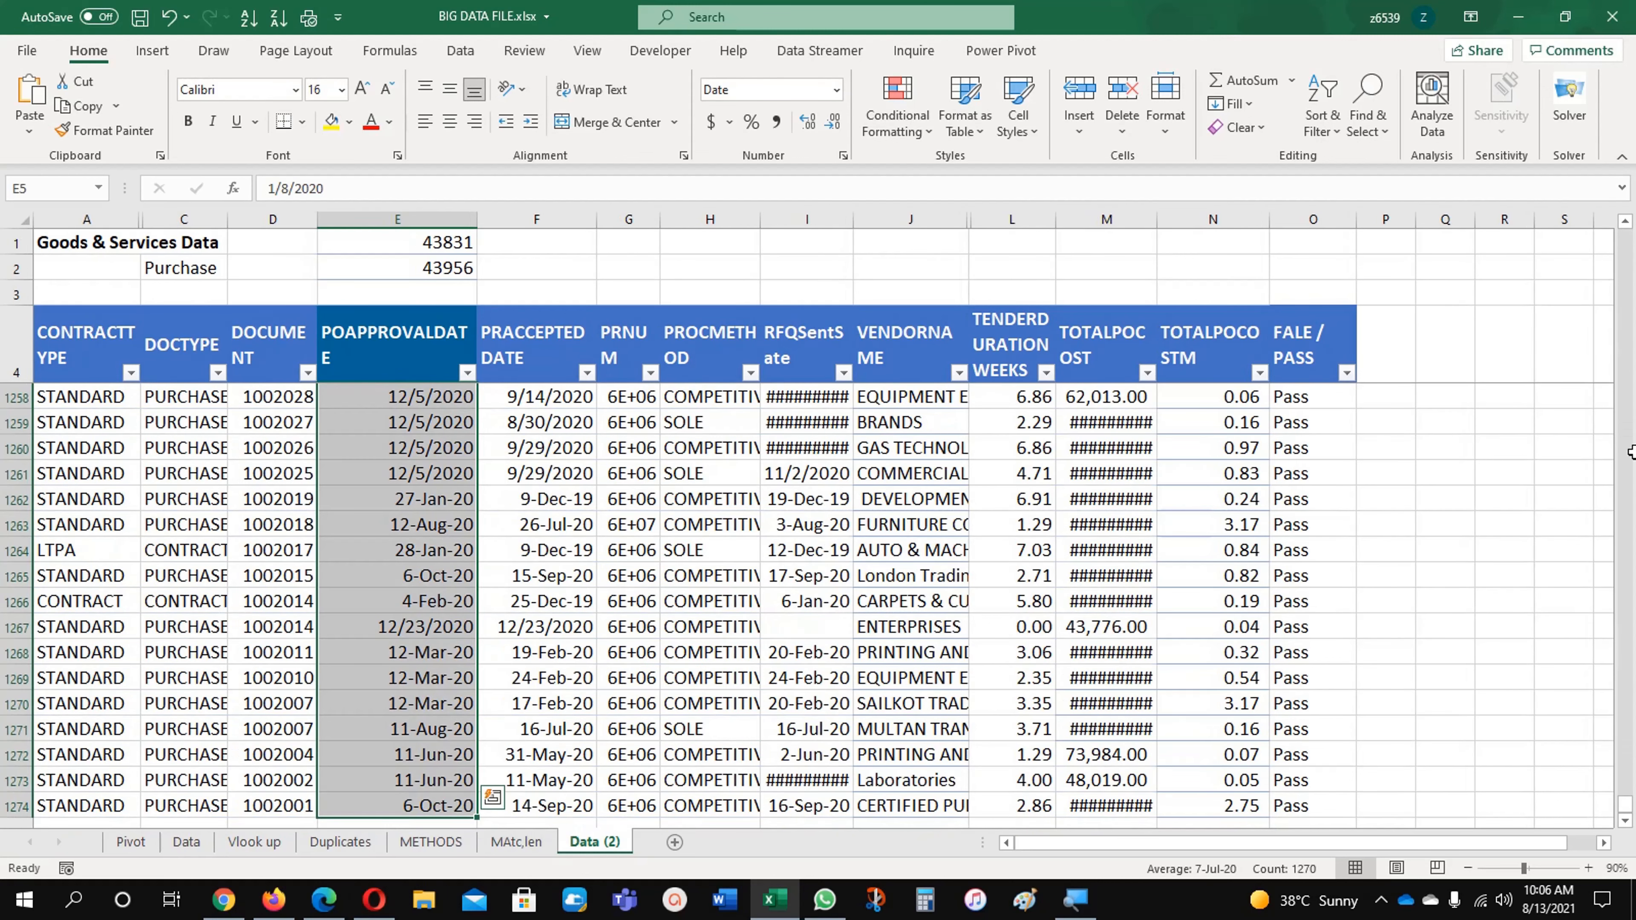
left_click_drag(1627, 797, 1604, 235)
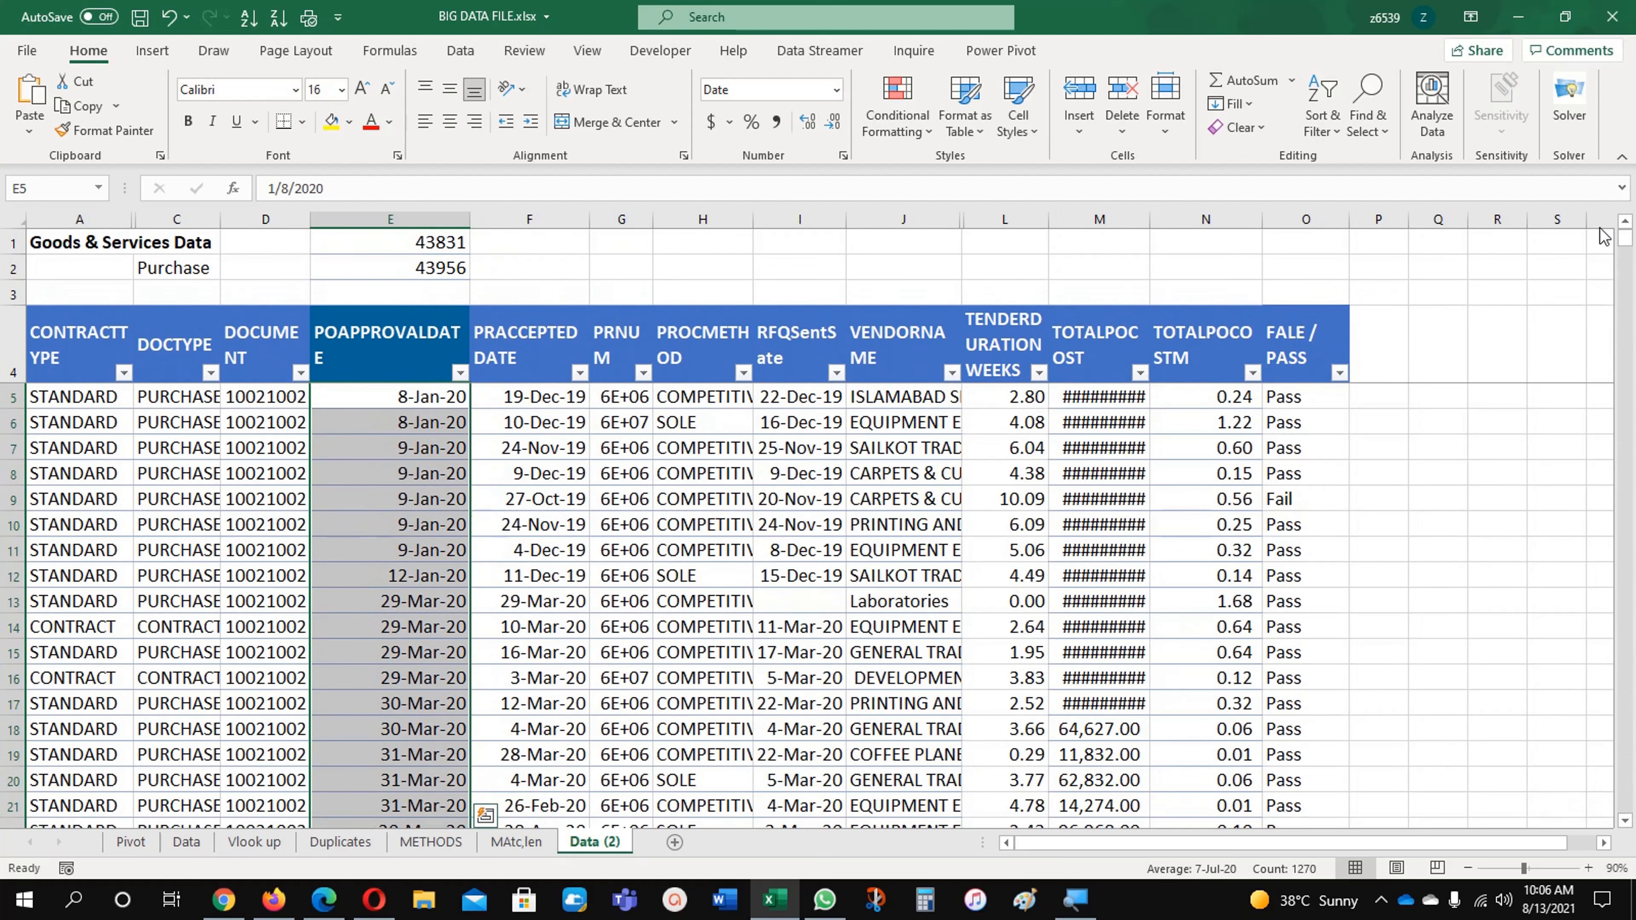
left_click(900, 111)
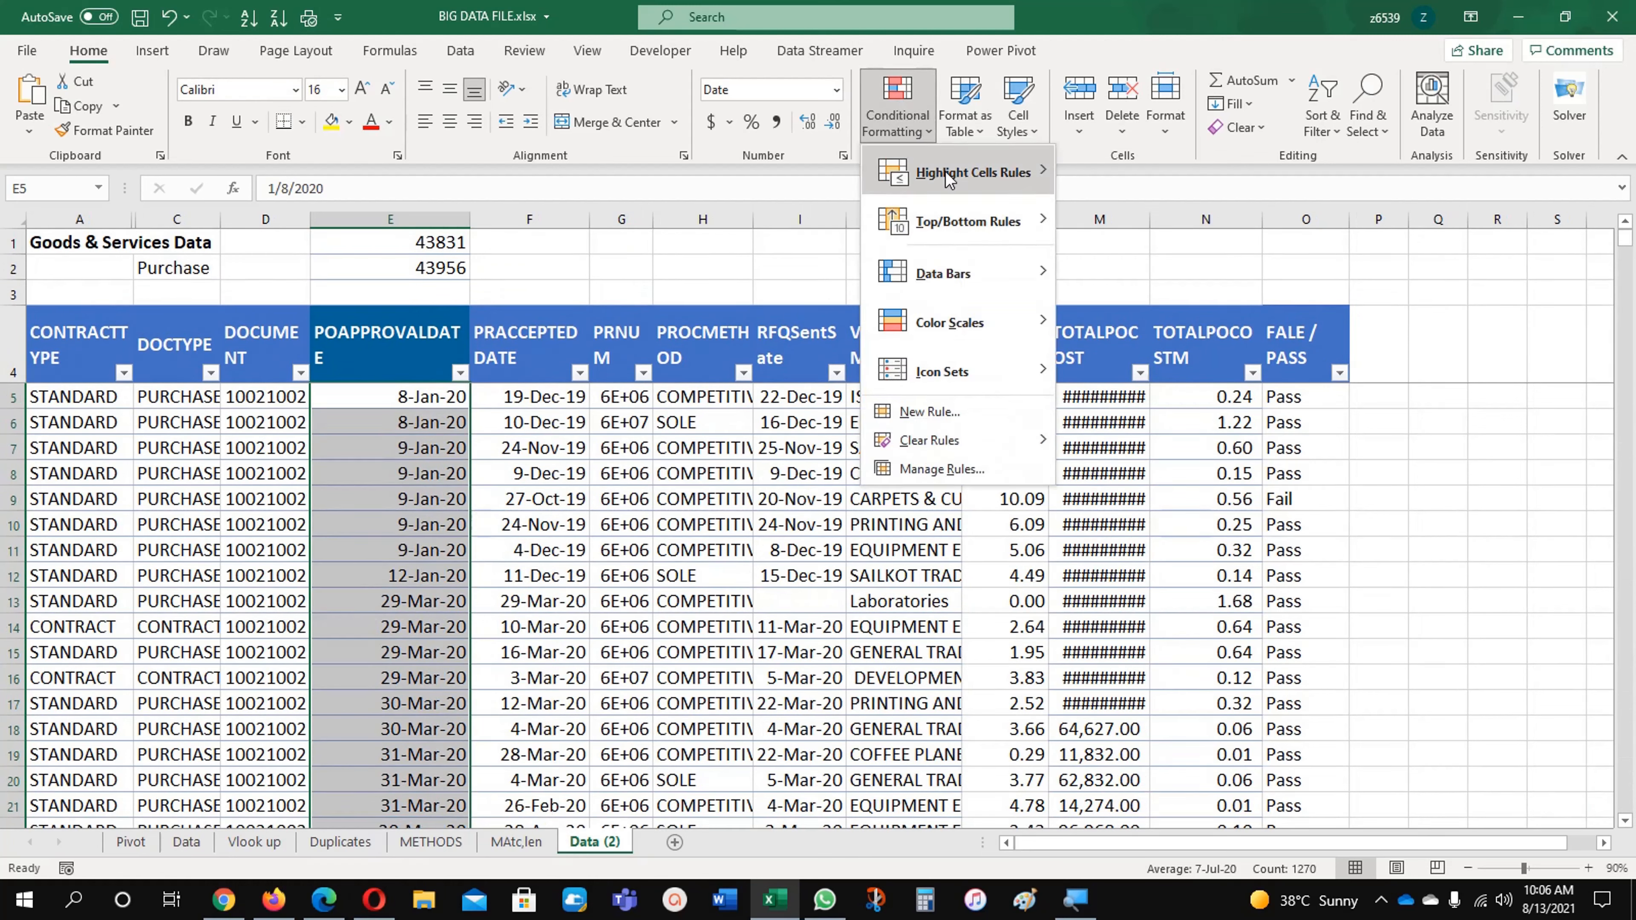
mouse_move(946, 172)
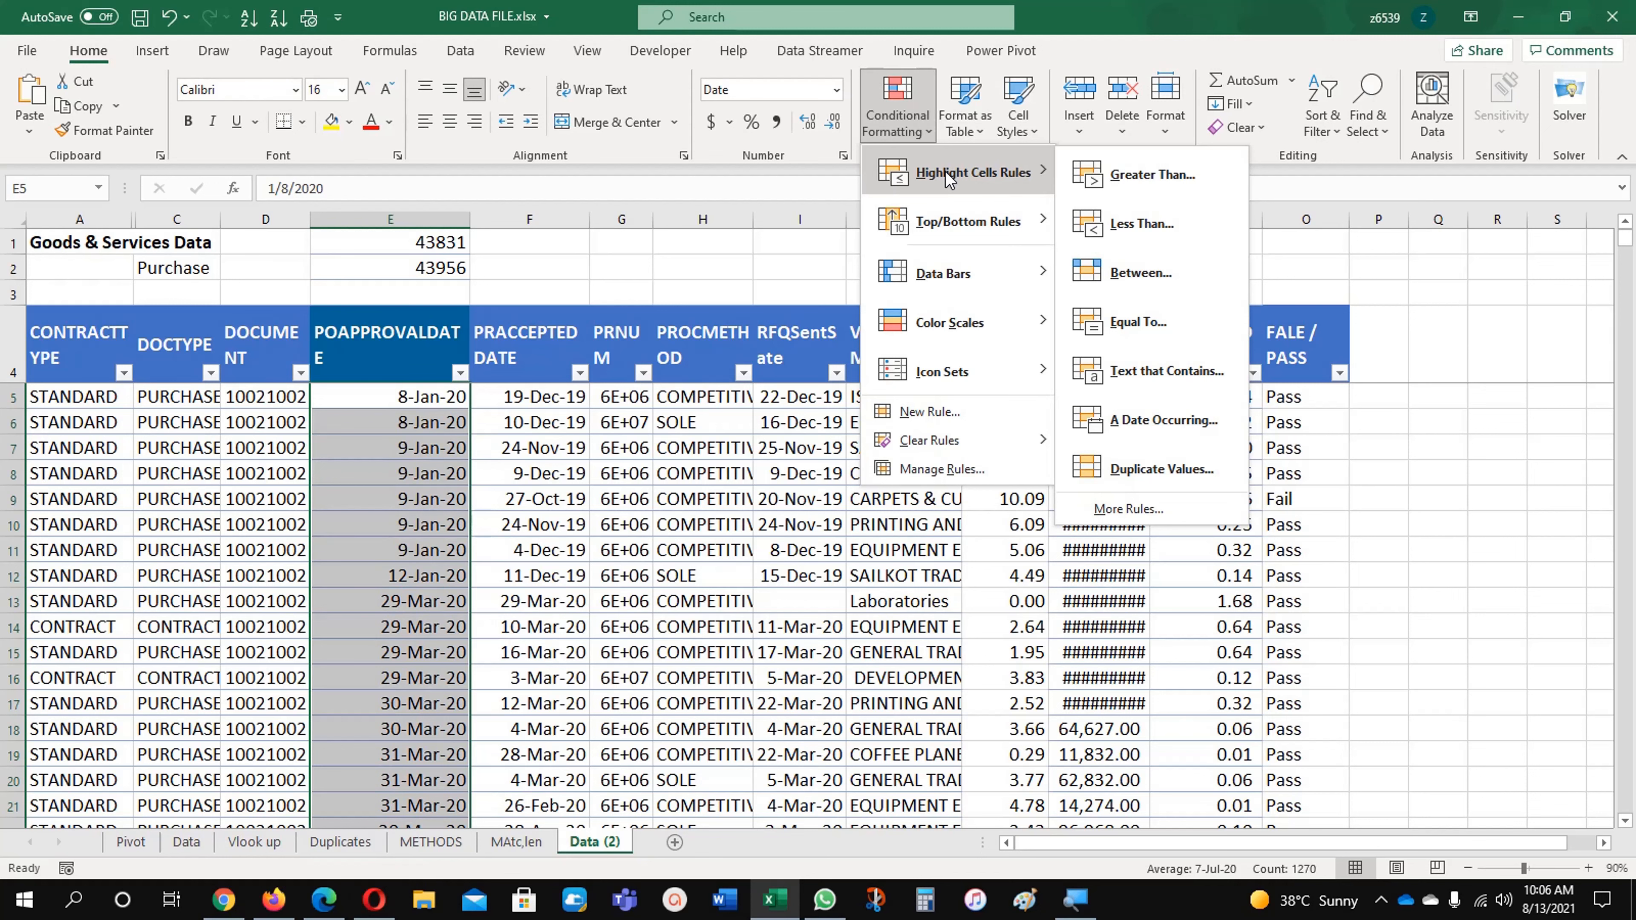
left_click(1168, 276)
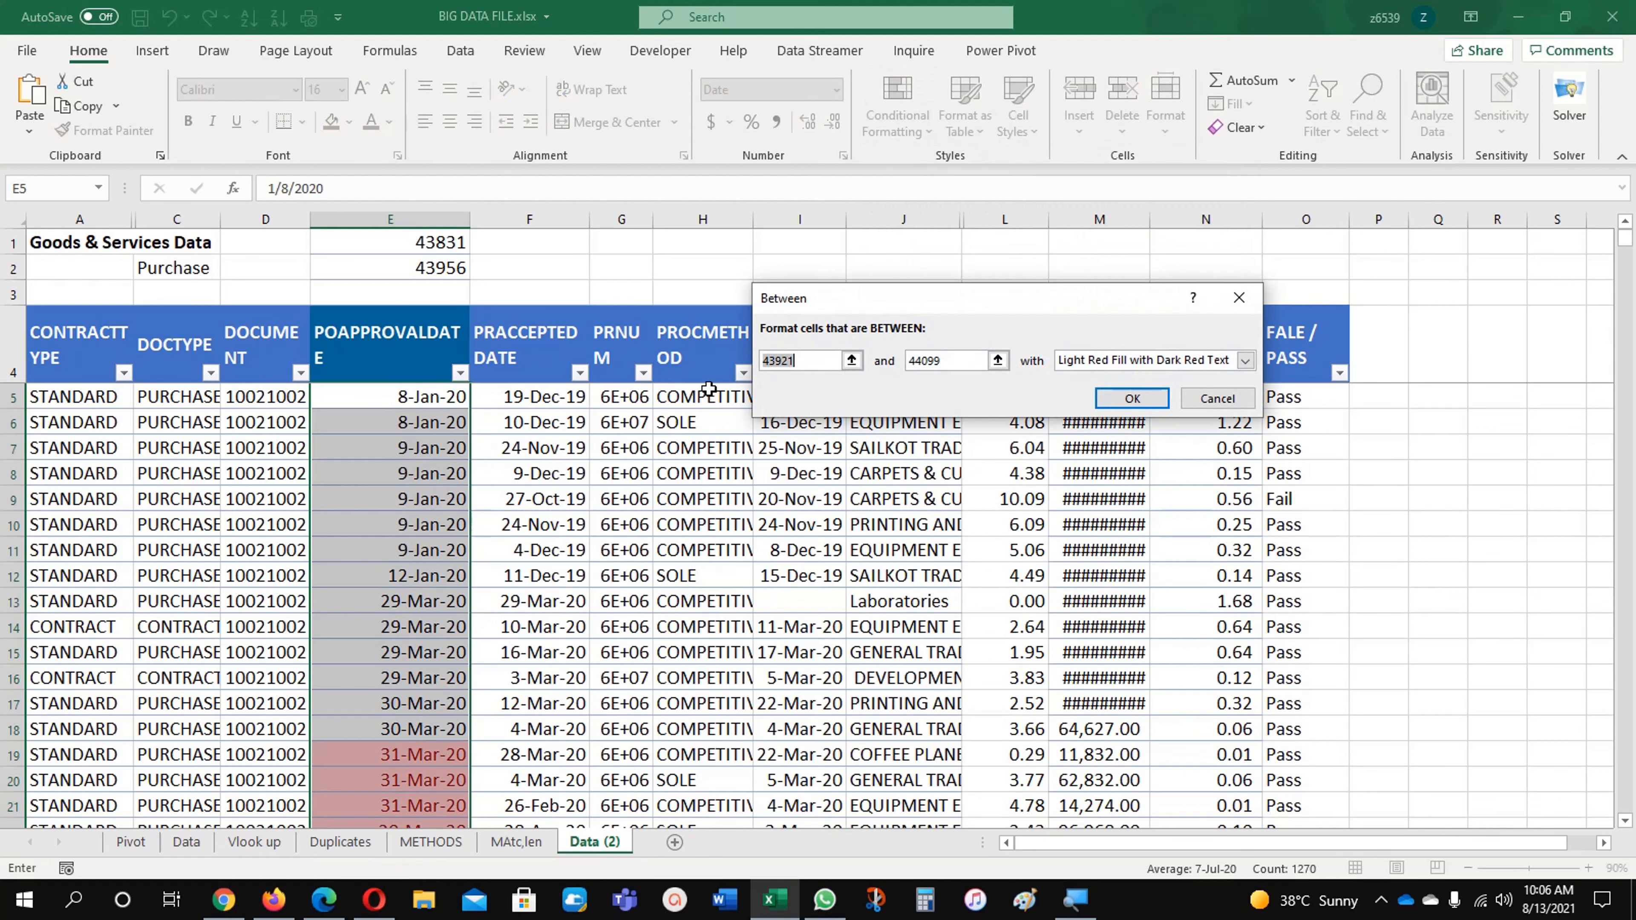
Step: Set the rule's limits to the start and end date cells, =$E$1 and =$E$2
left_click_drag(799, 360, 773, 359)
key("Delete")
left_click(453, 239)
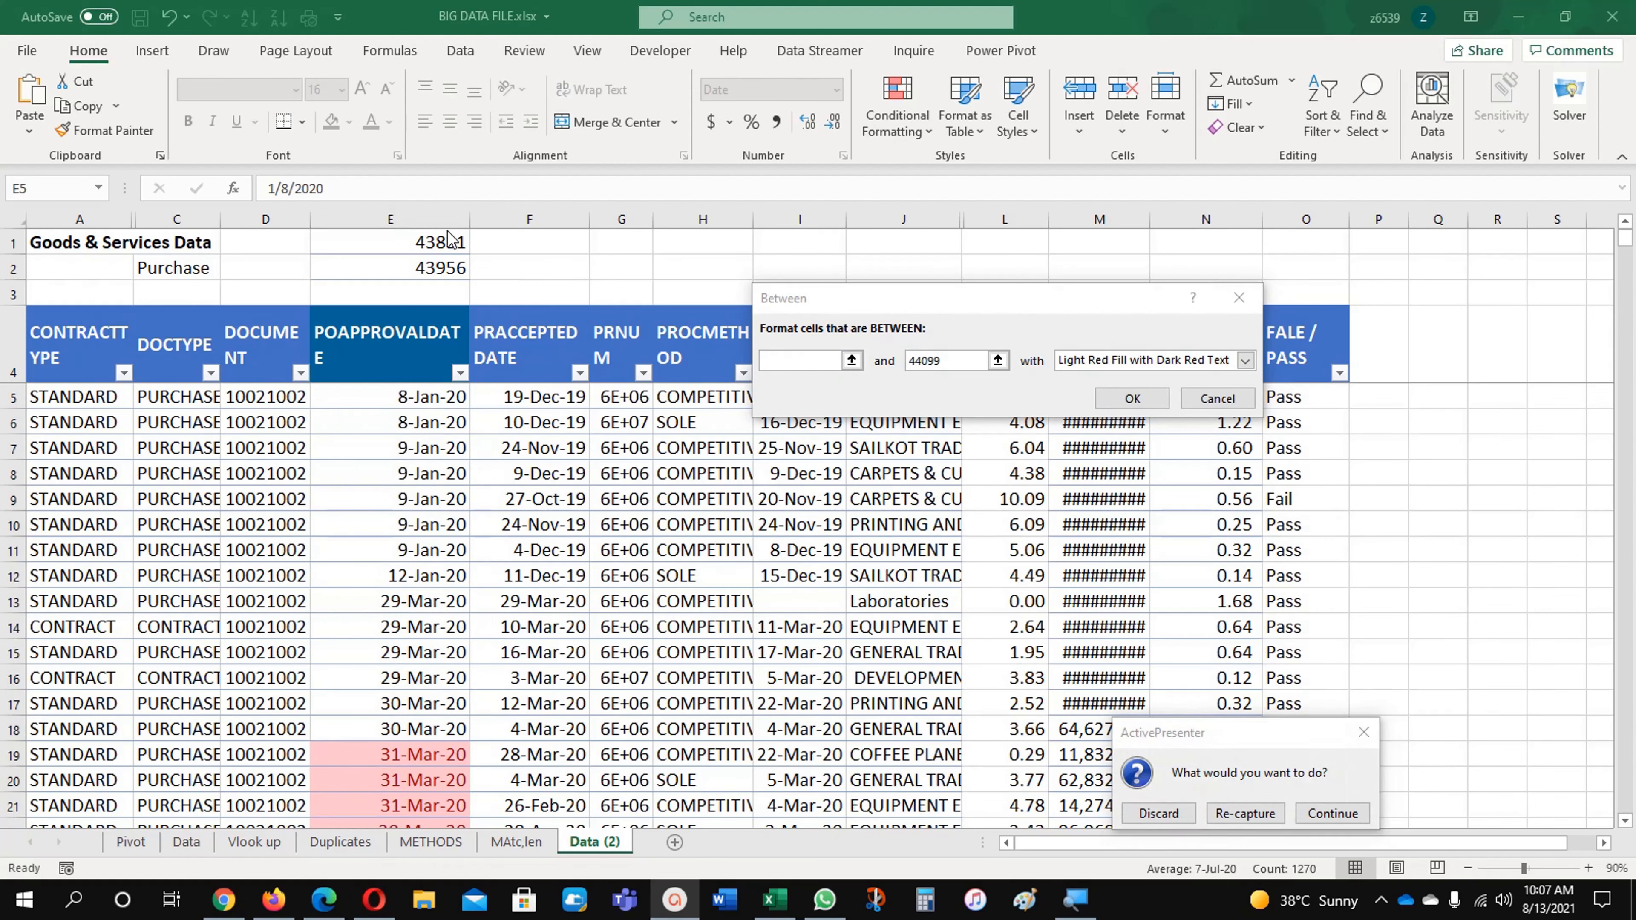
left_click(852, 359)
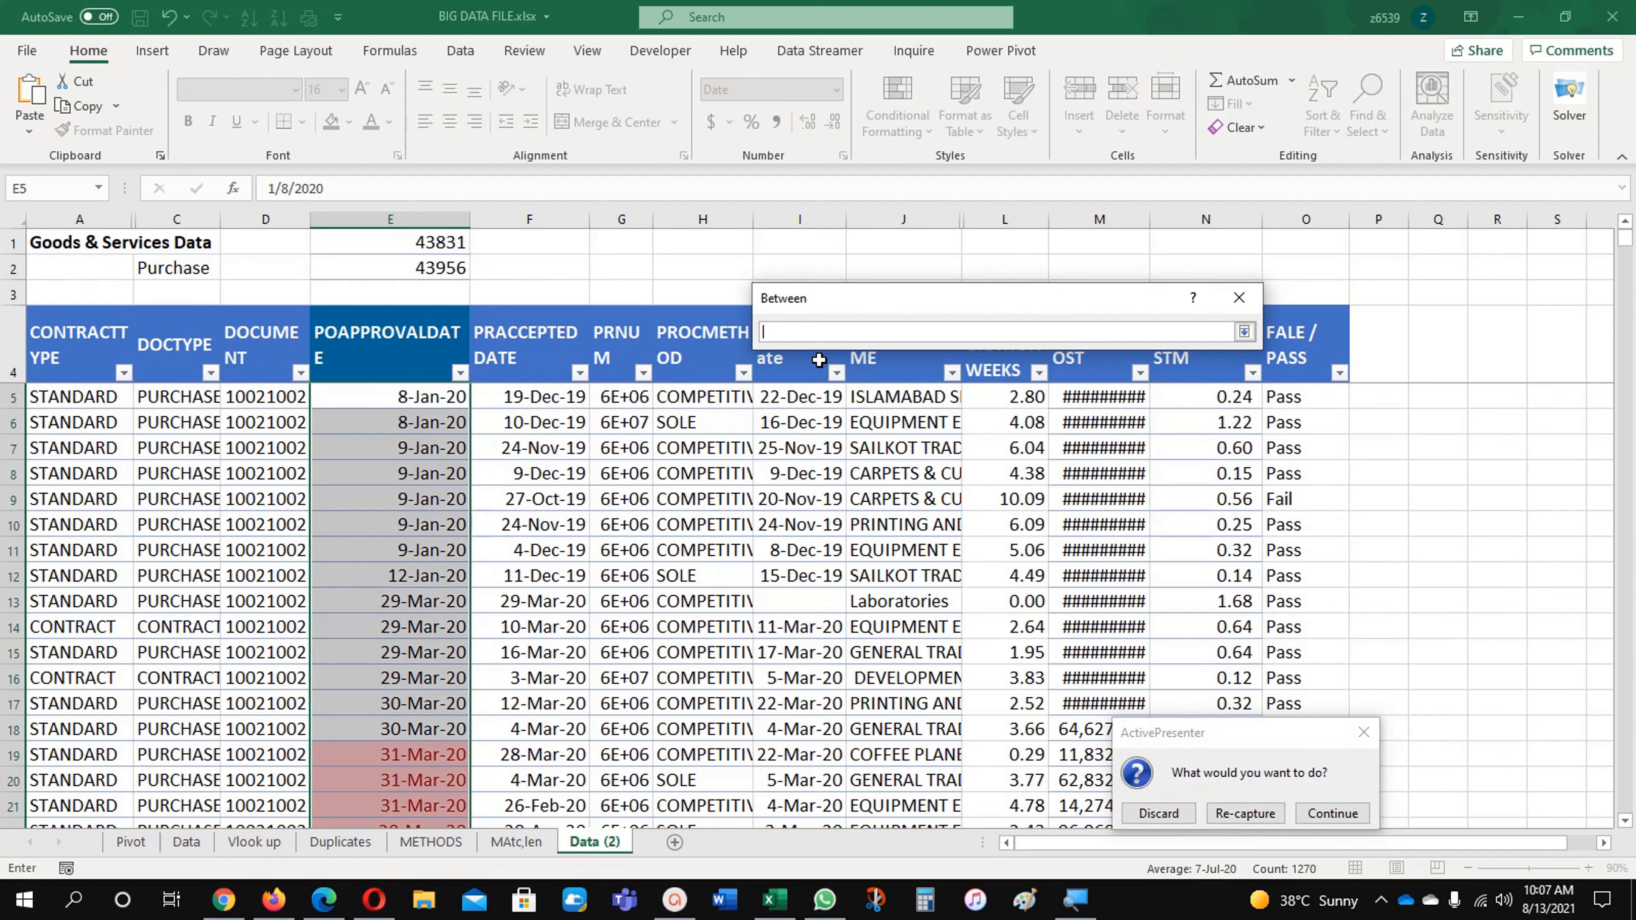
left_click(458, 251)
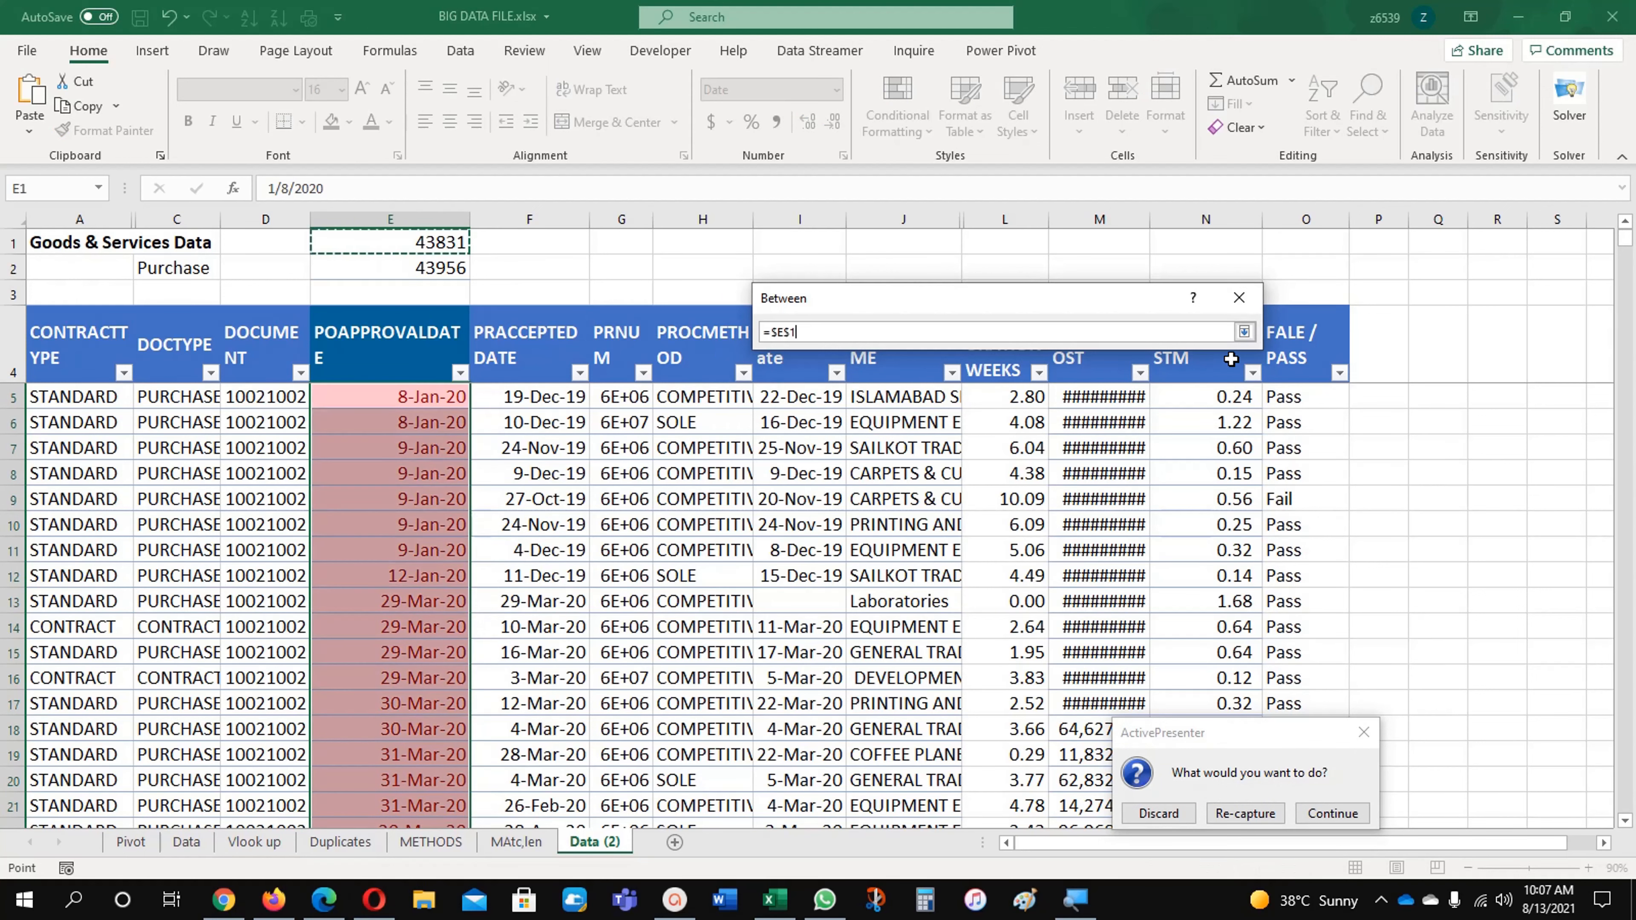
left_click(1246, 337)
left_click(996, 361)
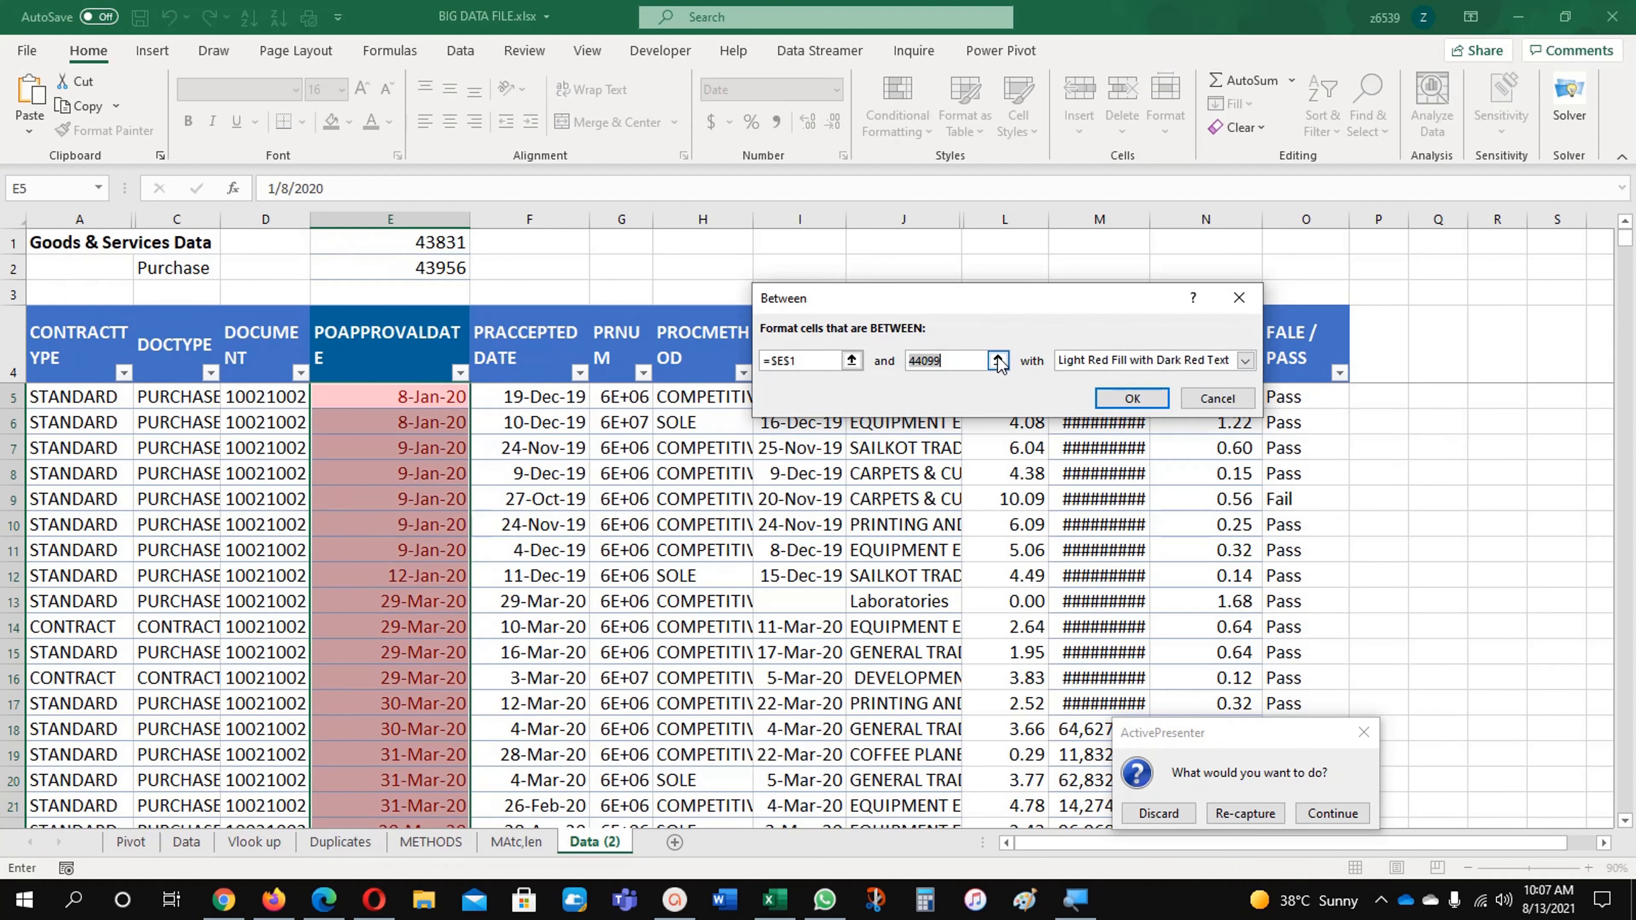
left_click(438, 270)
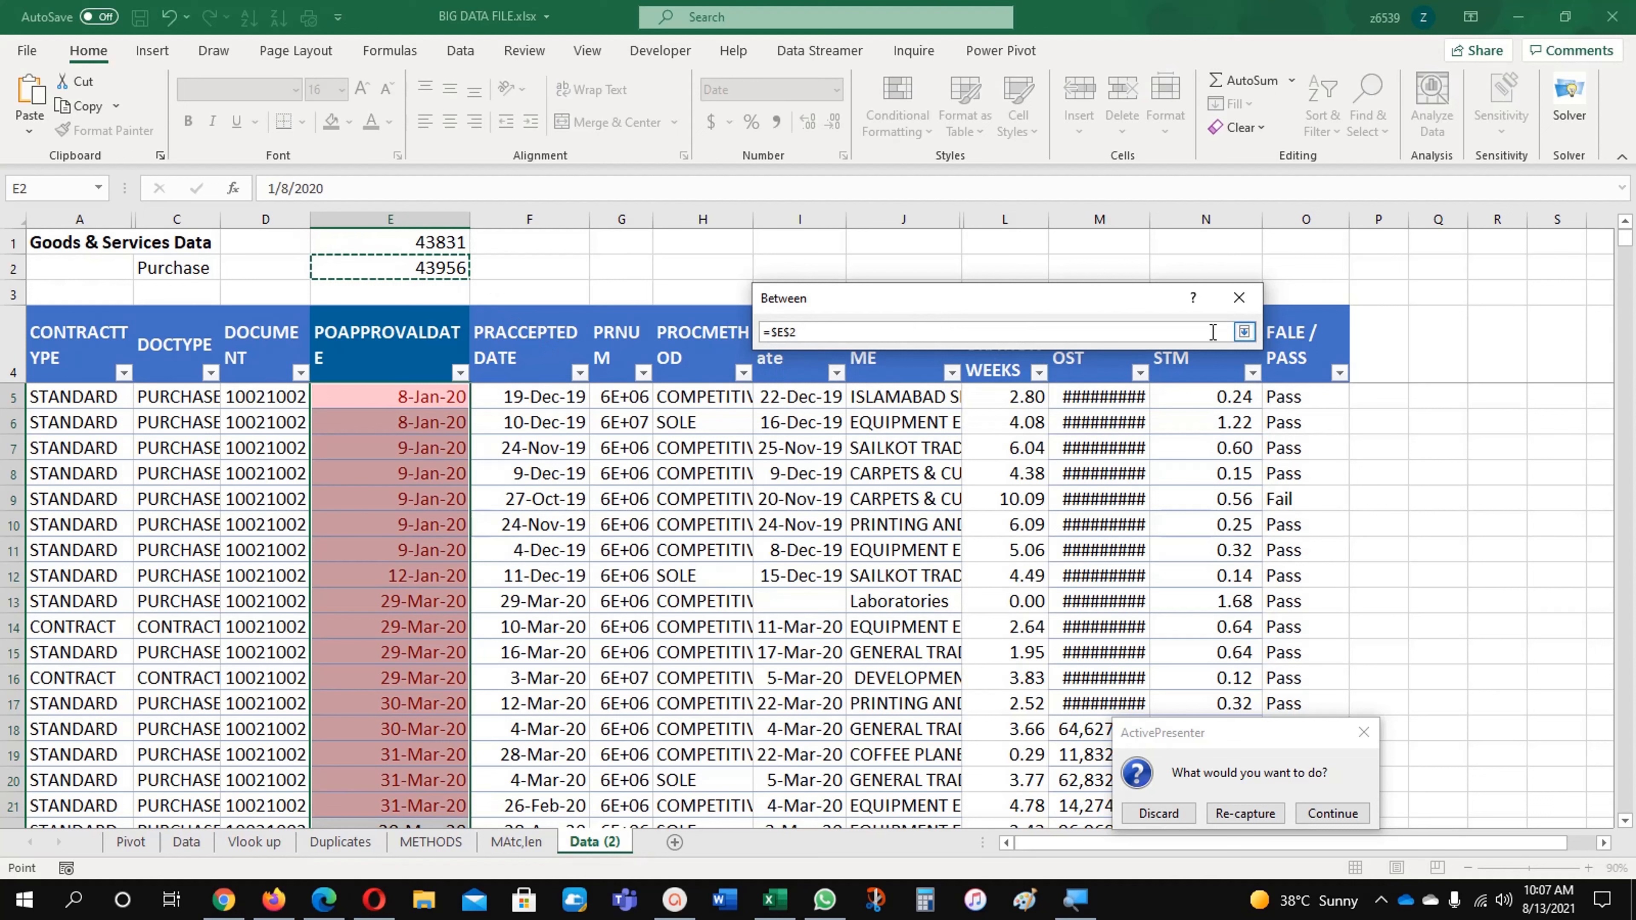
left_click(1246, 333)
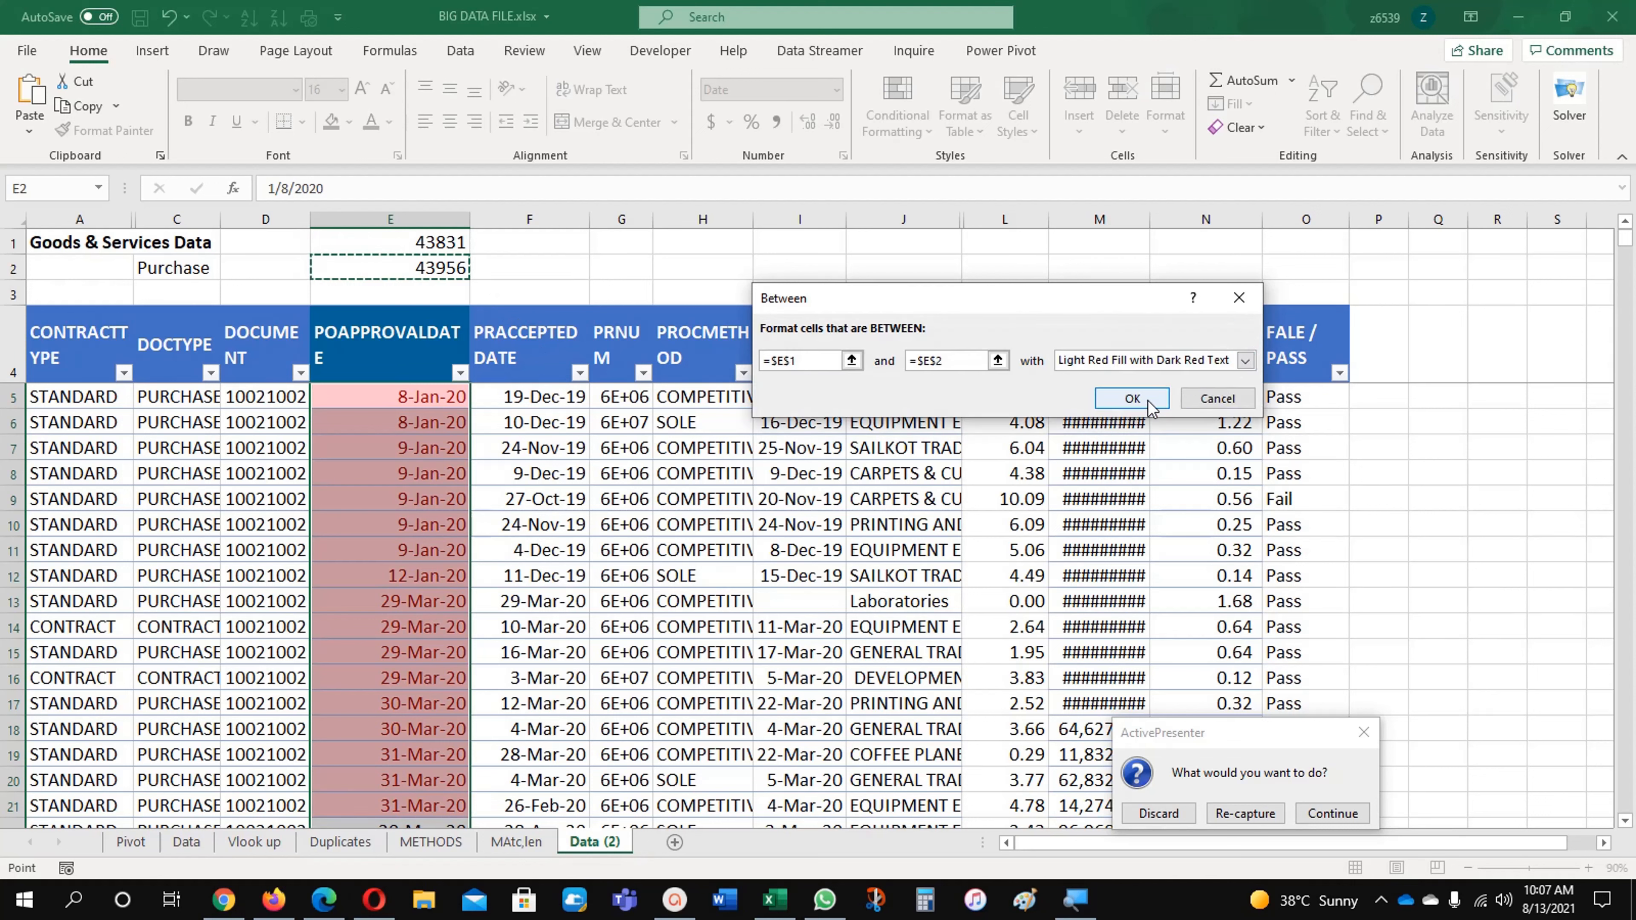
Step: Choose Green Fill with Dark Green Text for dates in the range and apply the rule
left_click(1247, 362)
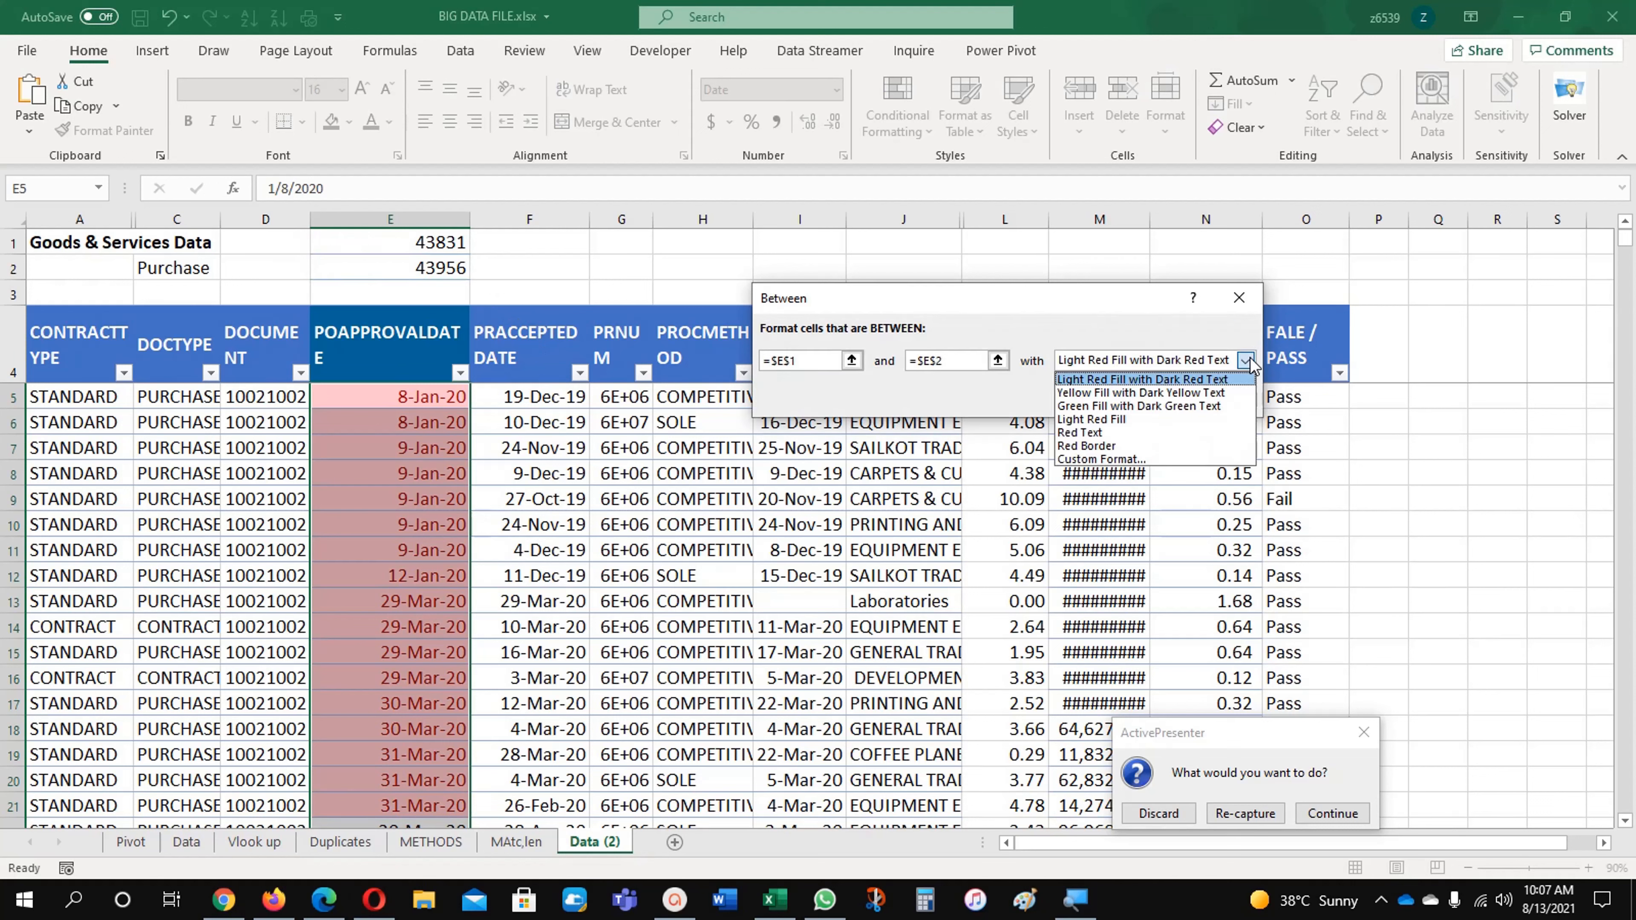
left_click(1189, 407)
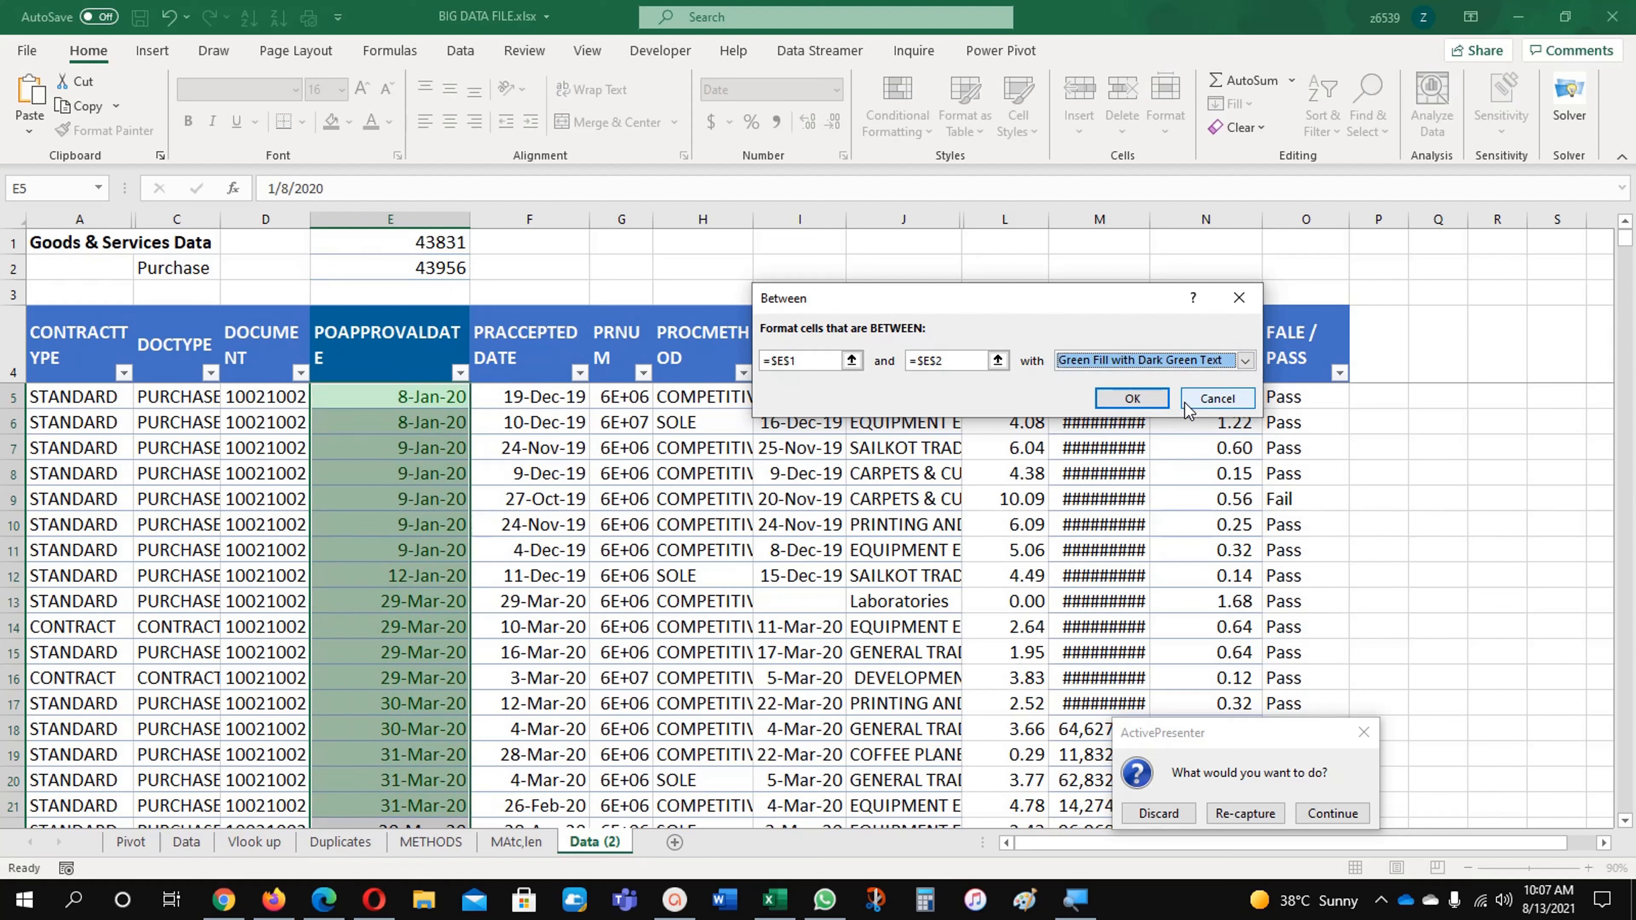
left_click(1132, 399)
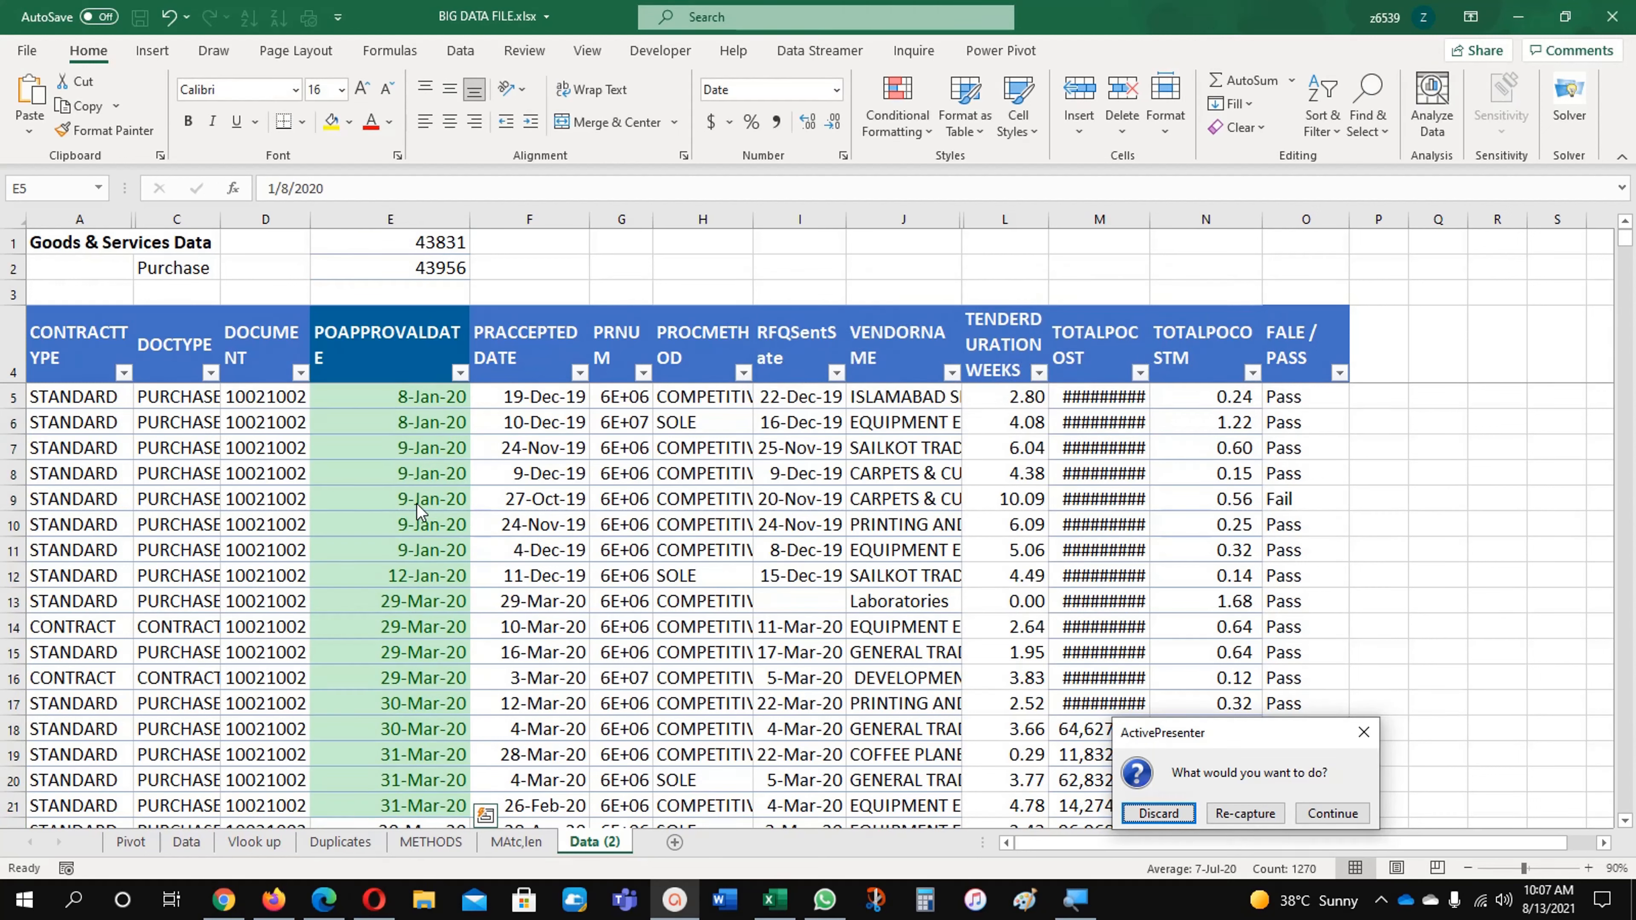
left_click(413, 529)
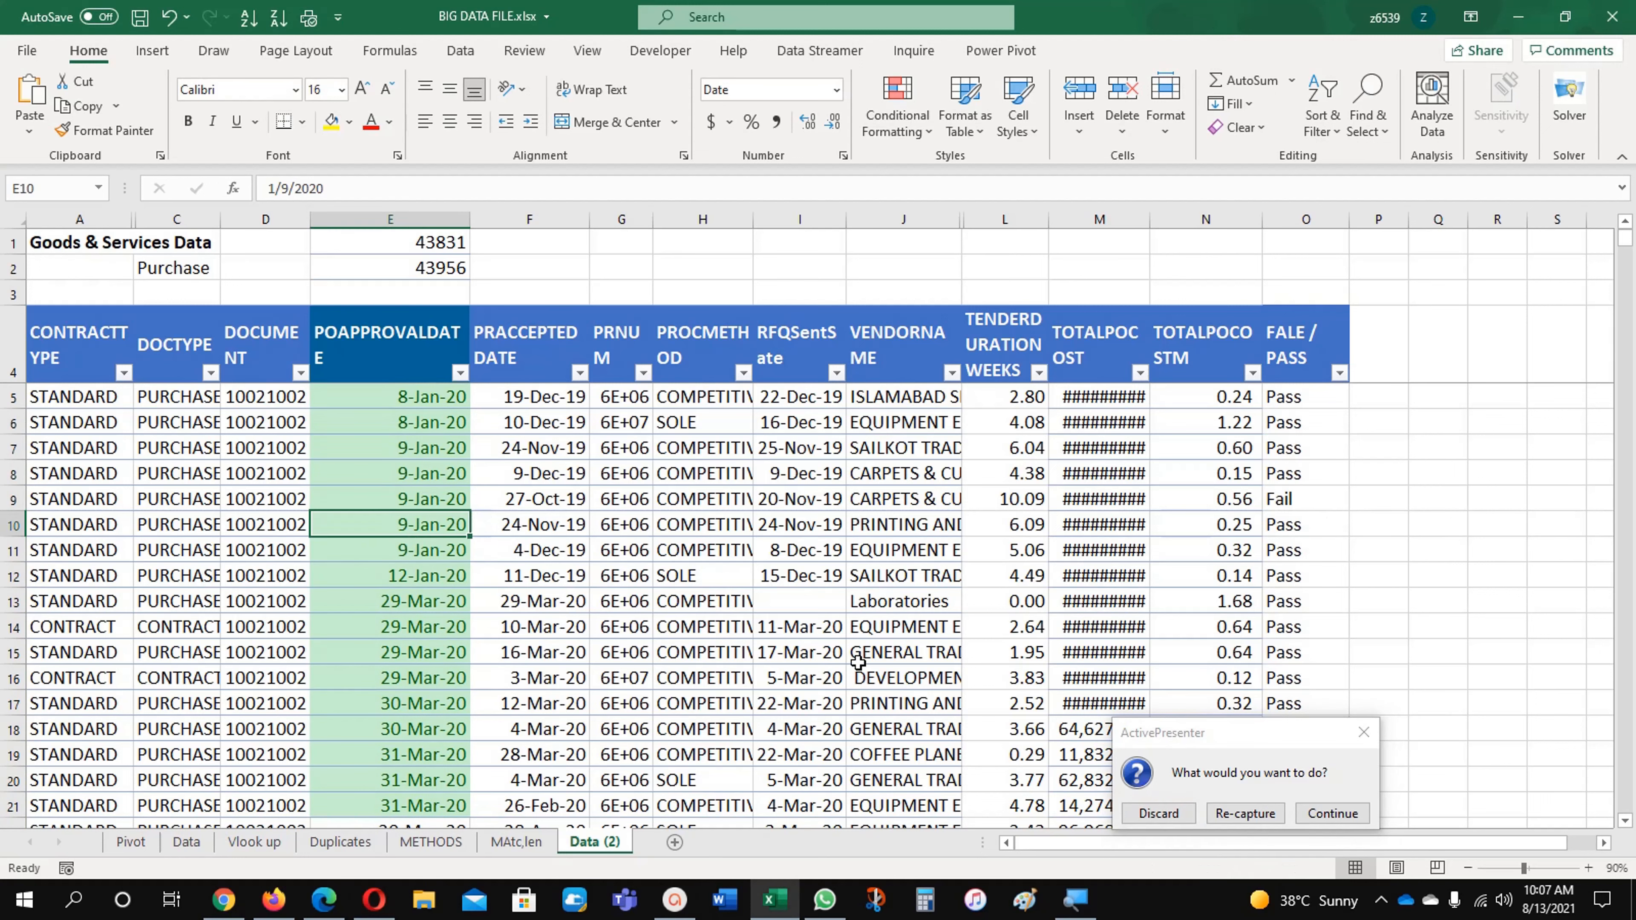
left_click(1310, 812)
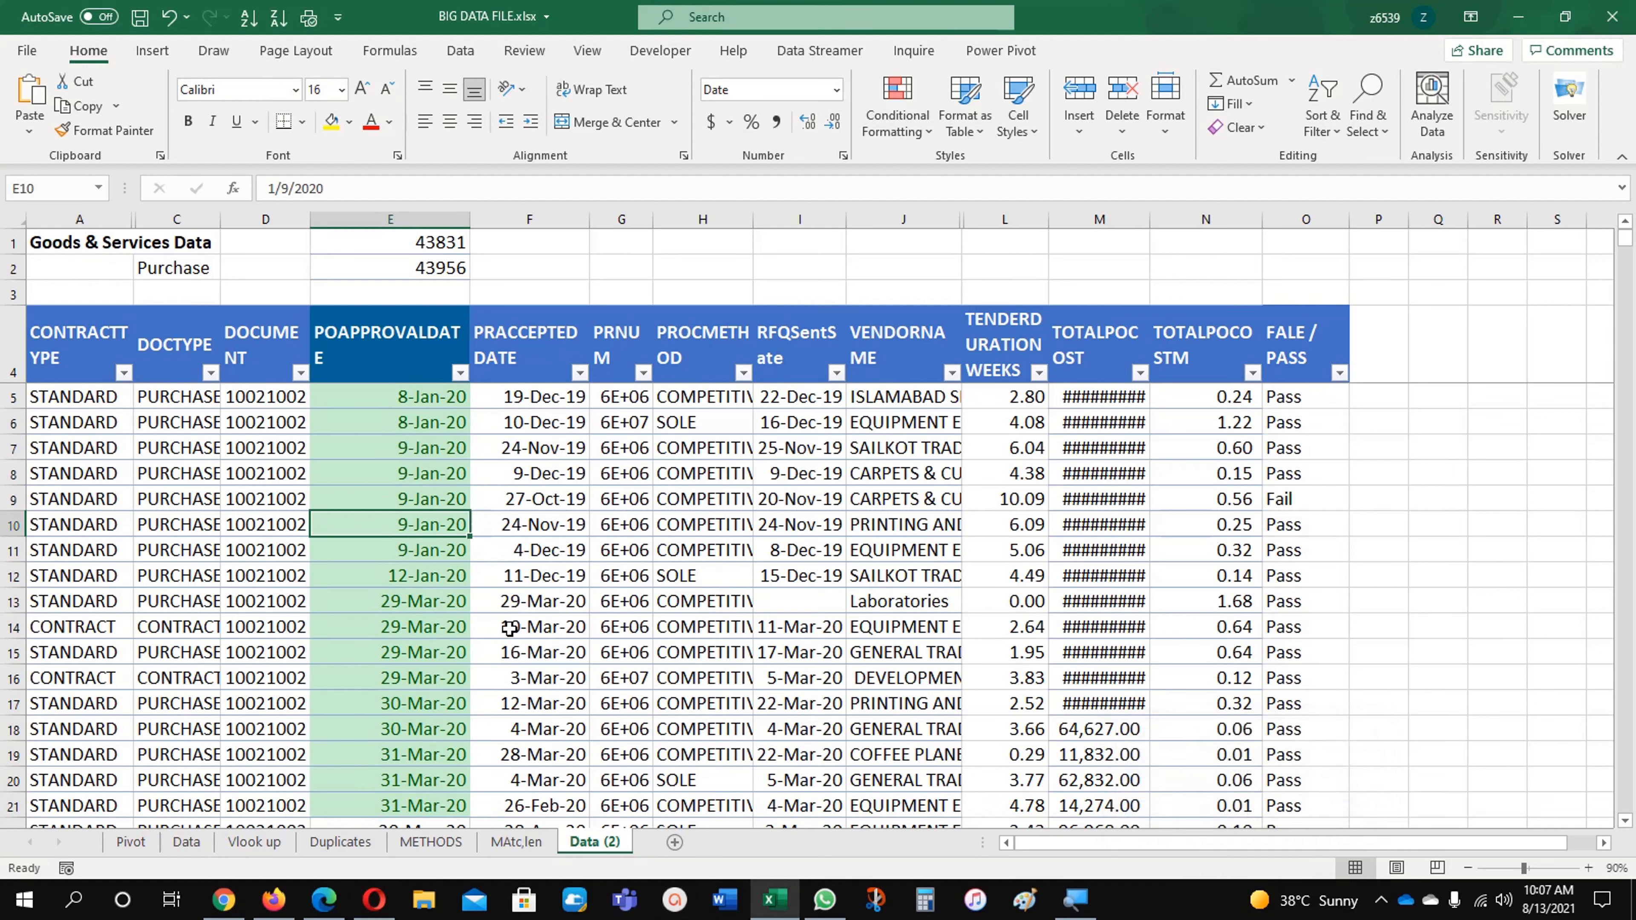
Step: Review which PO approval dates the Between rule highlights further down column E and return to the first data row
left_click(329, 619)
key("ctrl+Home")
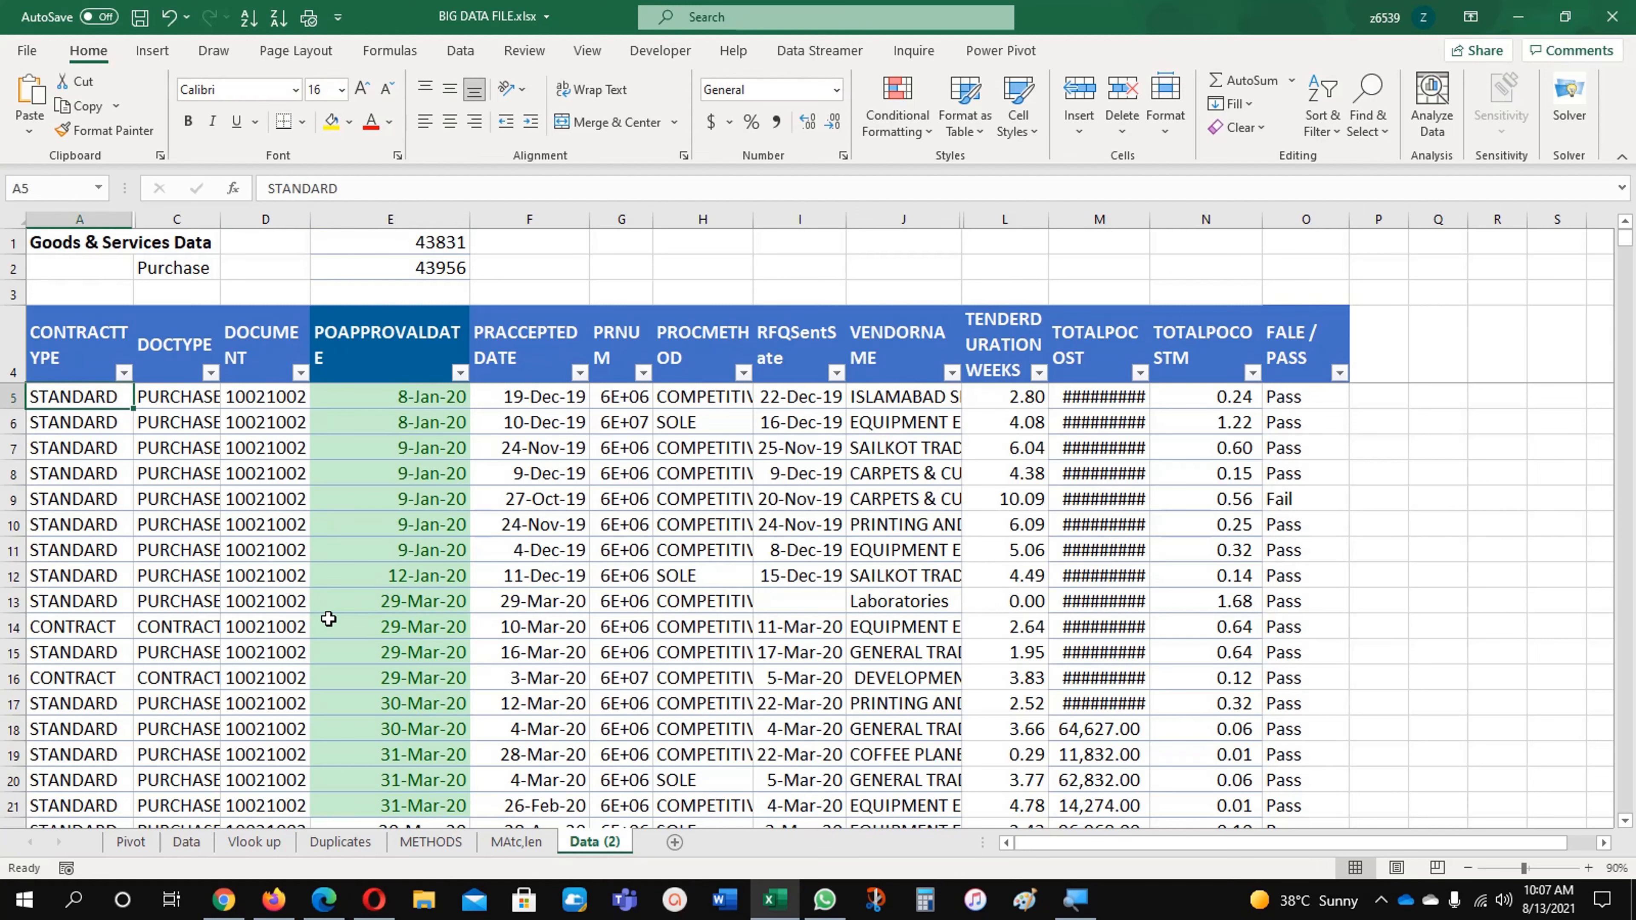
left_click(413, 404)
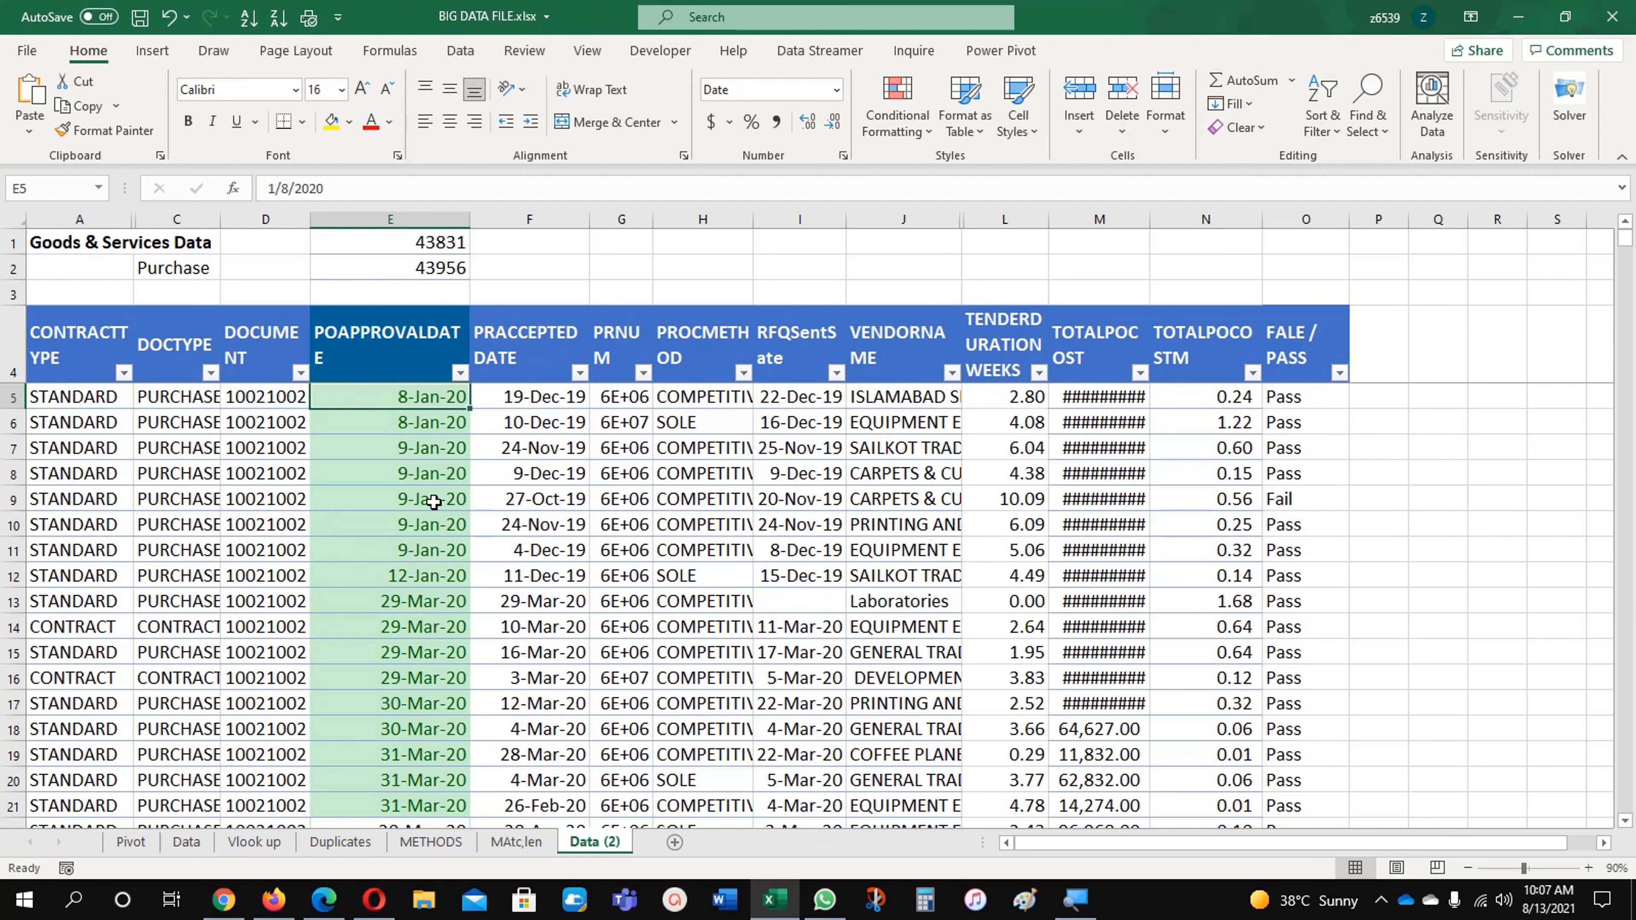
scroll(433, 503, "down", 10)
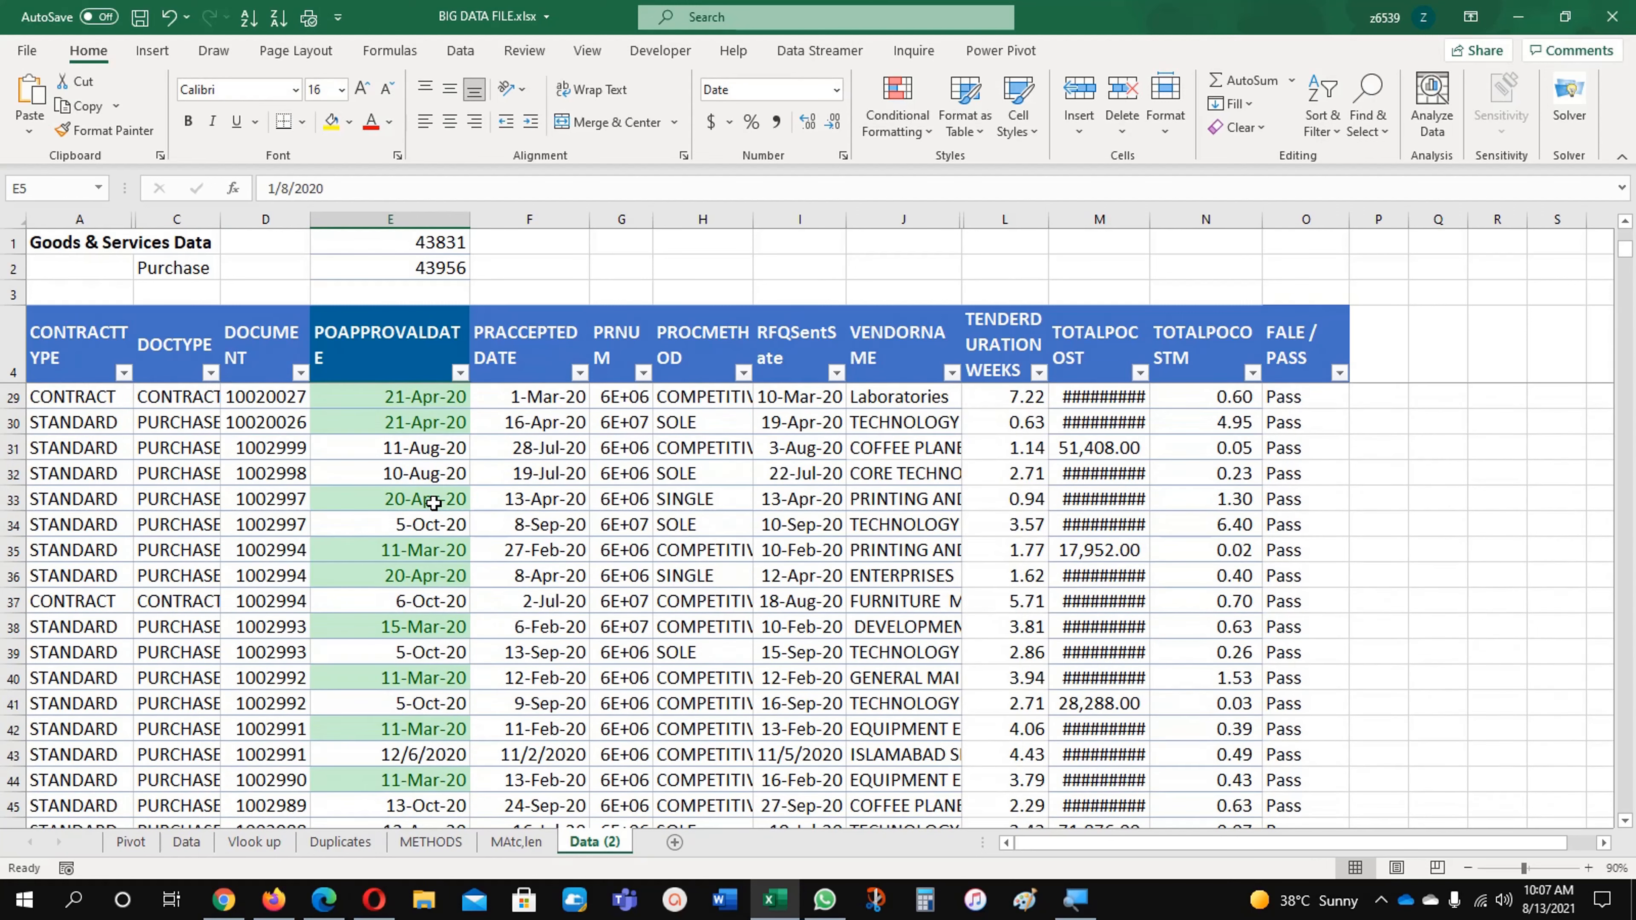
scroll(433, 503, "up", 10)
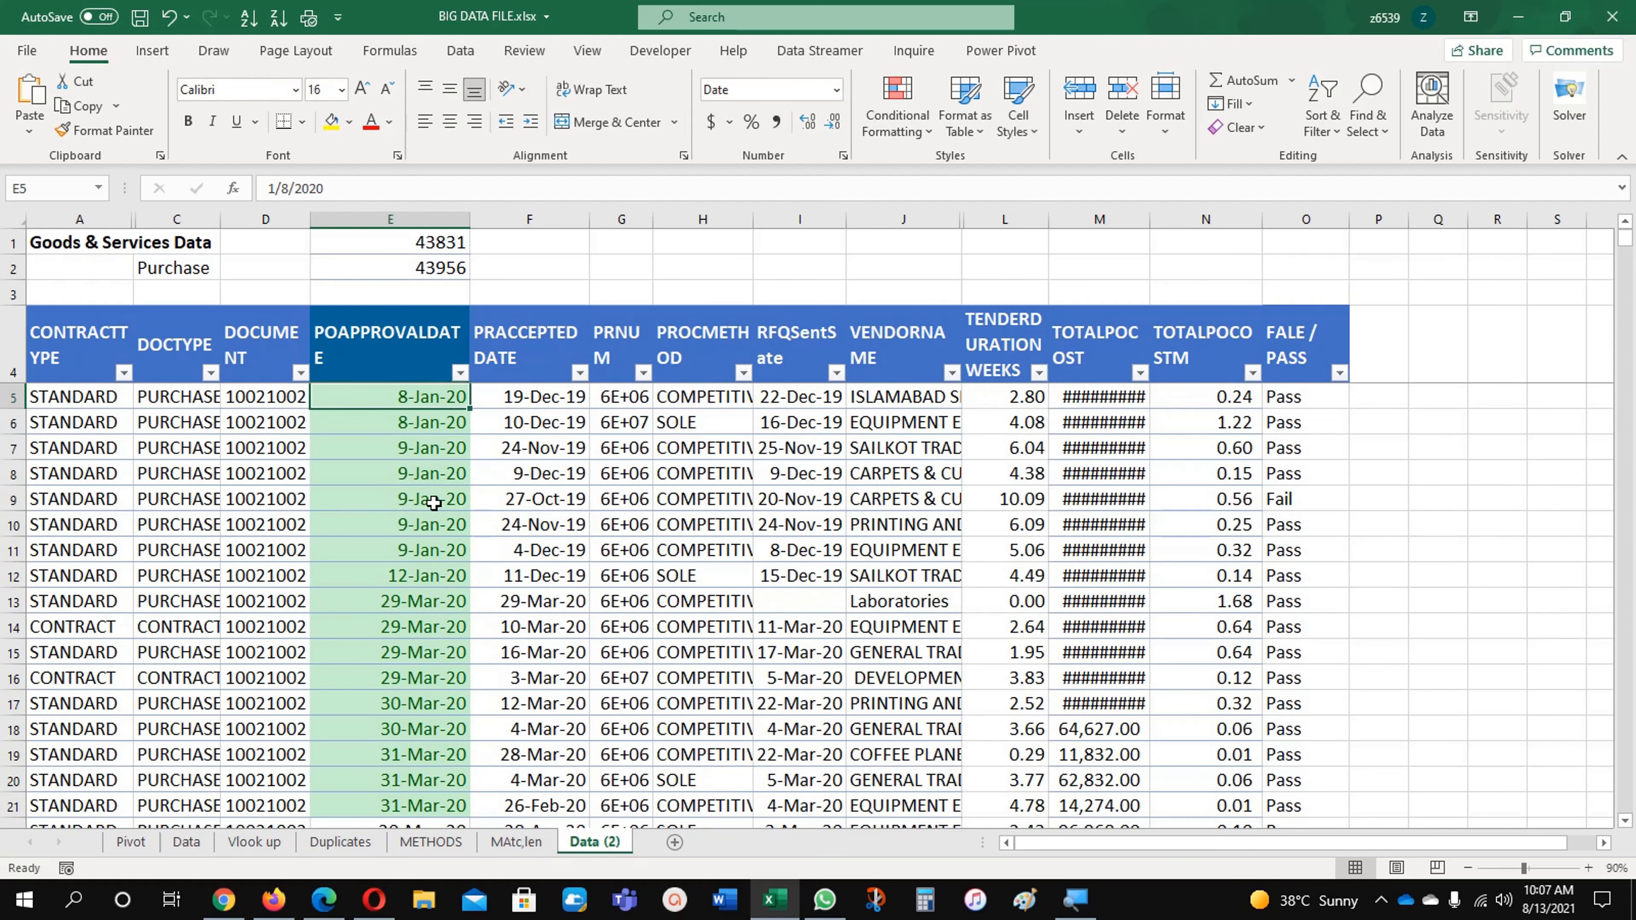
Step: Try copying the format of PO approval date cell E6 onto E1:E2, and undo it
left_click(394, 422)
left_click(103, 131)
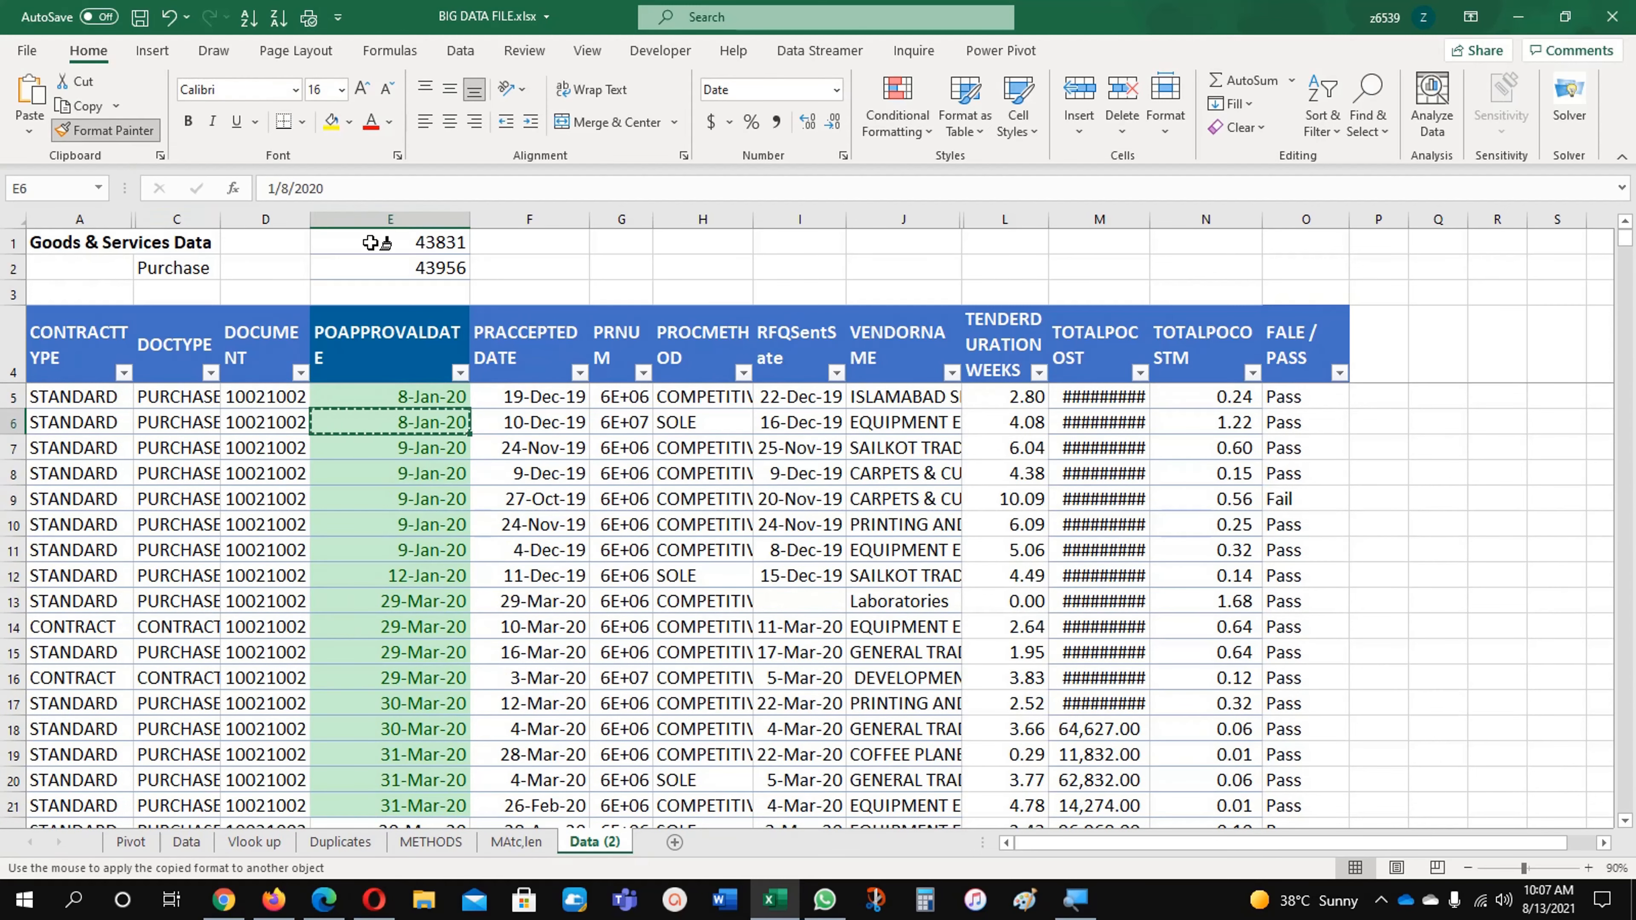
left_click_drag(370, 243, 375, 267)
left_click(399, 473)
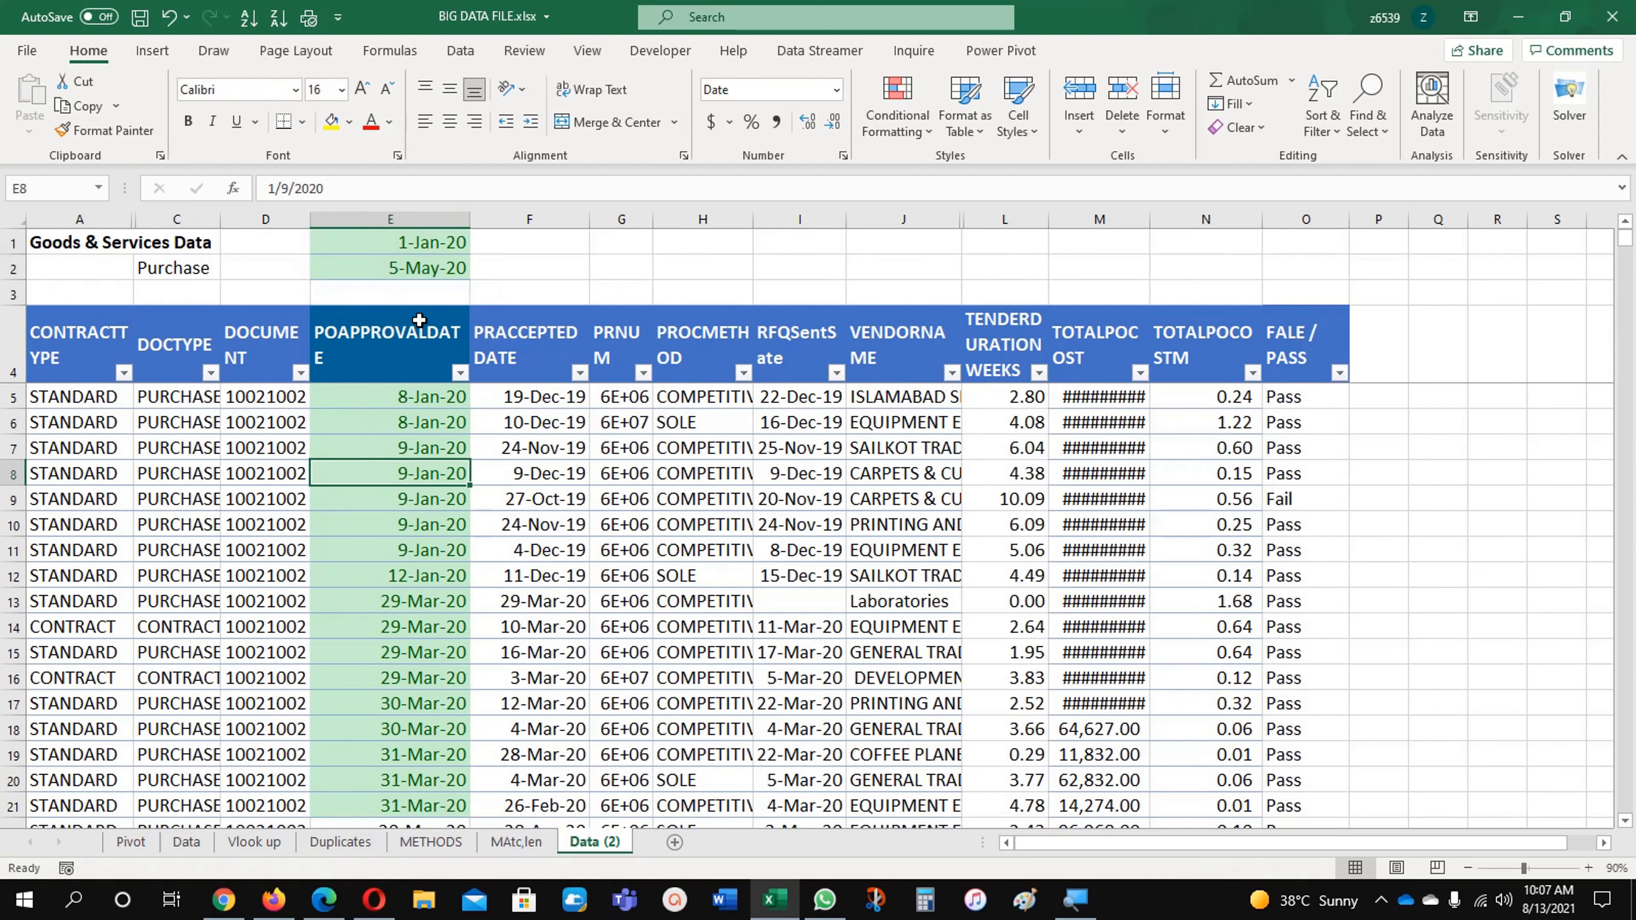
left_click(428, 278)
key("ctrl+z")
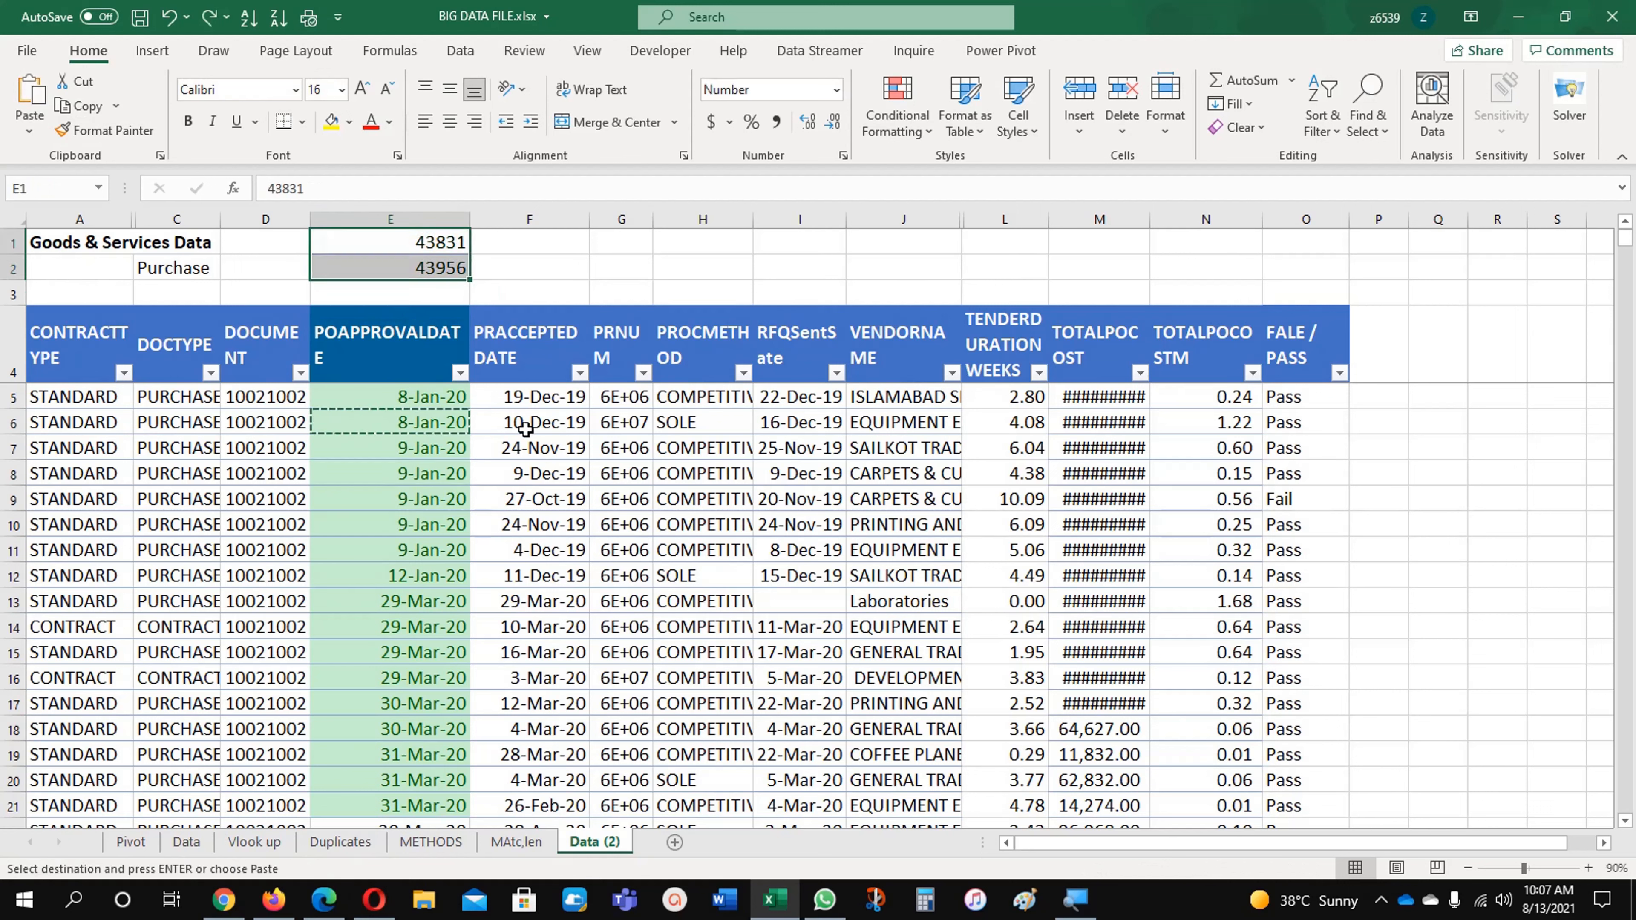
Step: Copy the date format of the unhighlighted PR accepted date in F5 onto E1:E2
left_click(529, 396)
left_click(97, 132)
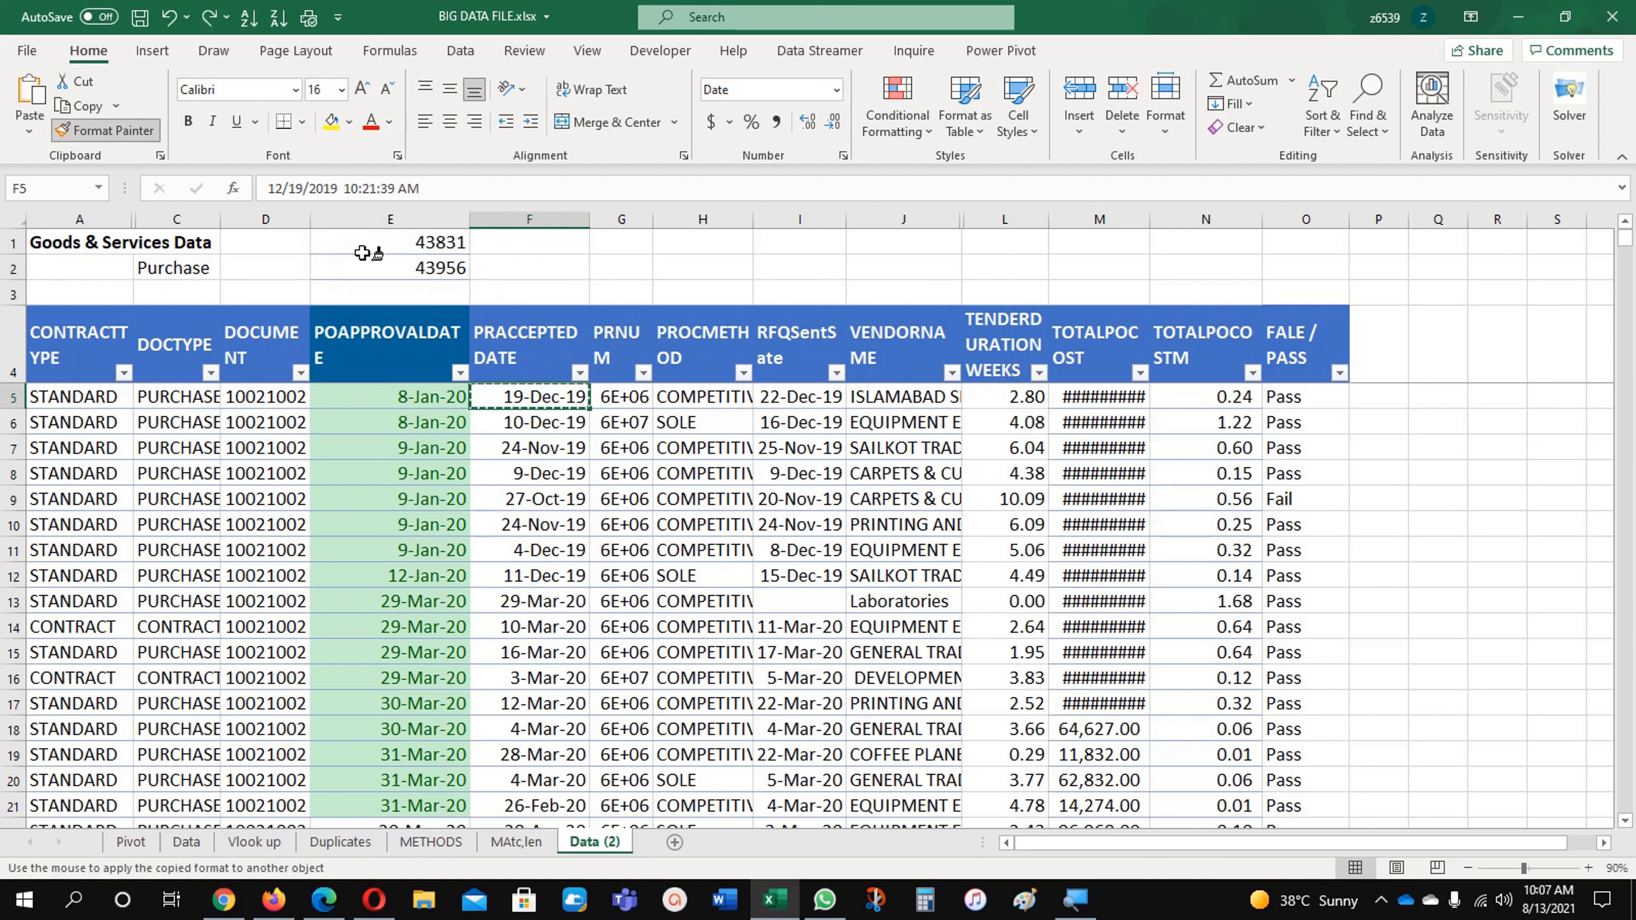
left_click_drag(438, 248, 431, 268)
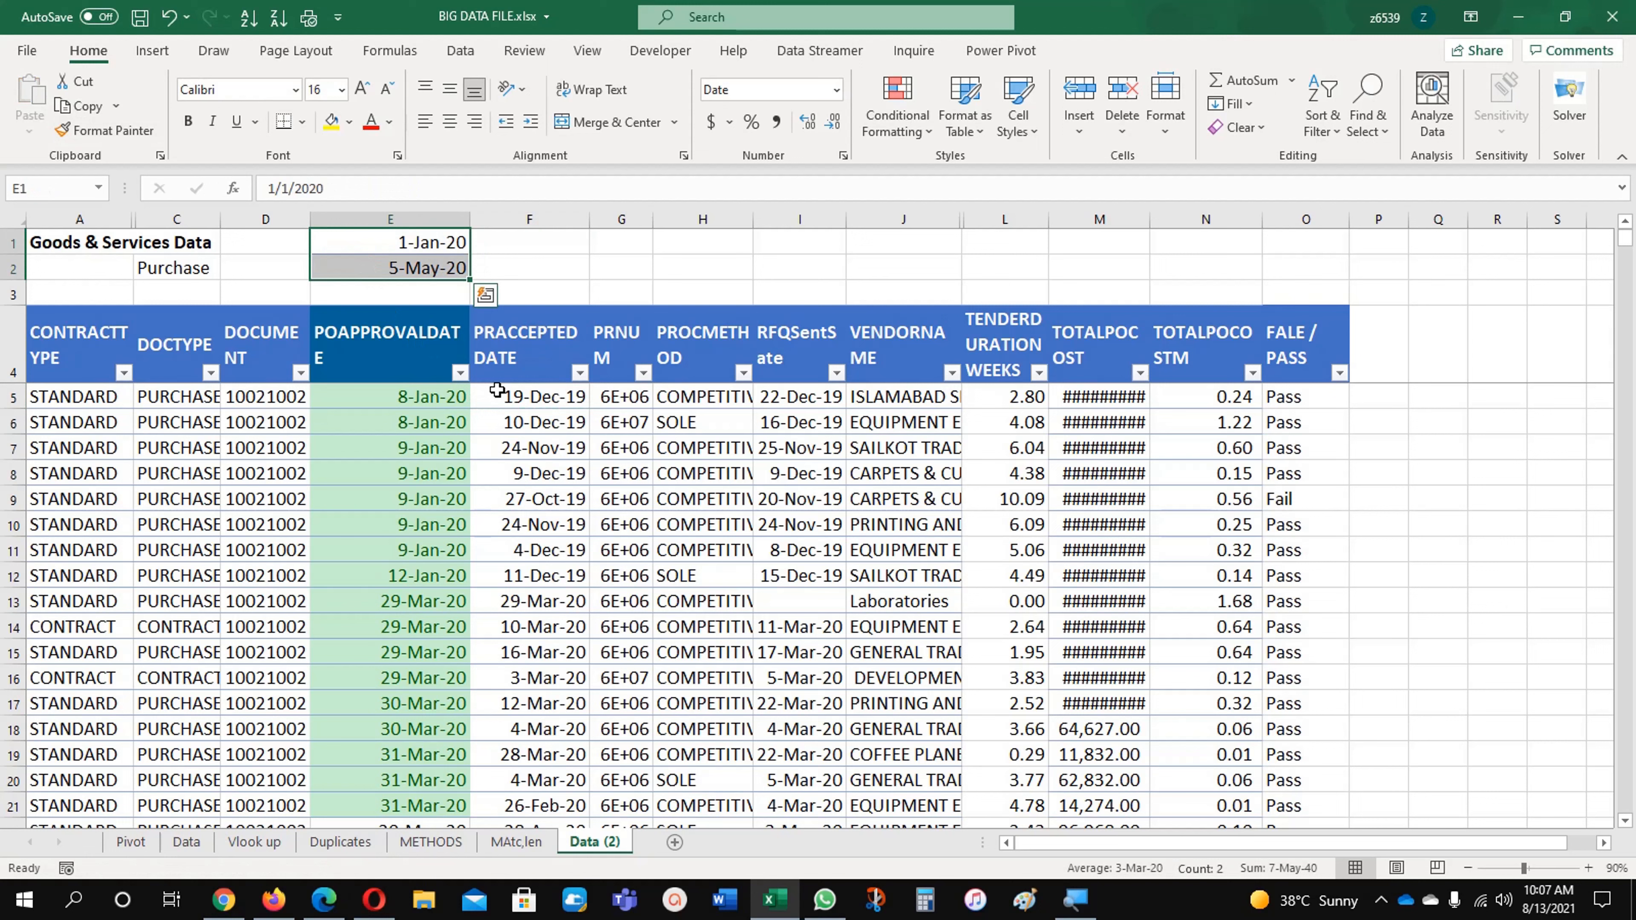
left_click(536, 413)
left_click(416, 269)
Step: Set the start date in E1 to 3-Mar-20
left_click(426, 241)
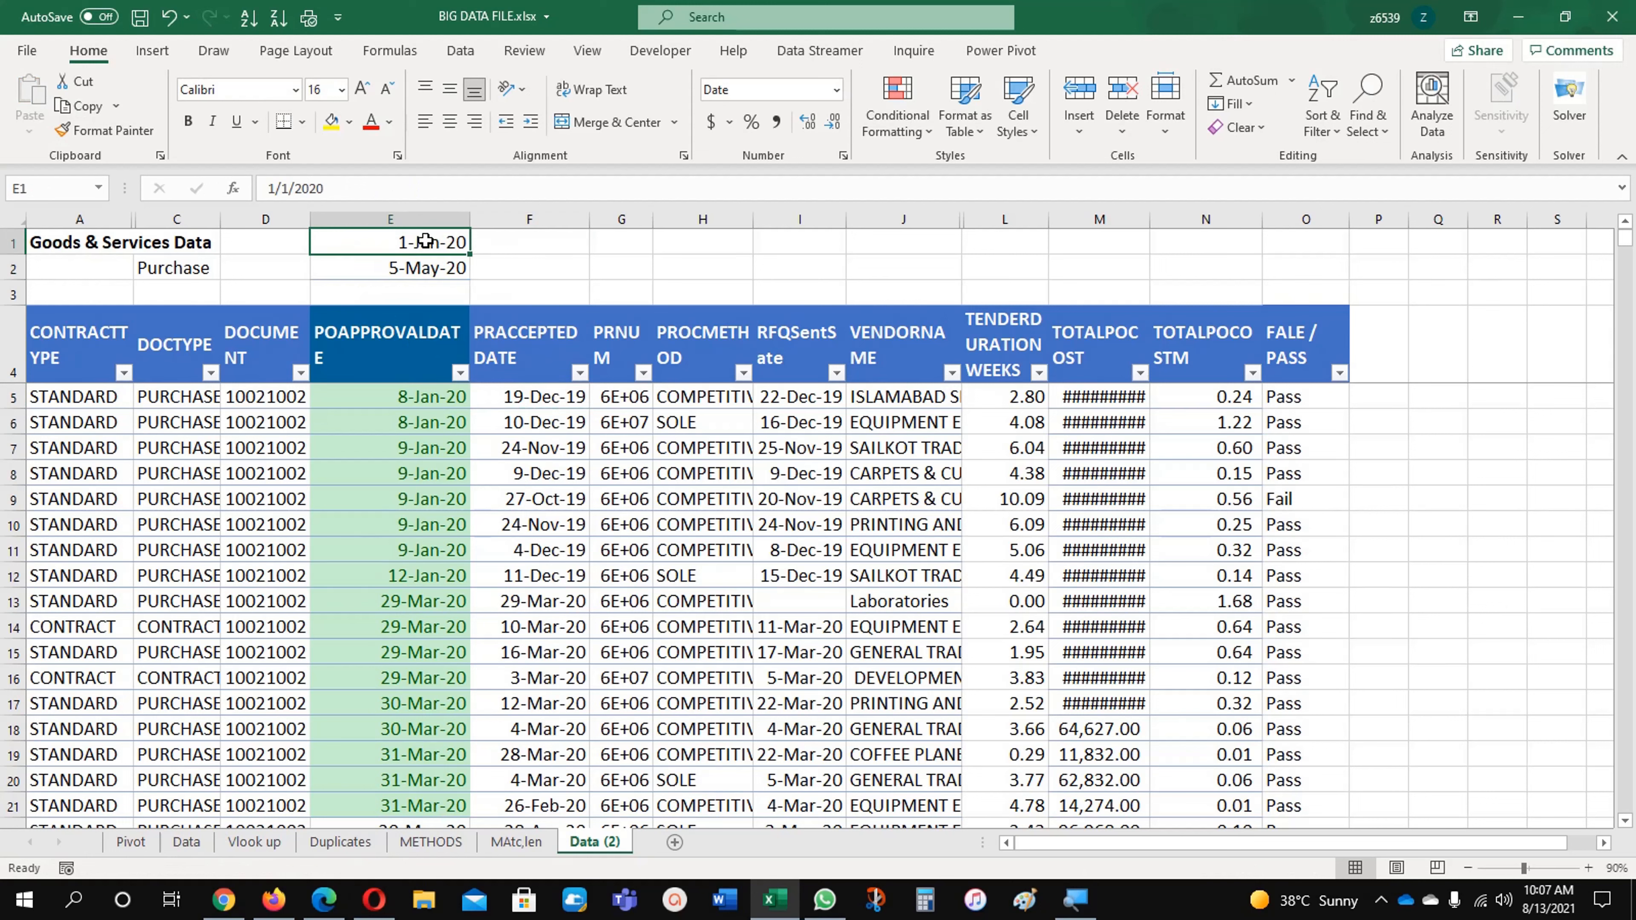
type("03")
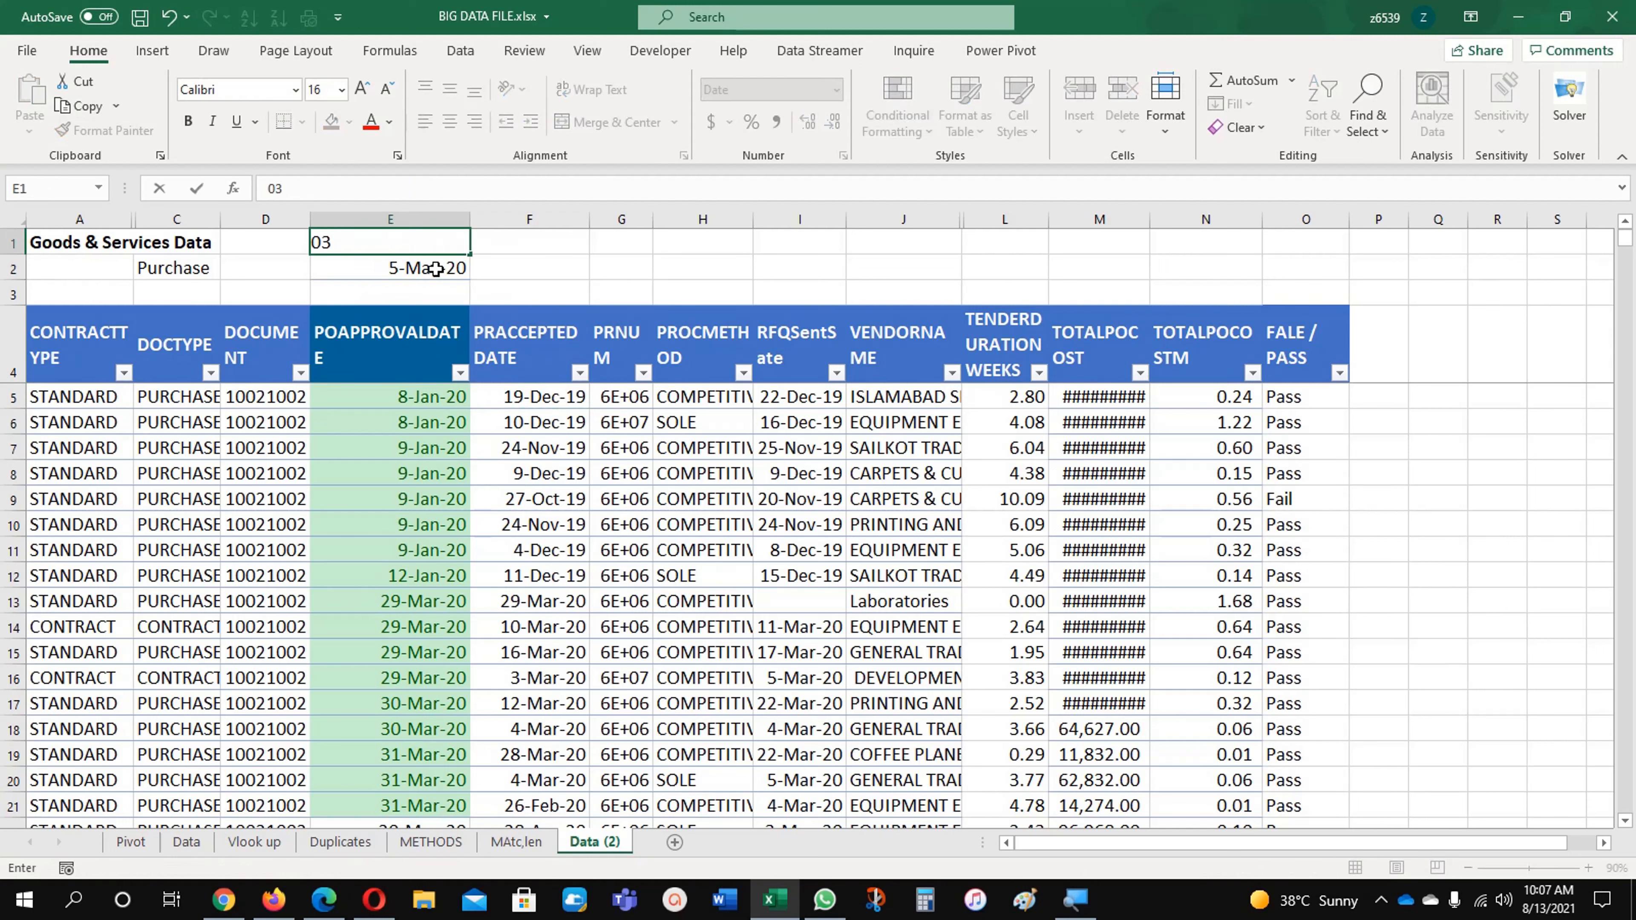
type("/Mar/2020")
key("Return")
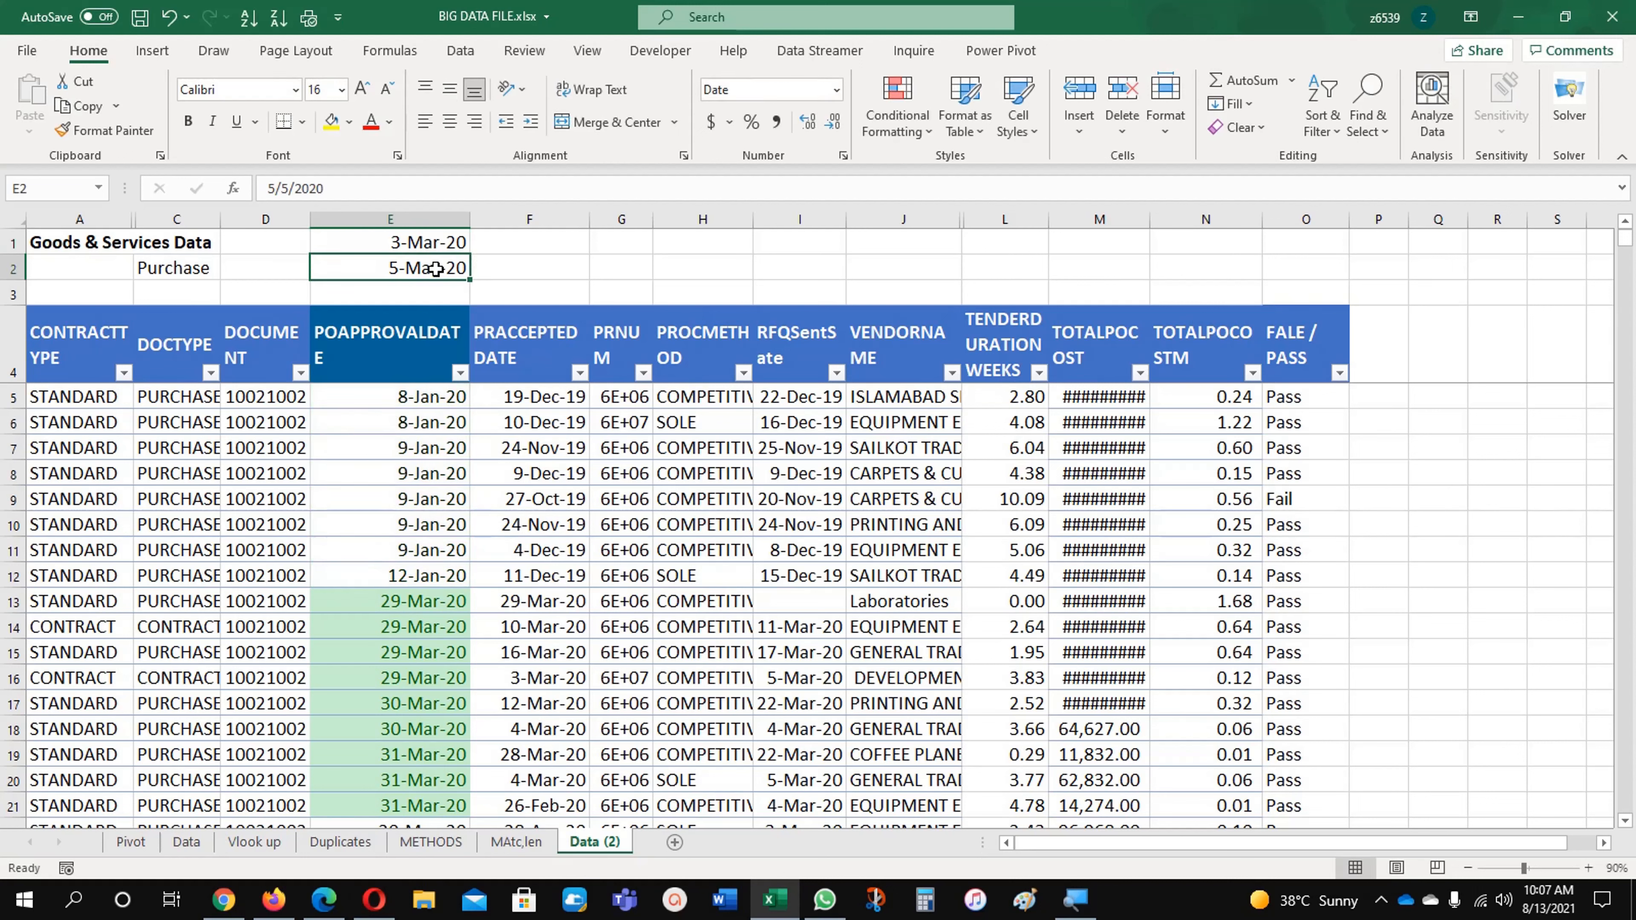
Step: Check the highlighted PO approval dates down column E against the new start date and the end date
left_click(395, 601)
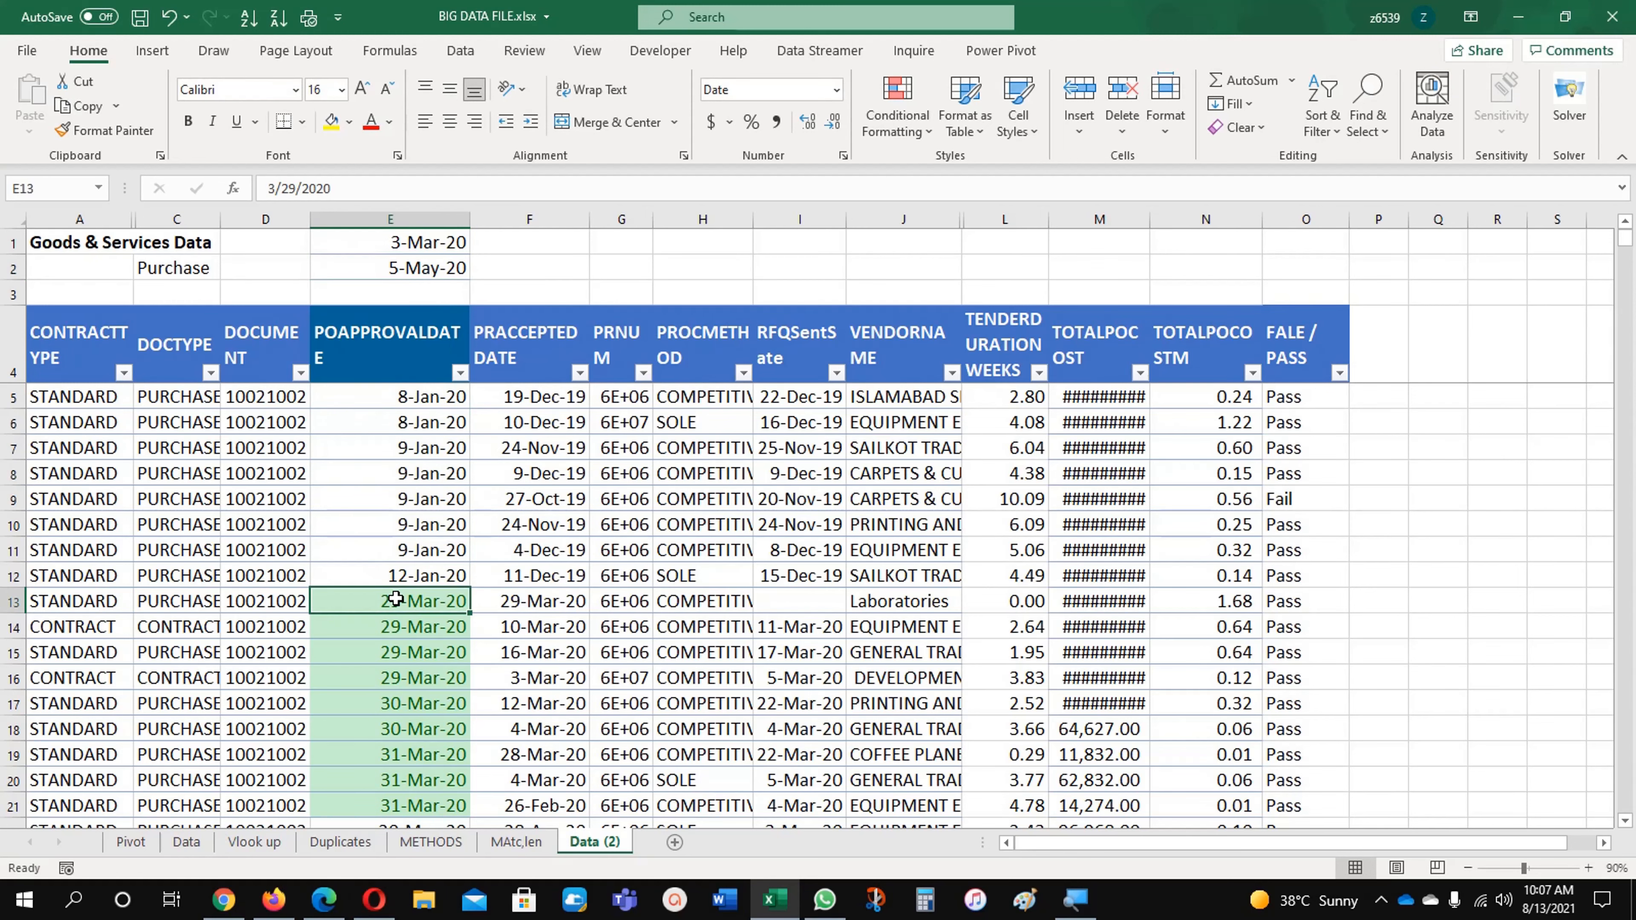
scroll(396, 600, "down", 4)
scroll(395, 599, "down", 8)
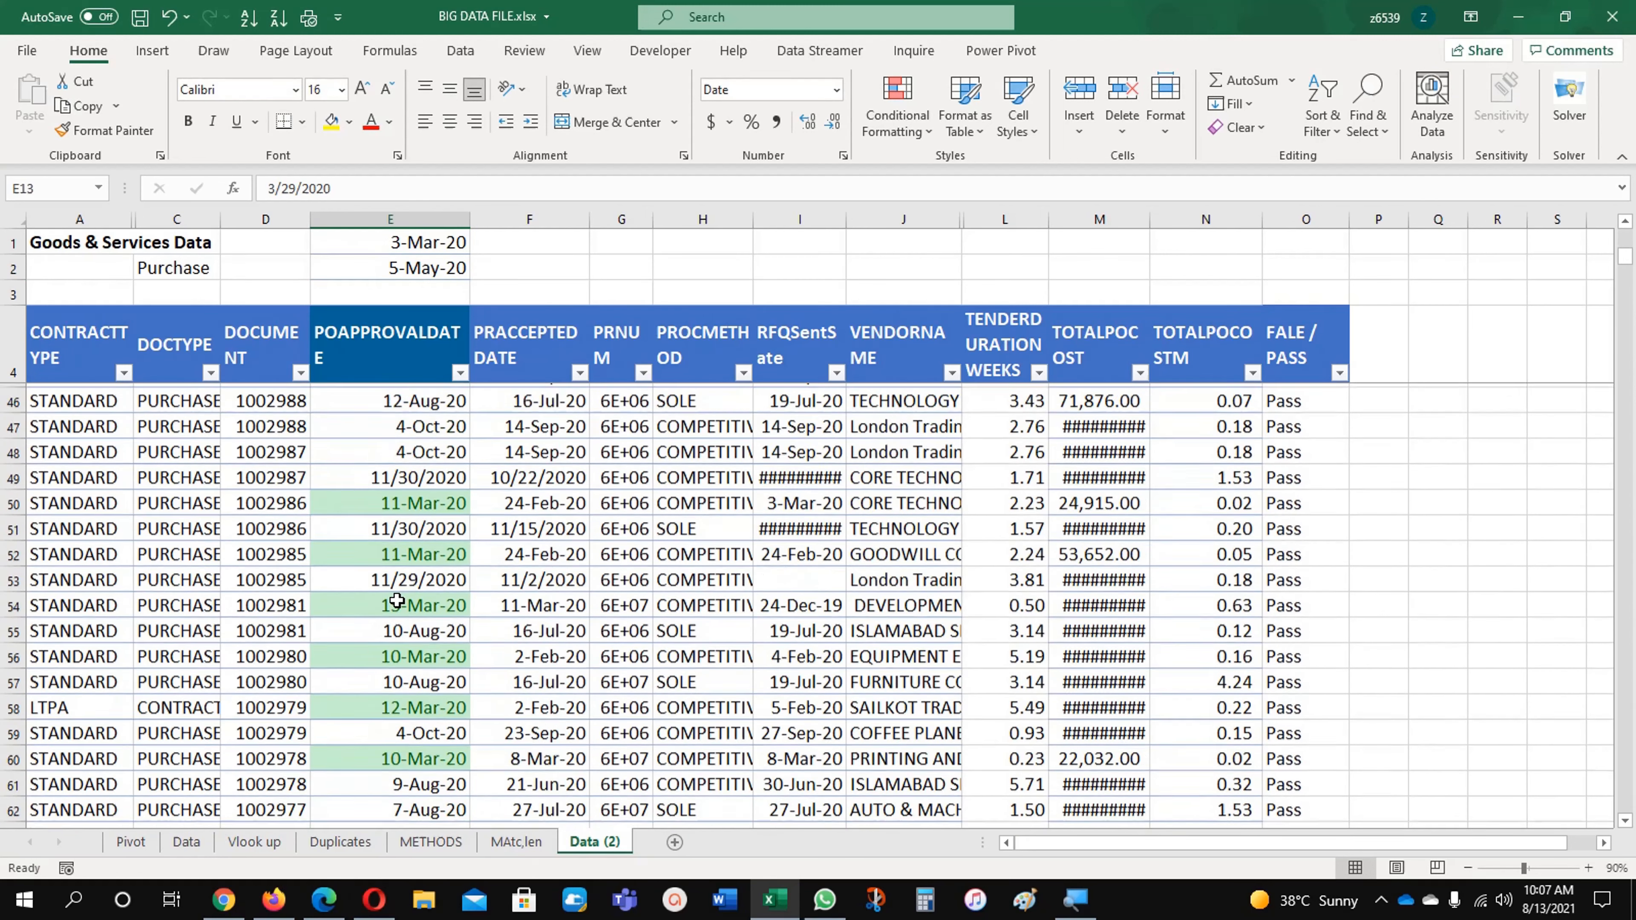
Step: Extend the between-E1-and-E2 conditional formatting rule to apply to the whole data range $A$5:$O$1274
scroll(397, 601, "up", 12)
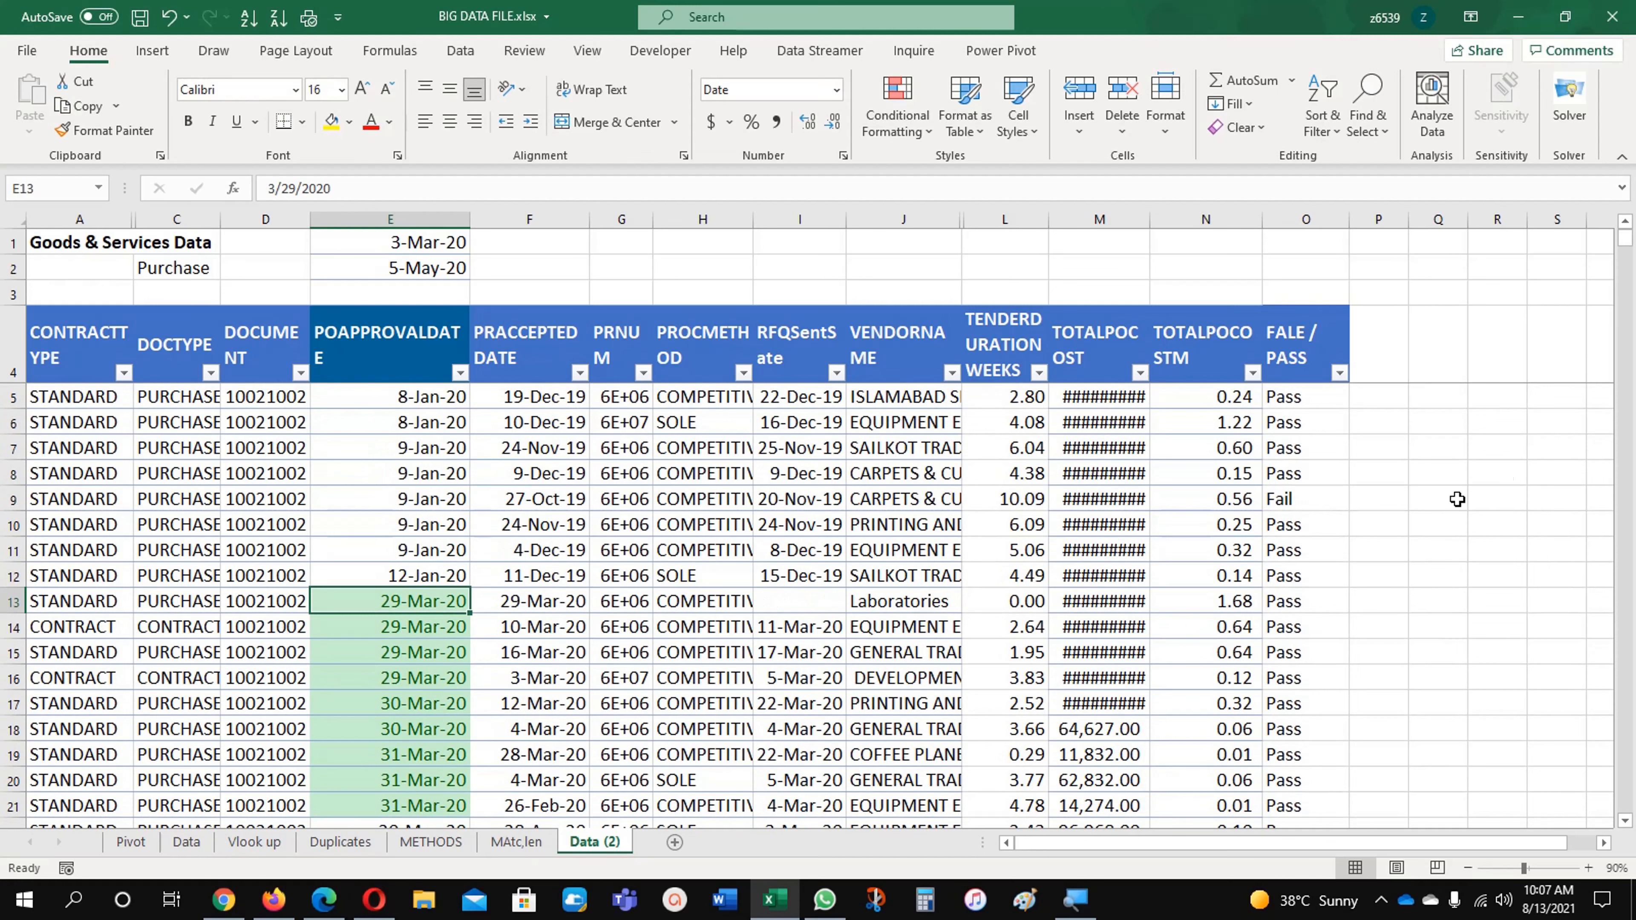
left_click_drag(60, 400, 1096, 780)
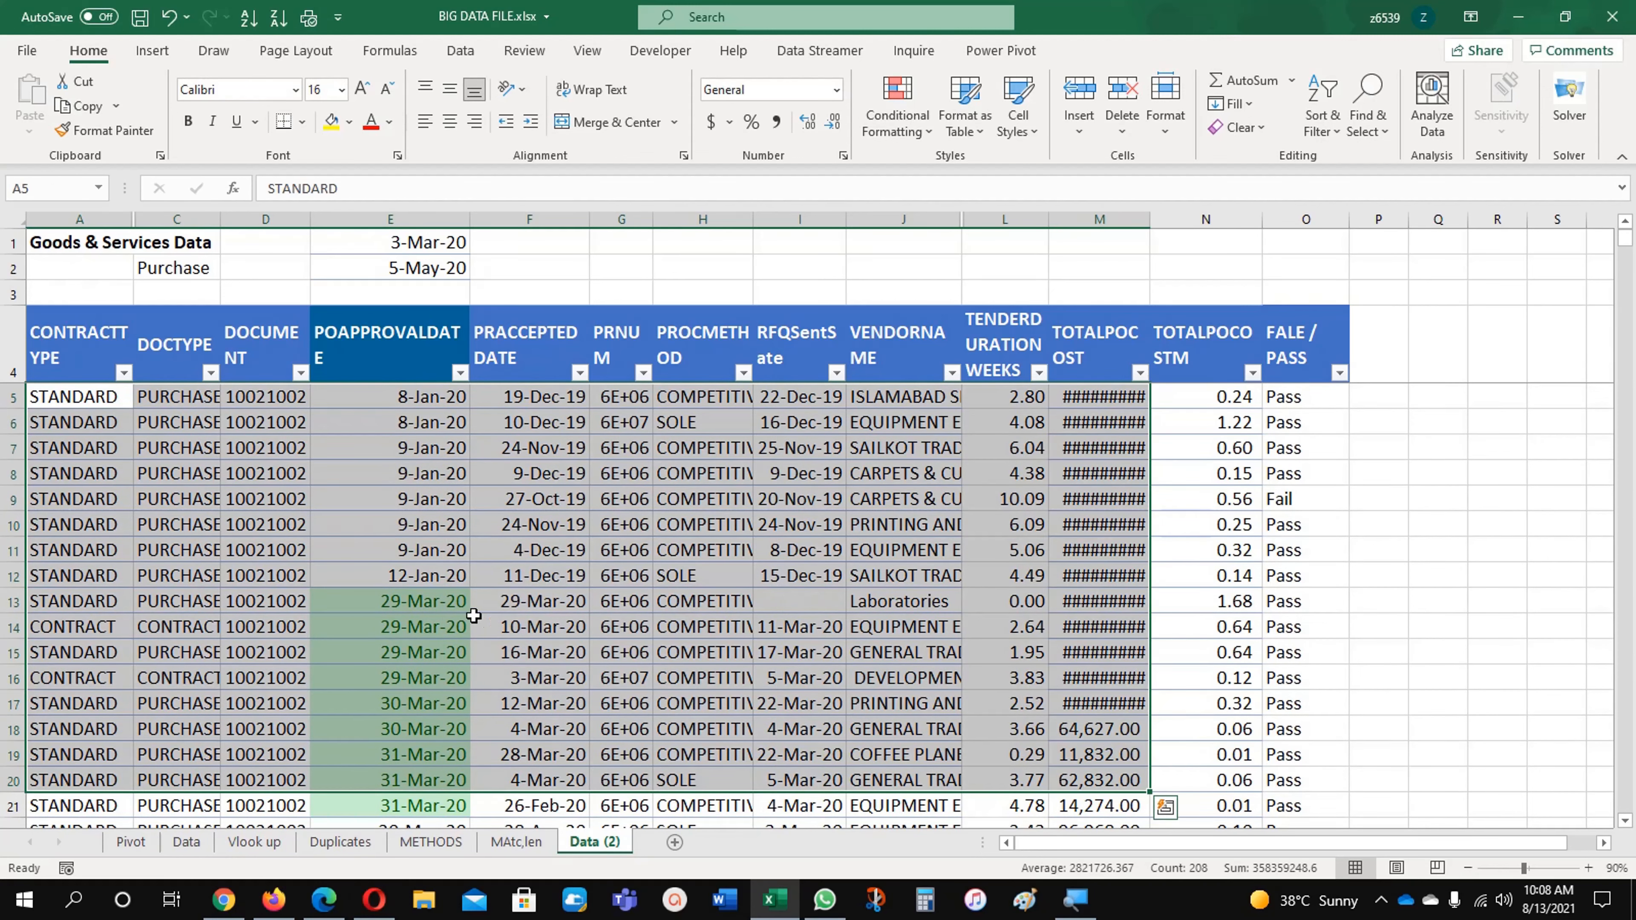
left_click(416, 601)
left_click(897, 107)
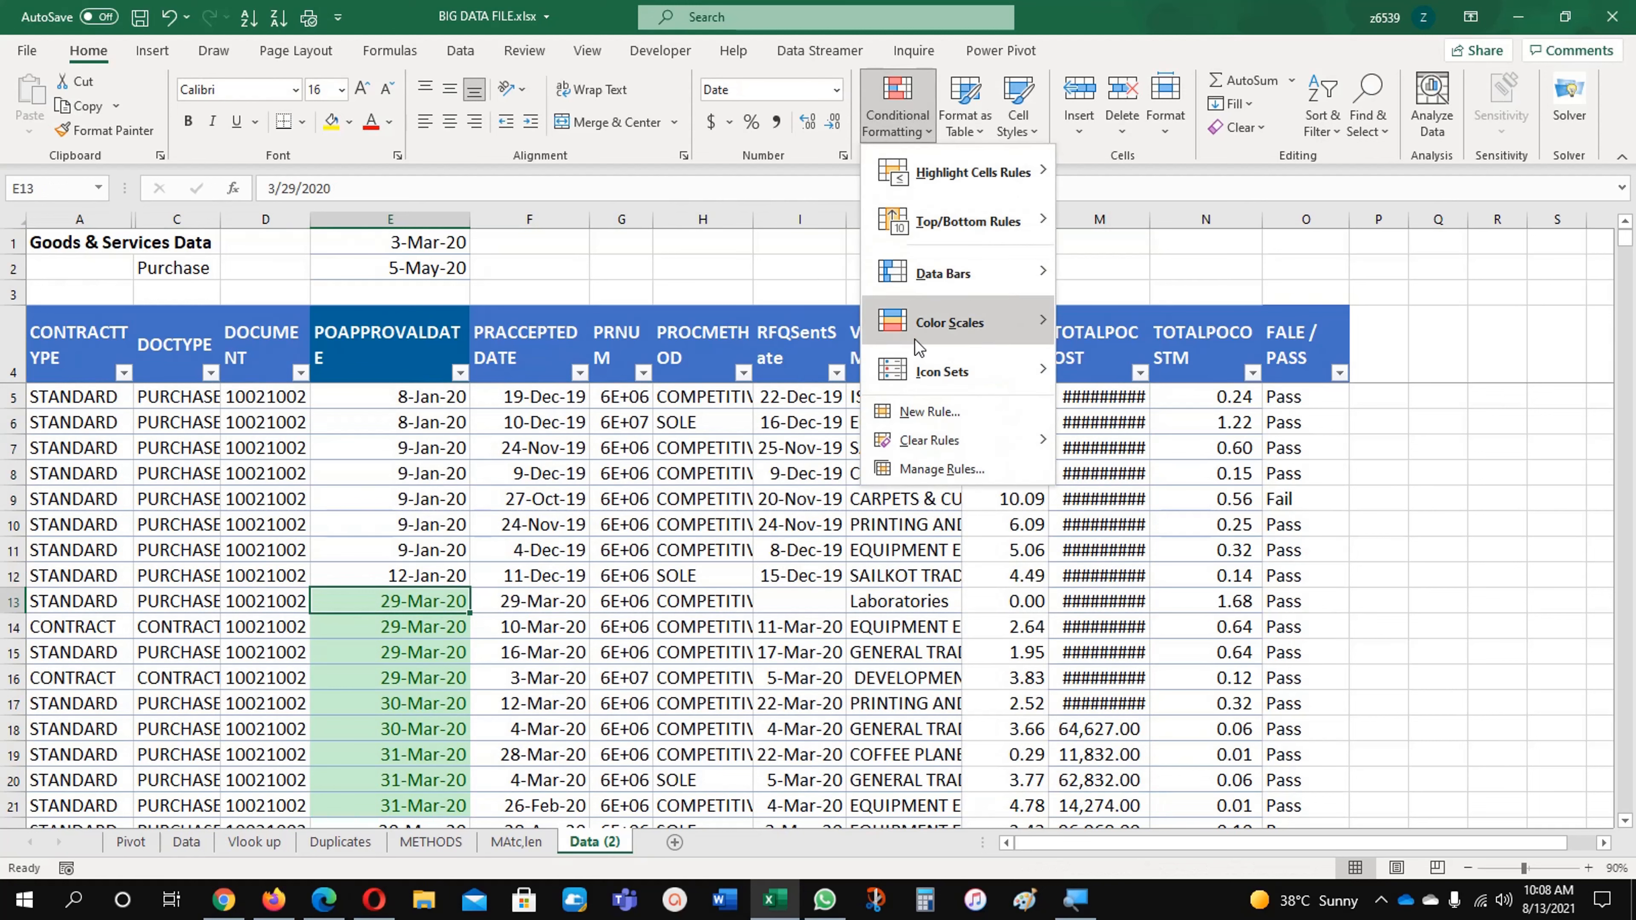
left_click(947, 474)
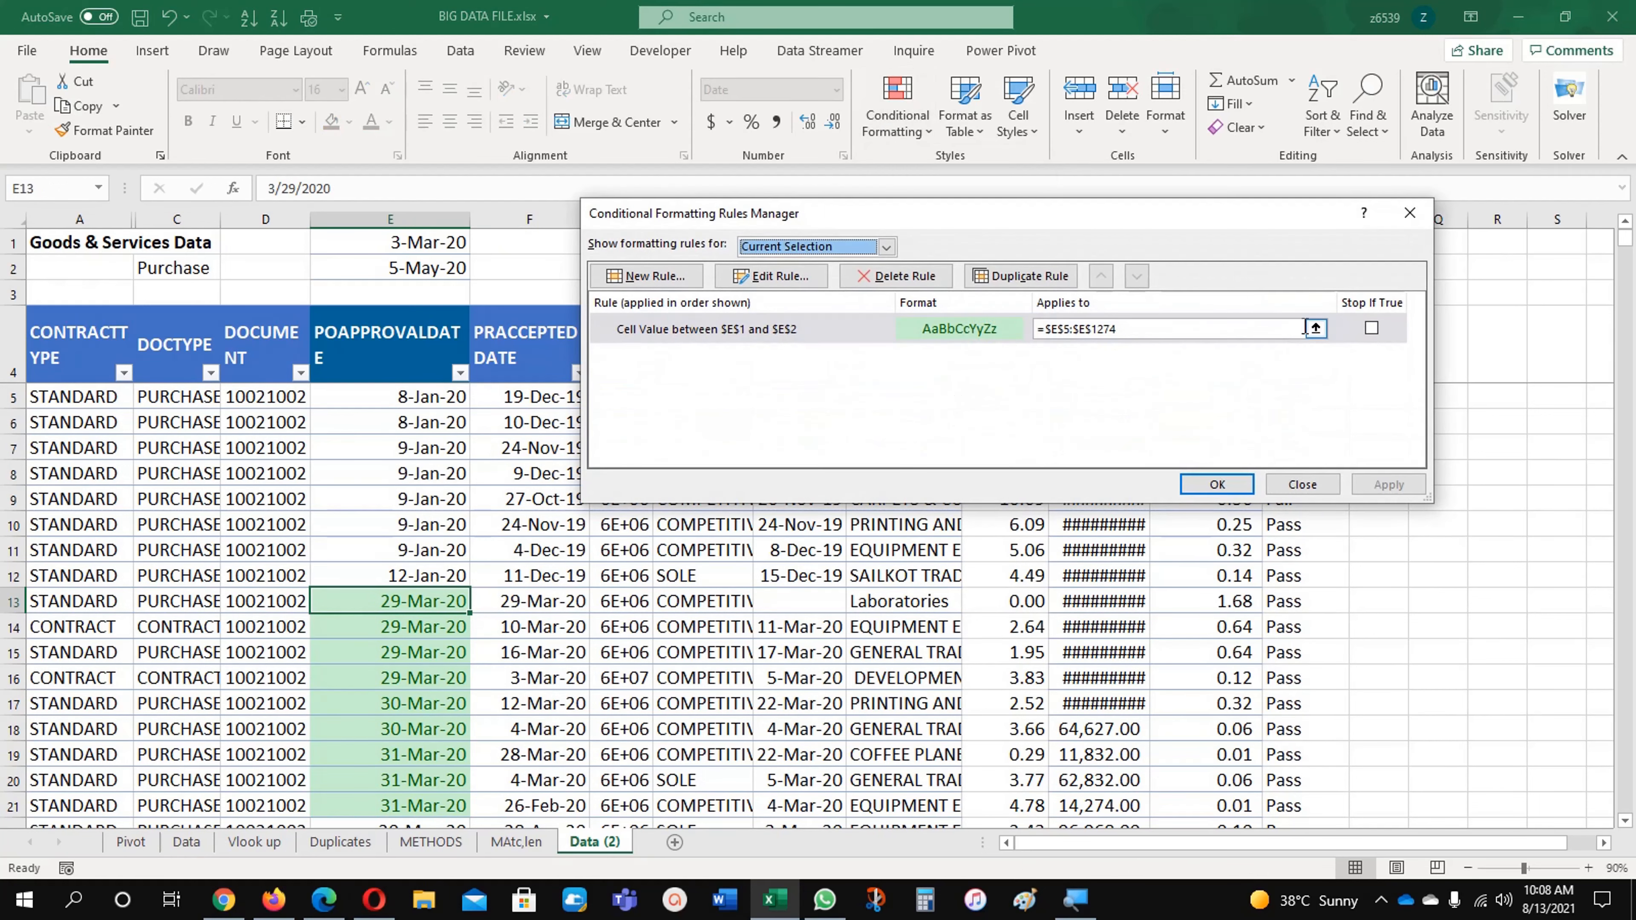
left_click(1308, 329)
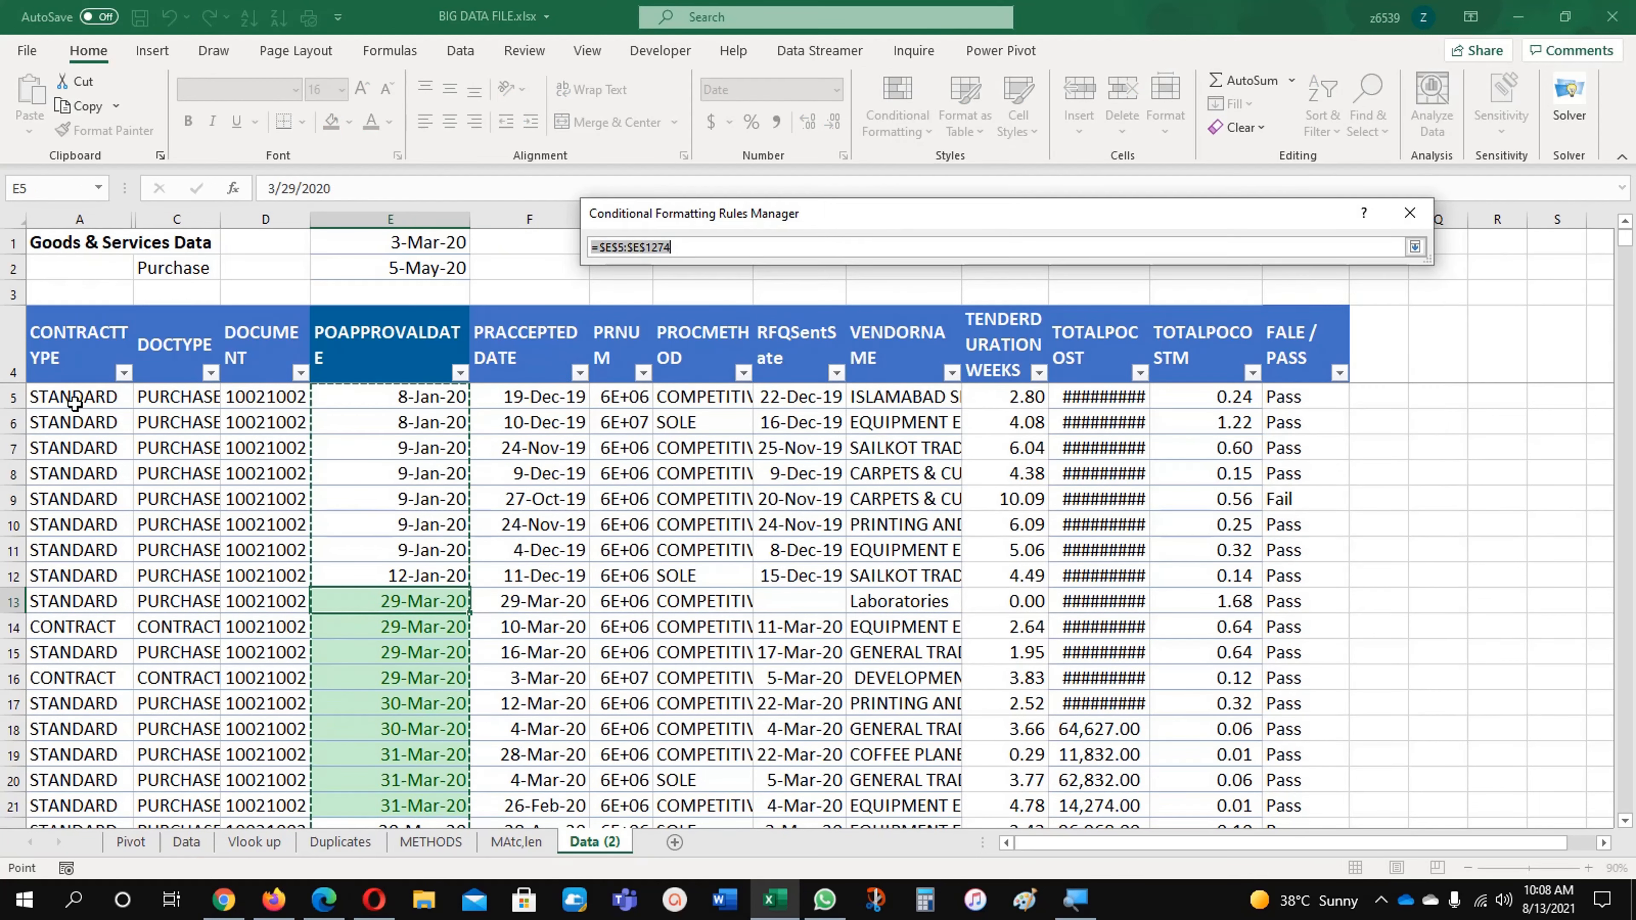
left_click_drag(68, 401, 1320, 393)
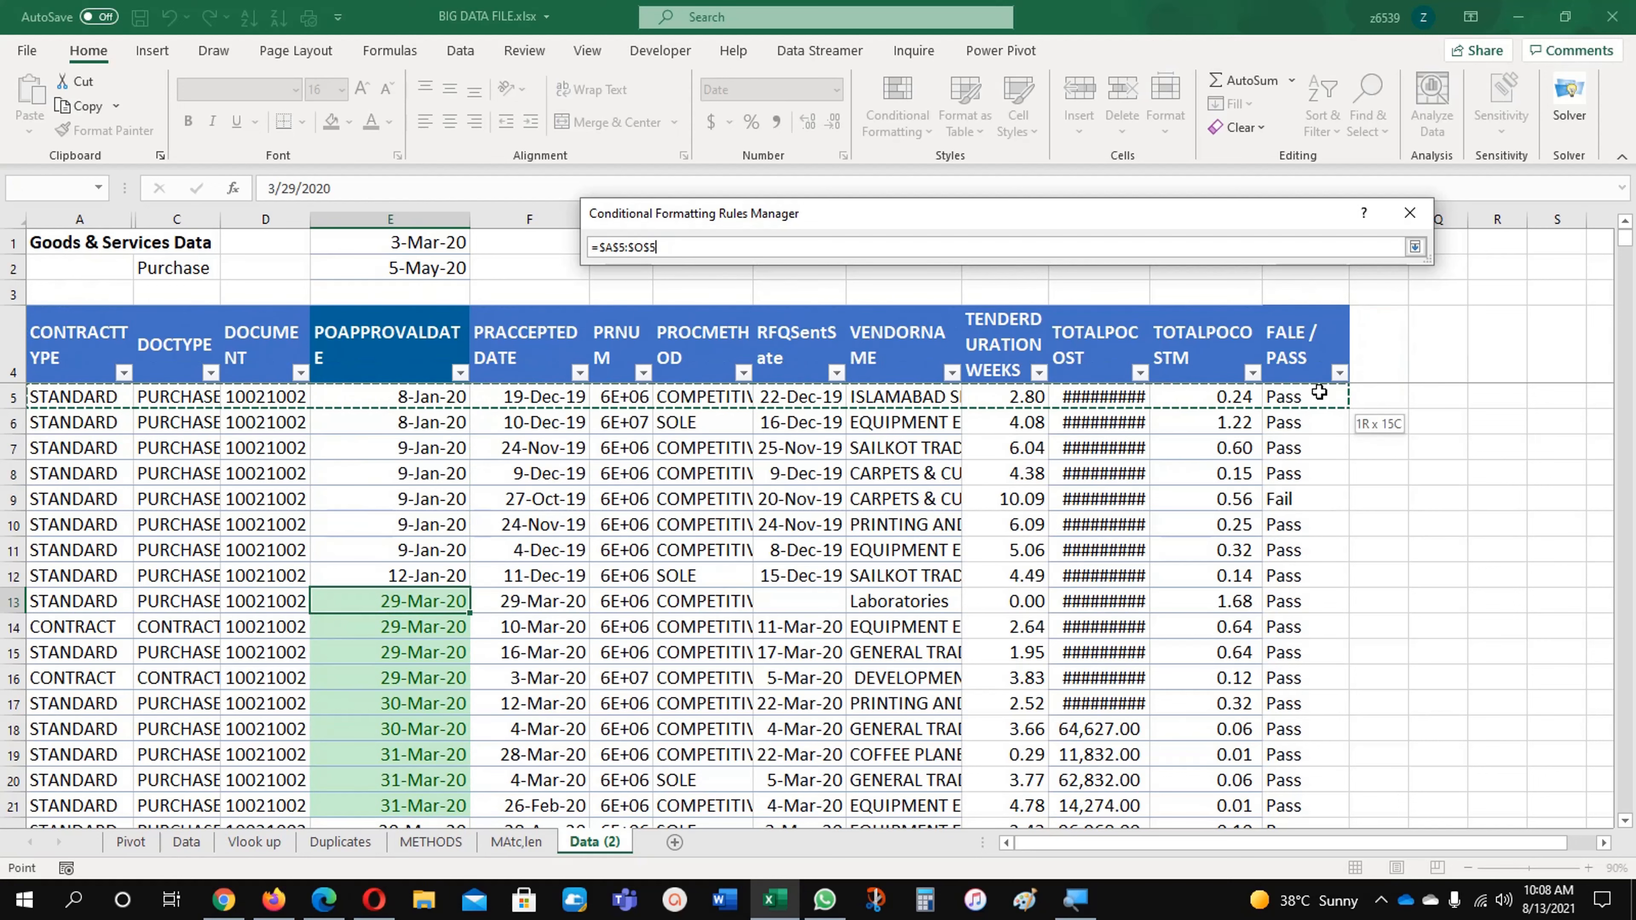
key("ctrl+shift+Down")
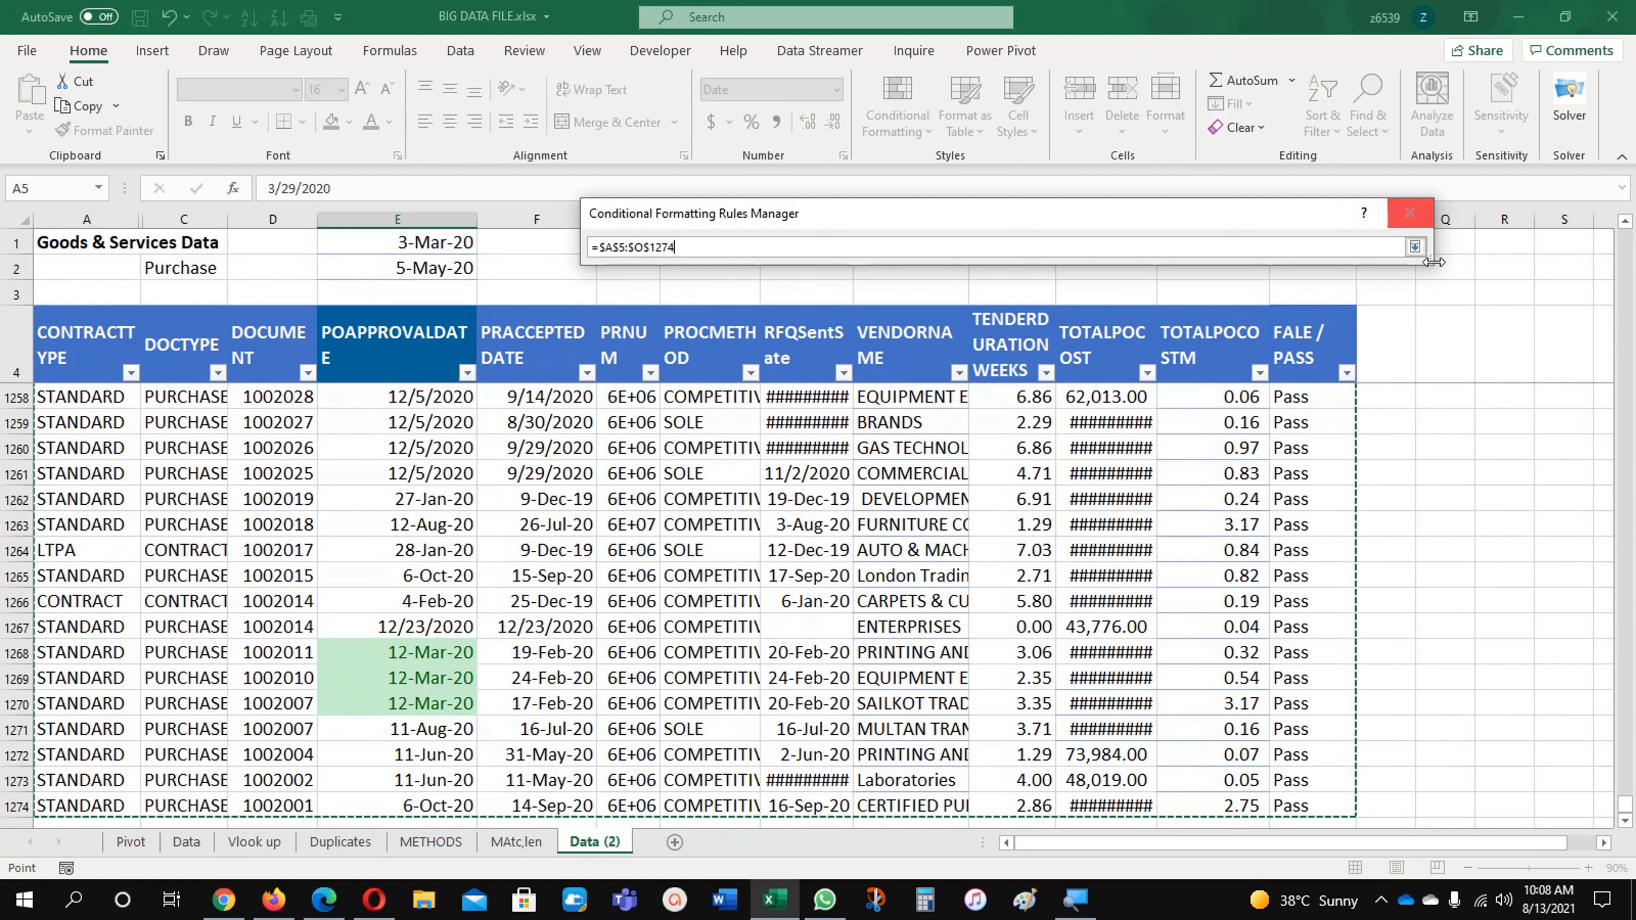
left_click(1415, 247)
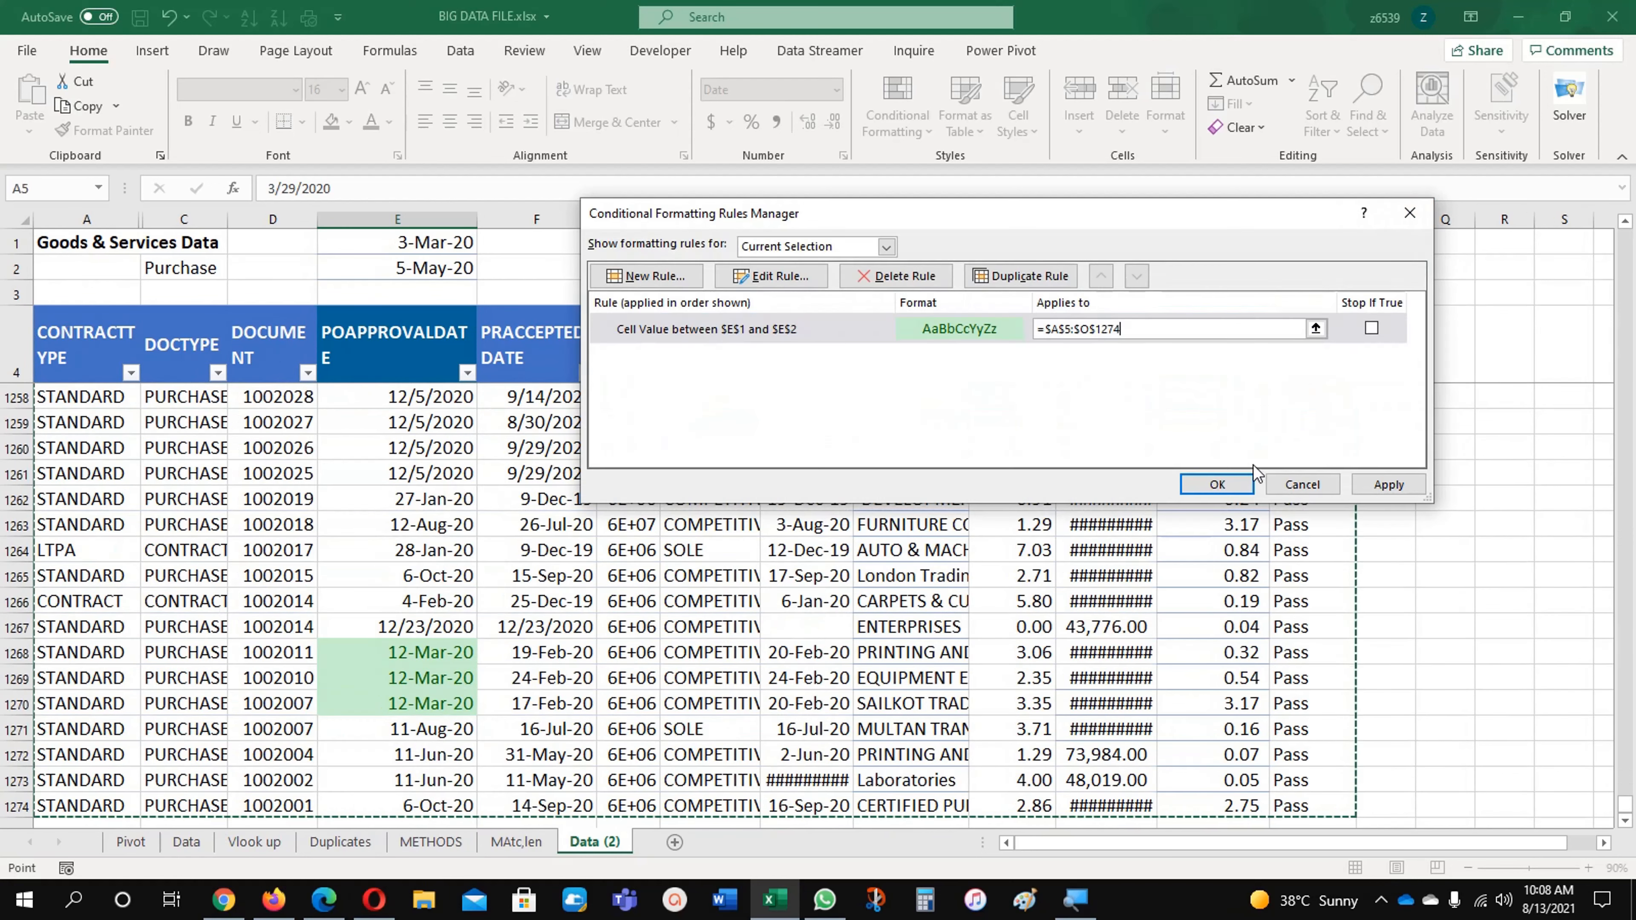
left_click(1227, 486)
Step: Examine which cells across the data rows are highlighted and compare them with the start and end dates in E1 and E2
scroll(387, 567, "up", 12)
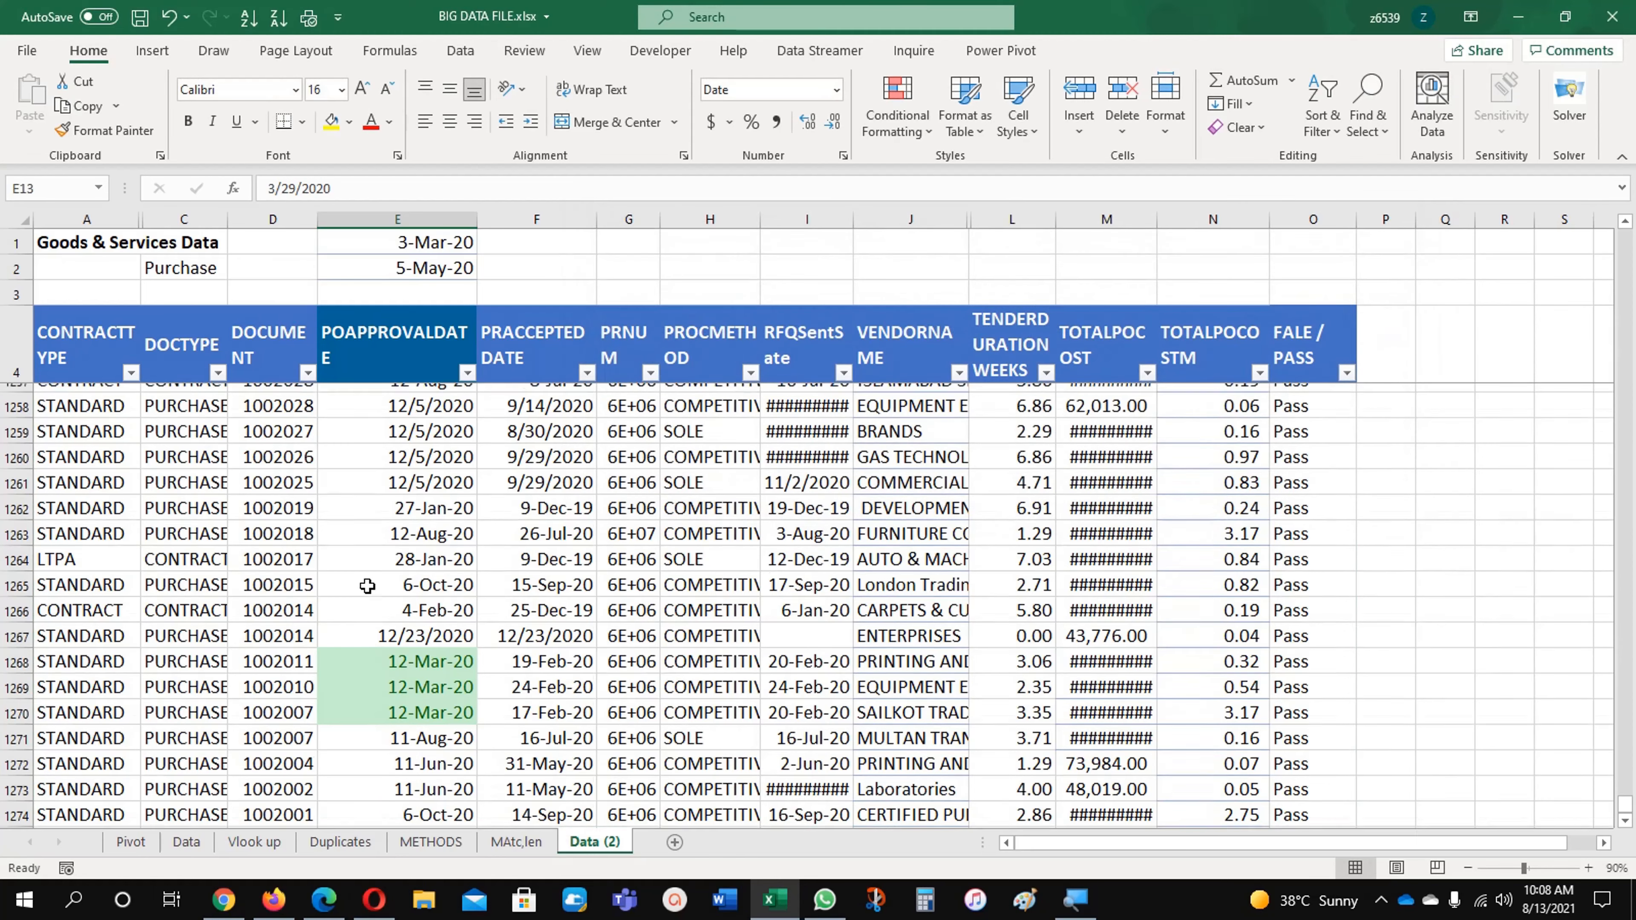
scroll(399, 568, "up", 20)
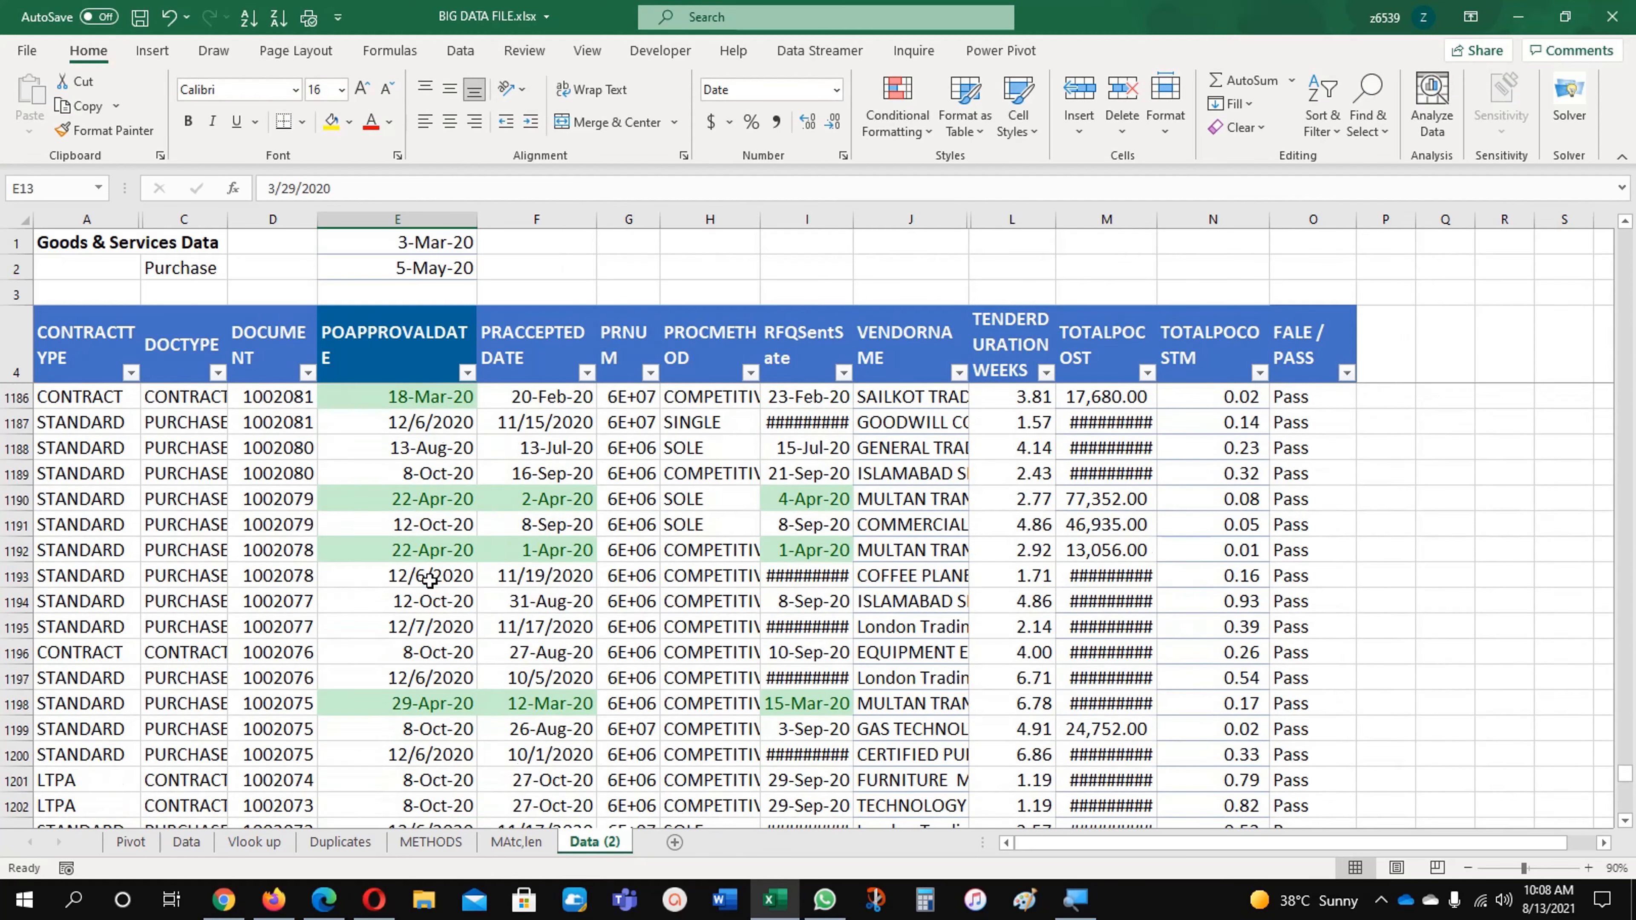
scroll(430, 579, "up", 20)
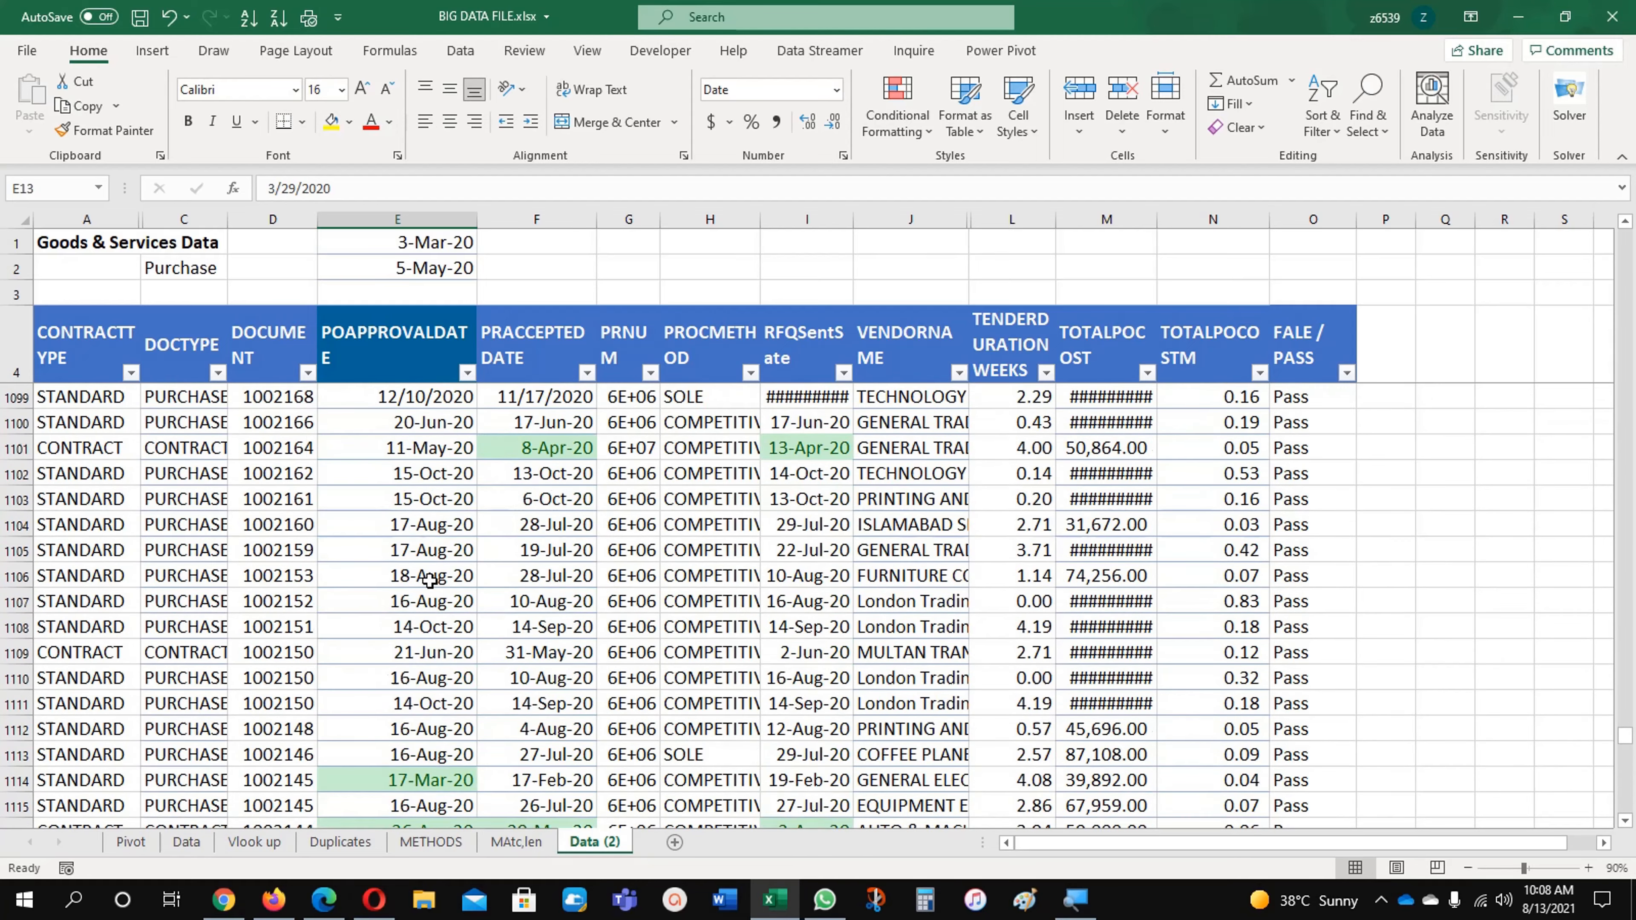
scroll(430, 578, "up", 20)
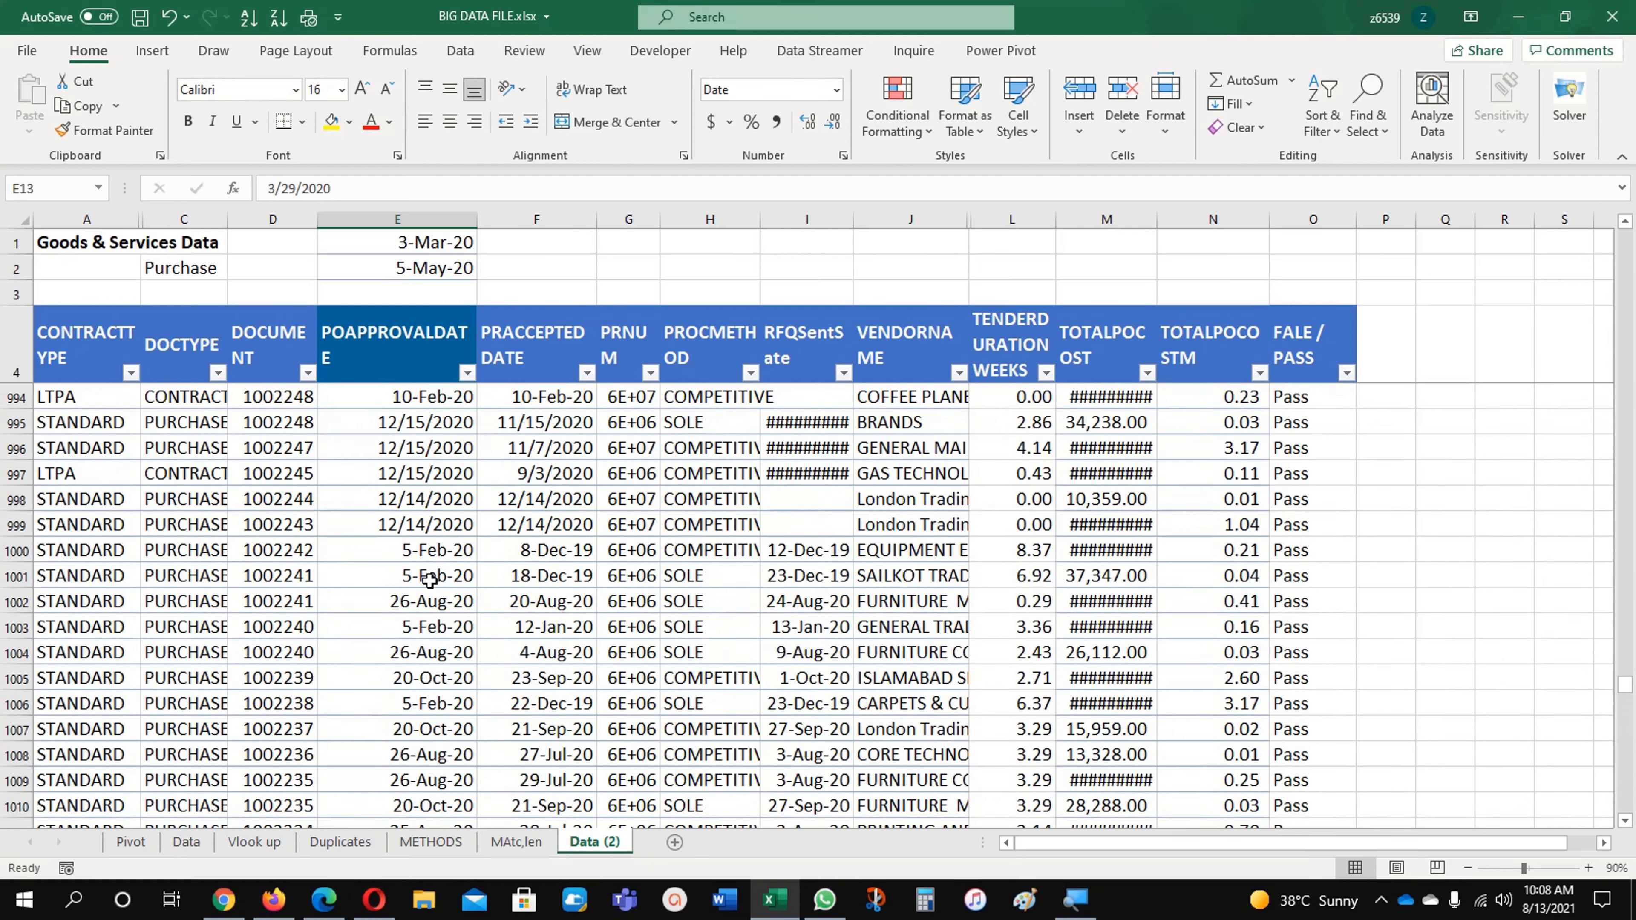
scroll(429, 579, "up", 20)
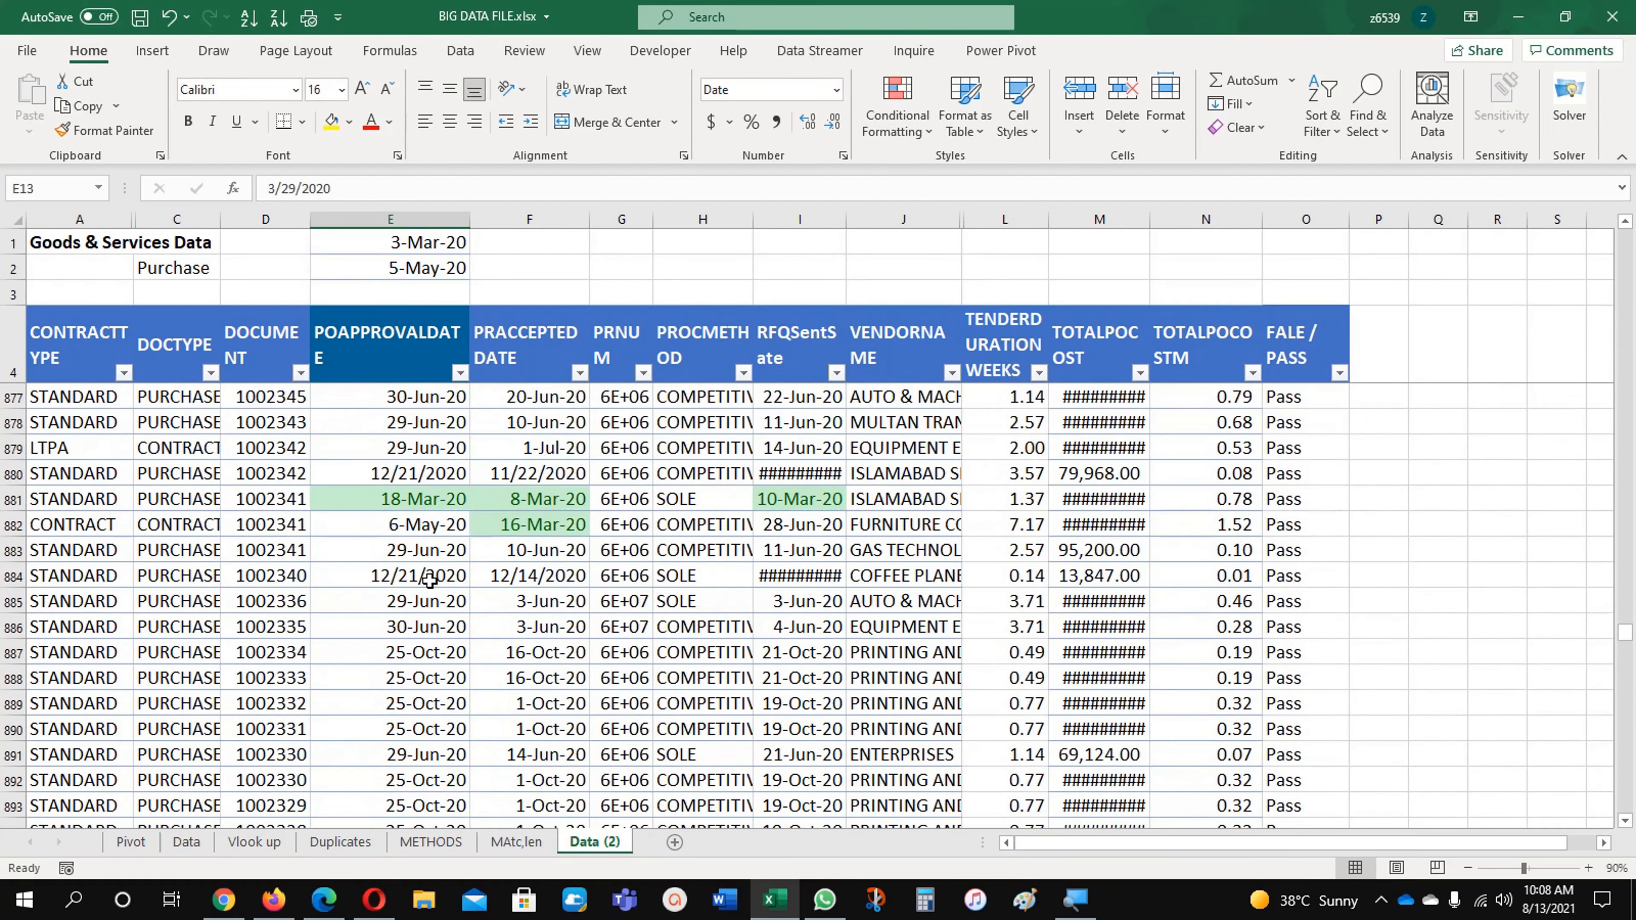
scroll(429, 579, "up", 20)
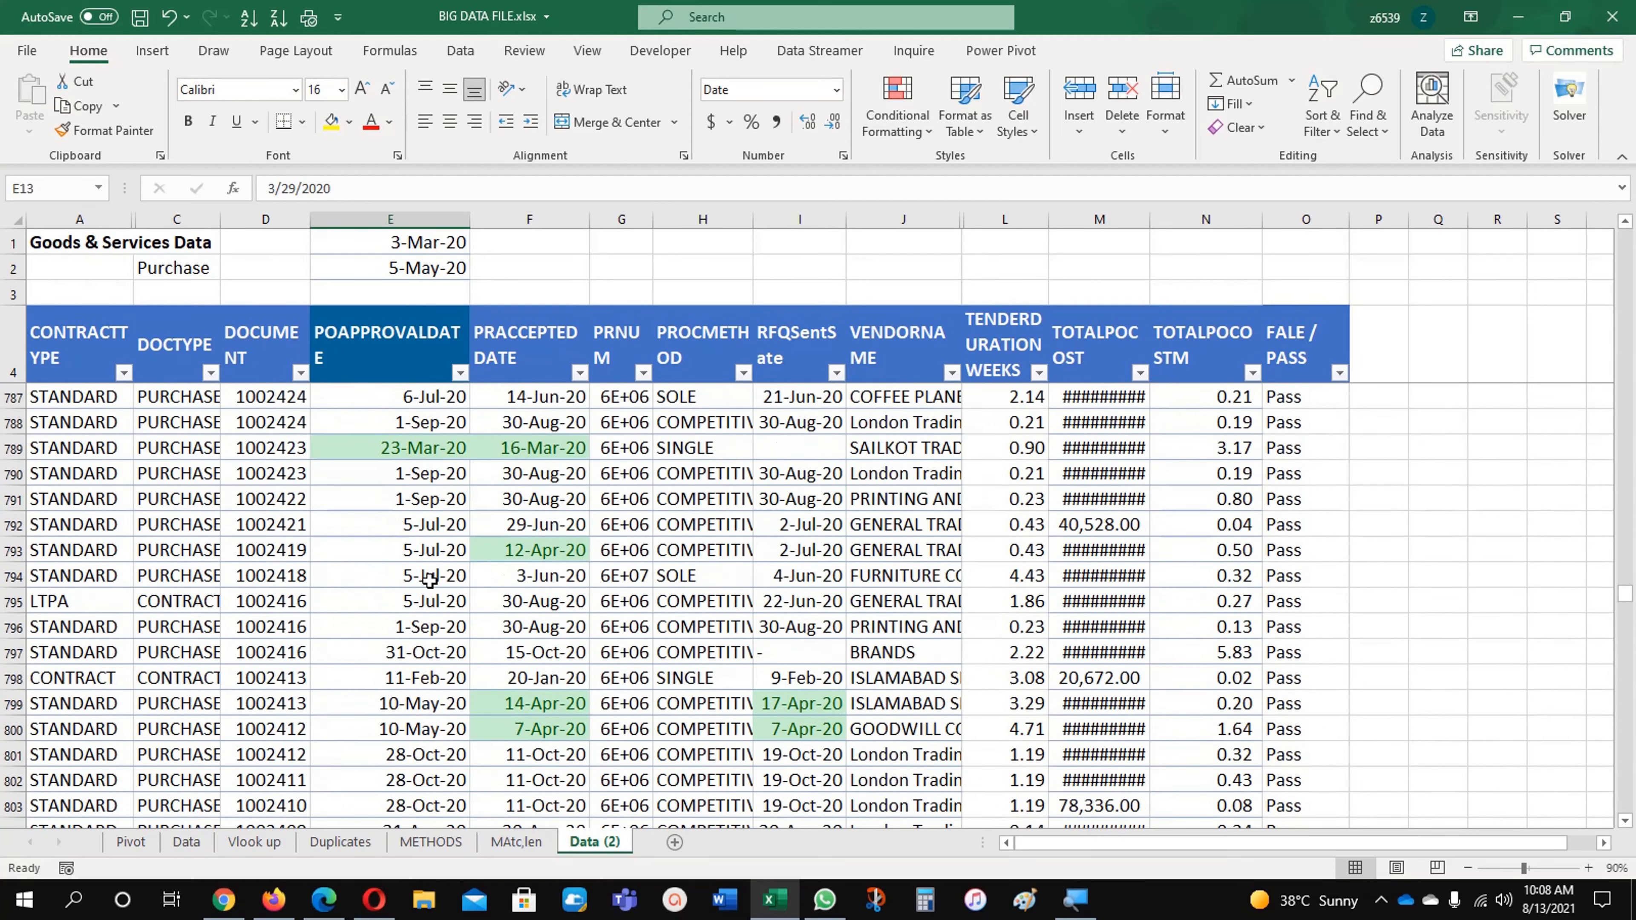
left_click(404, 514)
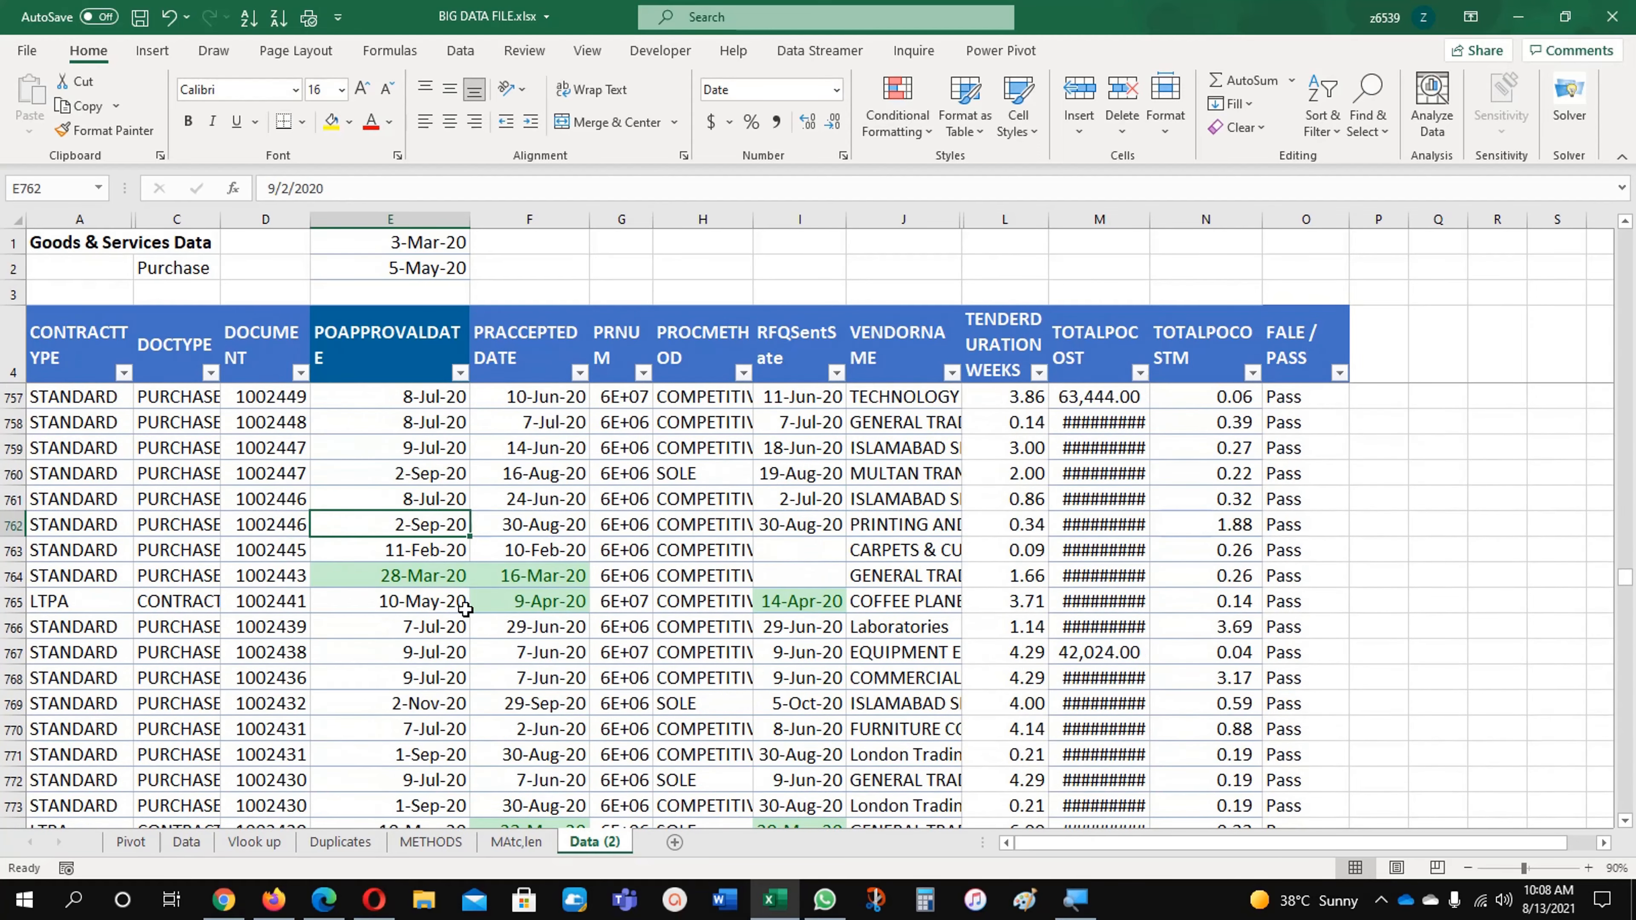
scroll(466, 609, "up", 20)
scroll(466, 609, "up", 20)
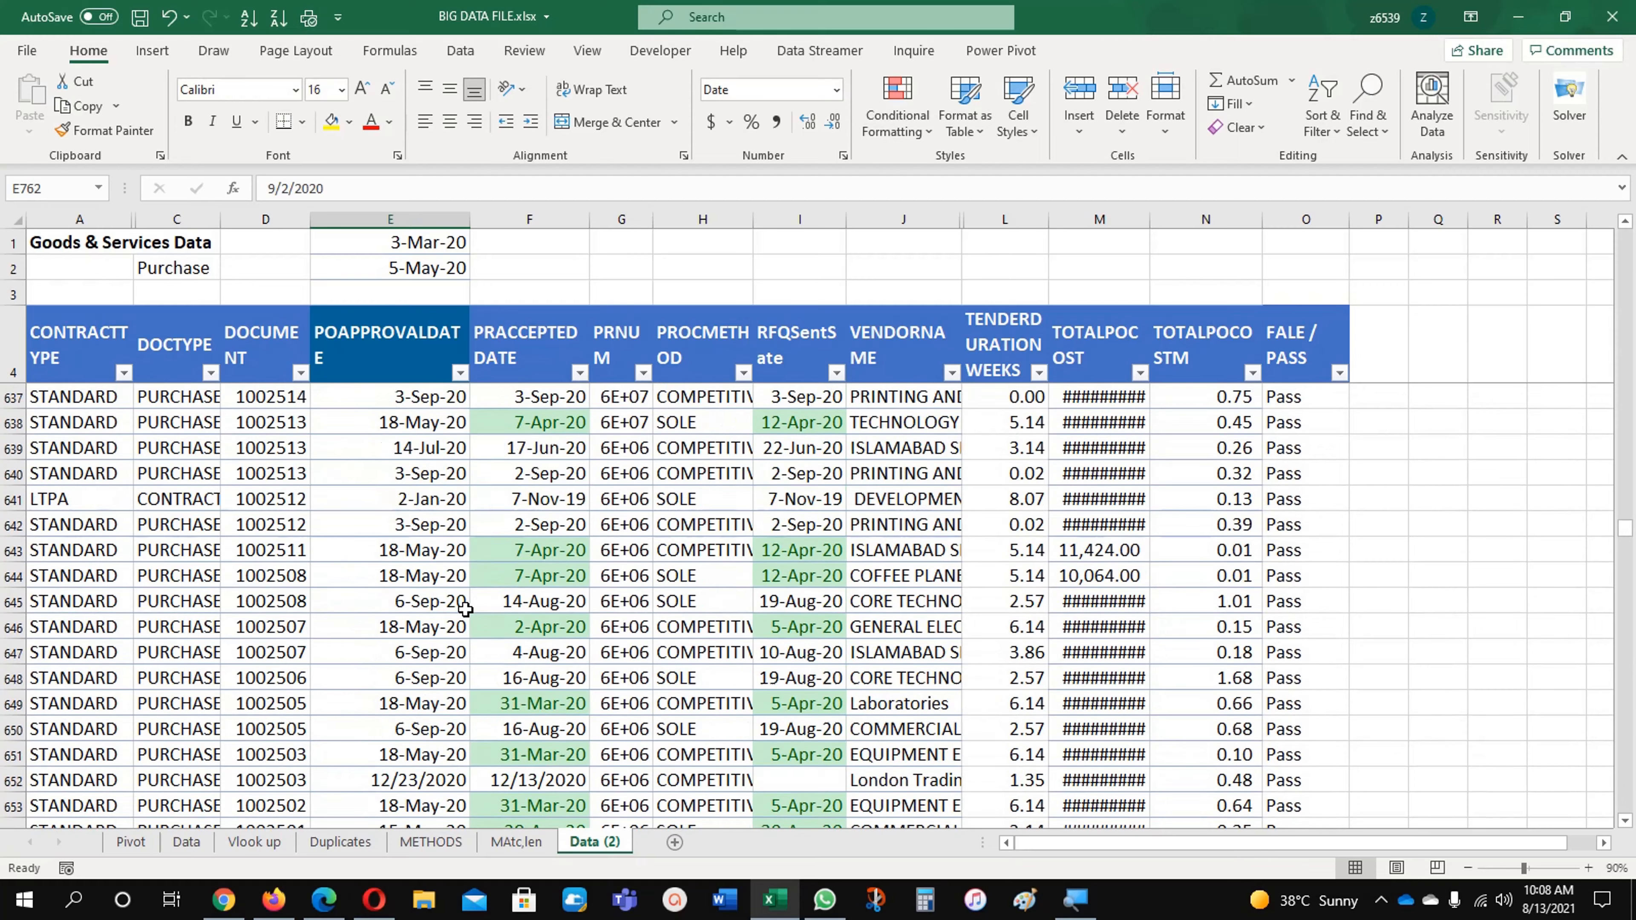
scroll(465, 609, "up", 9)
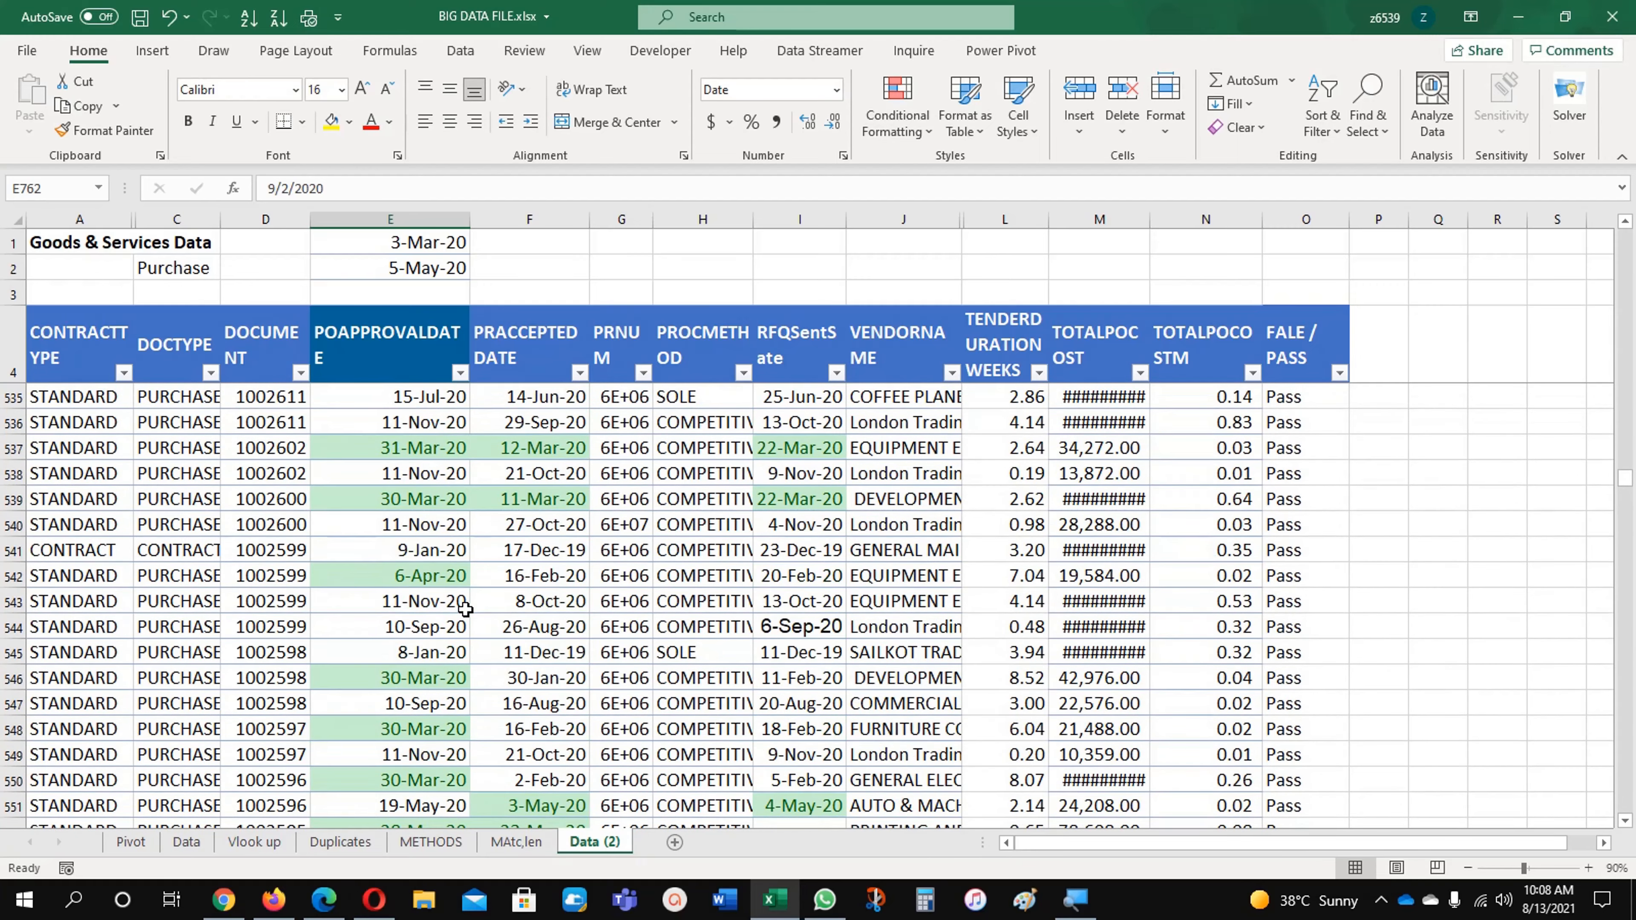
key("ctrl+Home")
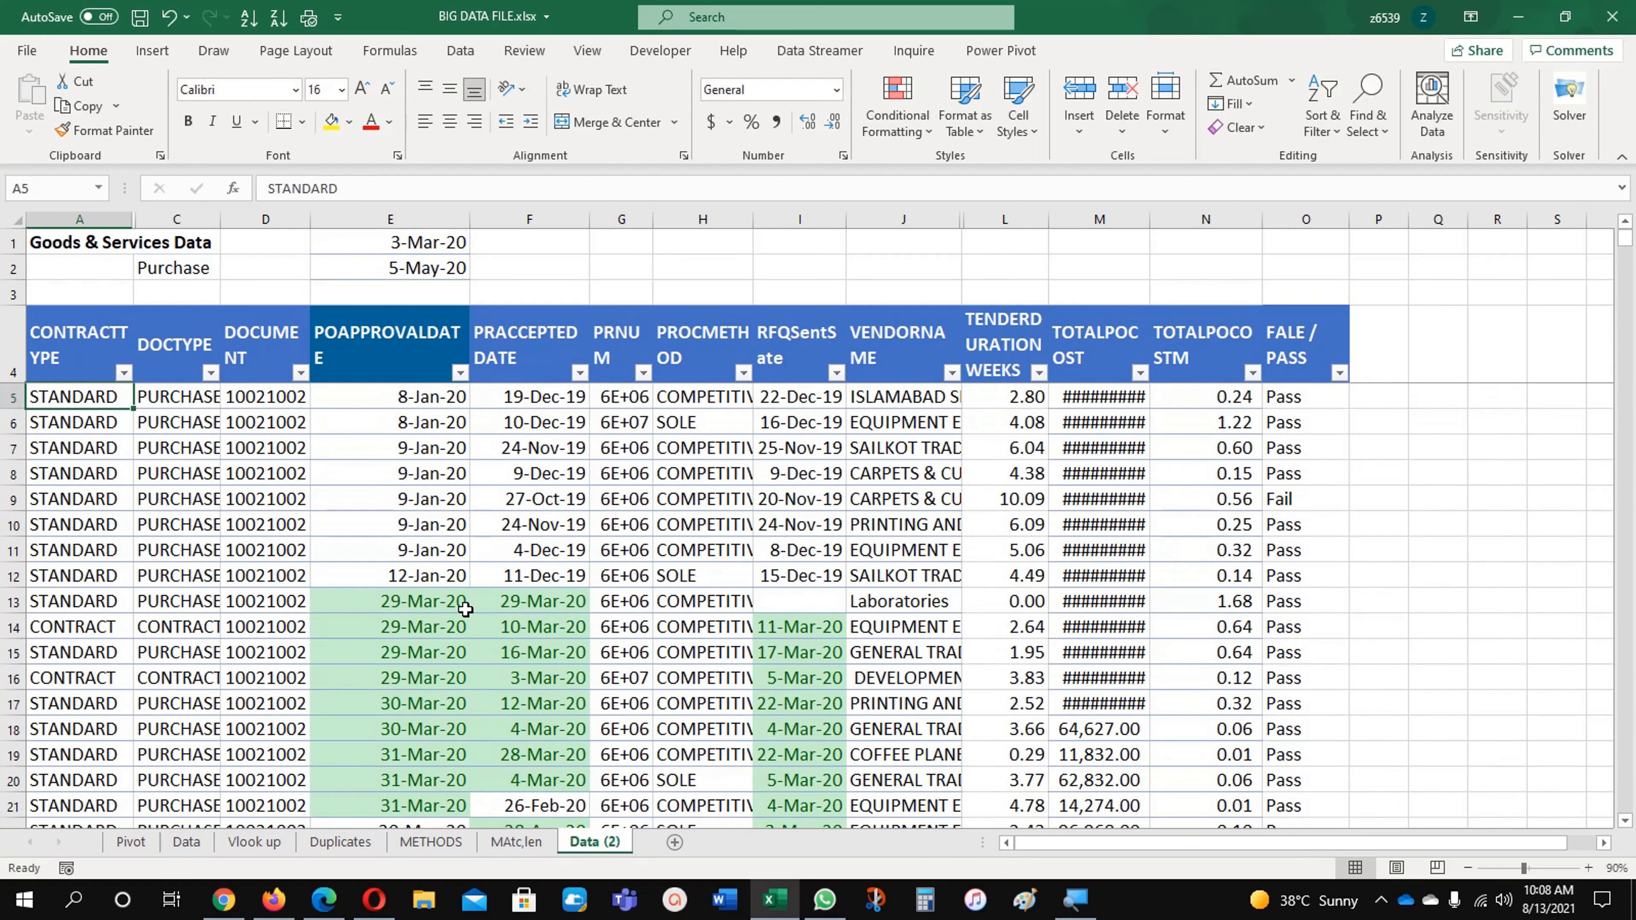
left_click(437, 240)
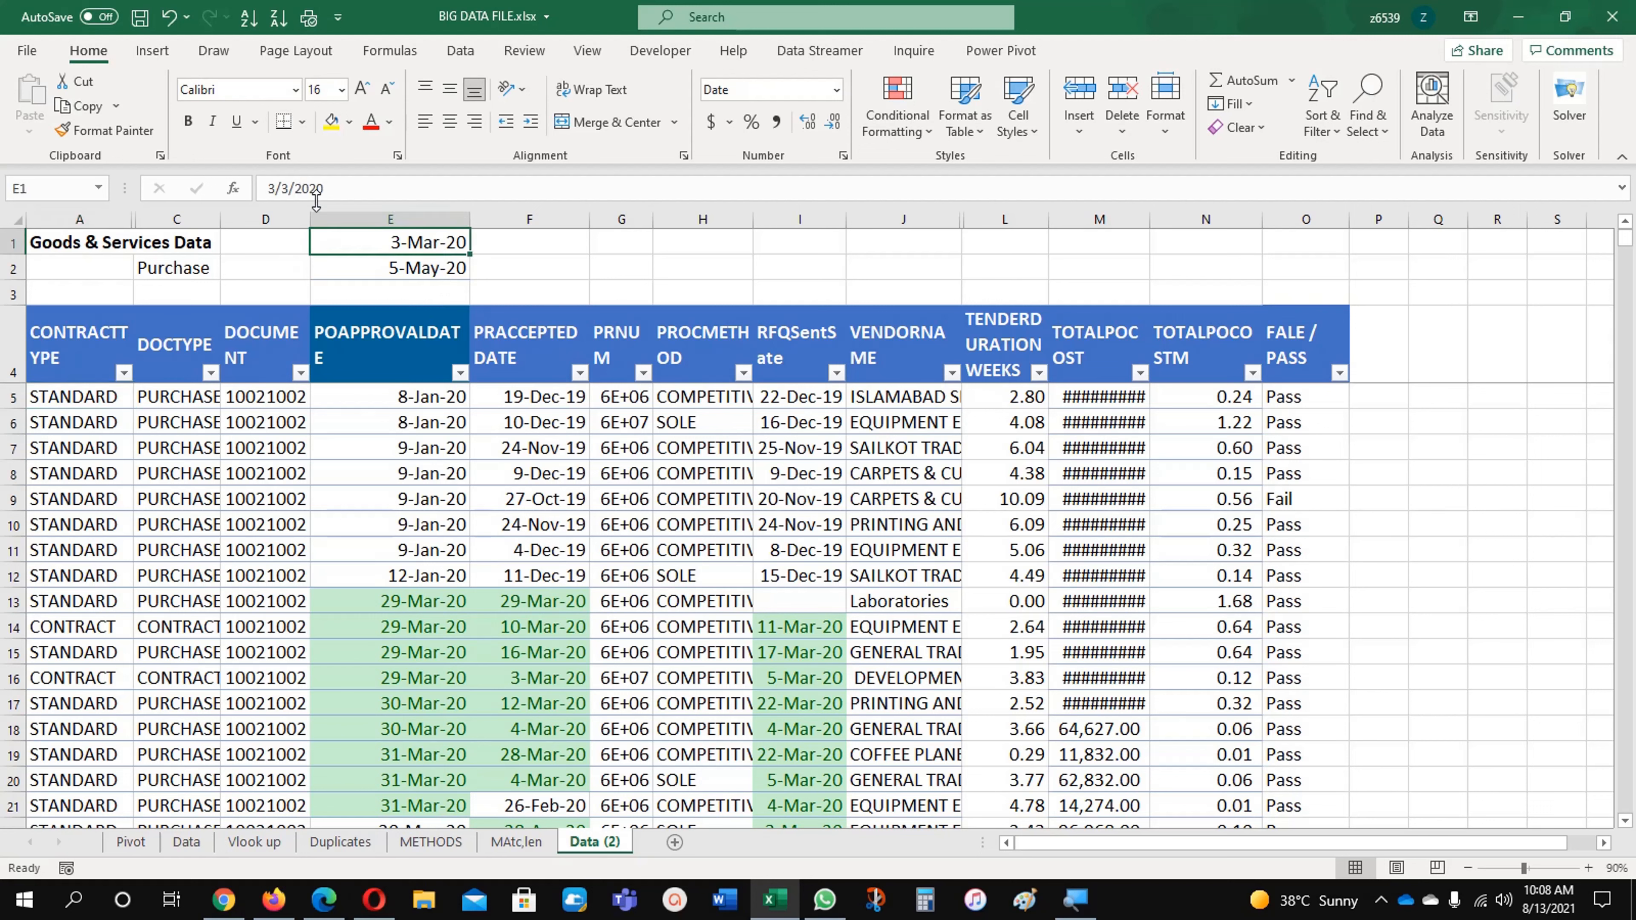
left_click(422, 606)
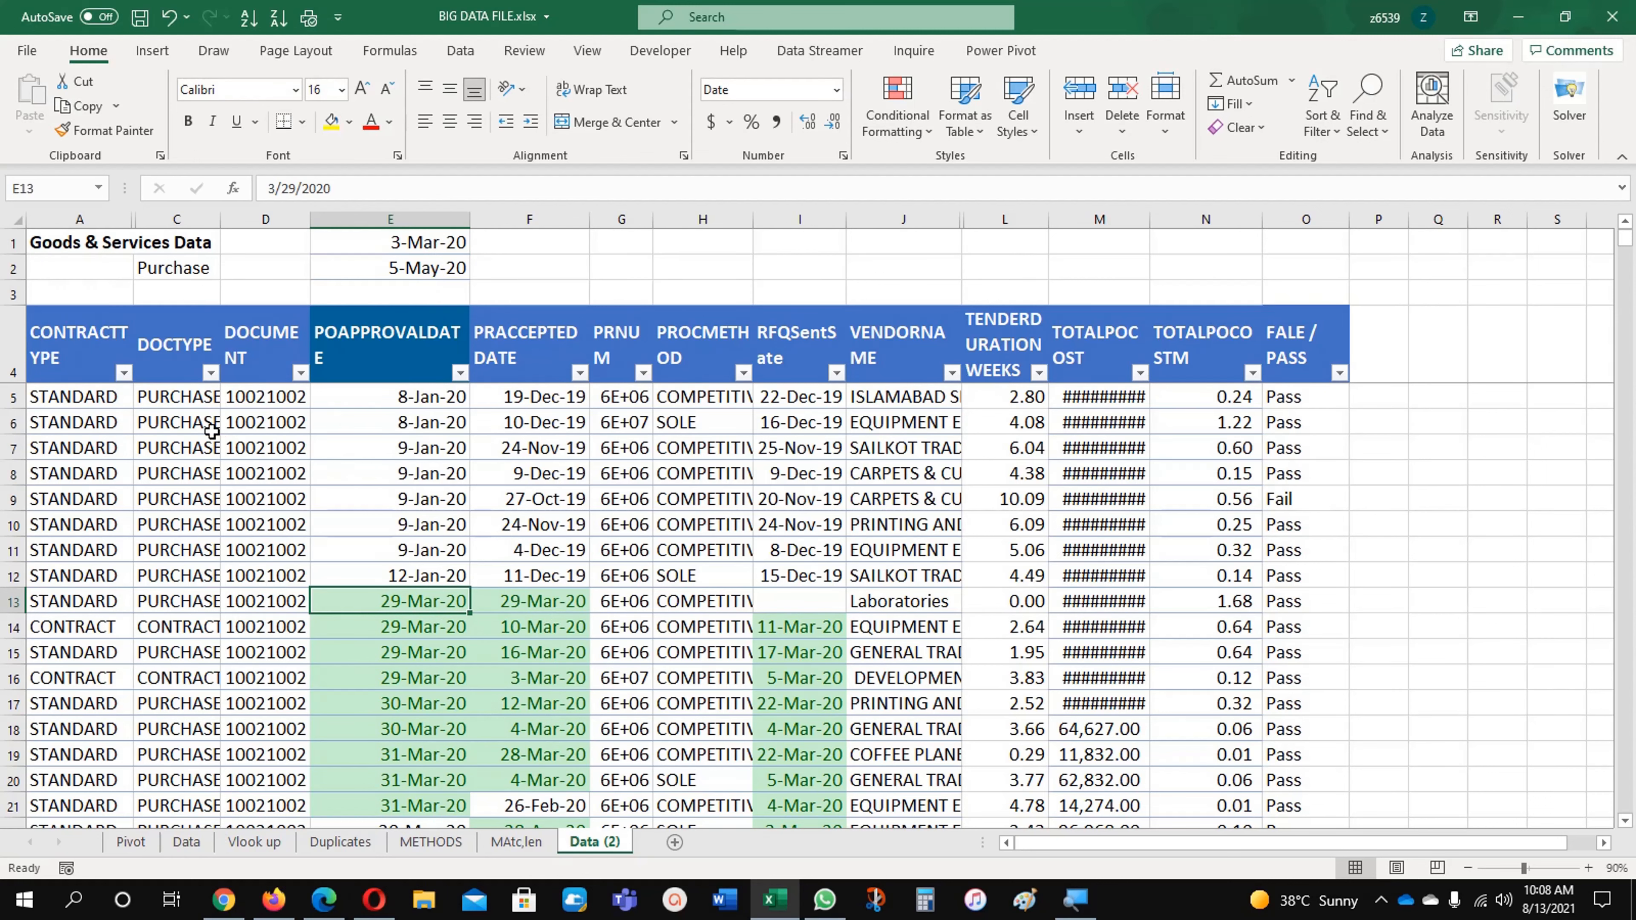
Step: Widen the DOCTYPE column slightly and switch the document type in C2 to Contract
left_click_drag(219, 219, 241, 219)
left_click(188, 271)
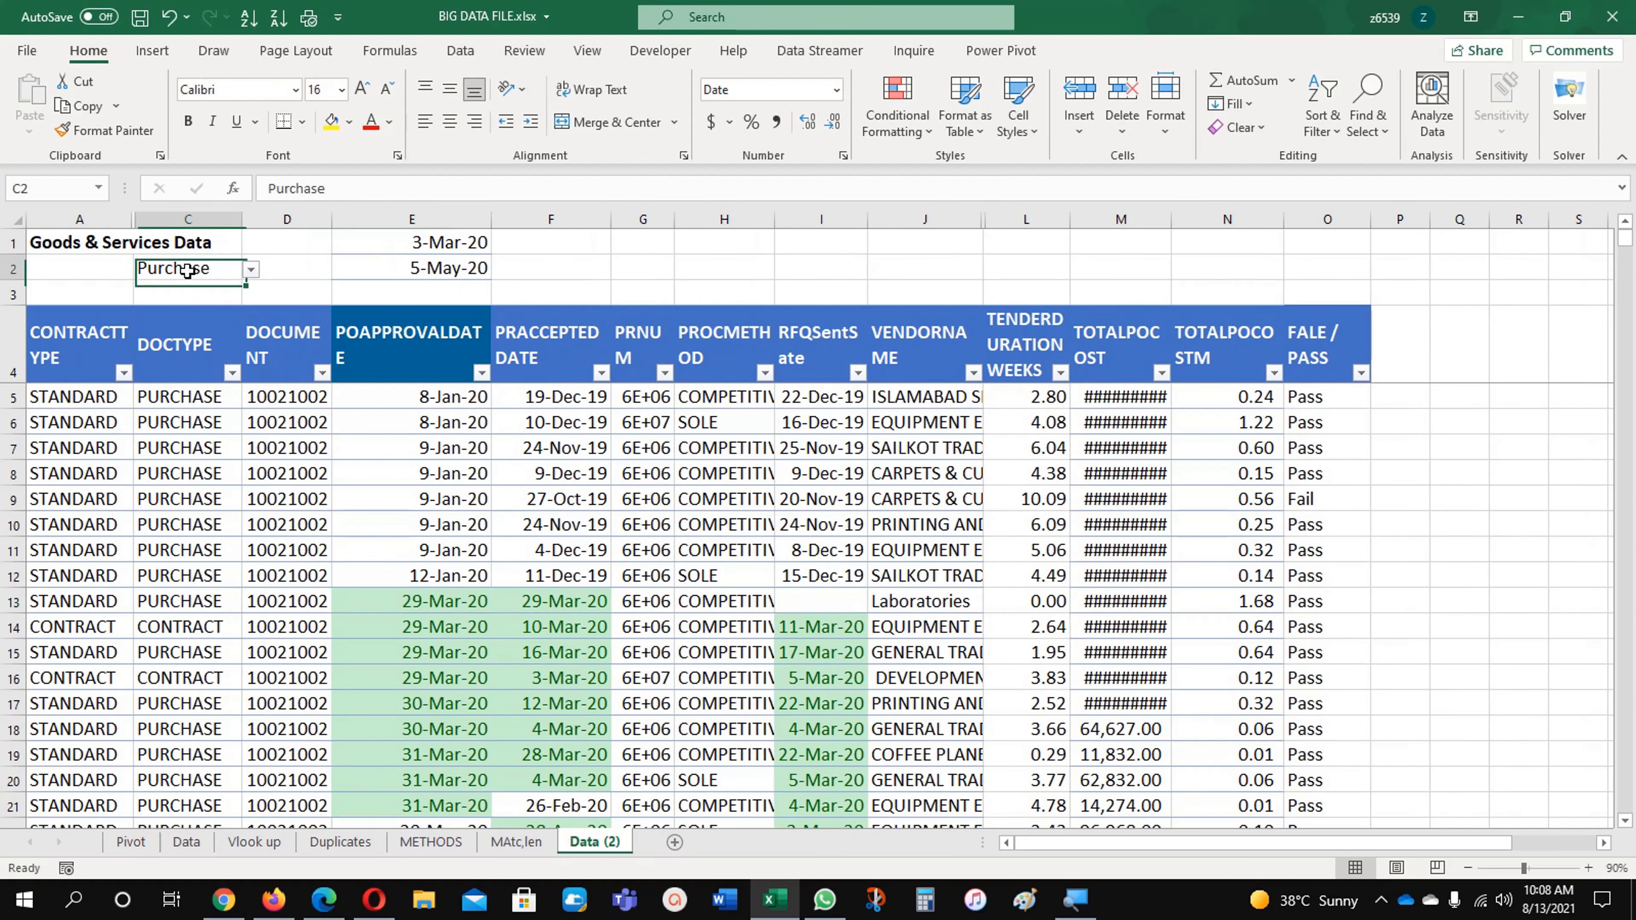
left_click(250, 271)
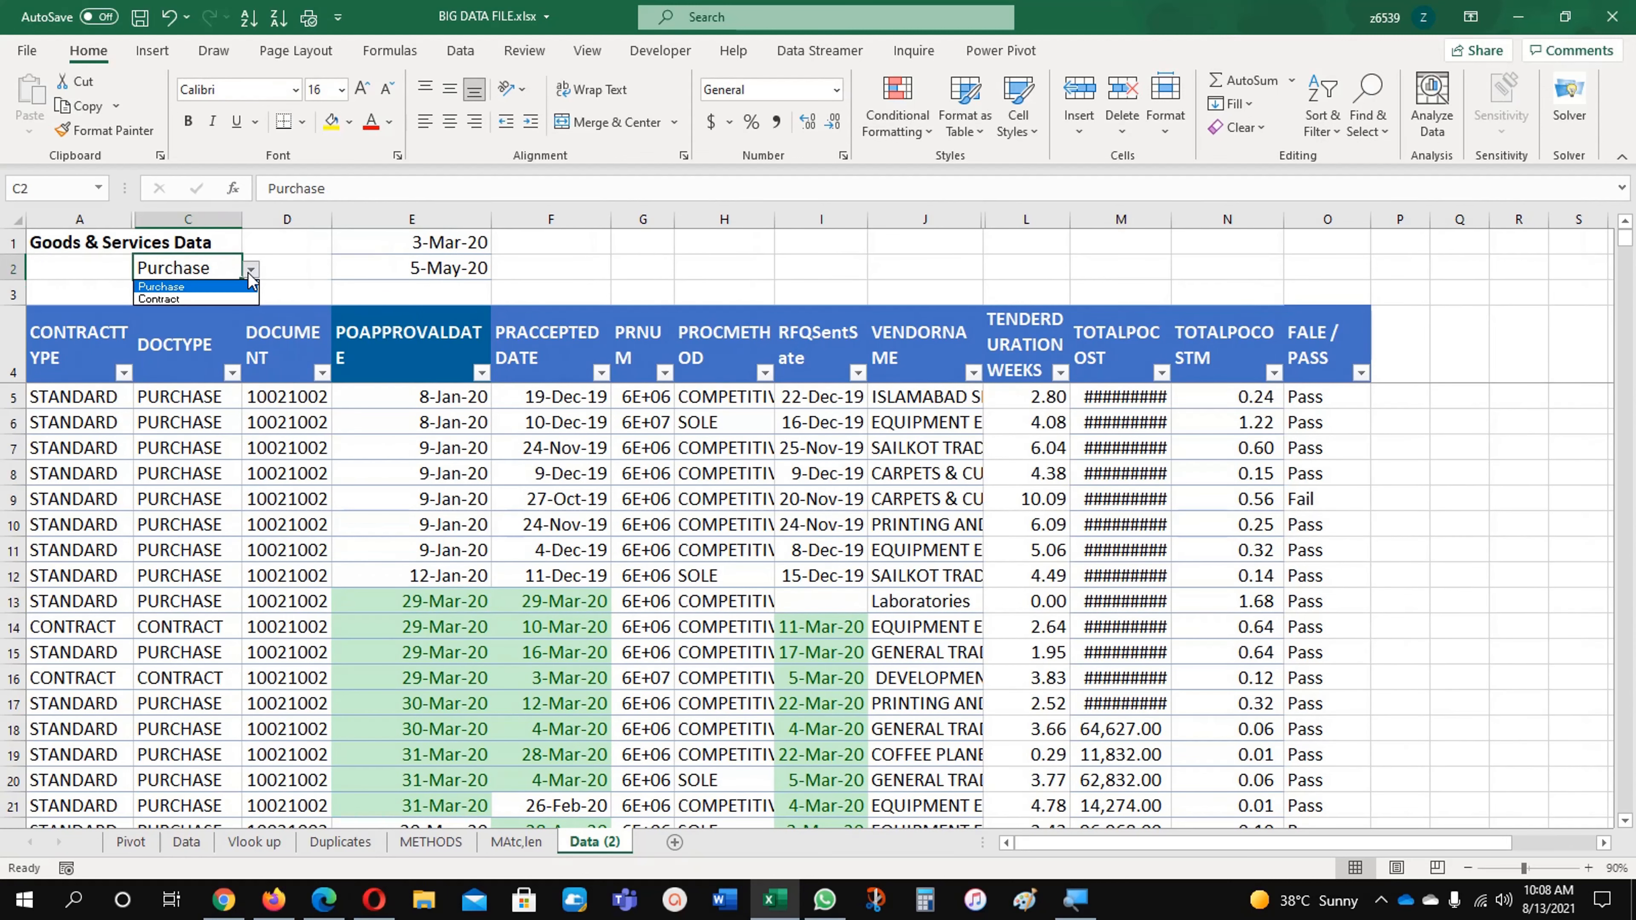
left_click(211, 299)
left_click(199, 443)
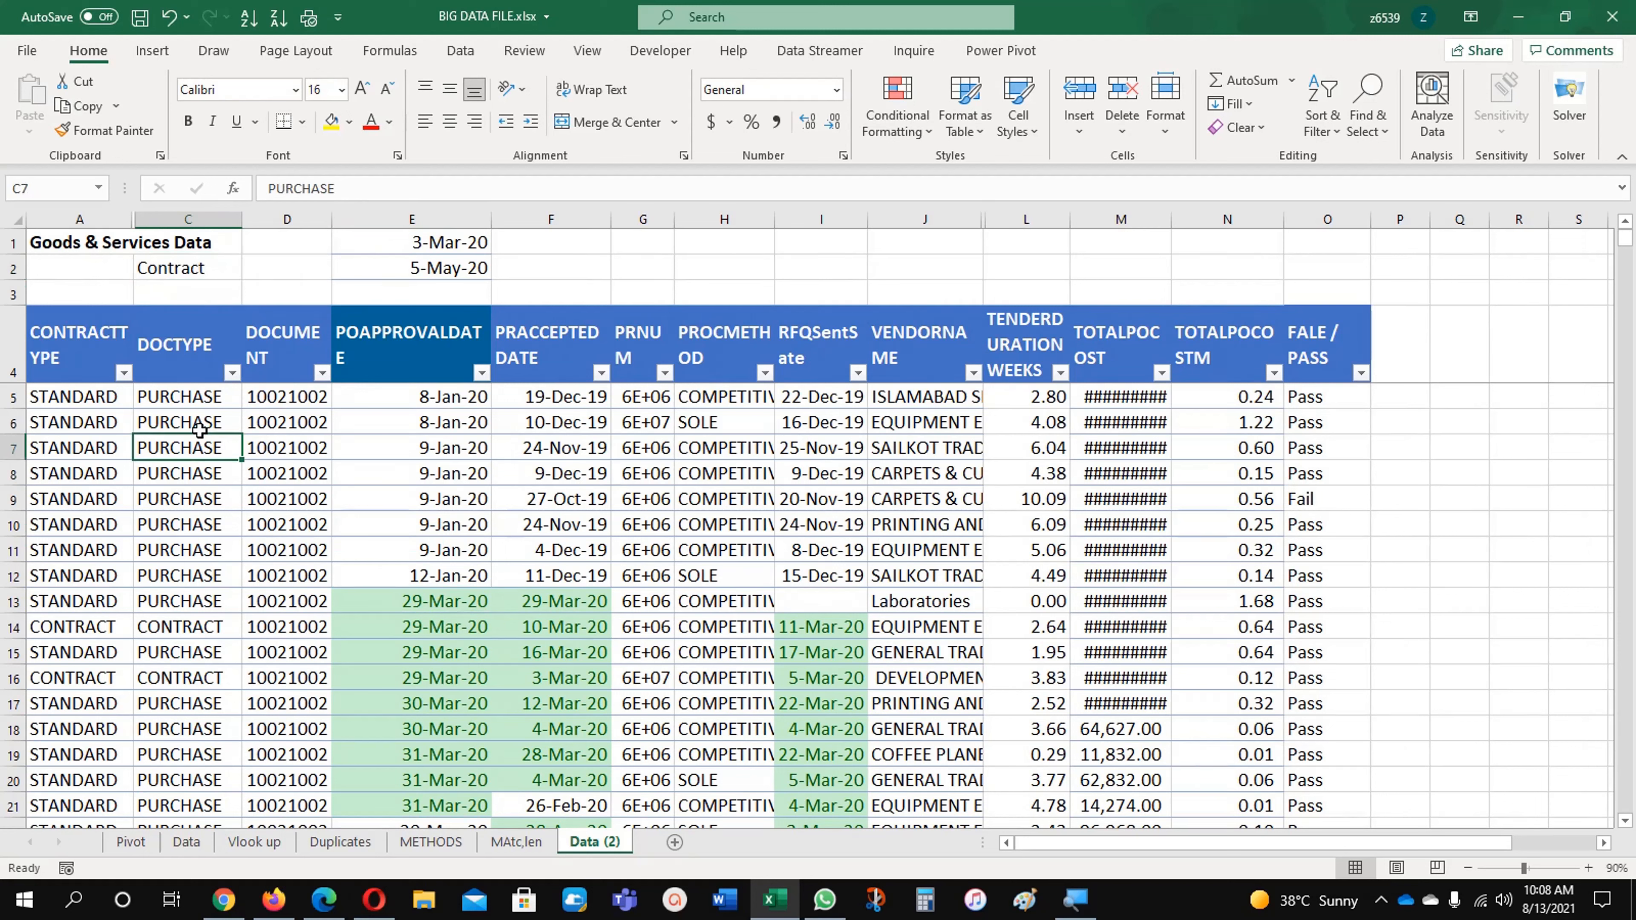
Step: Set the document type in C2 back to Purchase
left_click(201, 272)
left_click(251, 269)
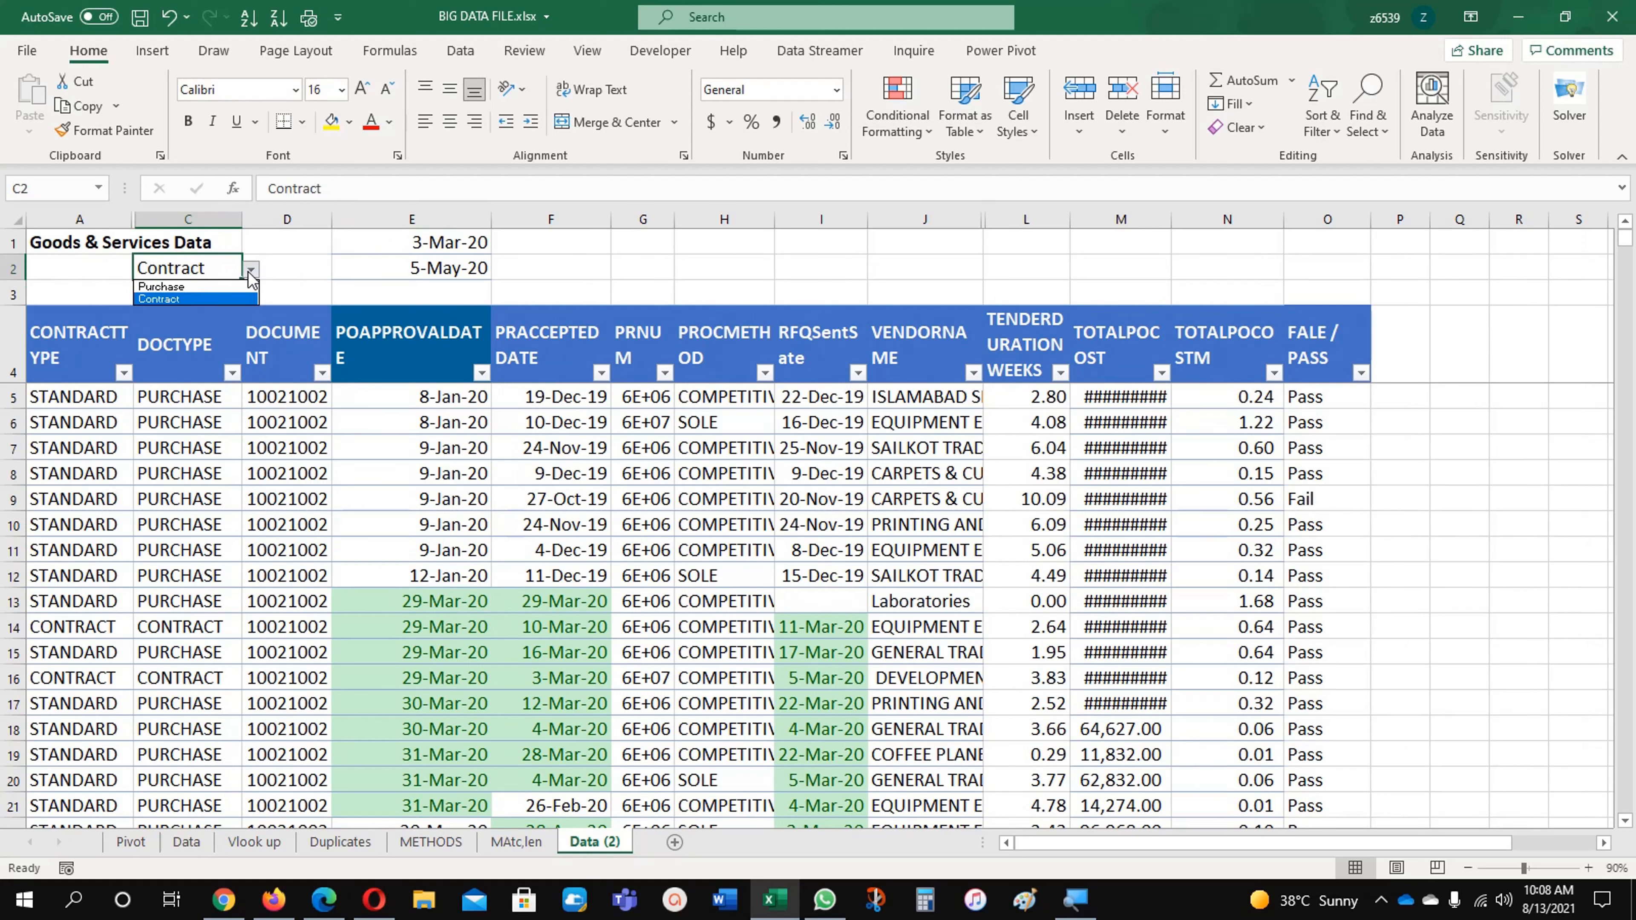
left_click(218, 288)
left_click(194, 443)
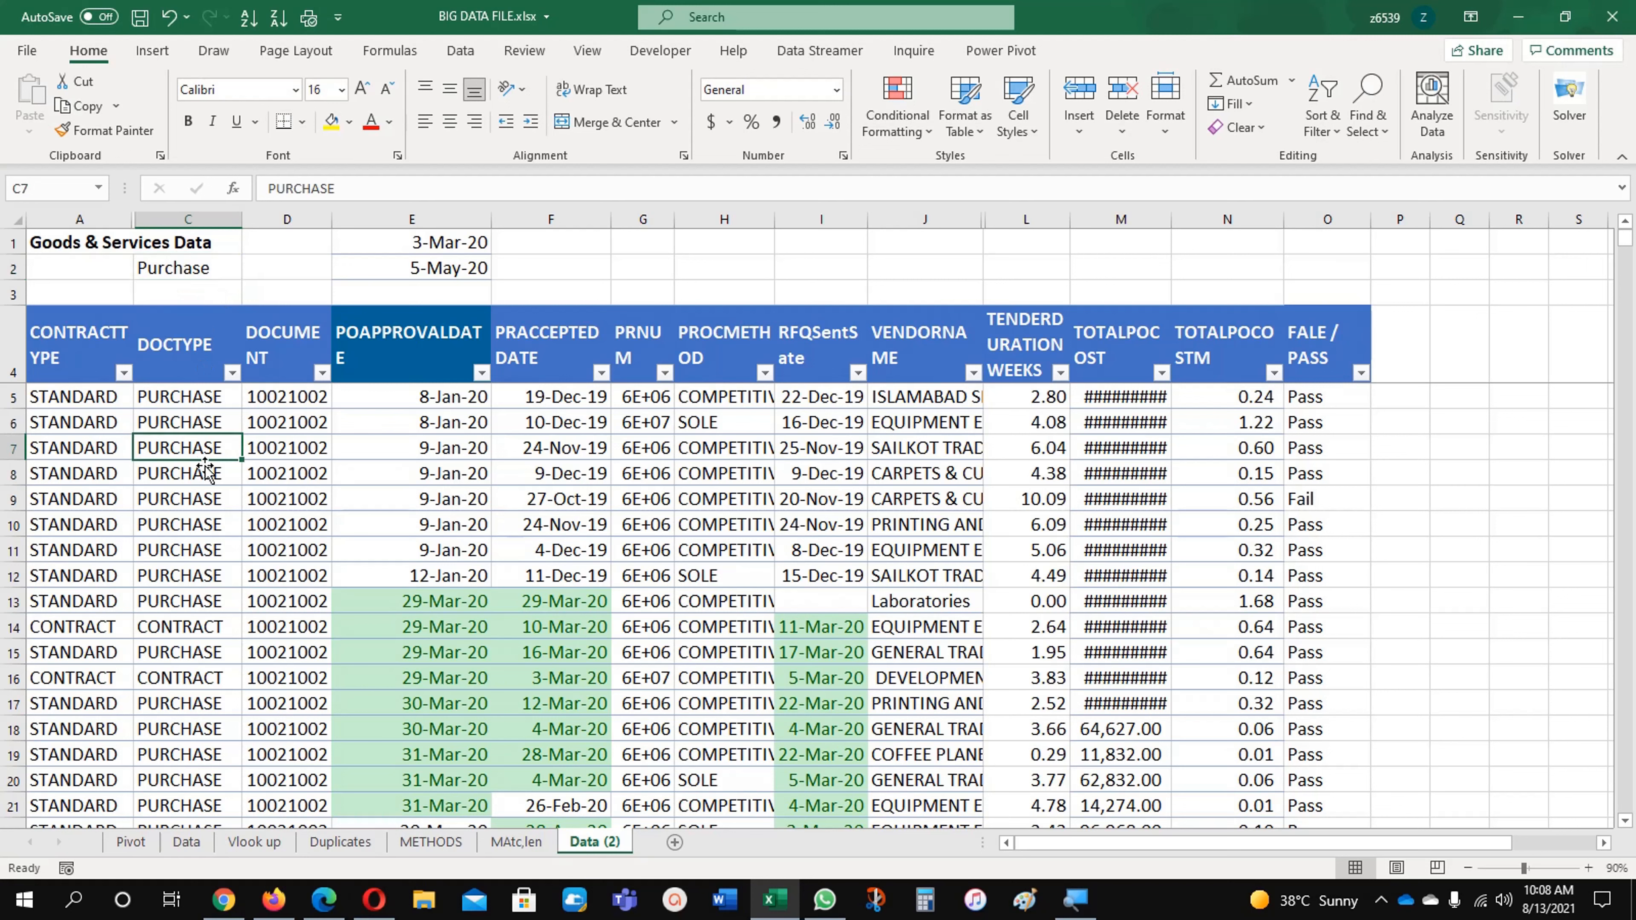
left_click(219, 273)
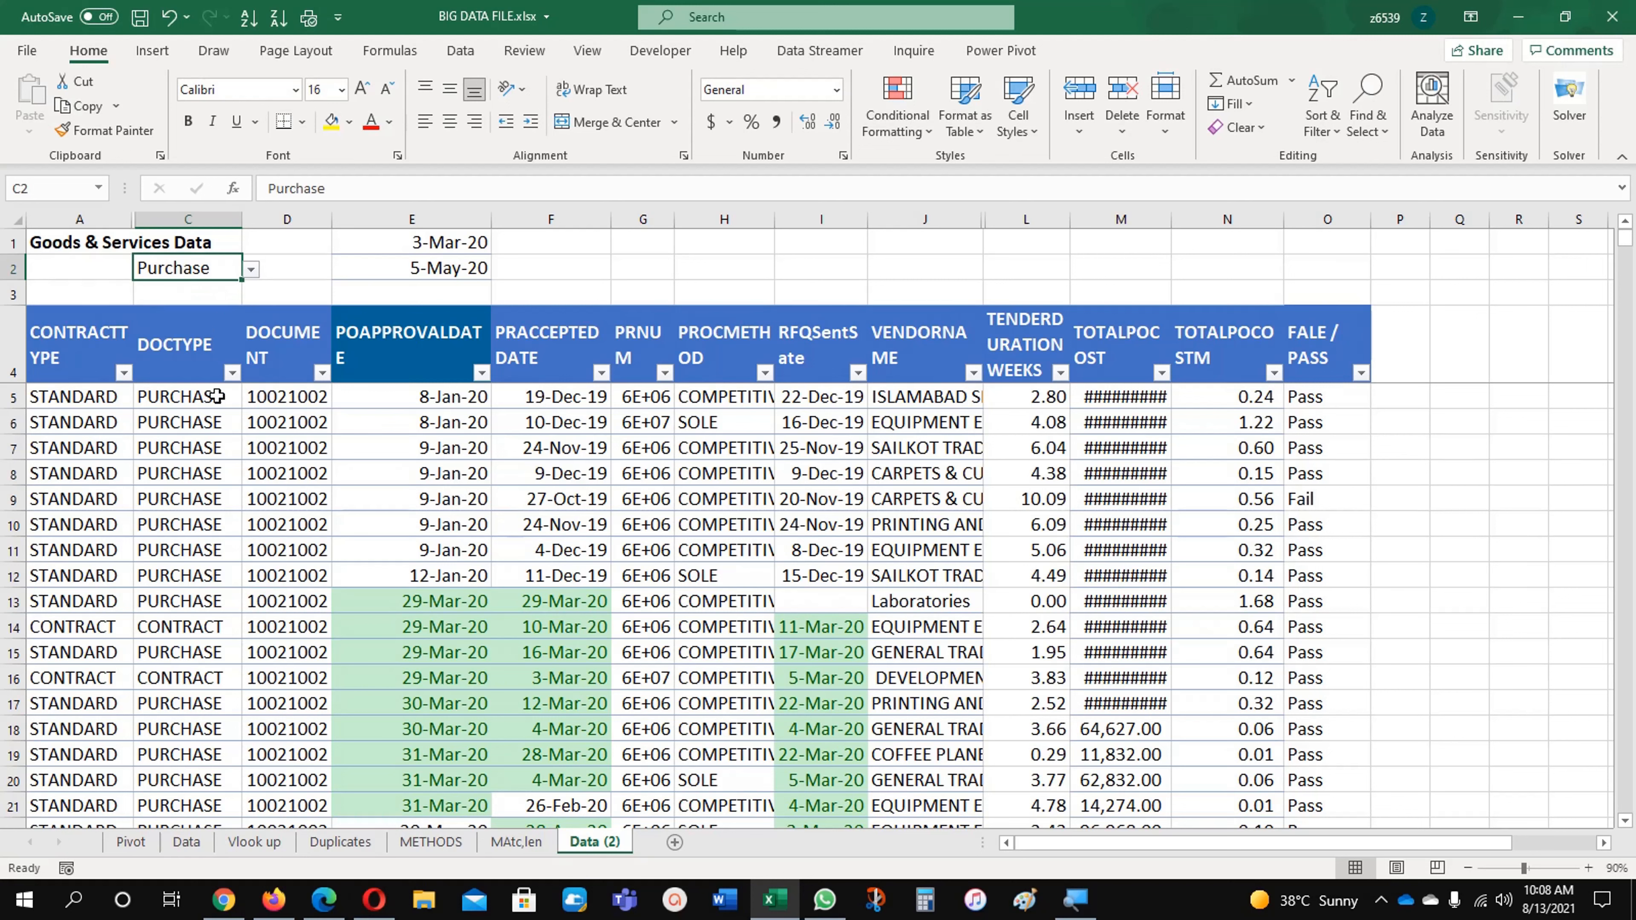
Step: Delete the conditional formatting rule that highlights values between E1 and E2 from the data range
left_click(185, 527)
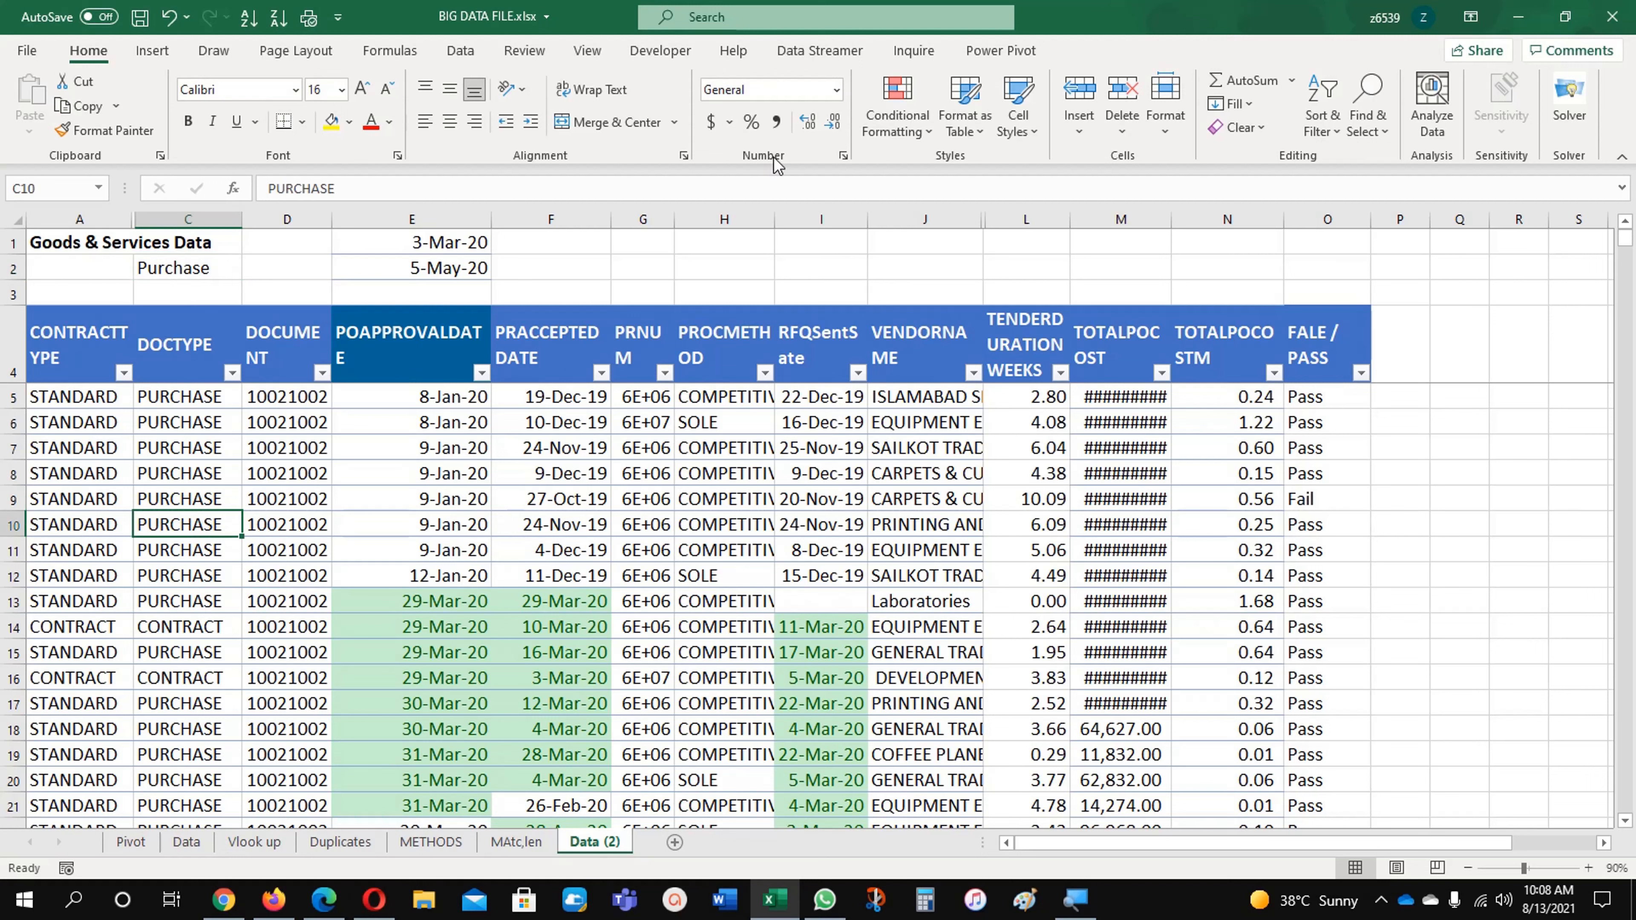
left_click(898, 106)
left_click(954, 474)
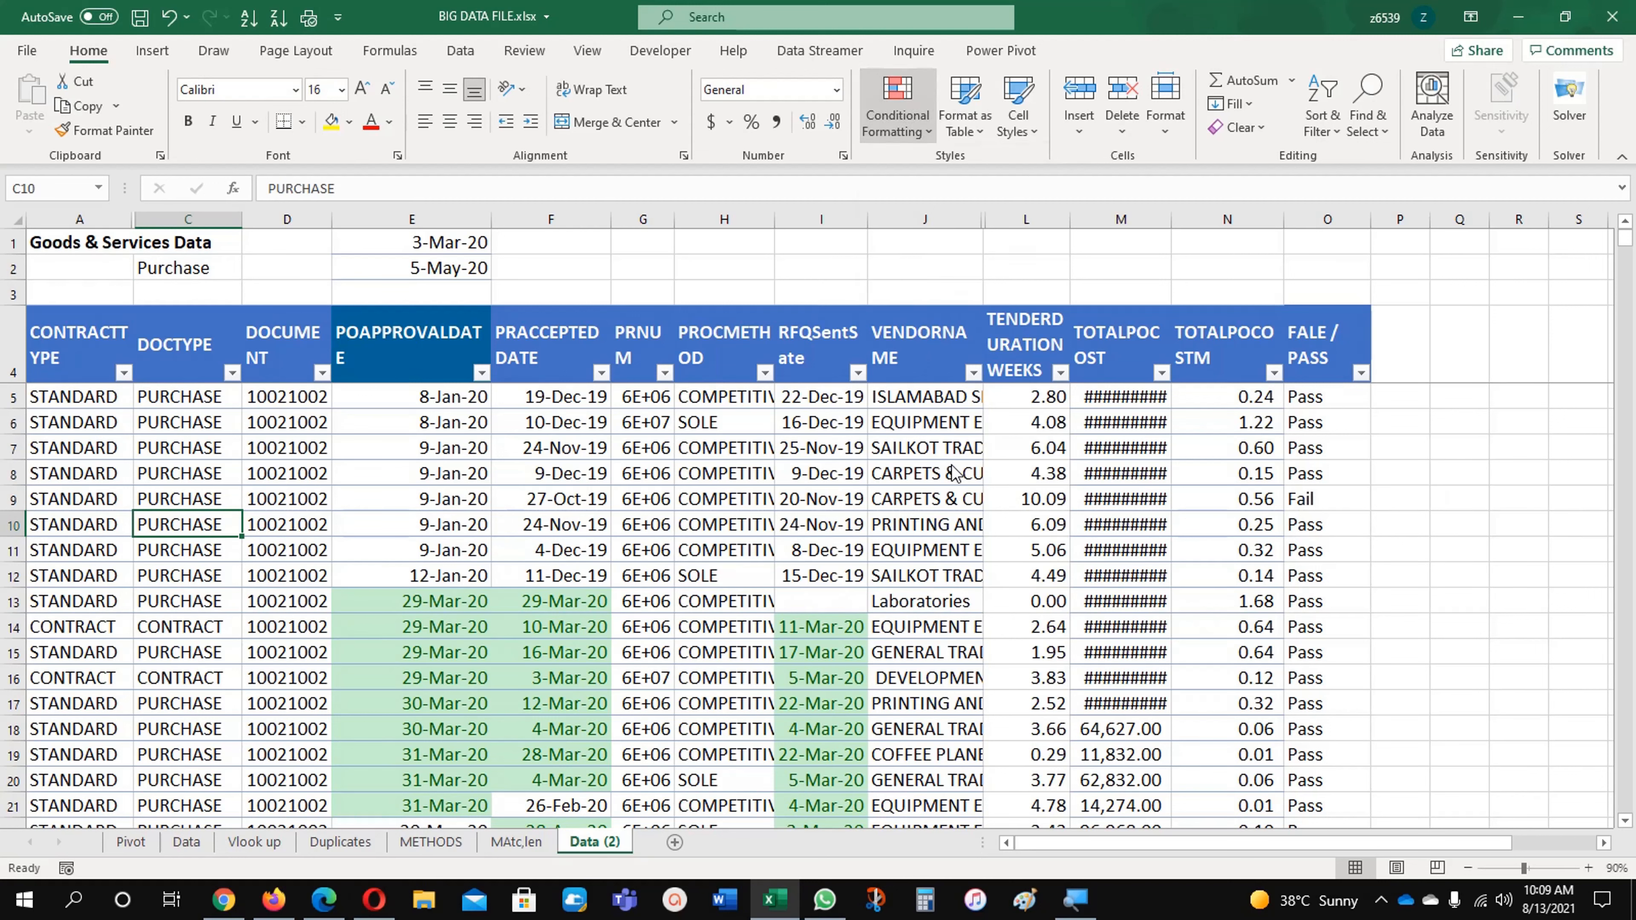
left_click(834, 332)
left_click(899, 275)
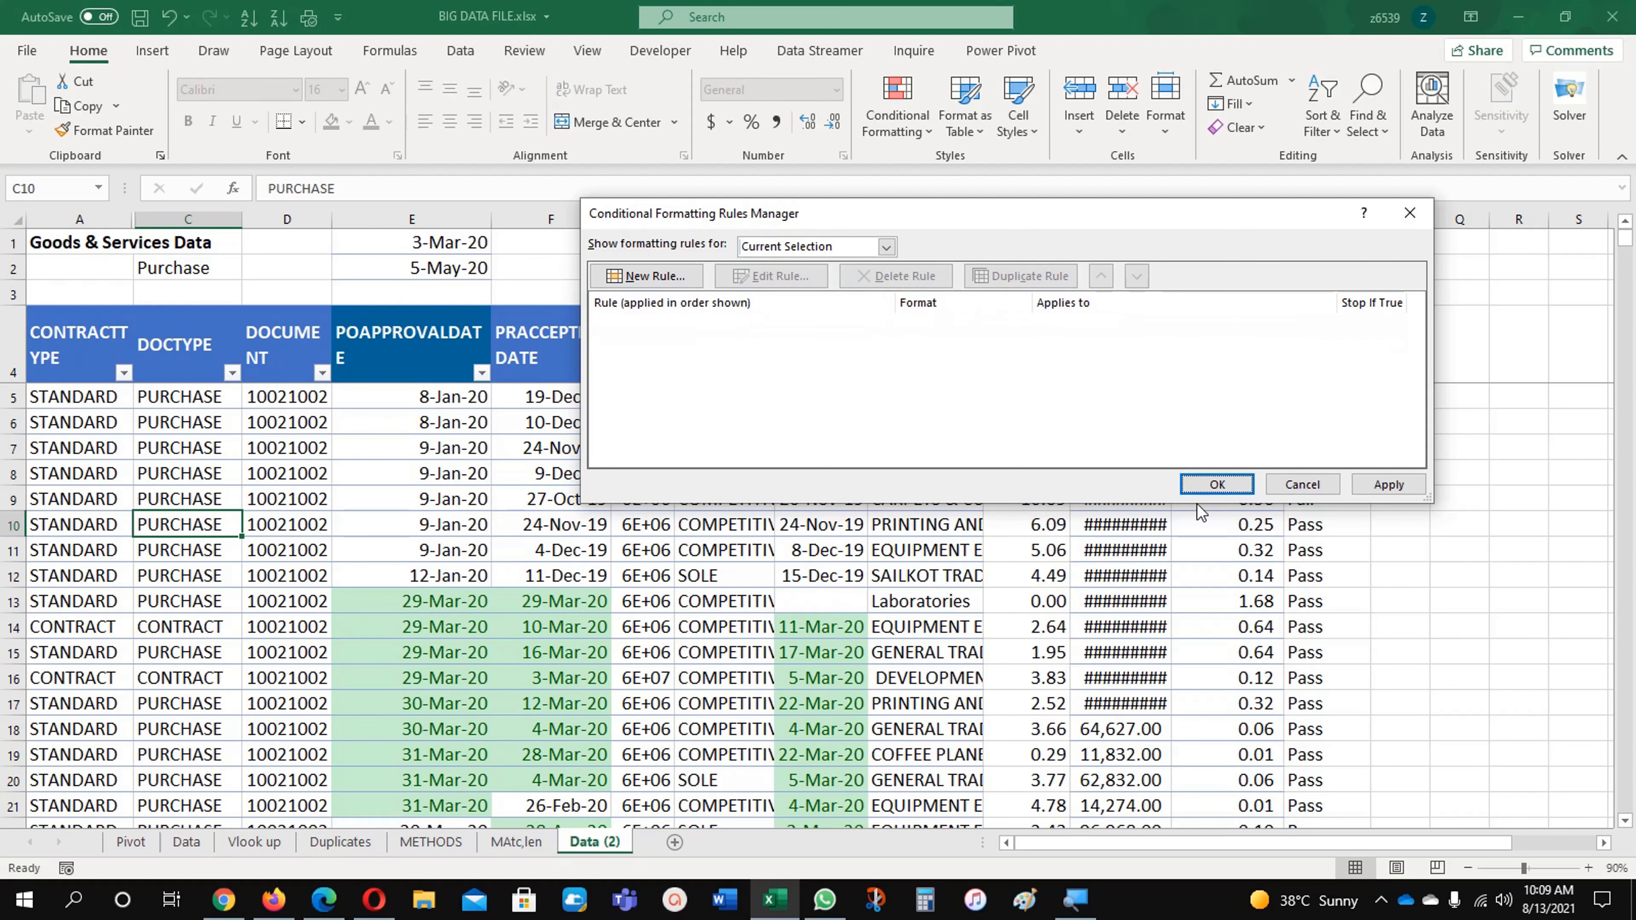
left_click(1218, 484)
left_click(542, 504)
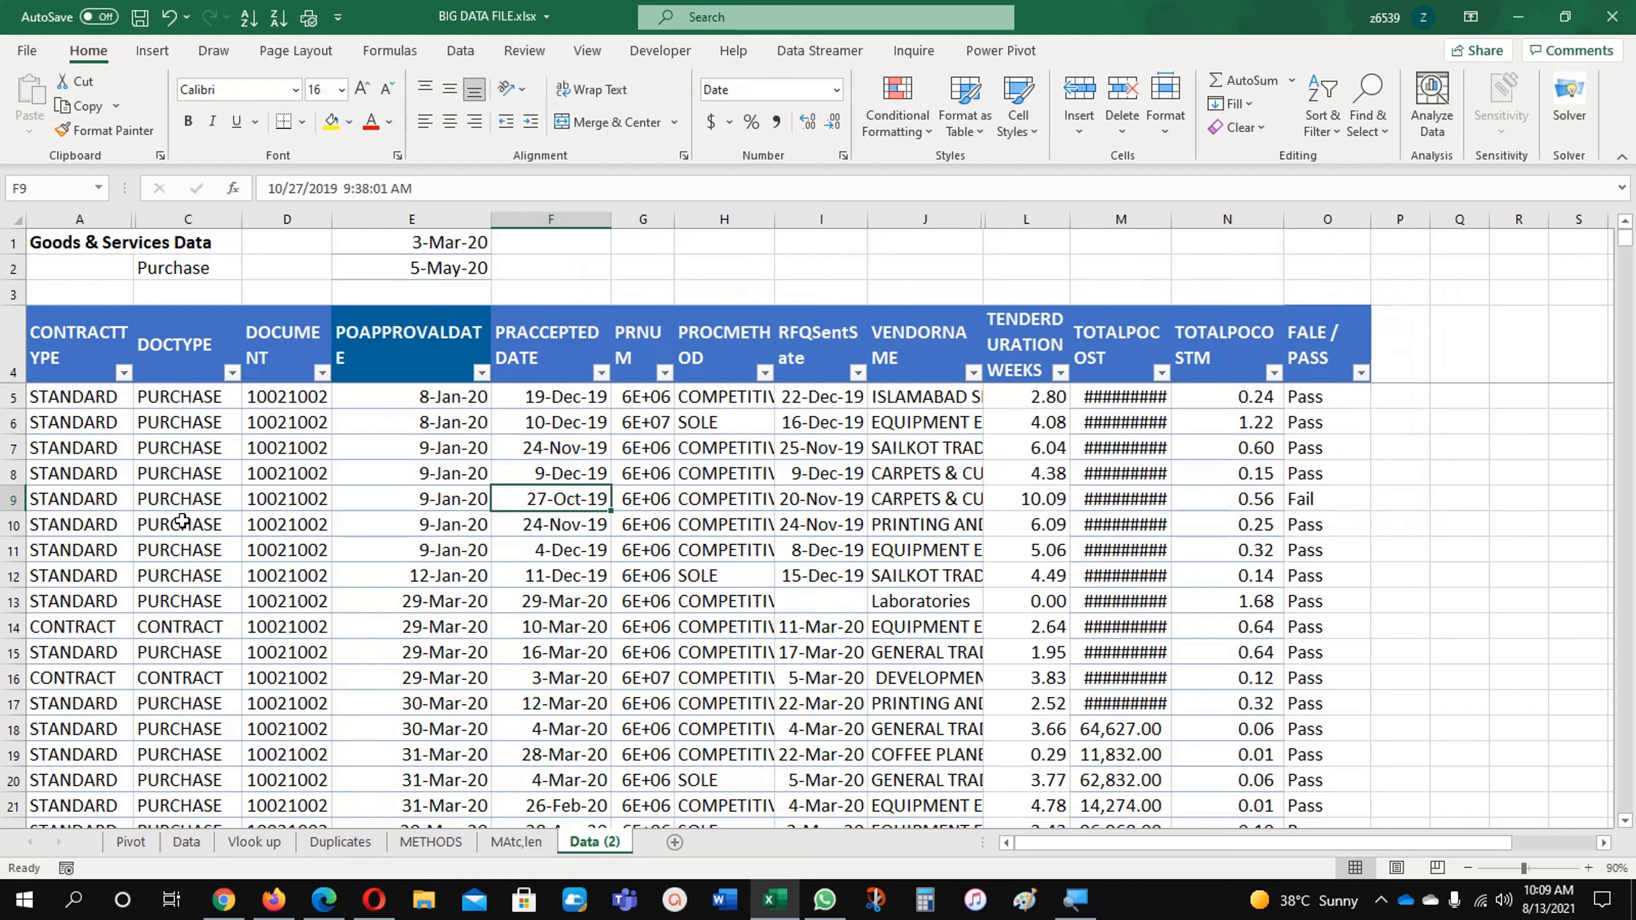
Step: Create a formula-based conditional formatting rule on C5 with the formula =$C5=$C$2
left_click(193, 403)
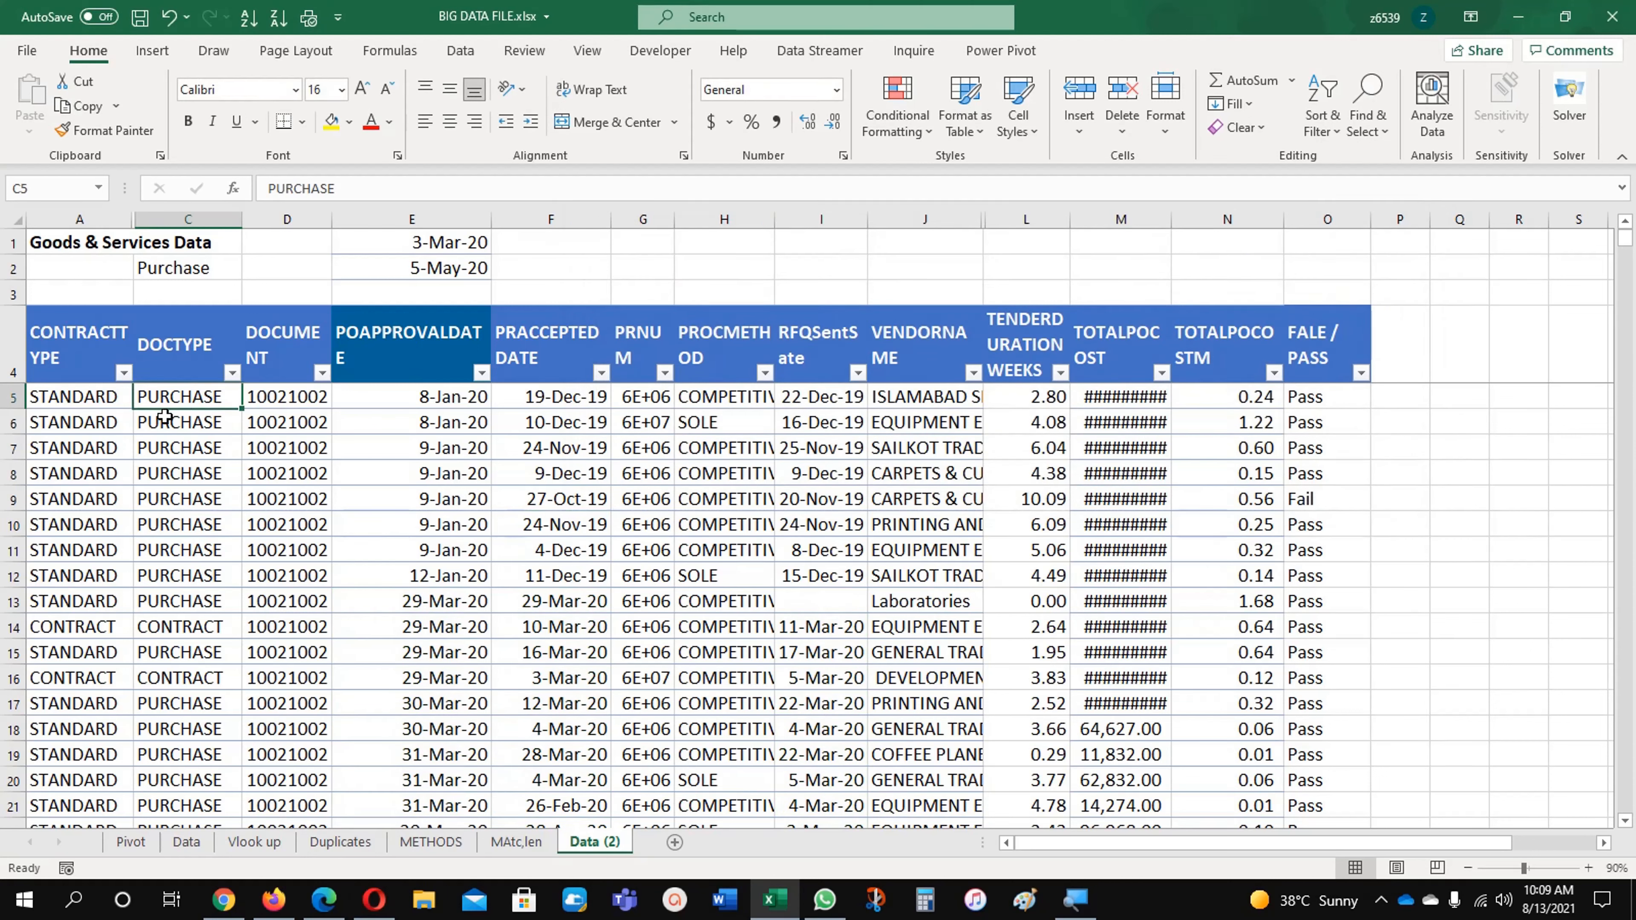
left_click(886, 104)
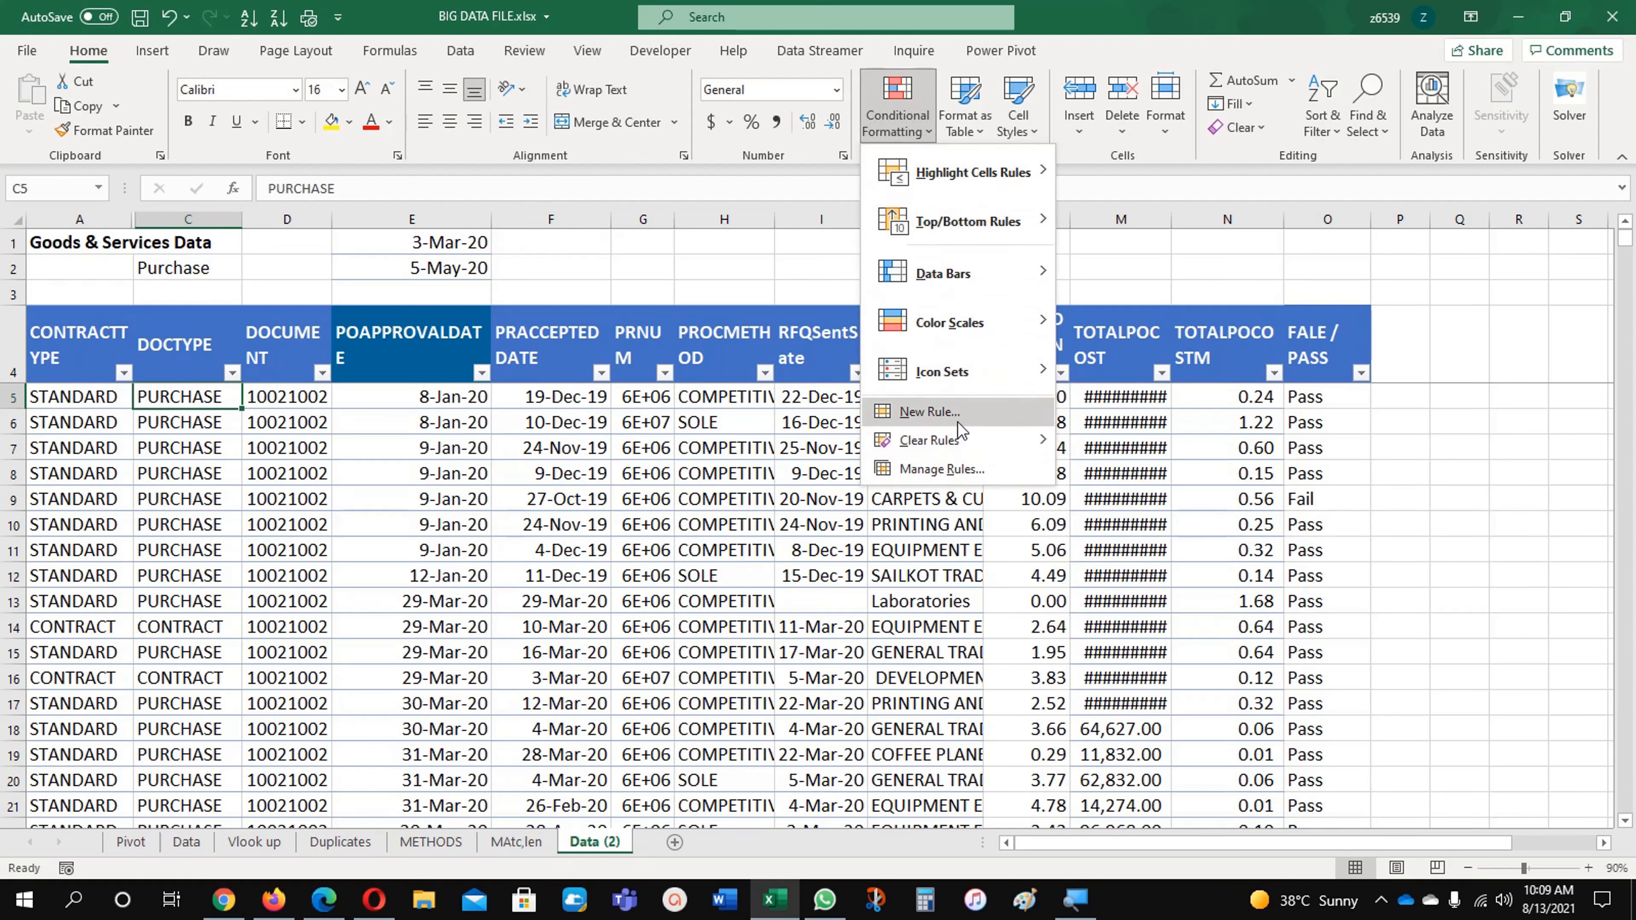
left_click(909, 411)
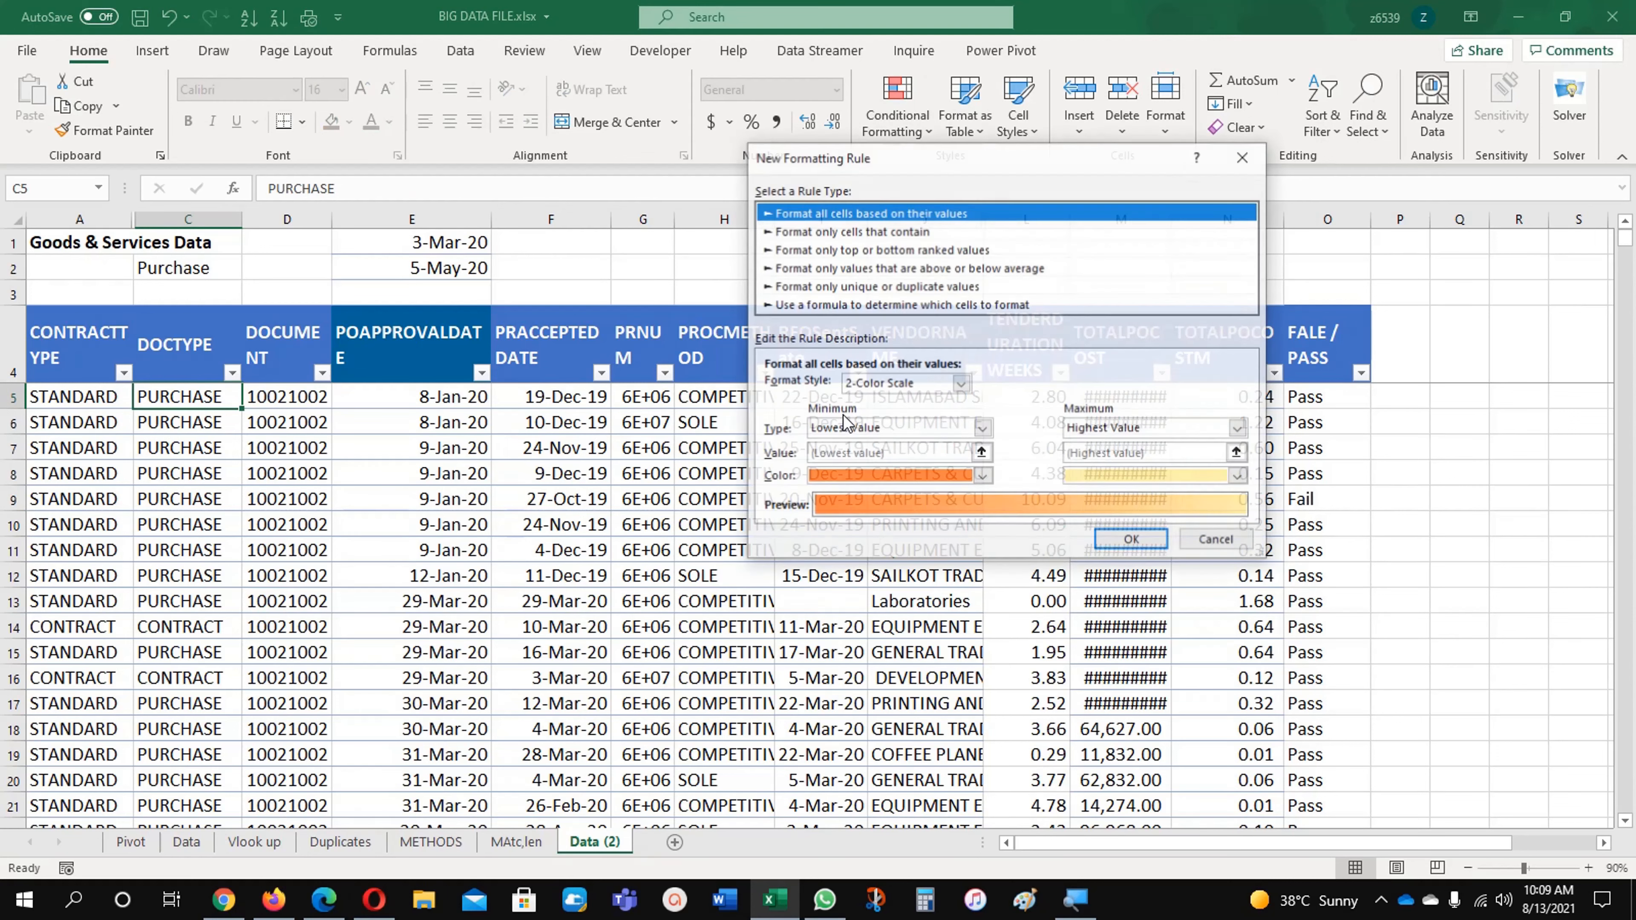
left_click(888, 307)
left_click(874, 388)
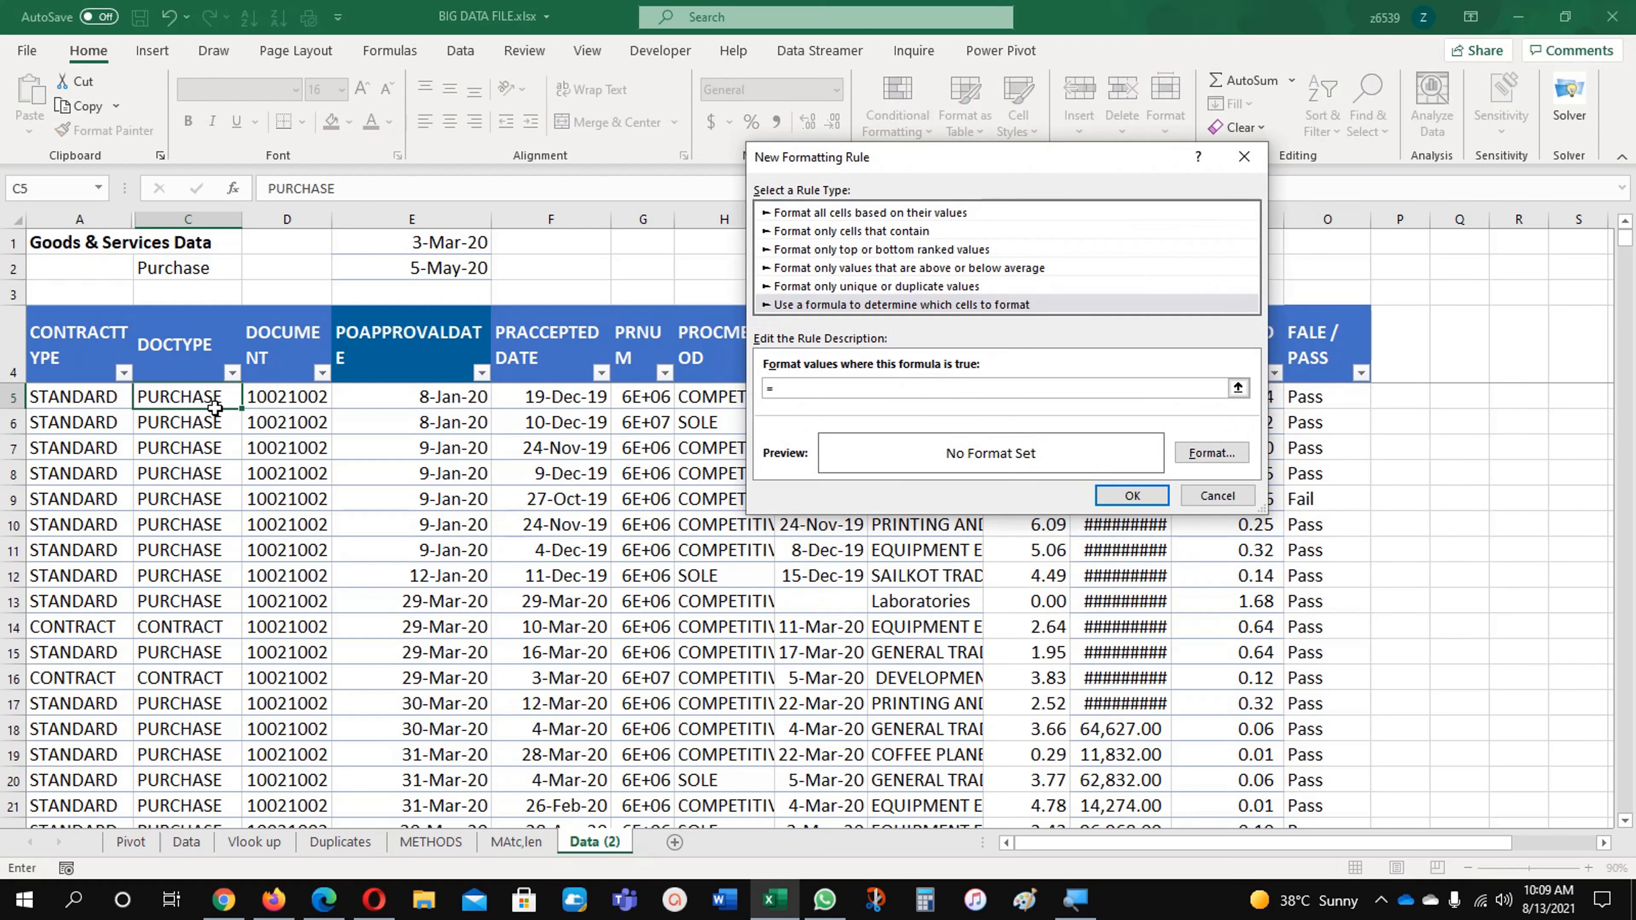
left_click(212, 396)
type("=")
left_click(215, 271)
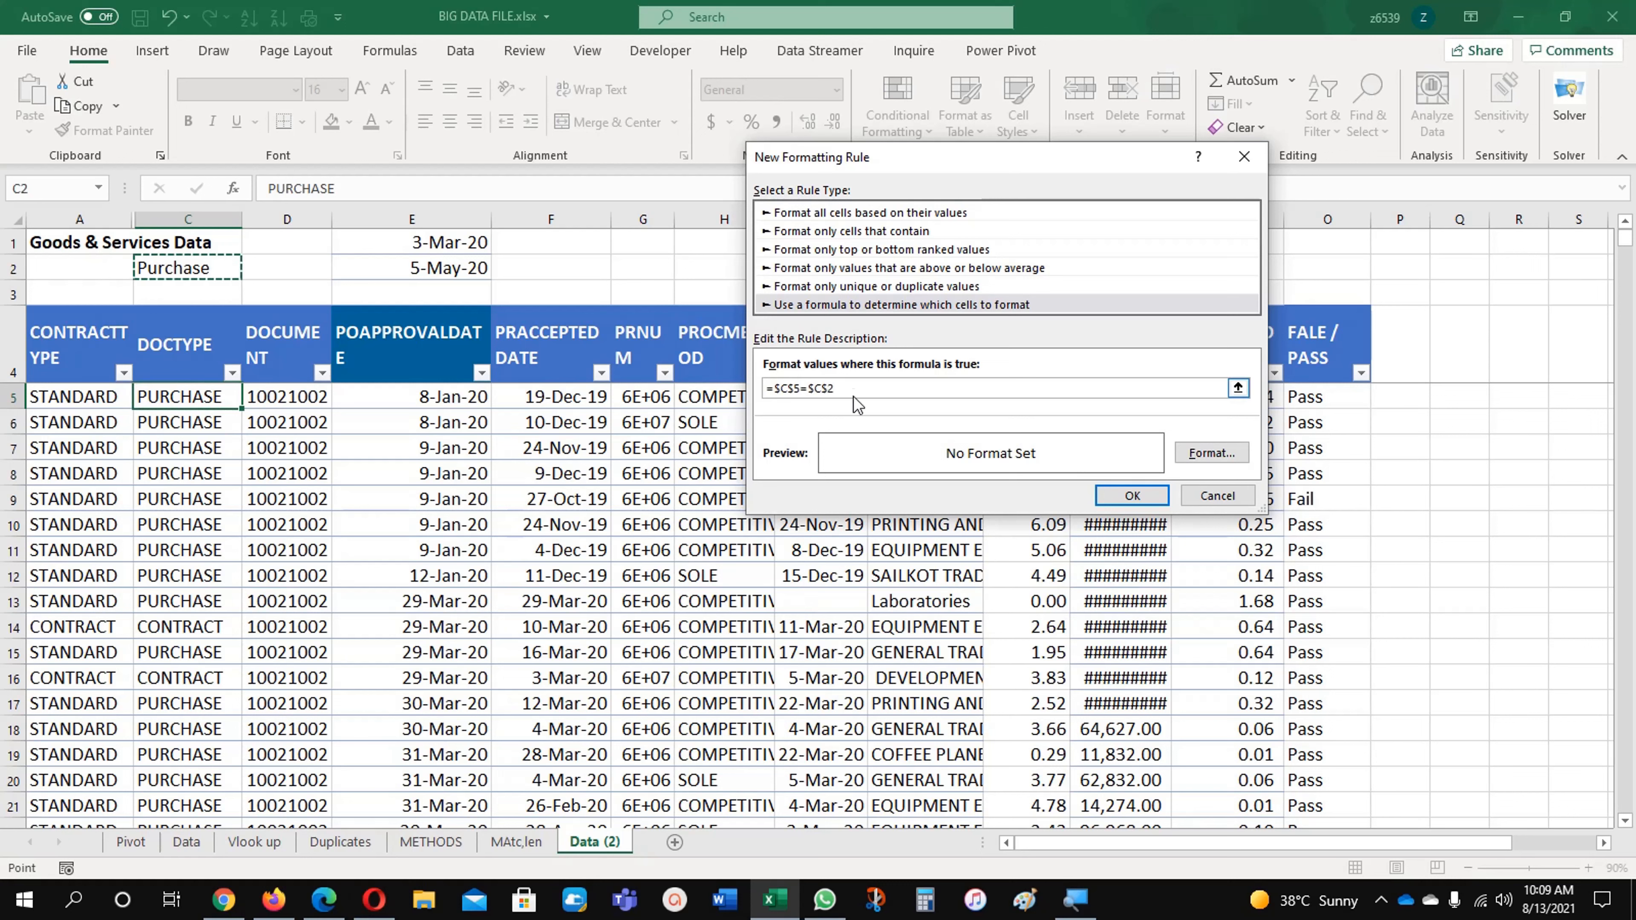
left_click(786, 387)
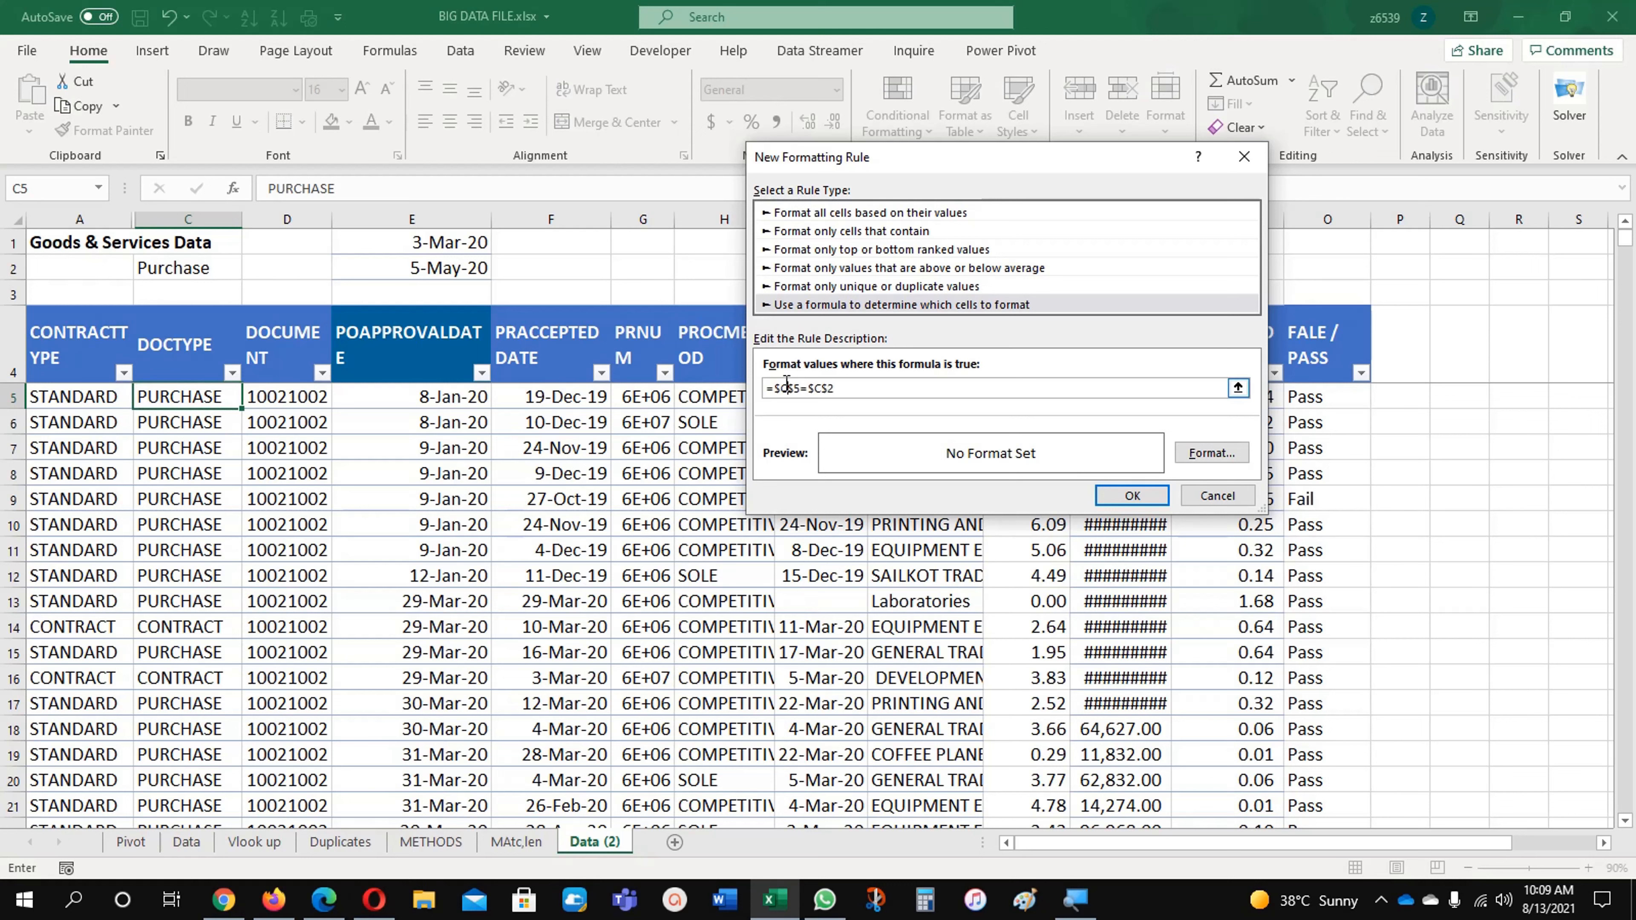
key("F4")
left_click(1130, 496)
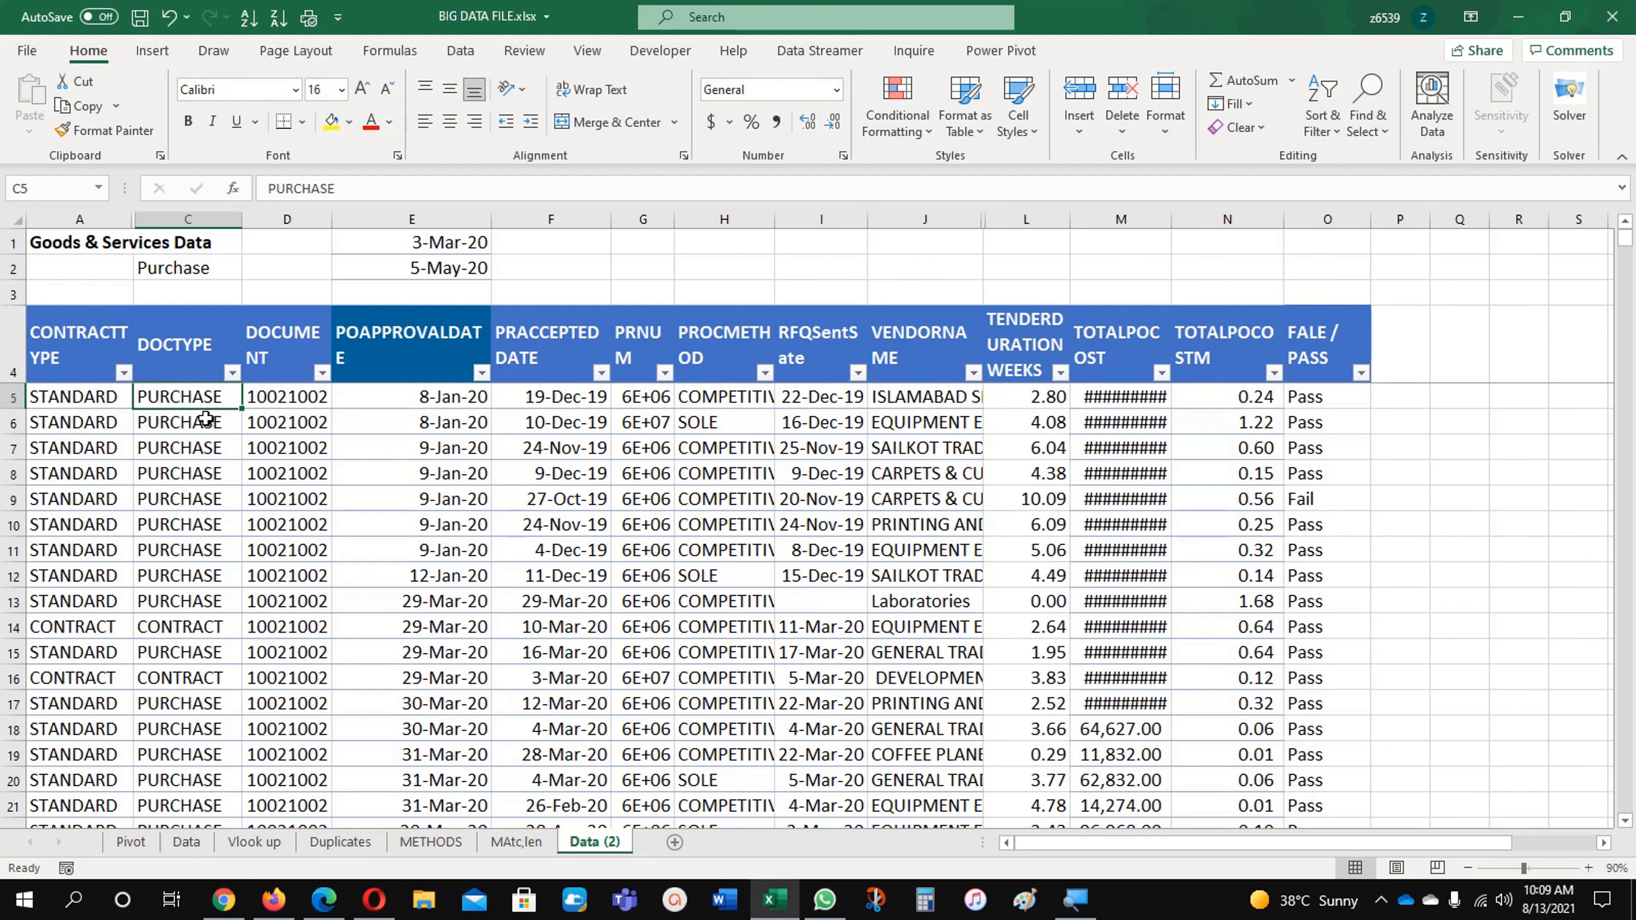
Step: Edit the =$C5=$C$2 rule's format to a purple fill with a white font
left_click(896, 103)
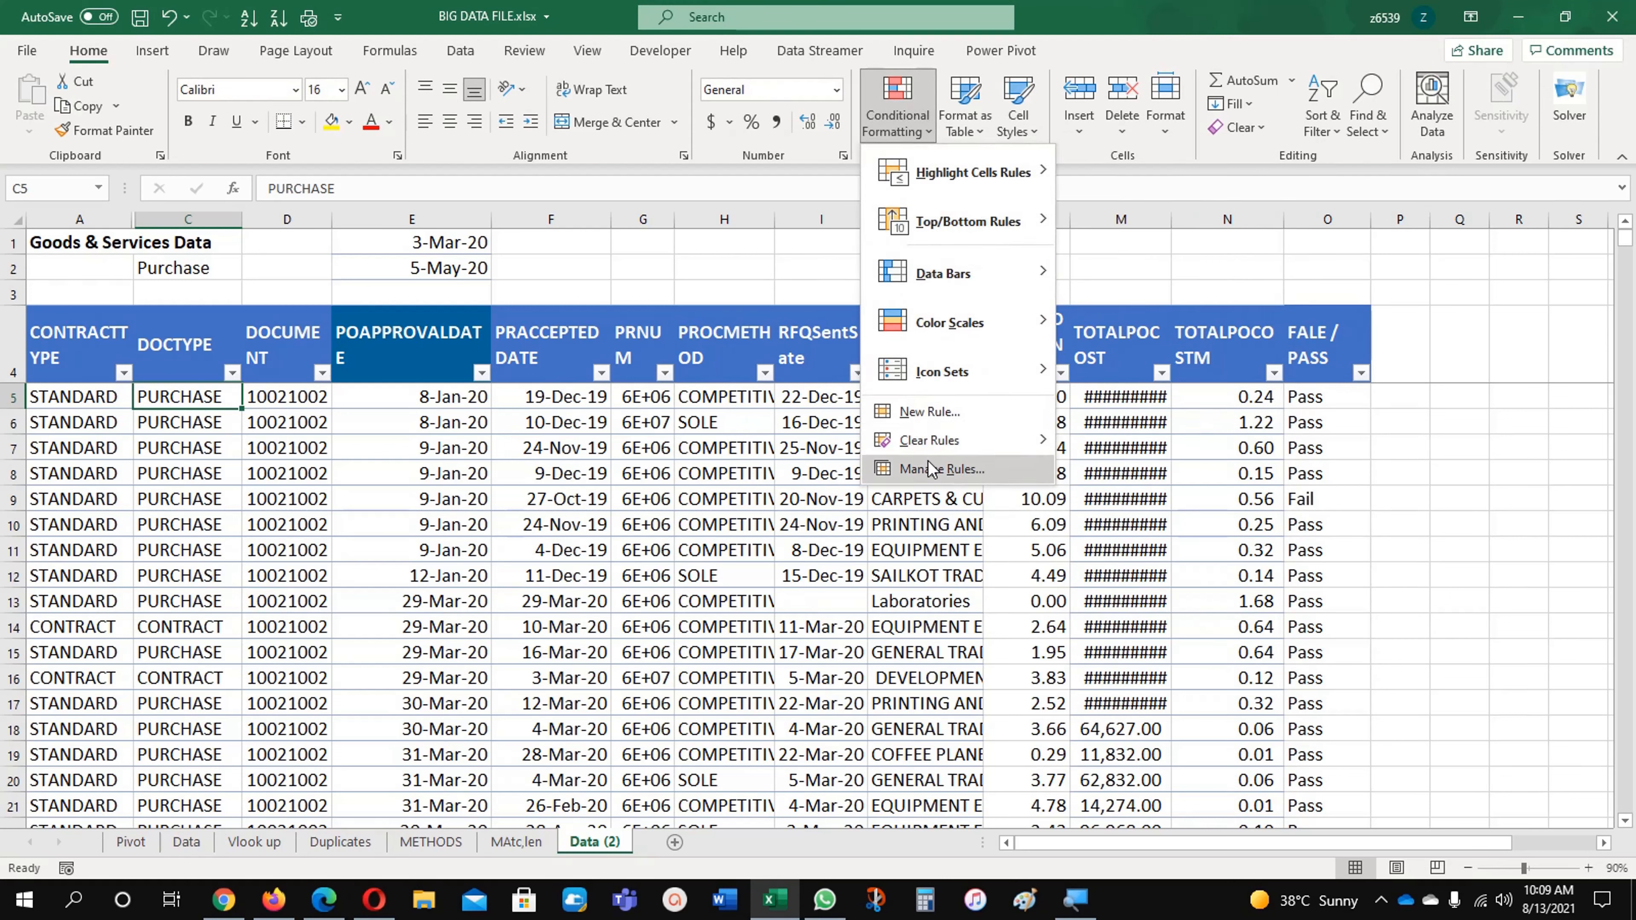
left_click(927, 460)
left_click(993, 308)
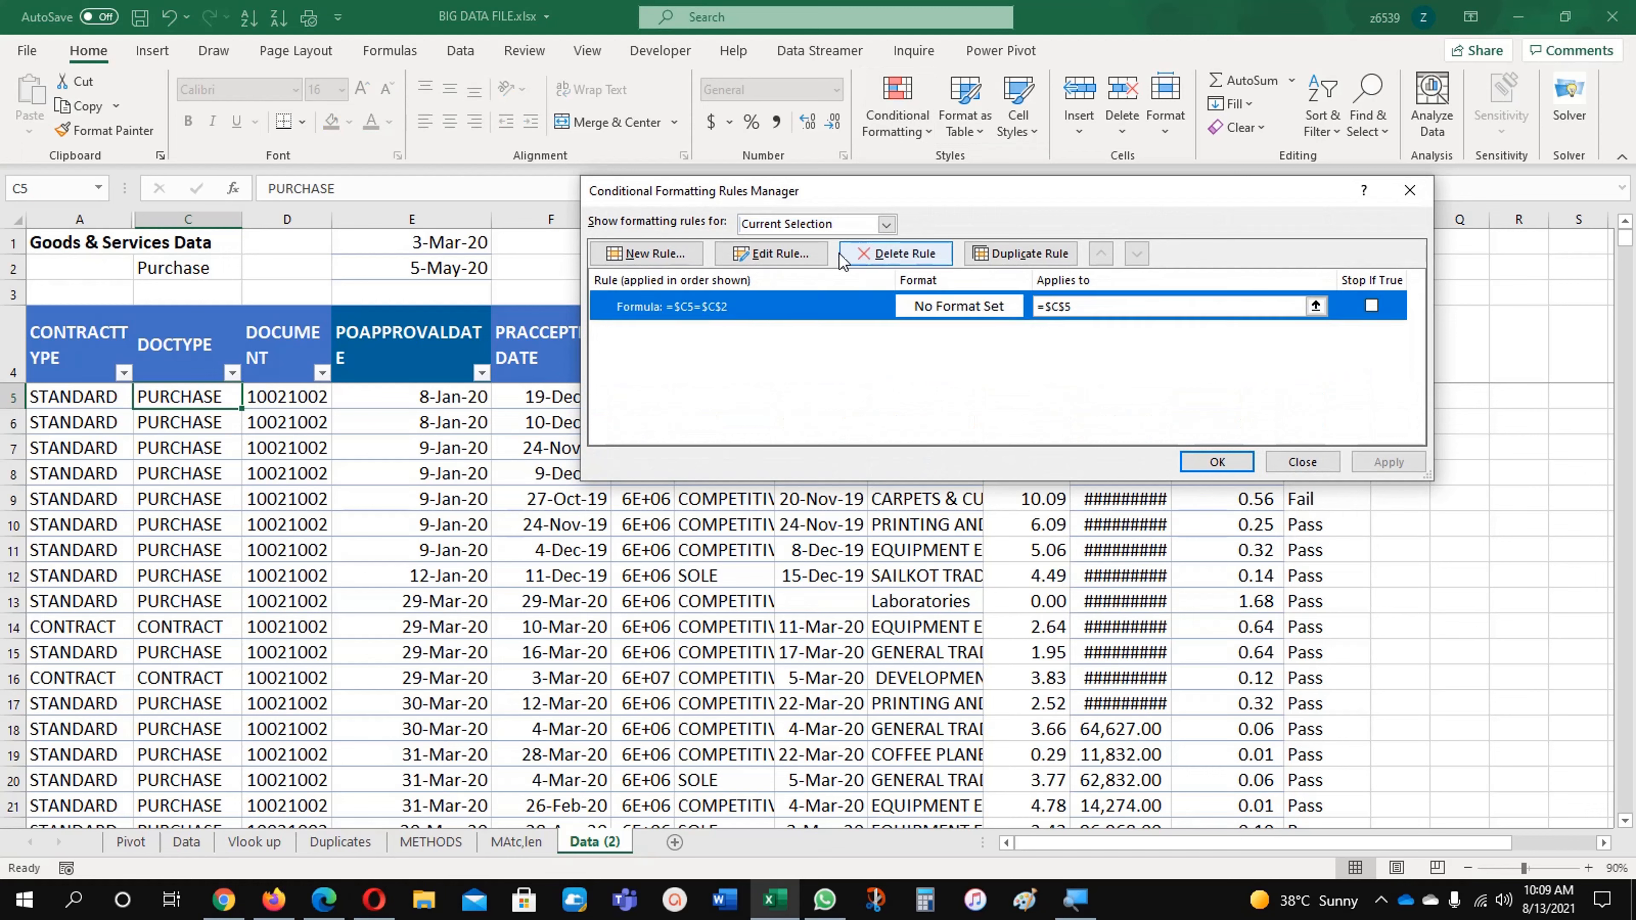
left_click(771, 253)
left_click(1187, 454)
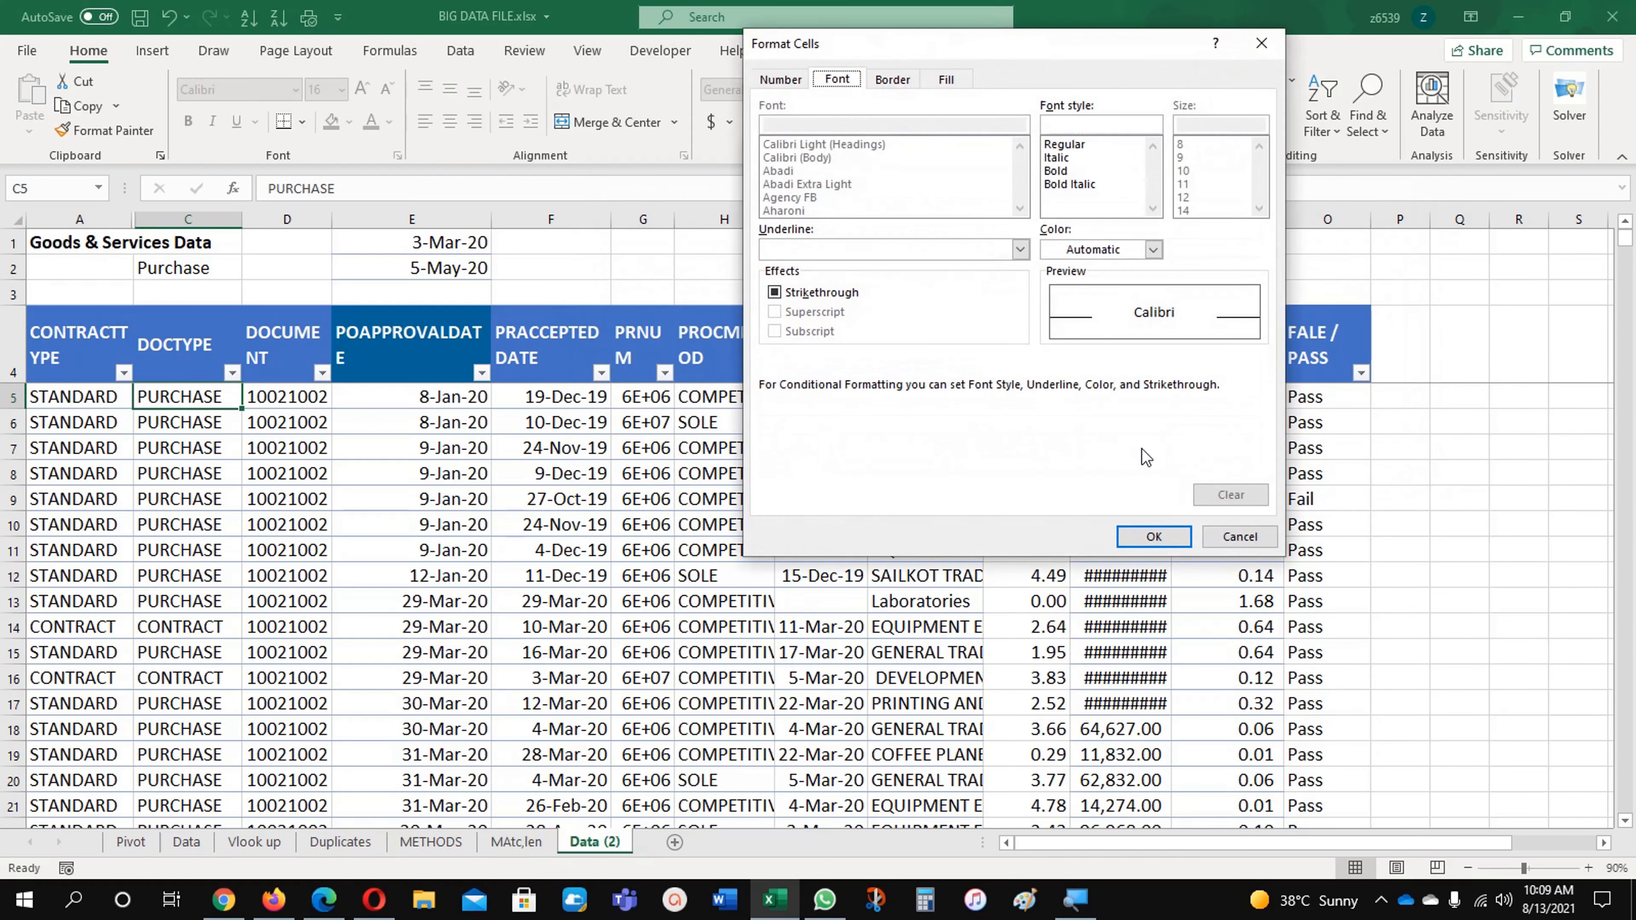
left_click(958, 81)
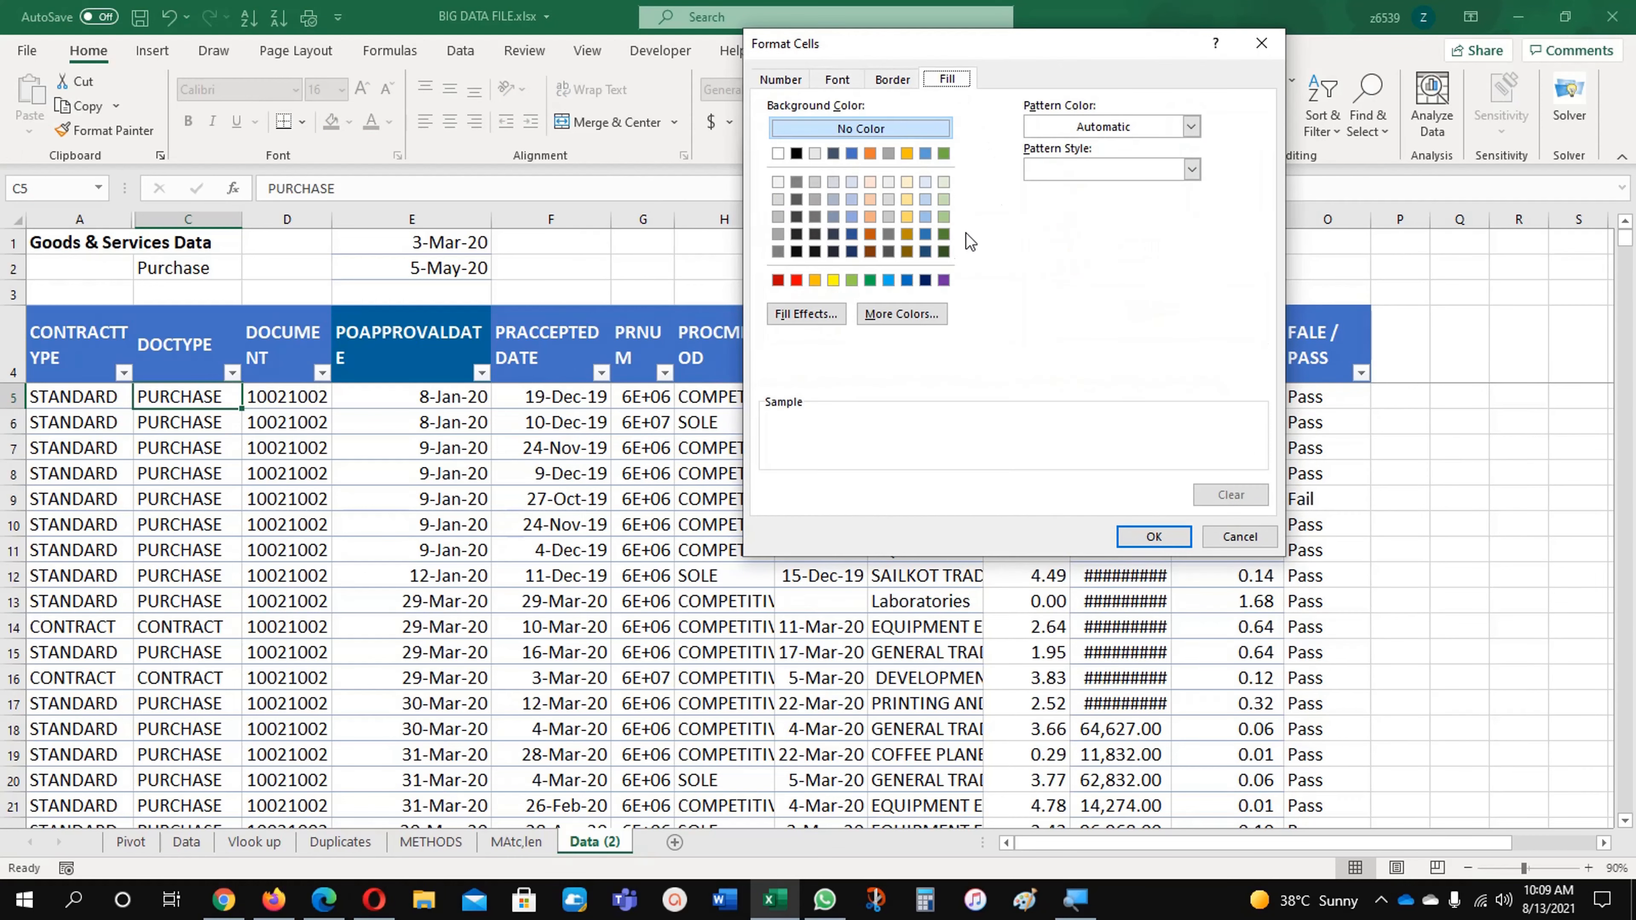
left_click(944, 280)
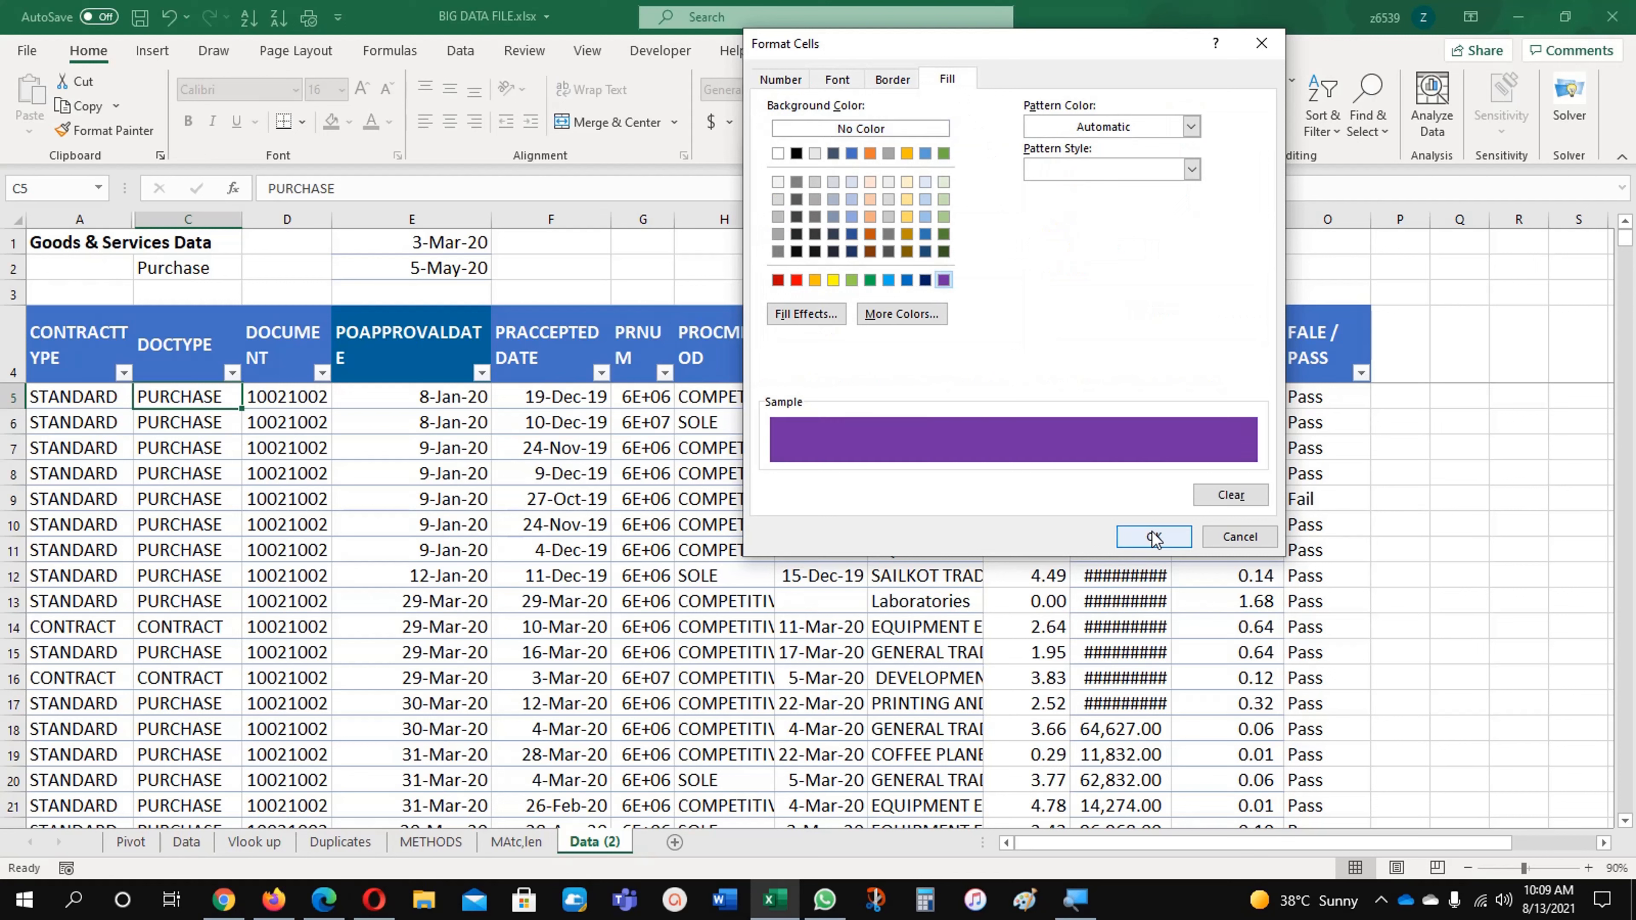
left_click(850, 86)
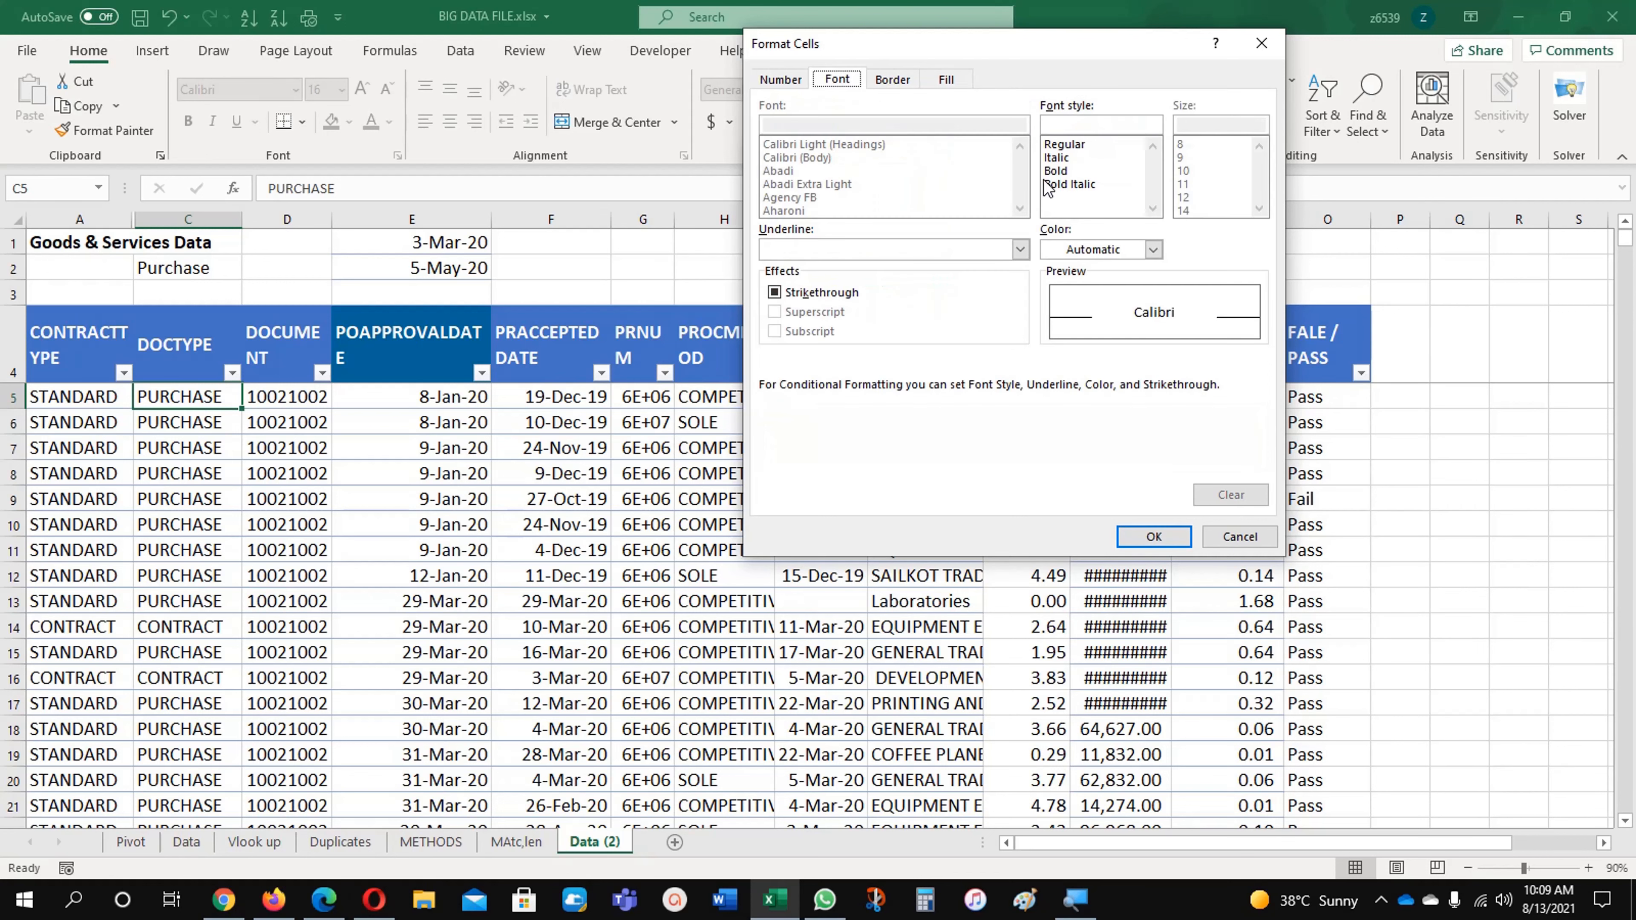
left_click(1152, 248)
left_click(1051, 331)
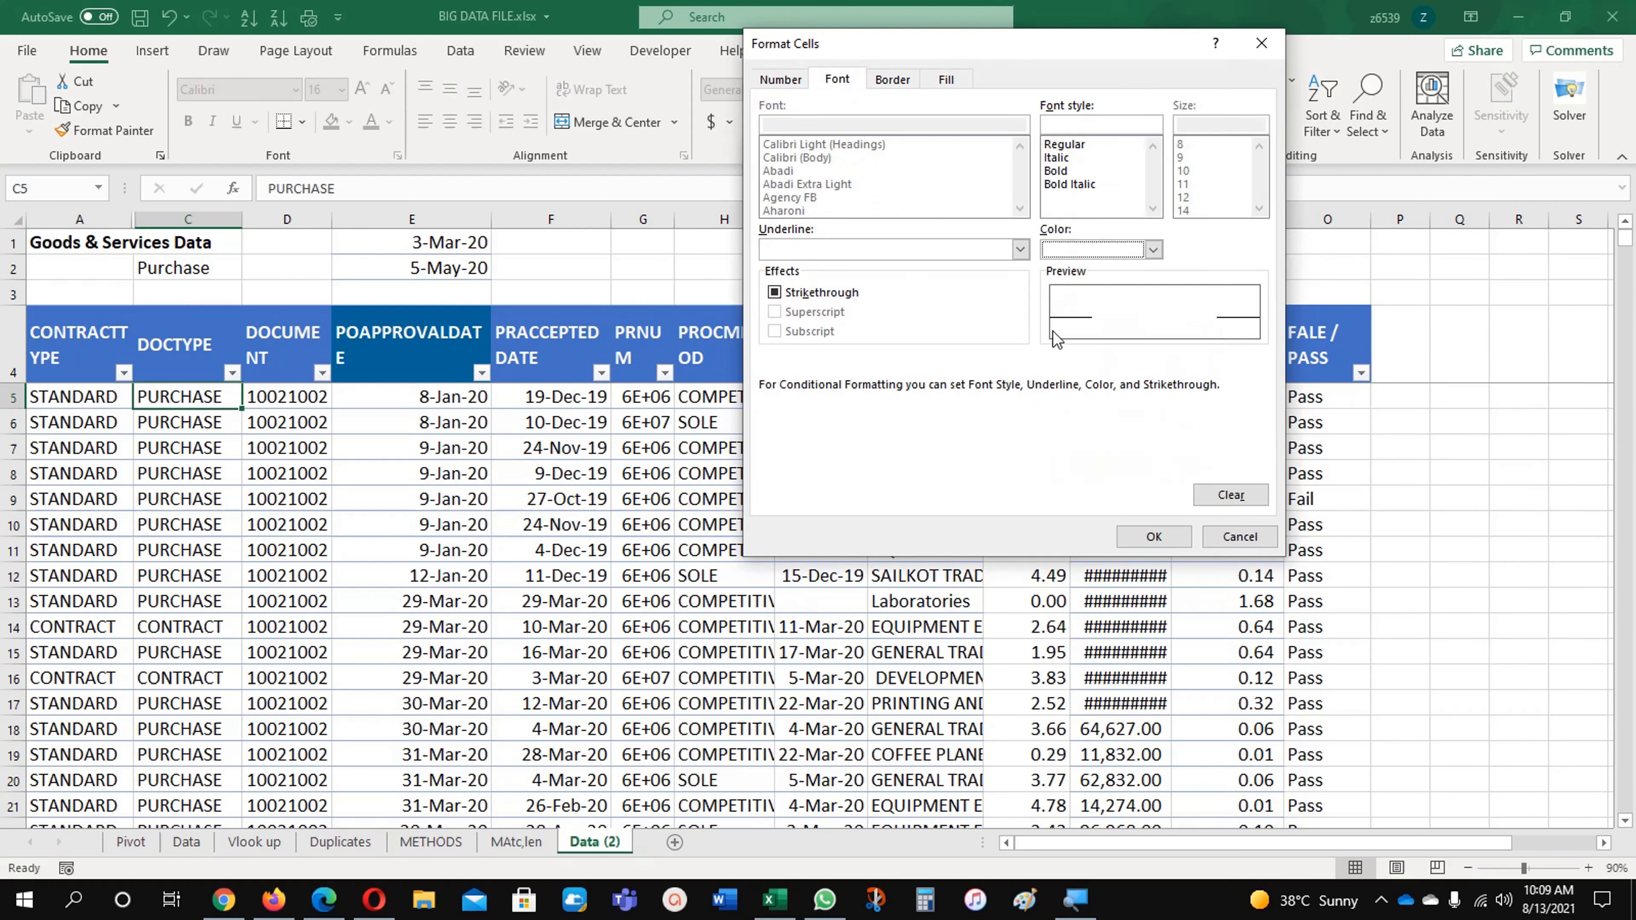
left_click(1137, 536)
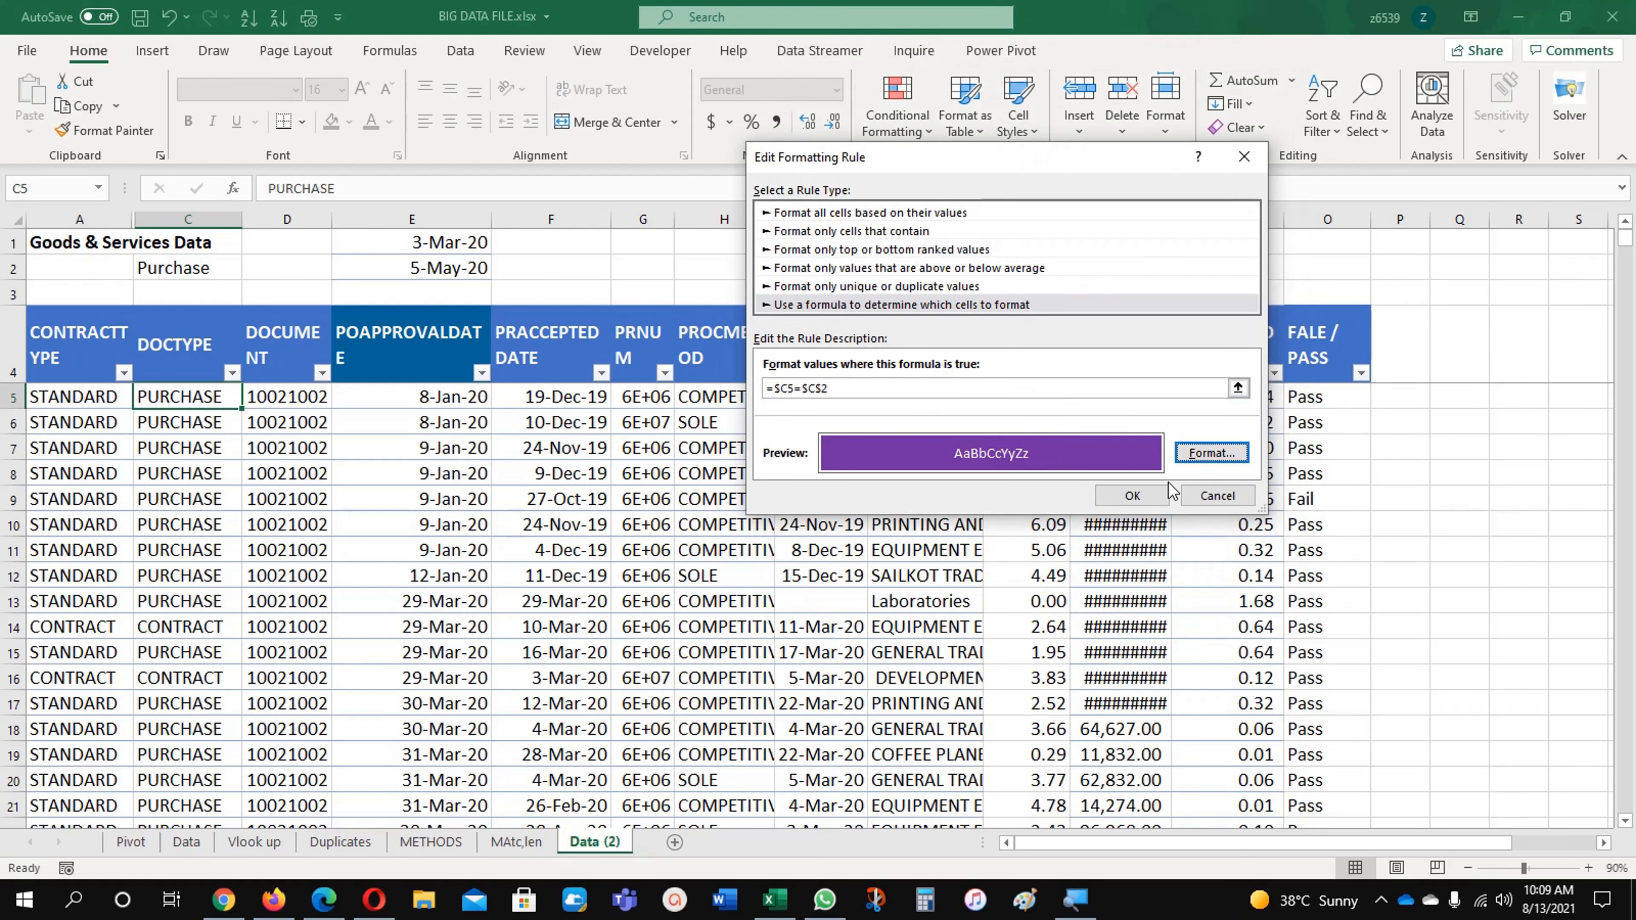
left_click(1132, 496)
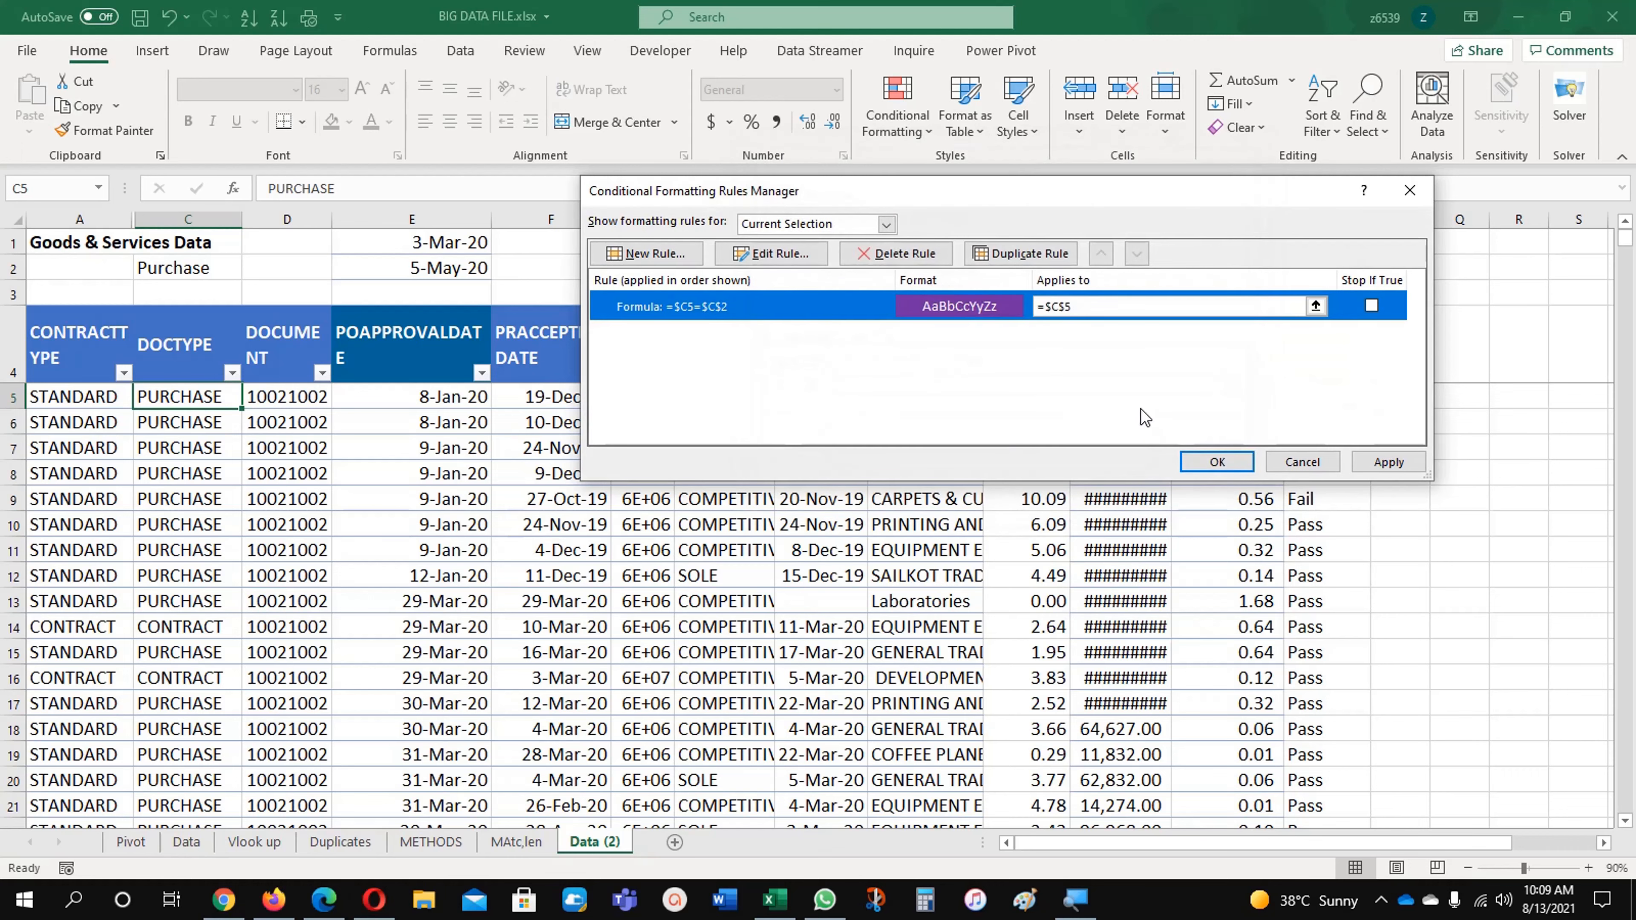
Step: Extend the document type rule to apply to the range $A$5:$O$1274
left_click(1193, 314)
left_click(1315, 306)
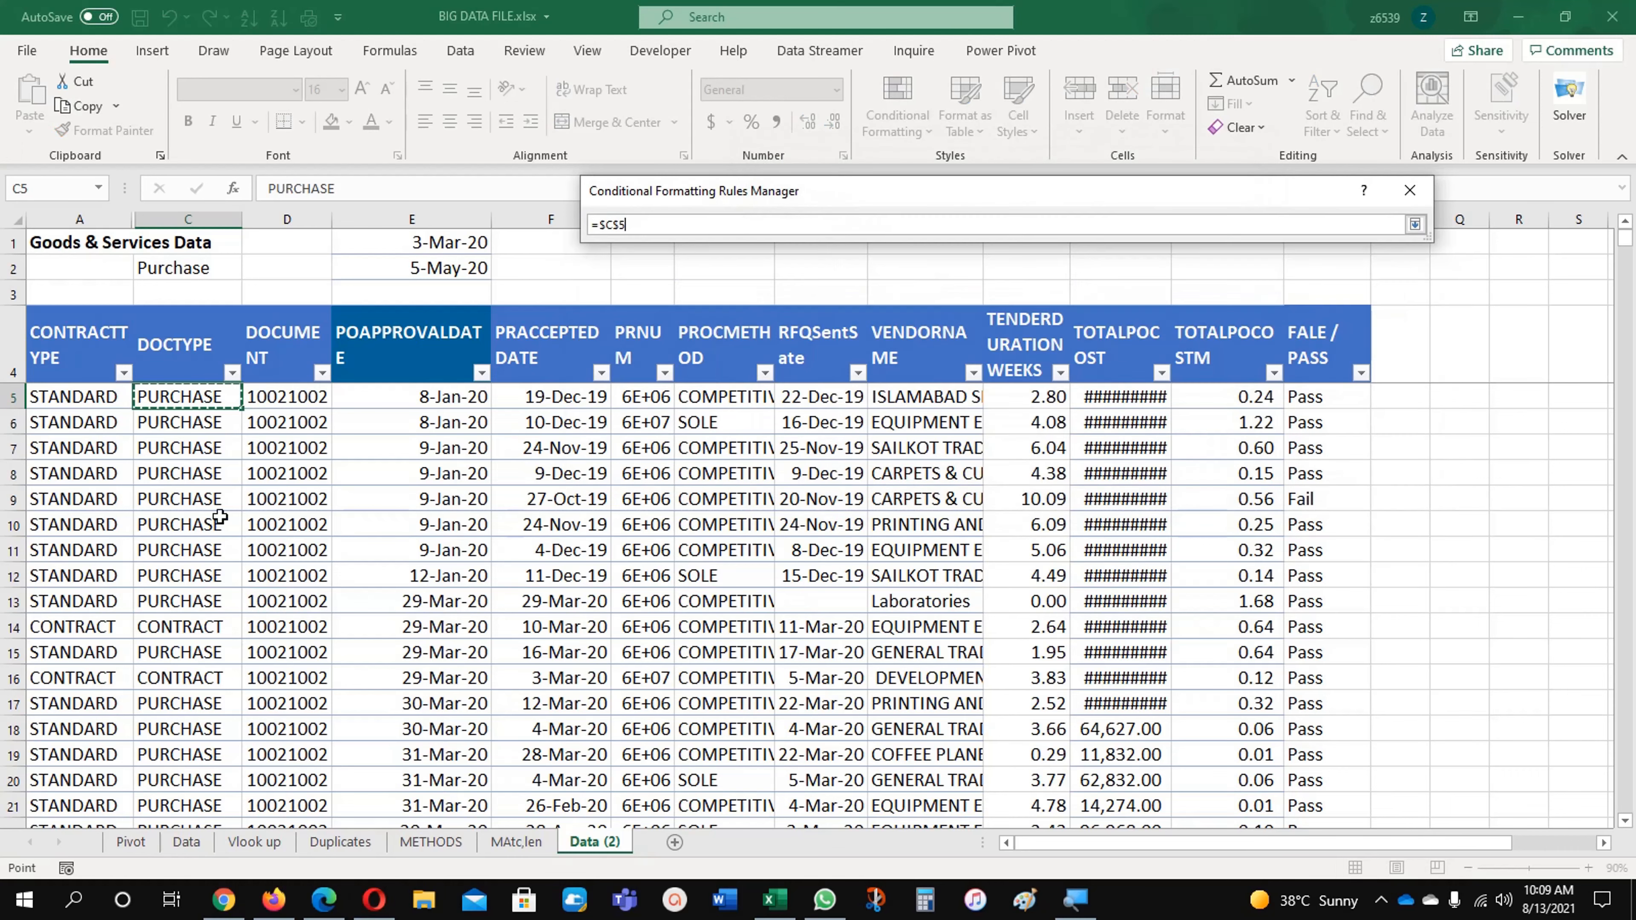
left_click_drag(81, 394, 1342, 402)
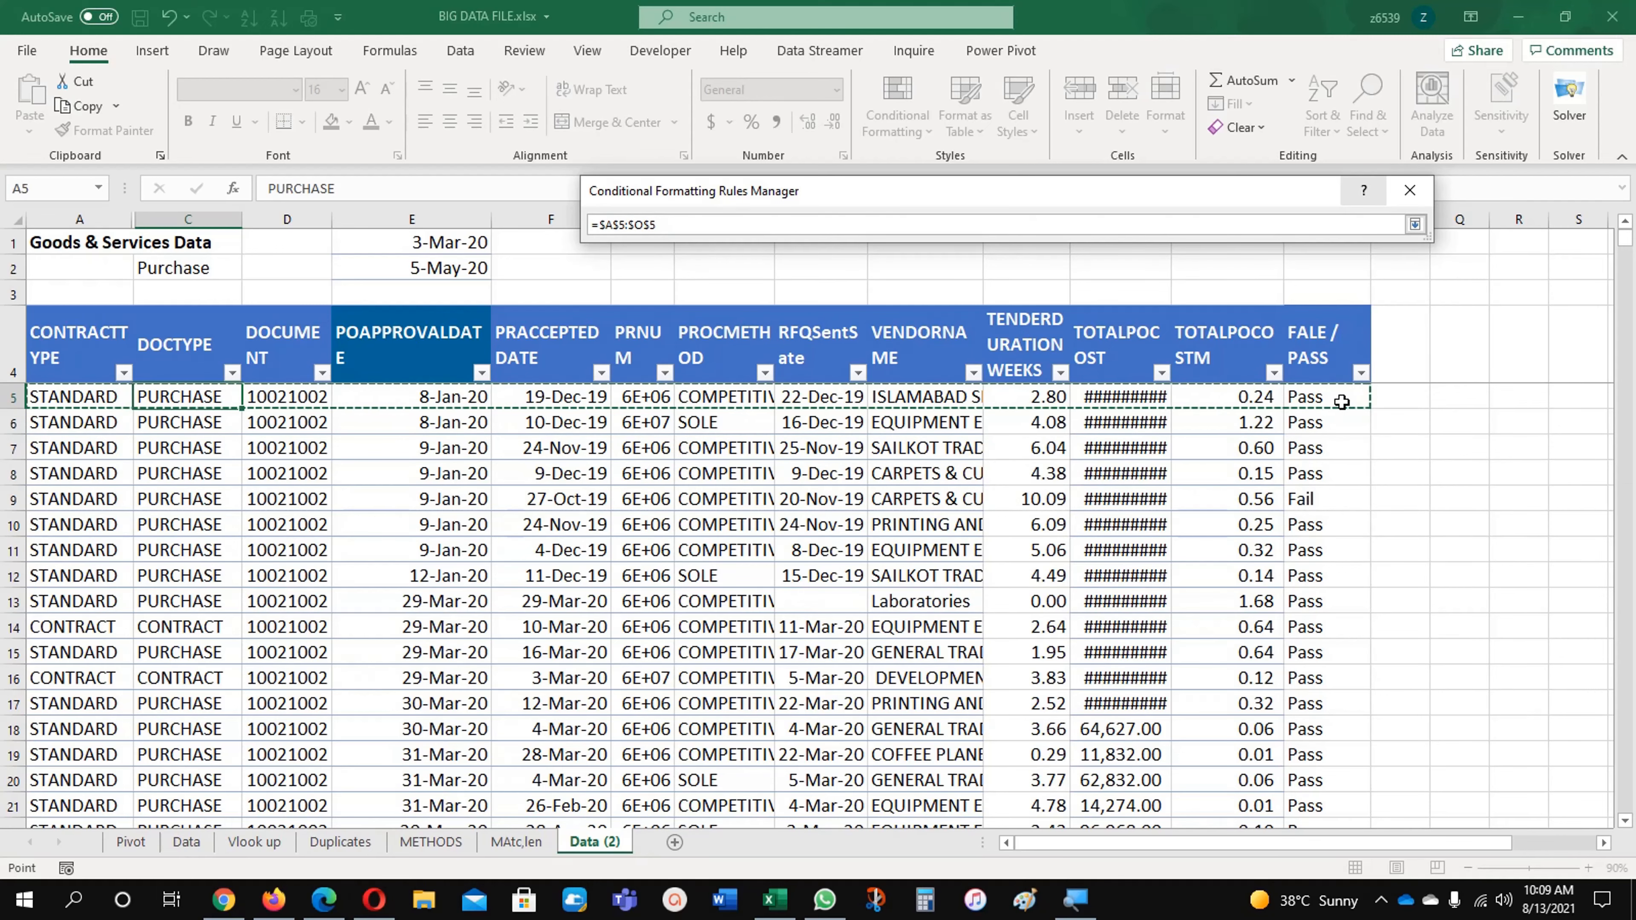
key("ctrl+shift+Down")
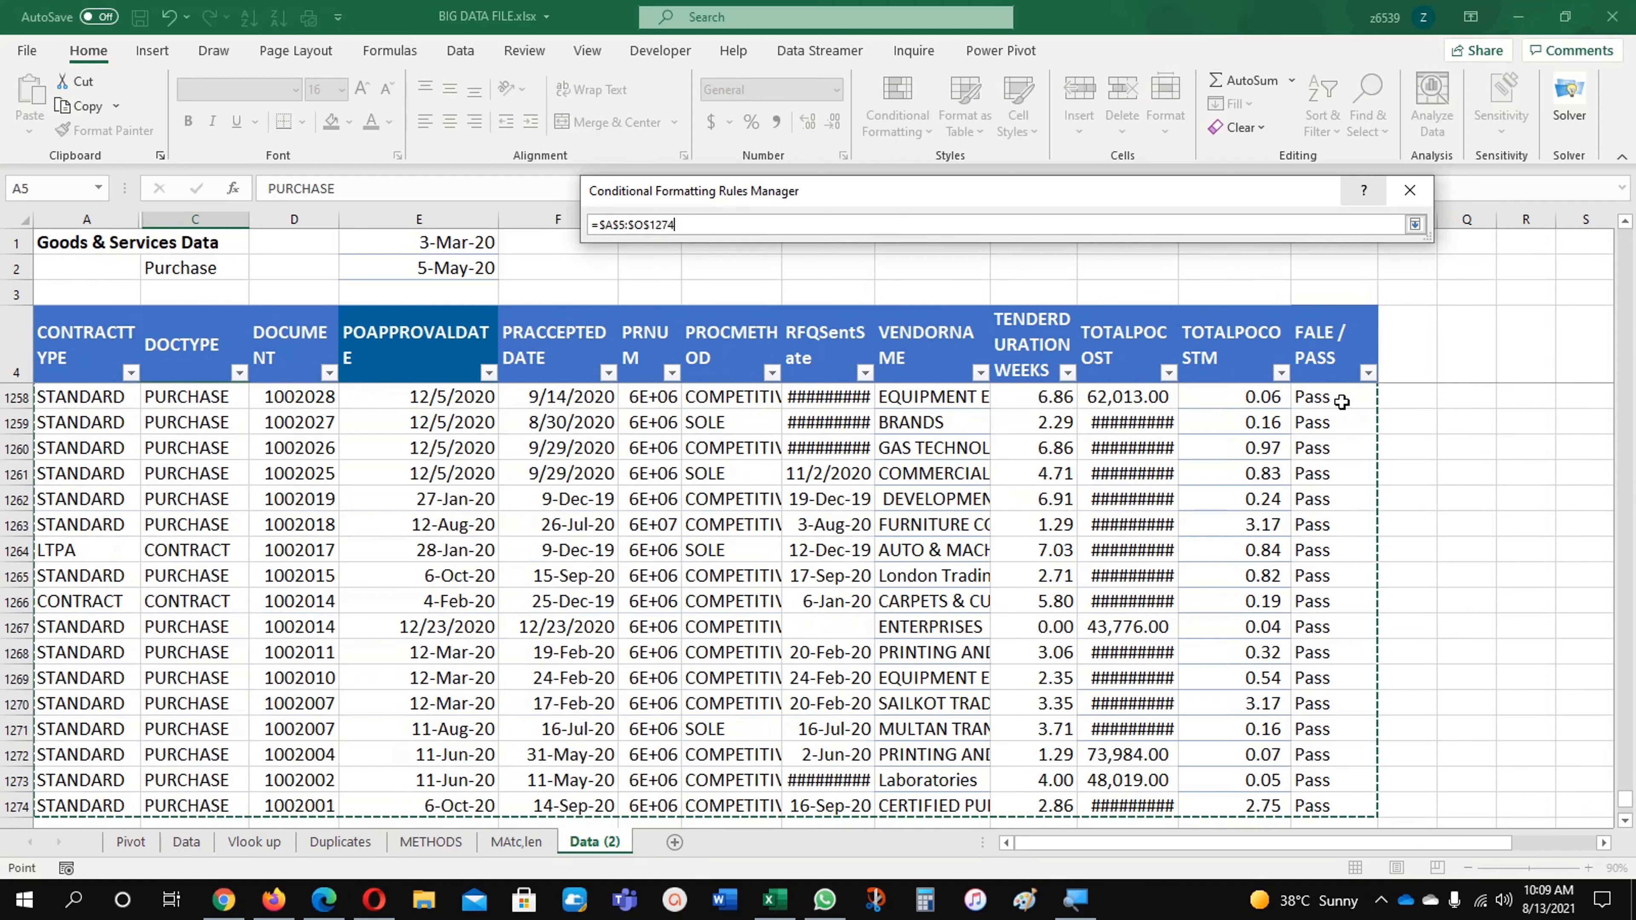
left_click(1415, 224)
left_click(1216, 468)
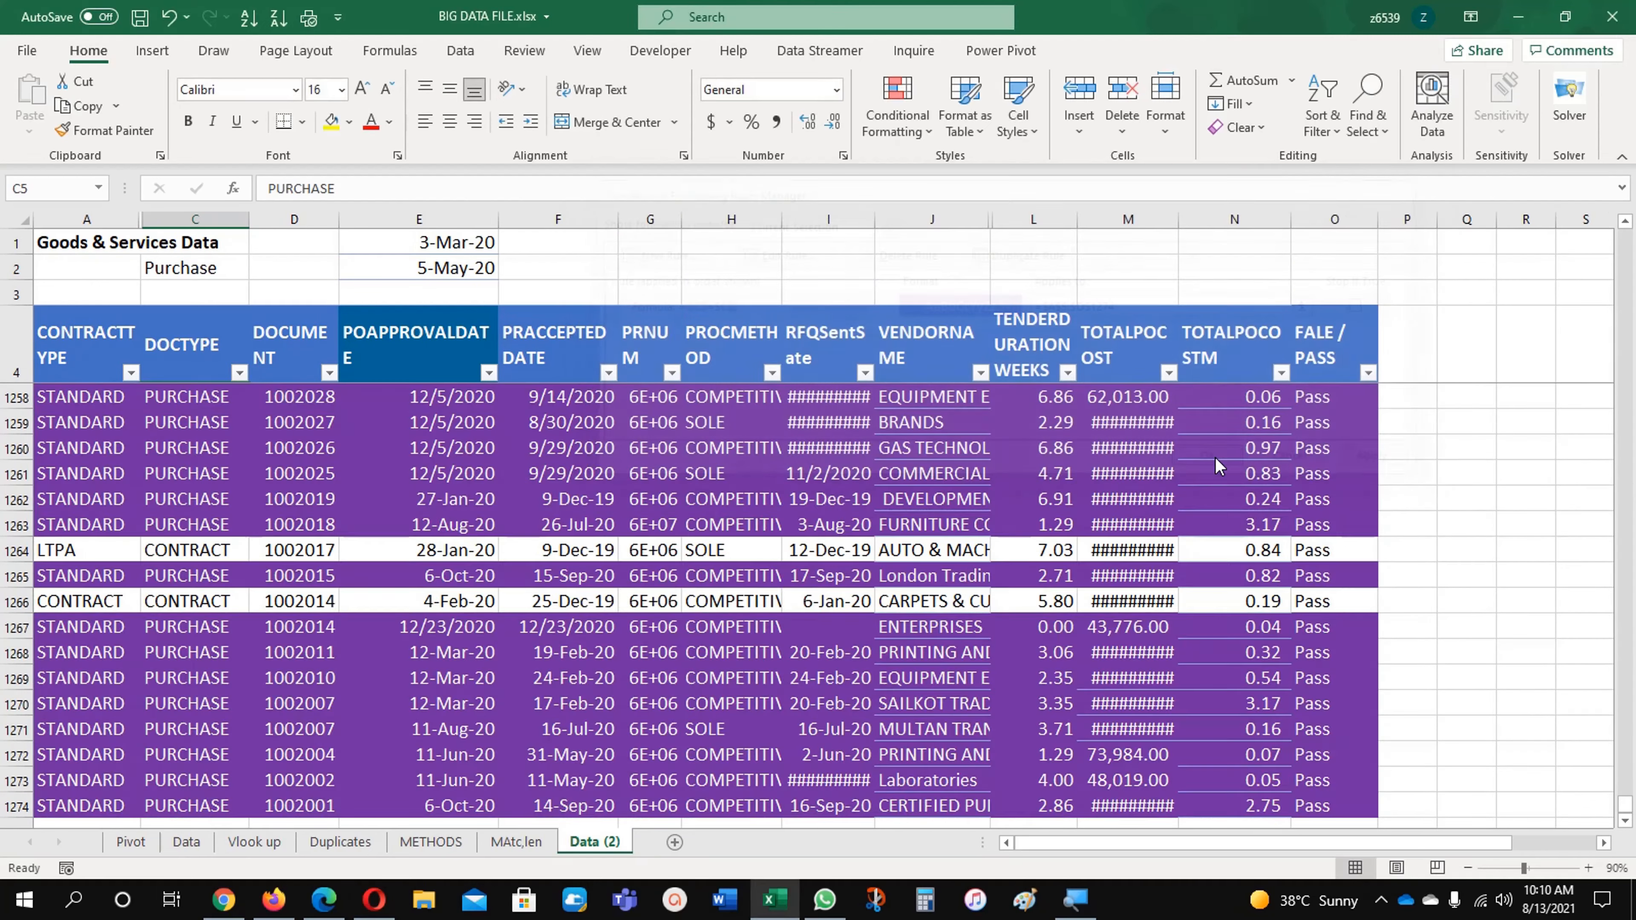
Step: Switch the document type in C2 to Contract and check which data rows are highlighted
left_click(201, 505)
scroll(212, 584, "up", 19)
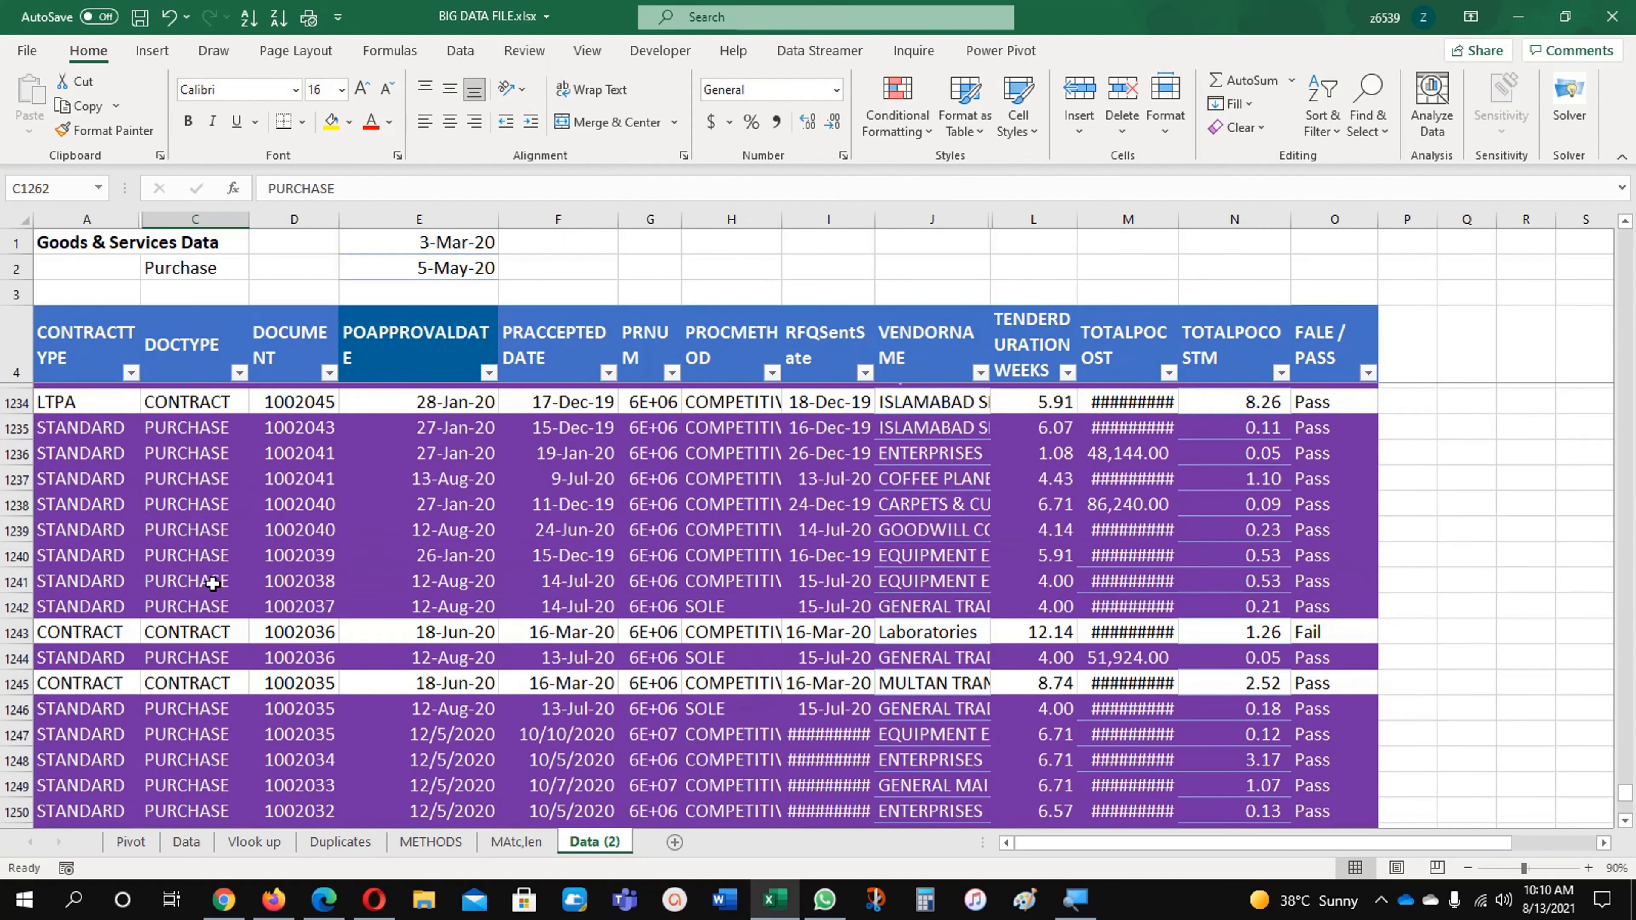
left_click(184, 270)
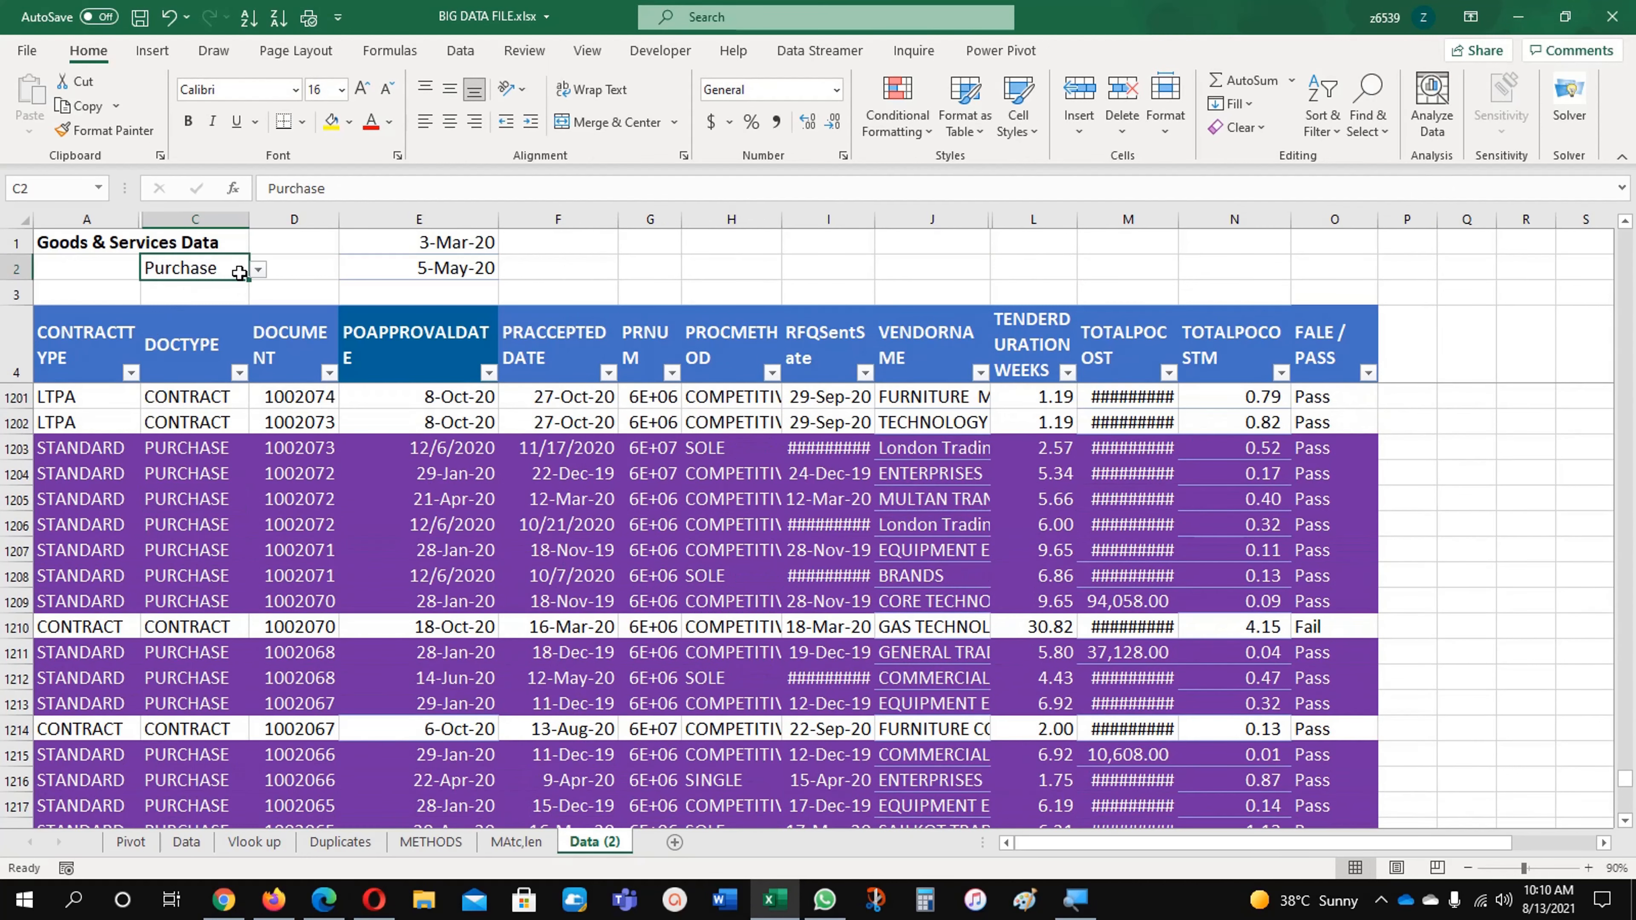
left_click(257, 269)
left_click(231, 299)
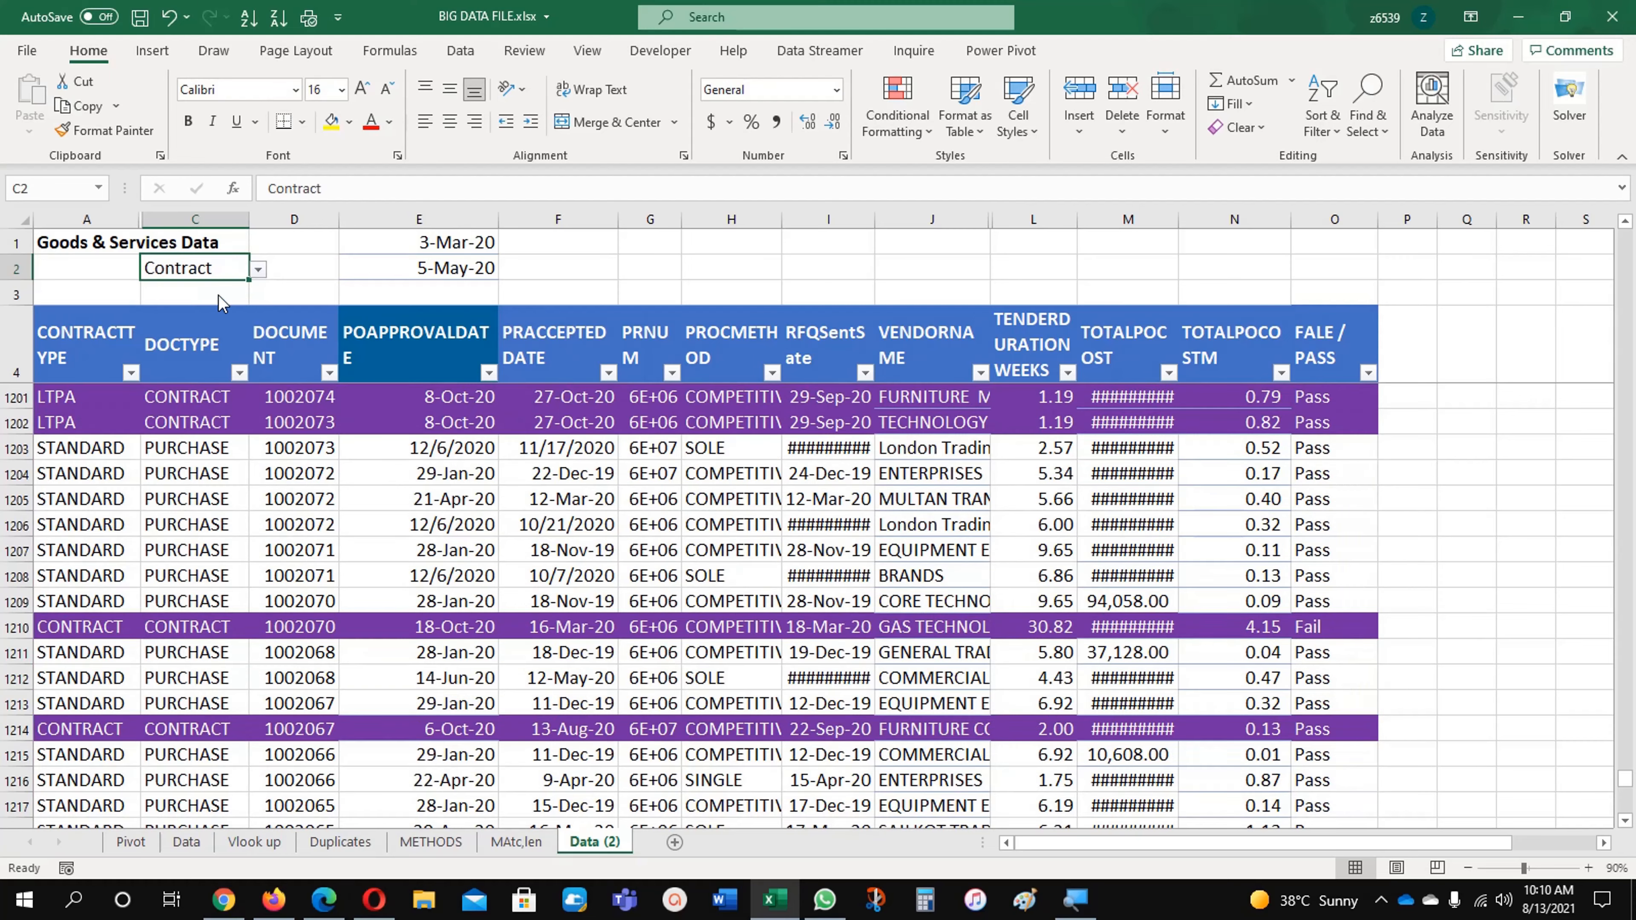
left_click(191, 474)
scroll(194, 557, "up", 20)
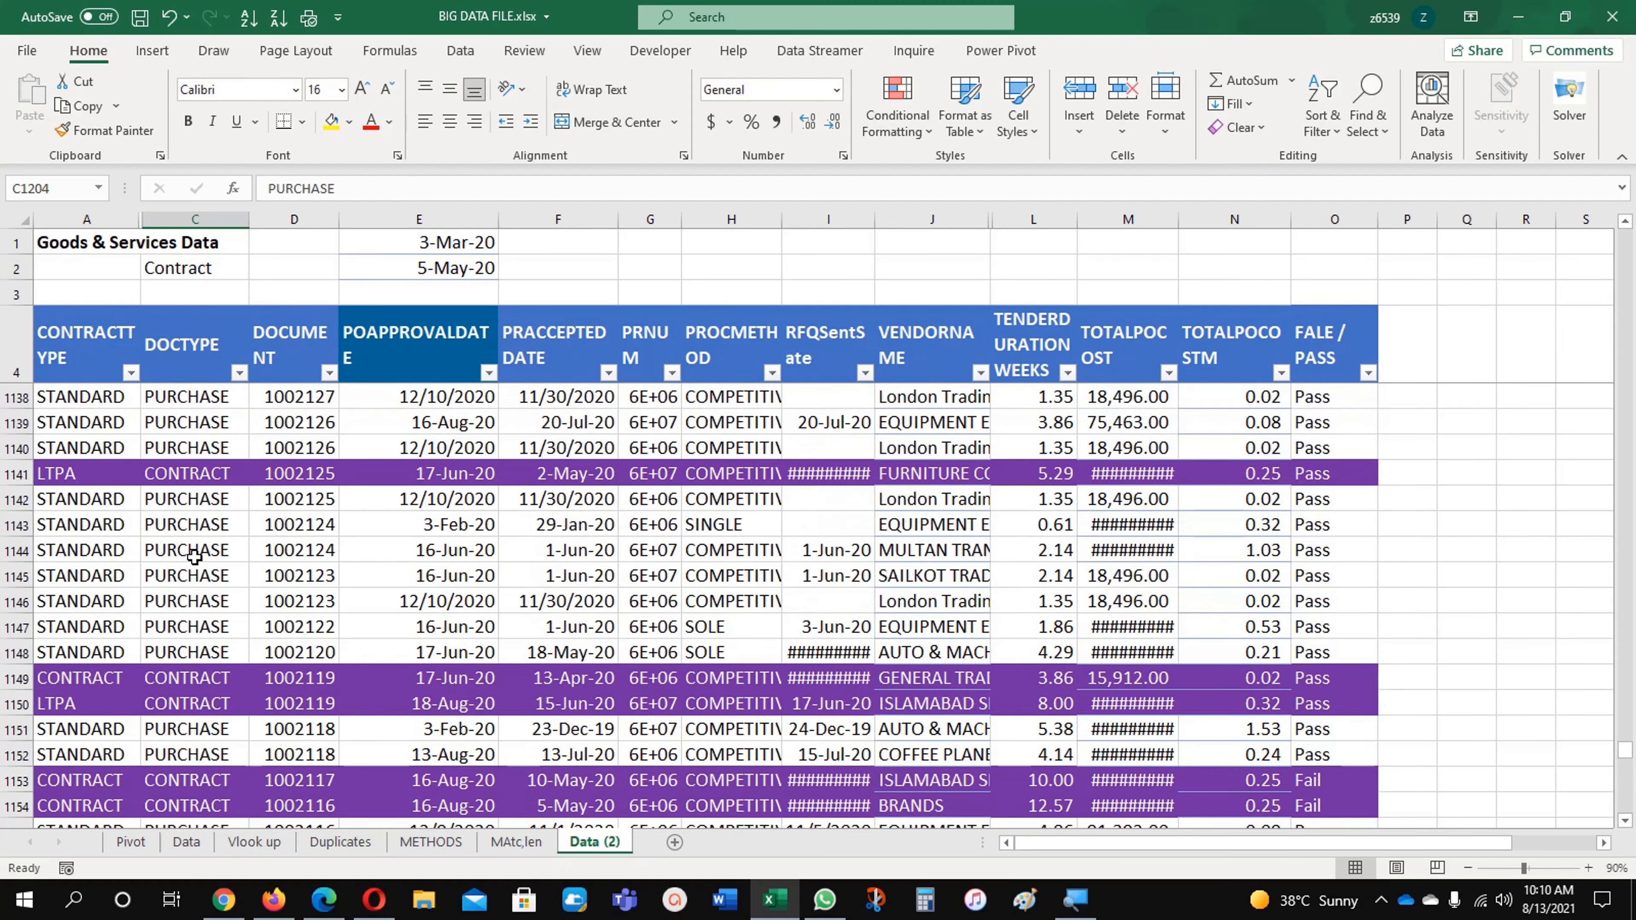
scroll(194, 558, "up", 20)
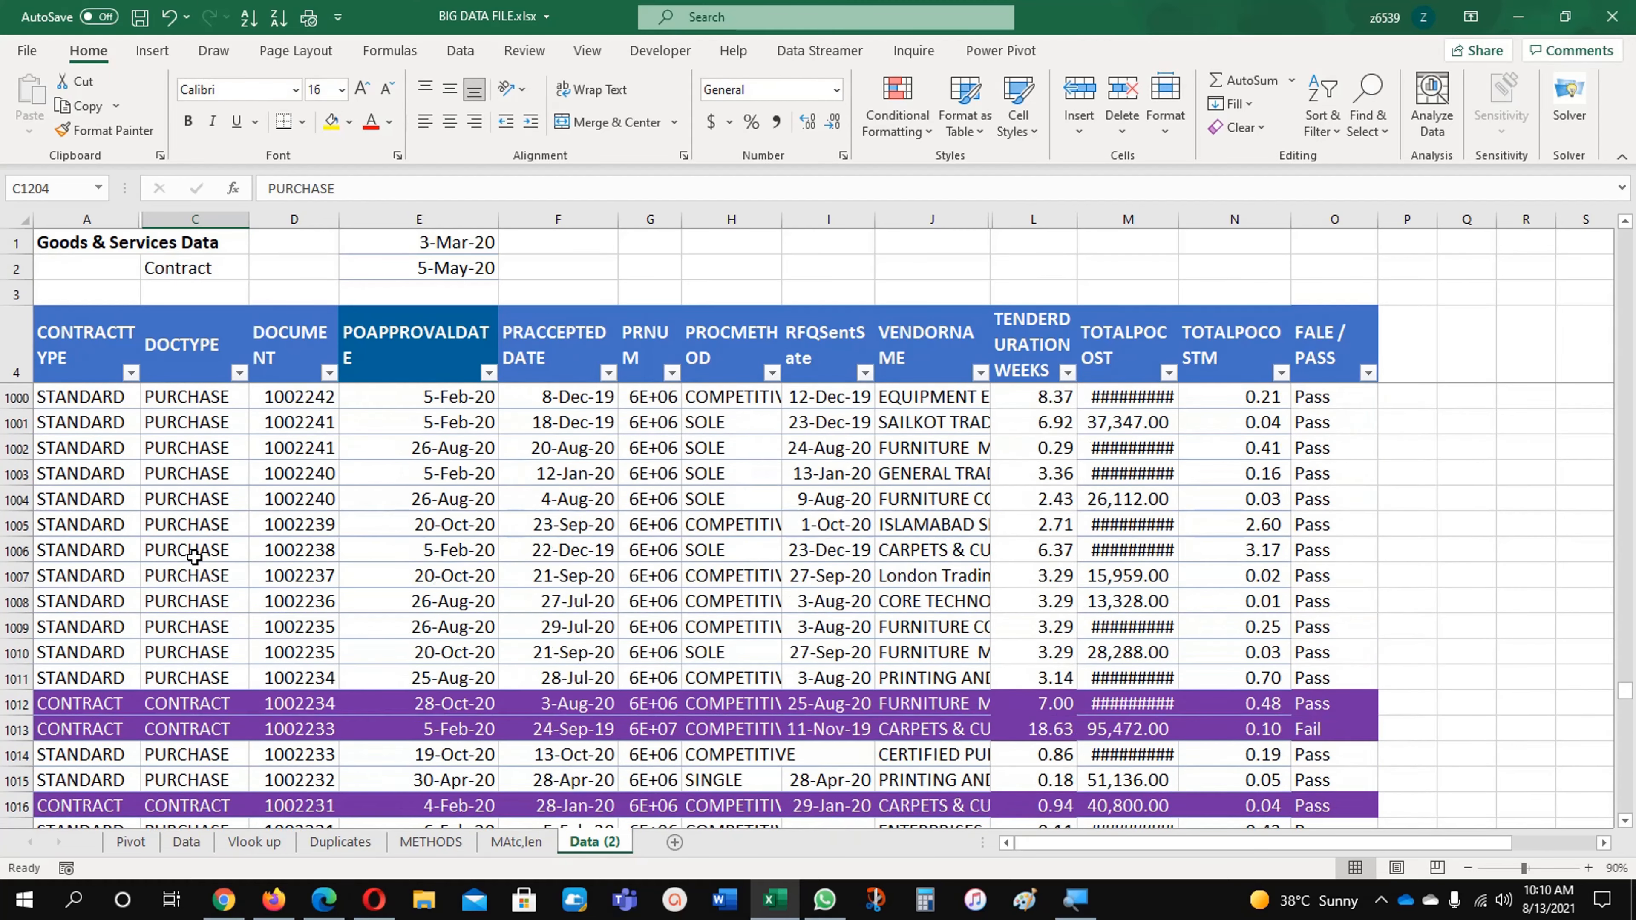
scroll(195, 557, "up", 20)
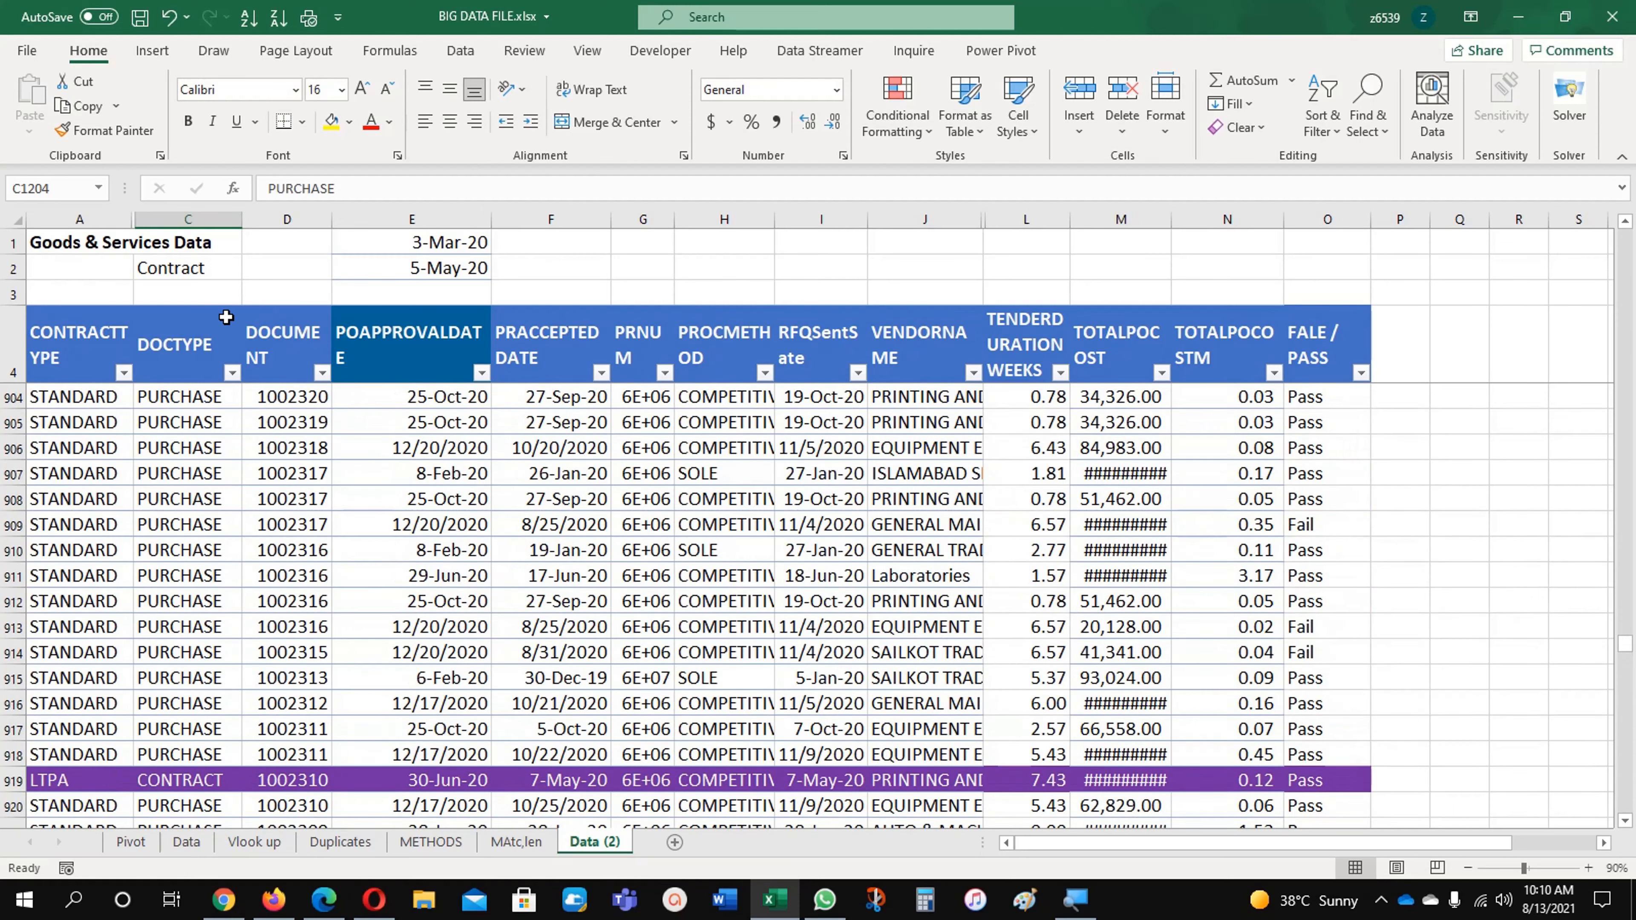
Step: Set the document type in C2 back to Purchase and review the highlighted rows
left_click(213, 269)
left_click(251, 269)
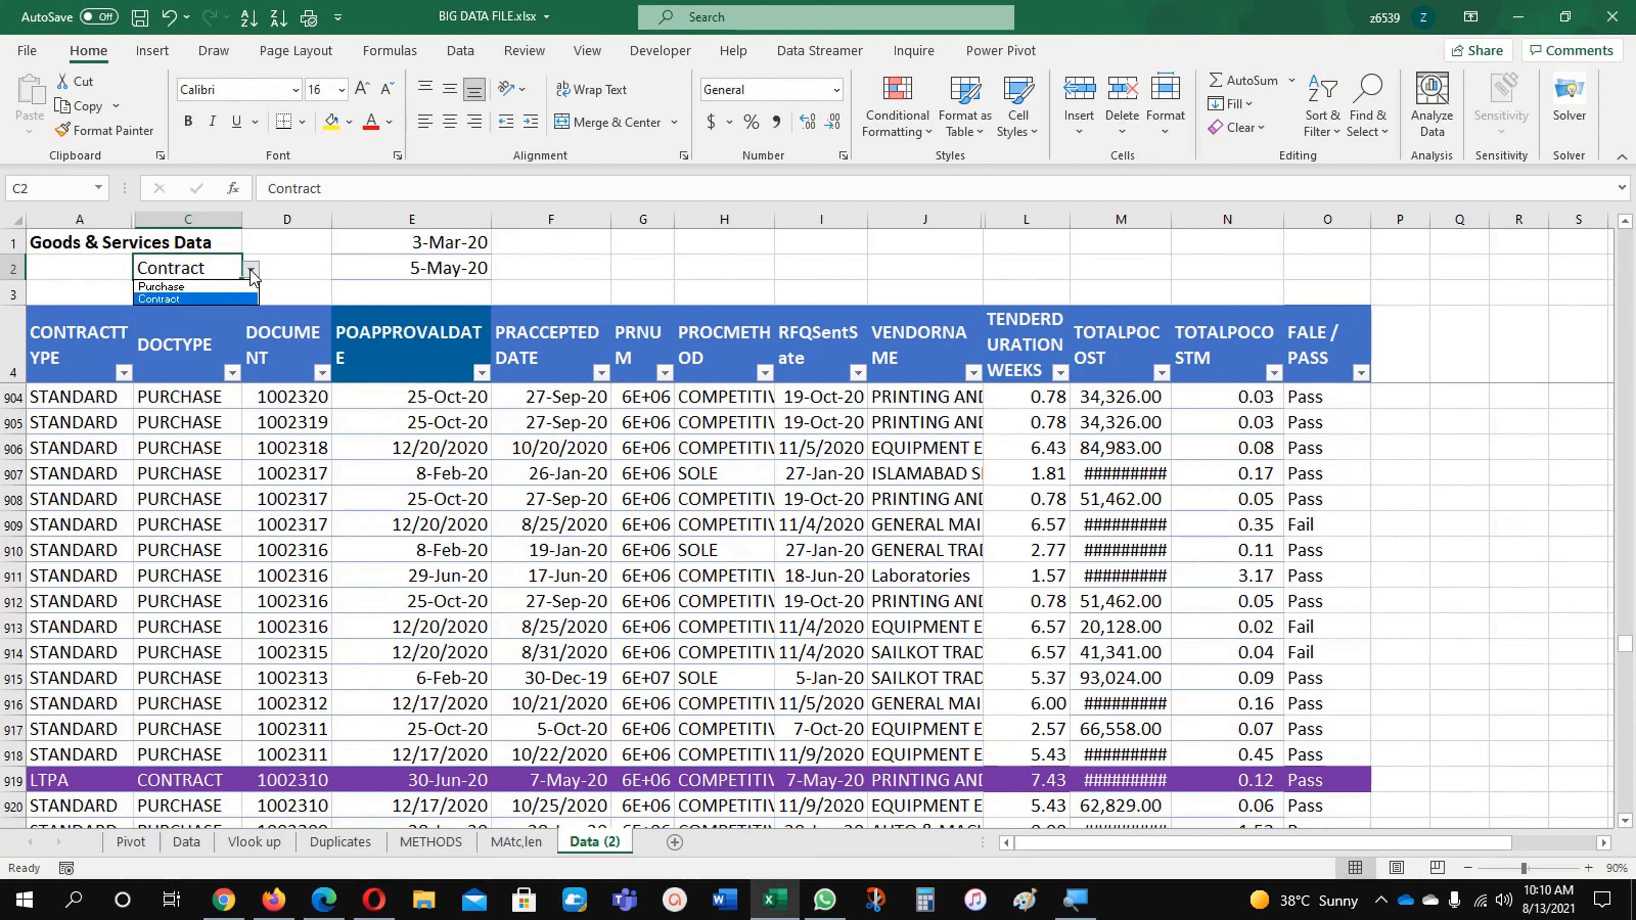
left_click(201, 287)
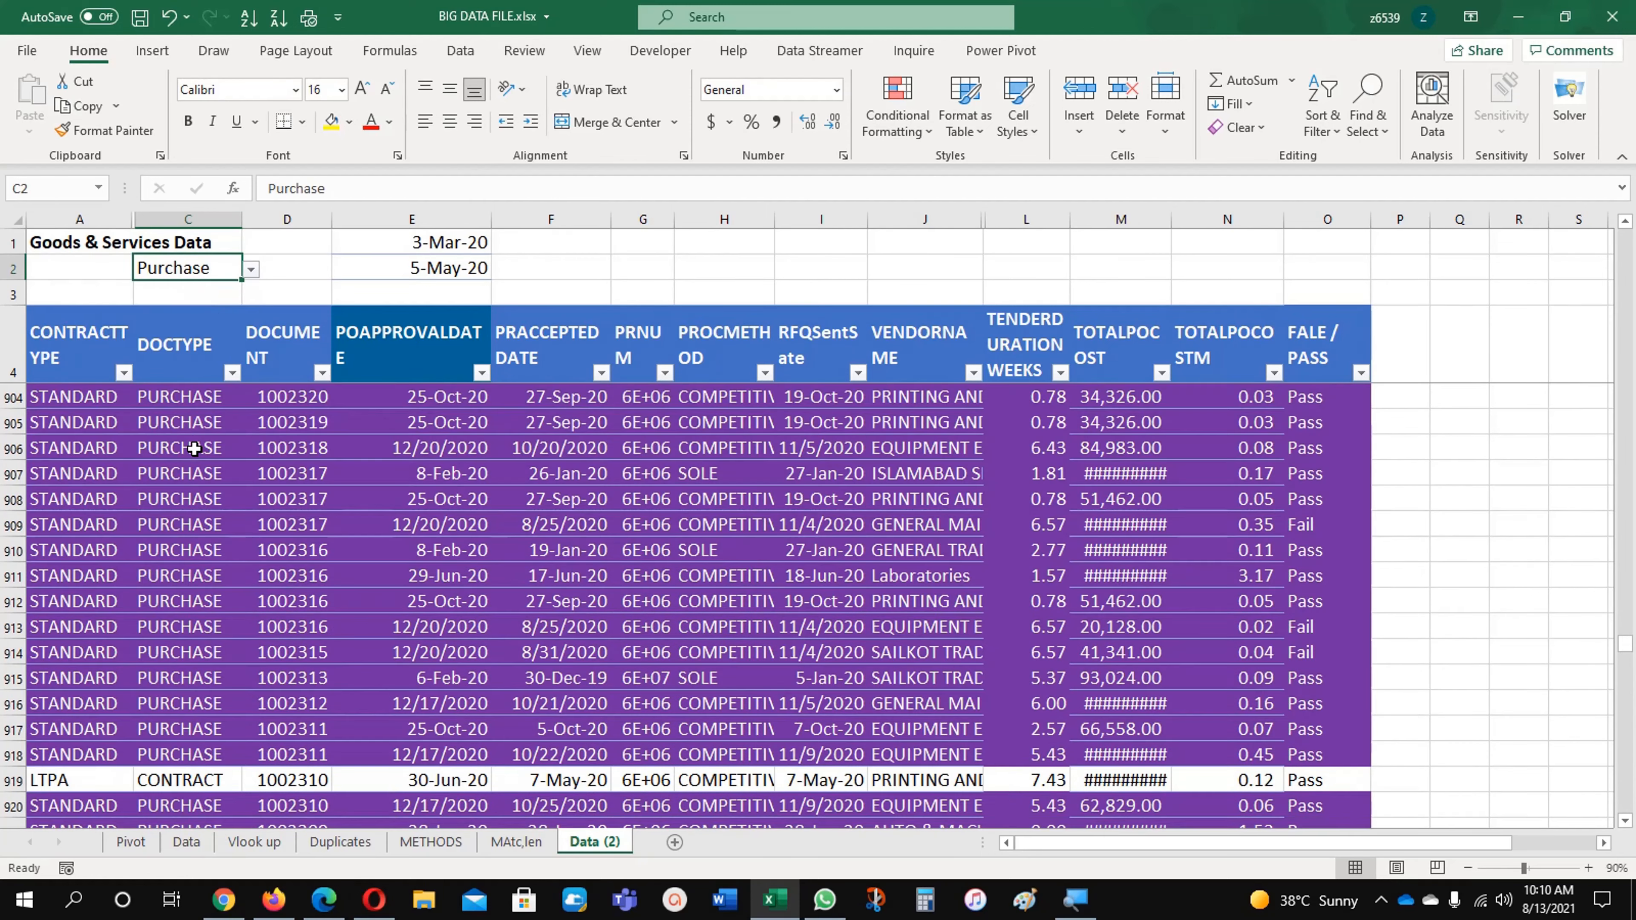
left_click(193, 447)
scroll(201, 558, "up", 14)
scroll(200, 558, "up", 15)
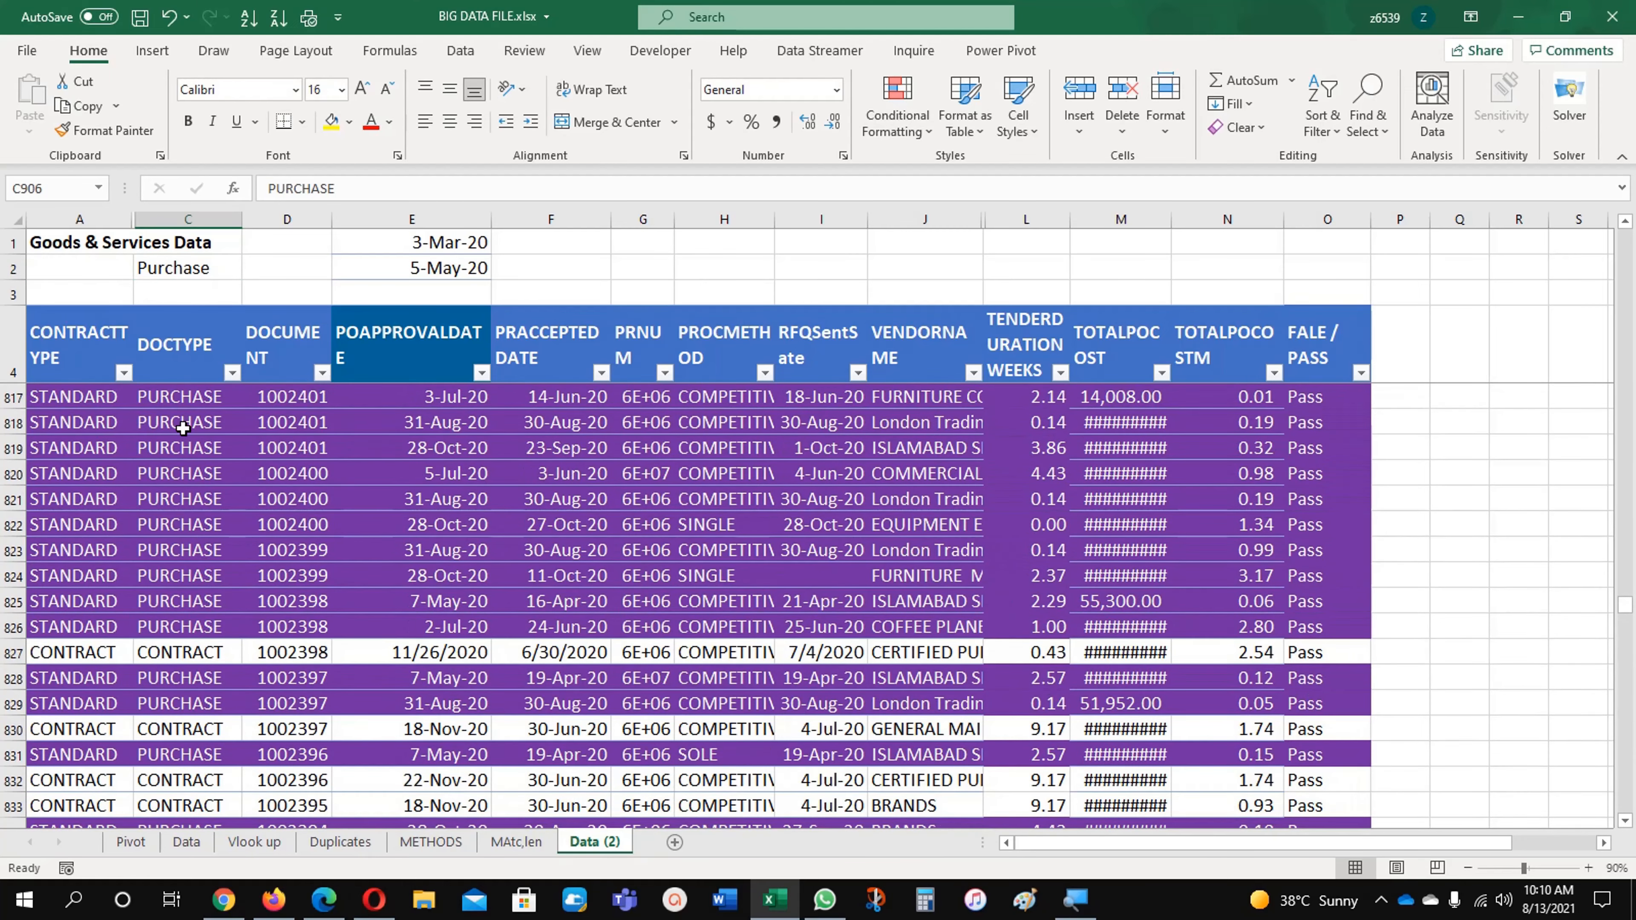
Step: Delete the =$C5=$C$2 conditional formatting rule from the data range
left_click(897, 107)
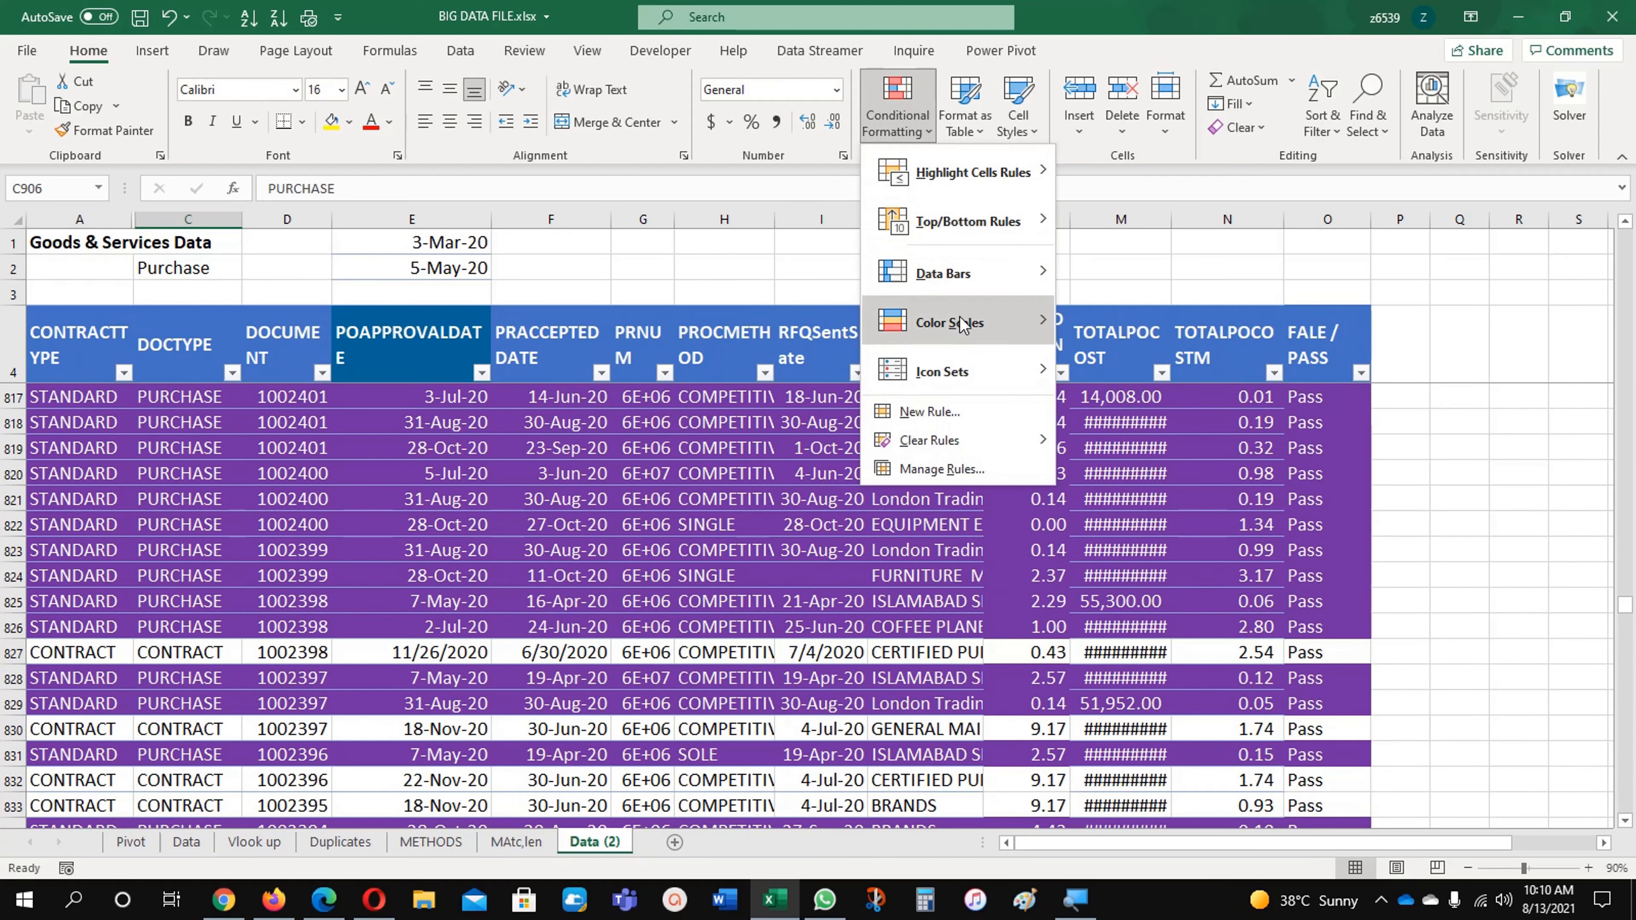
left_click(942, 468)
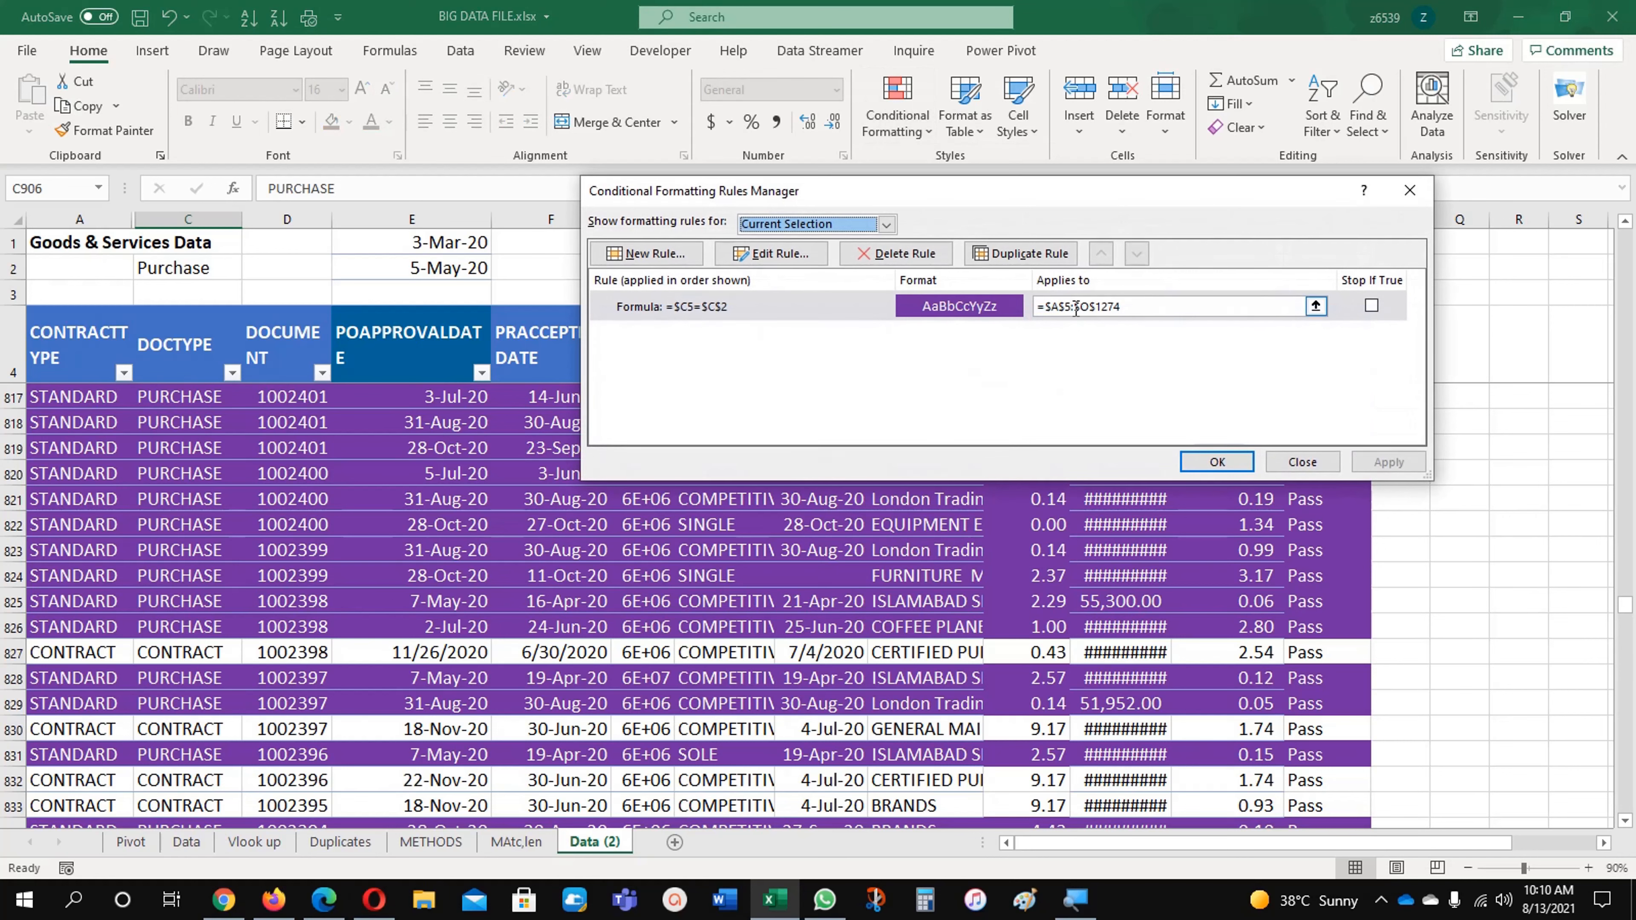
left_click(898, 253)
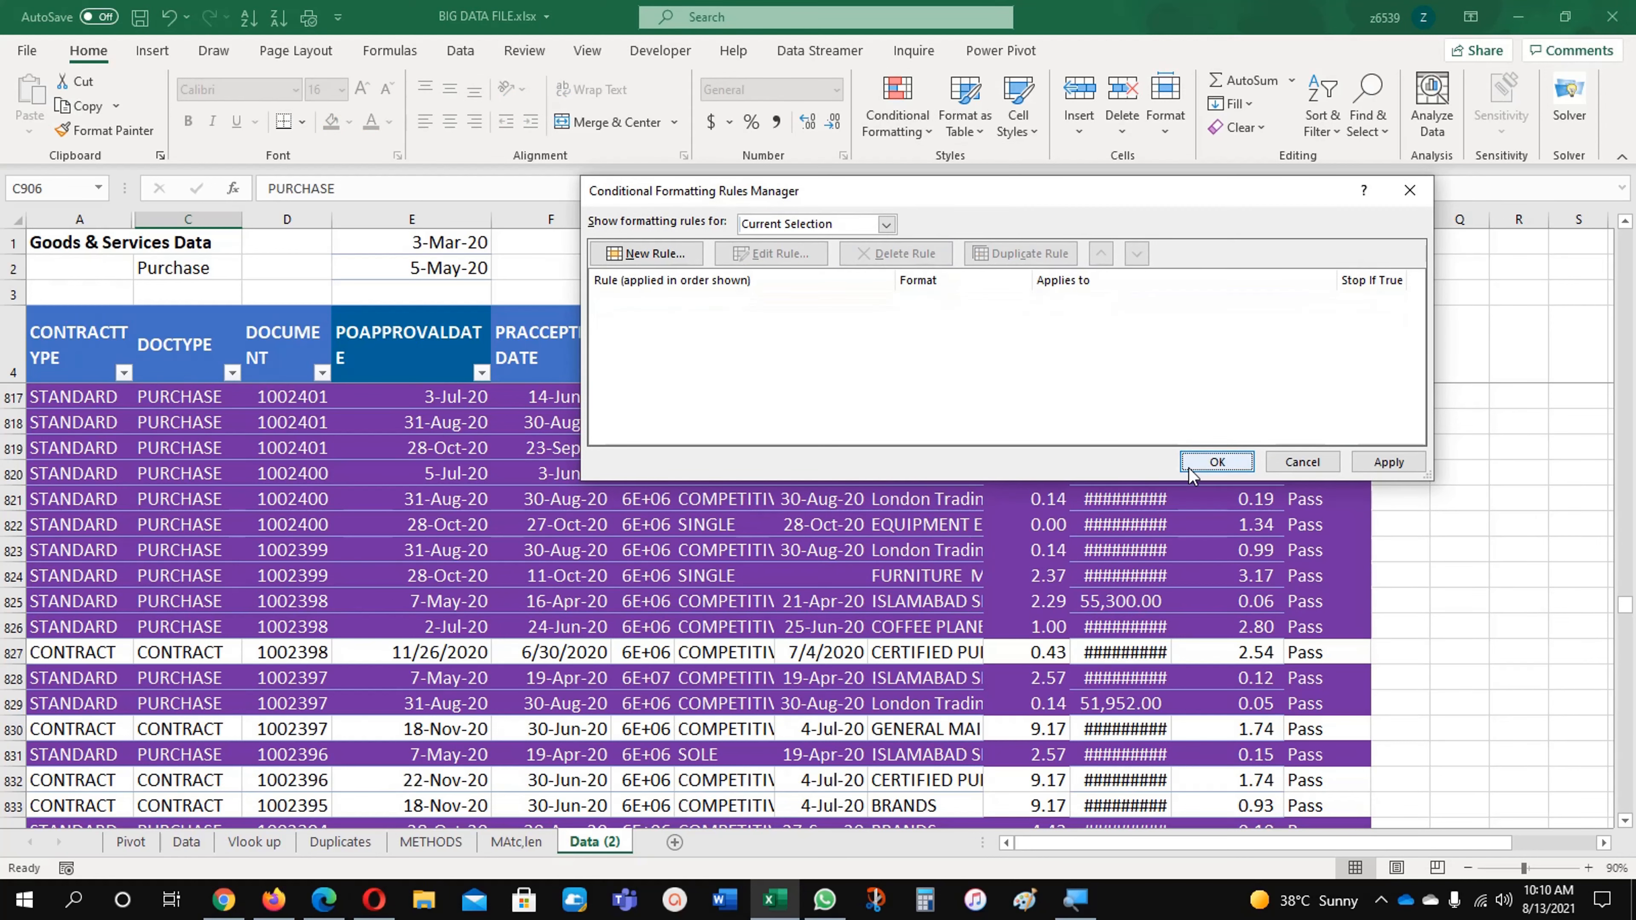
left_click(1217, 461)
Step: Start a Text That Contains highlighting rule for the text PURCHASE on DOCTYPE cell C7
left_click(417, 493)
scroll(417, 493, "up", 13)
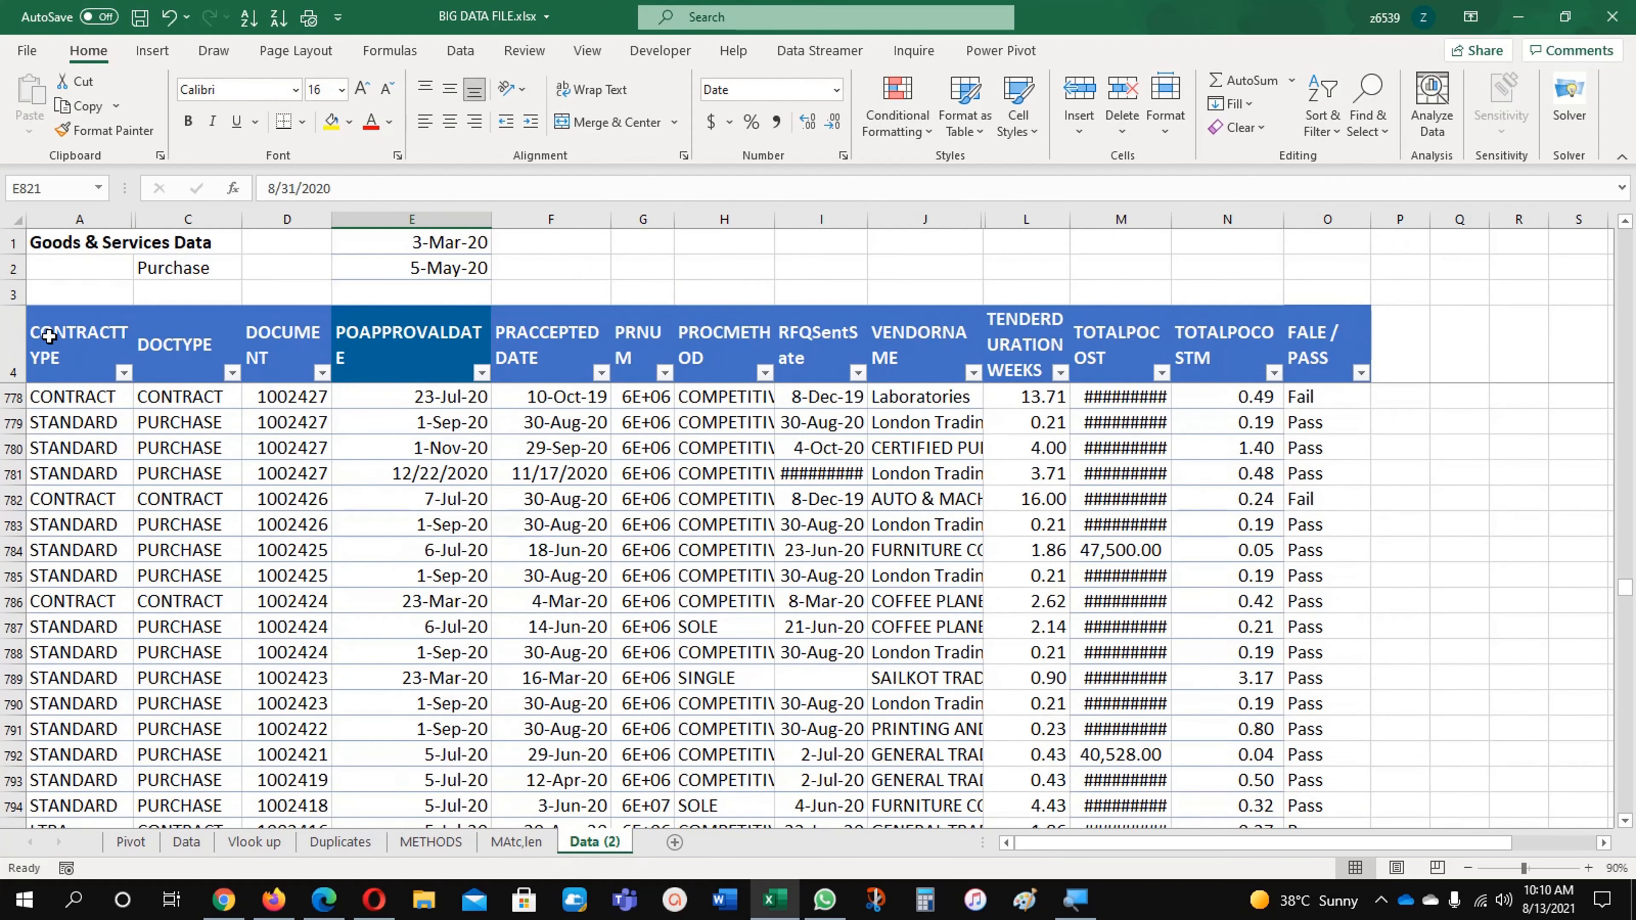
left_click(71, 342)
key("Right")
key("Down")
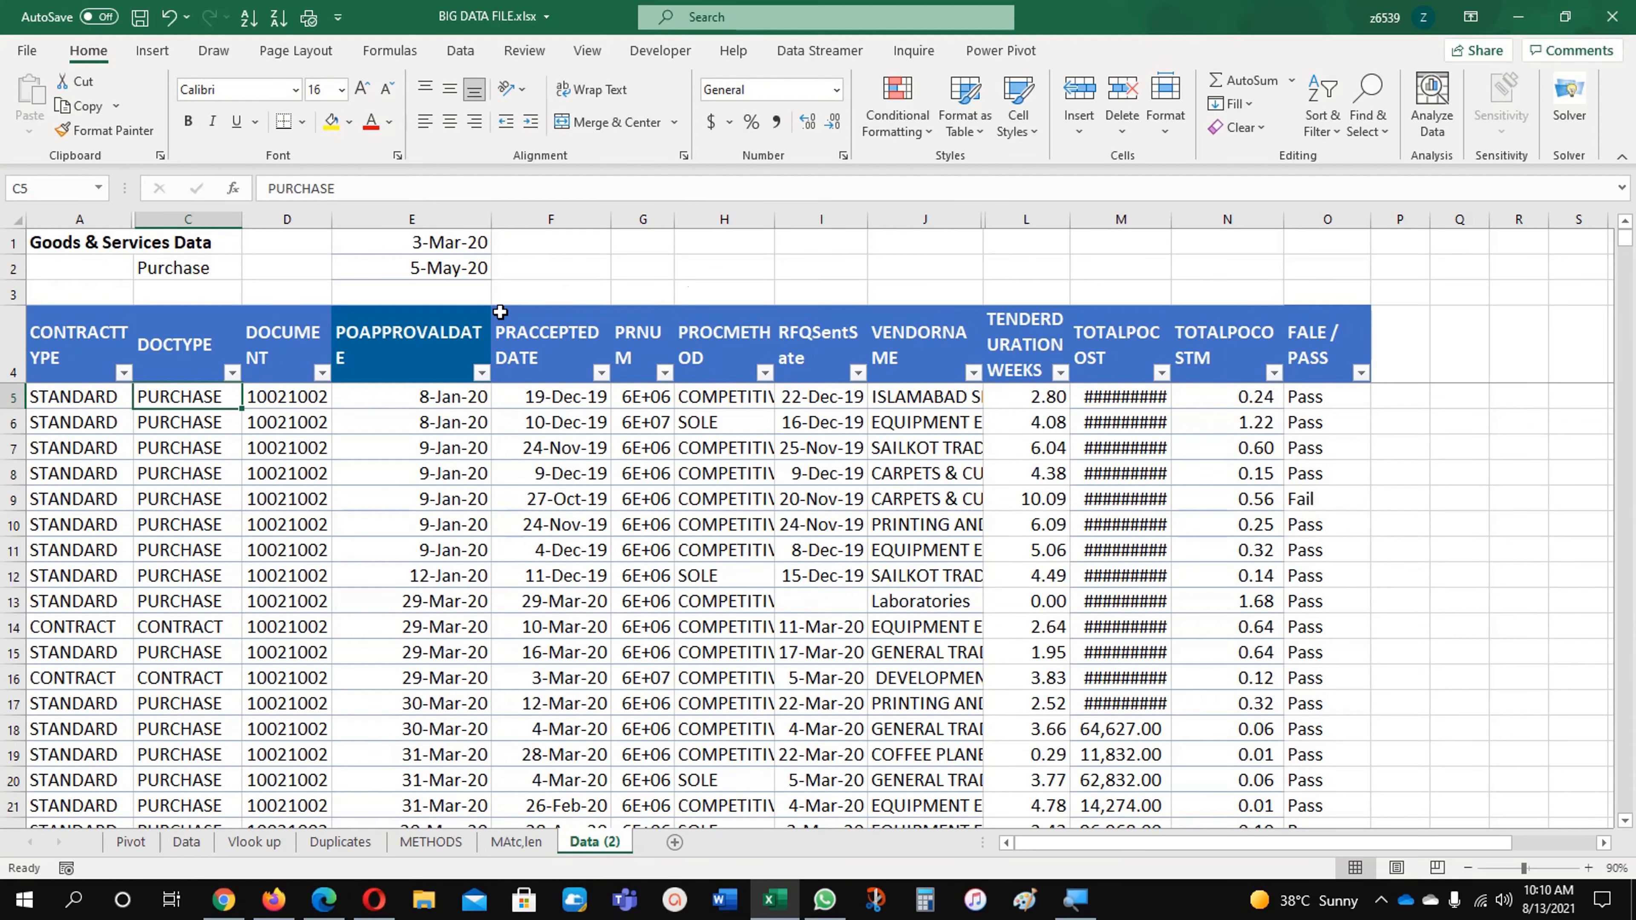
double_click(352, 188)
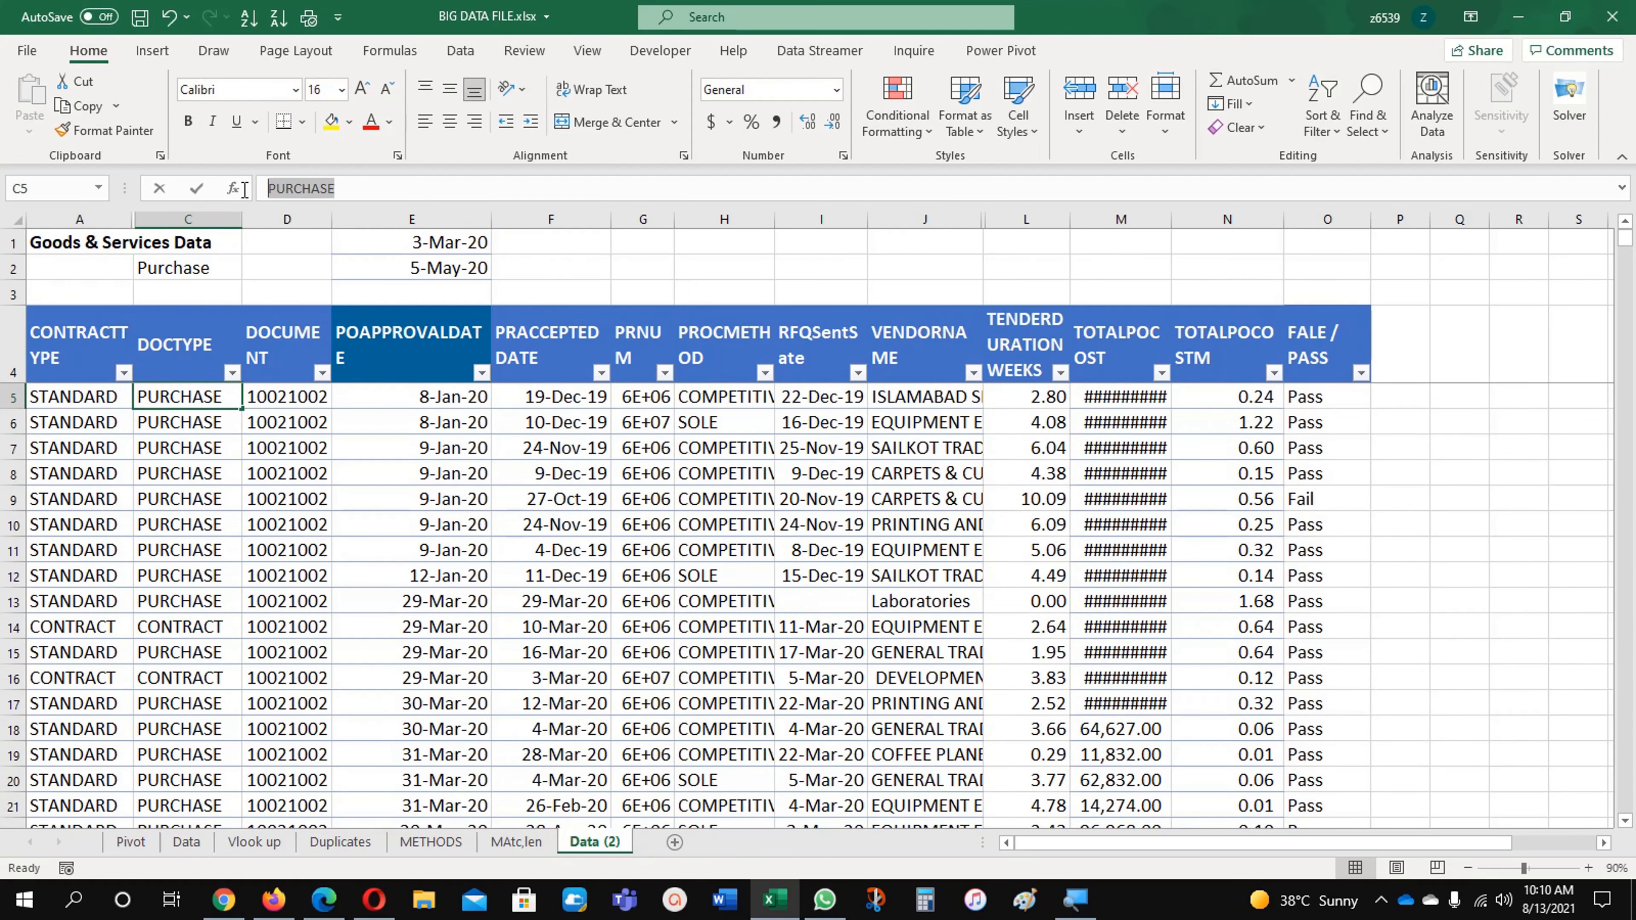
left_click(206, 451)
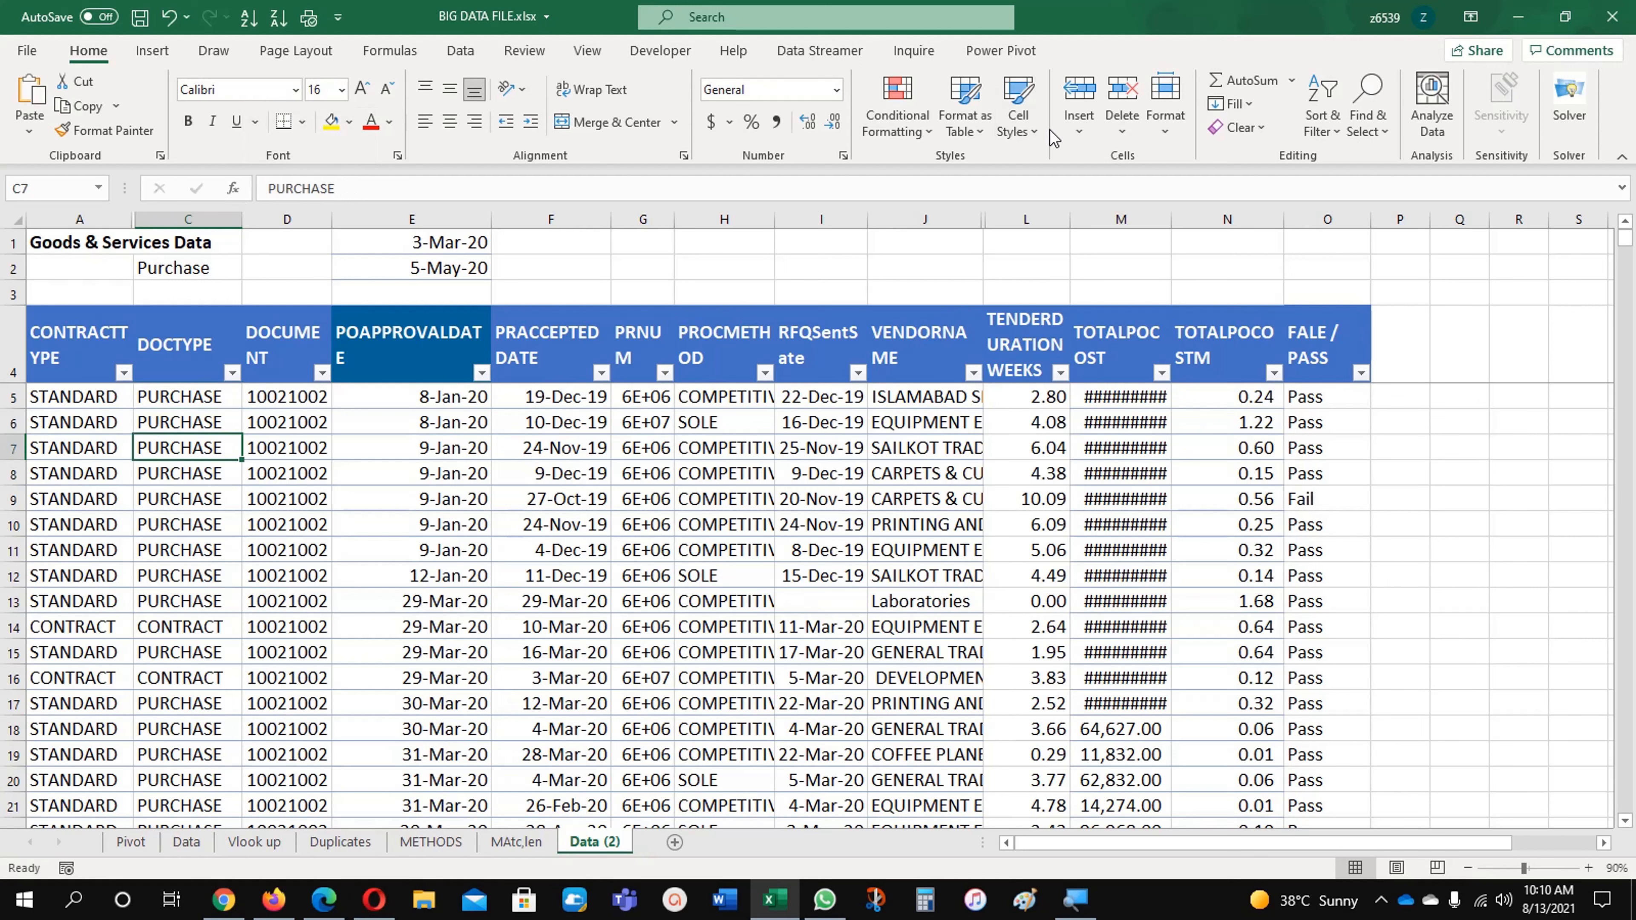
left_click(900, 103)
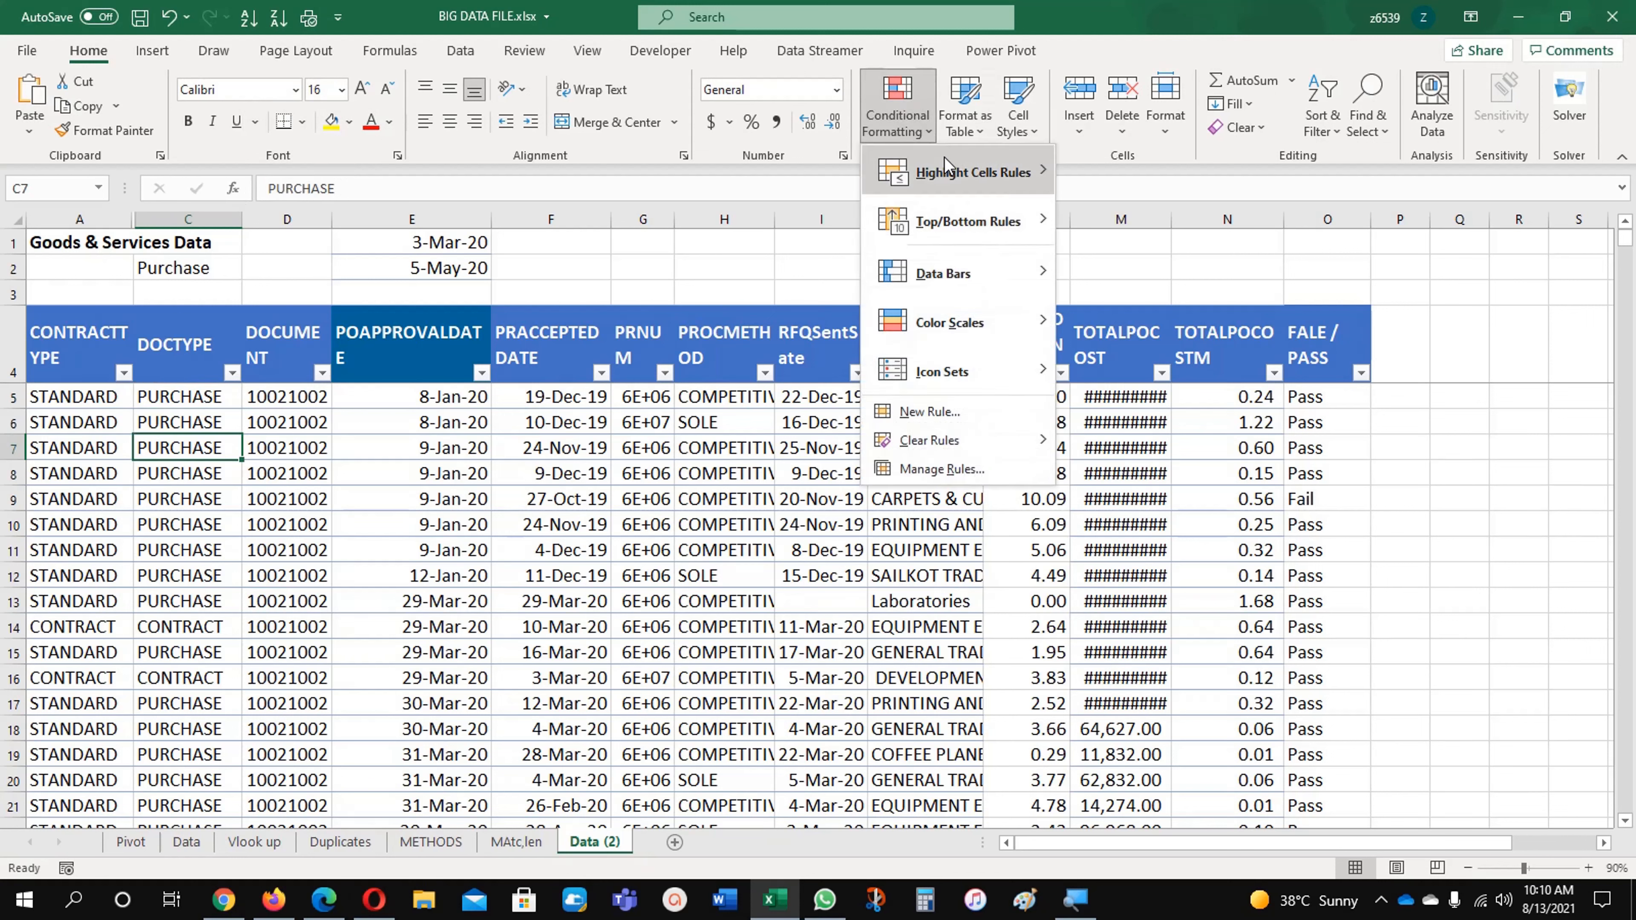
mouse_move(946, 161)
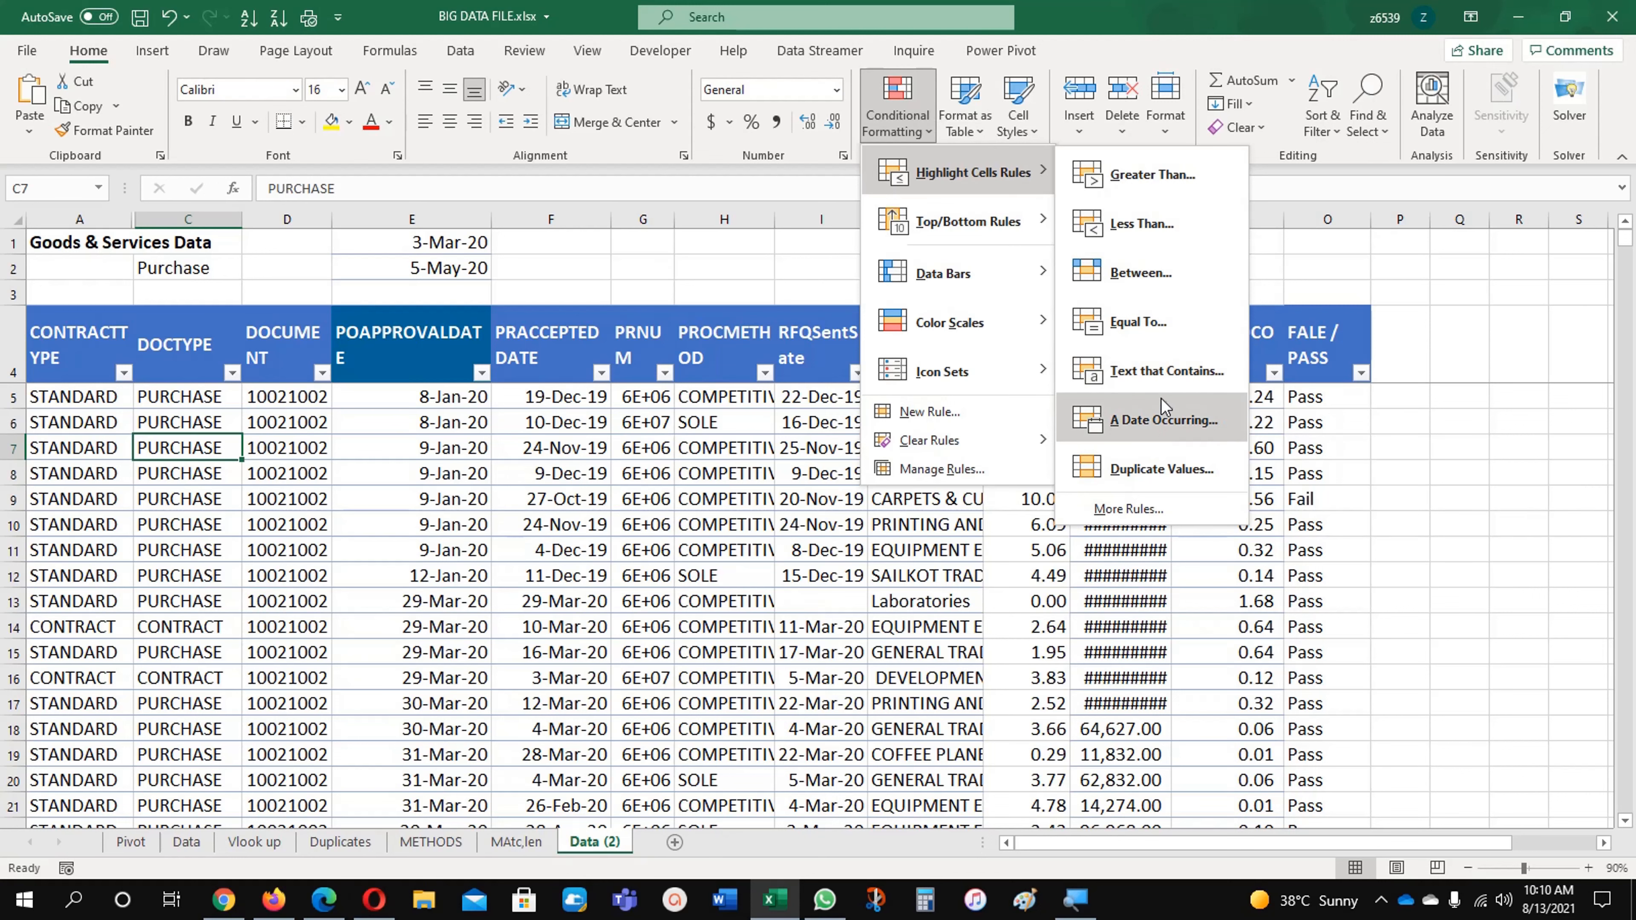
left_click(1189, 375)
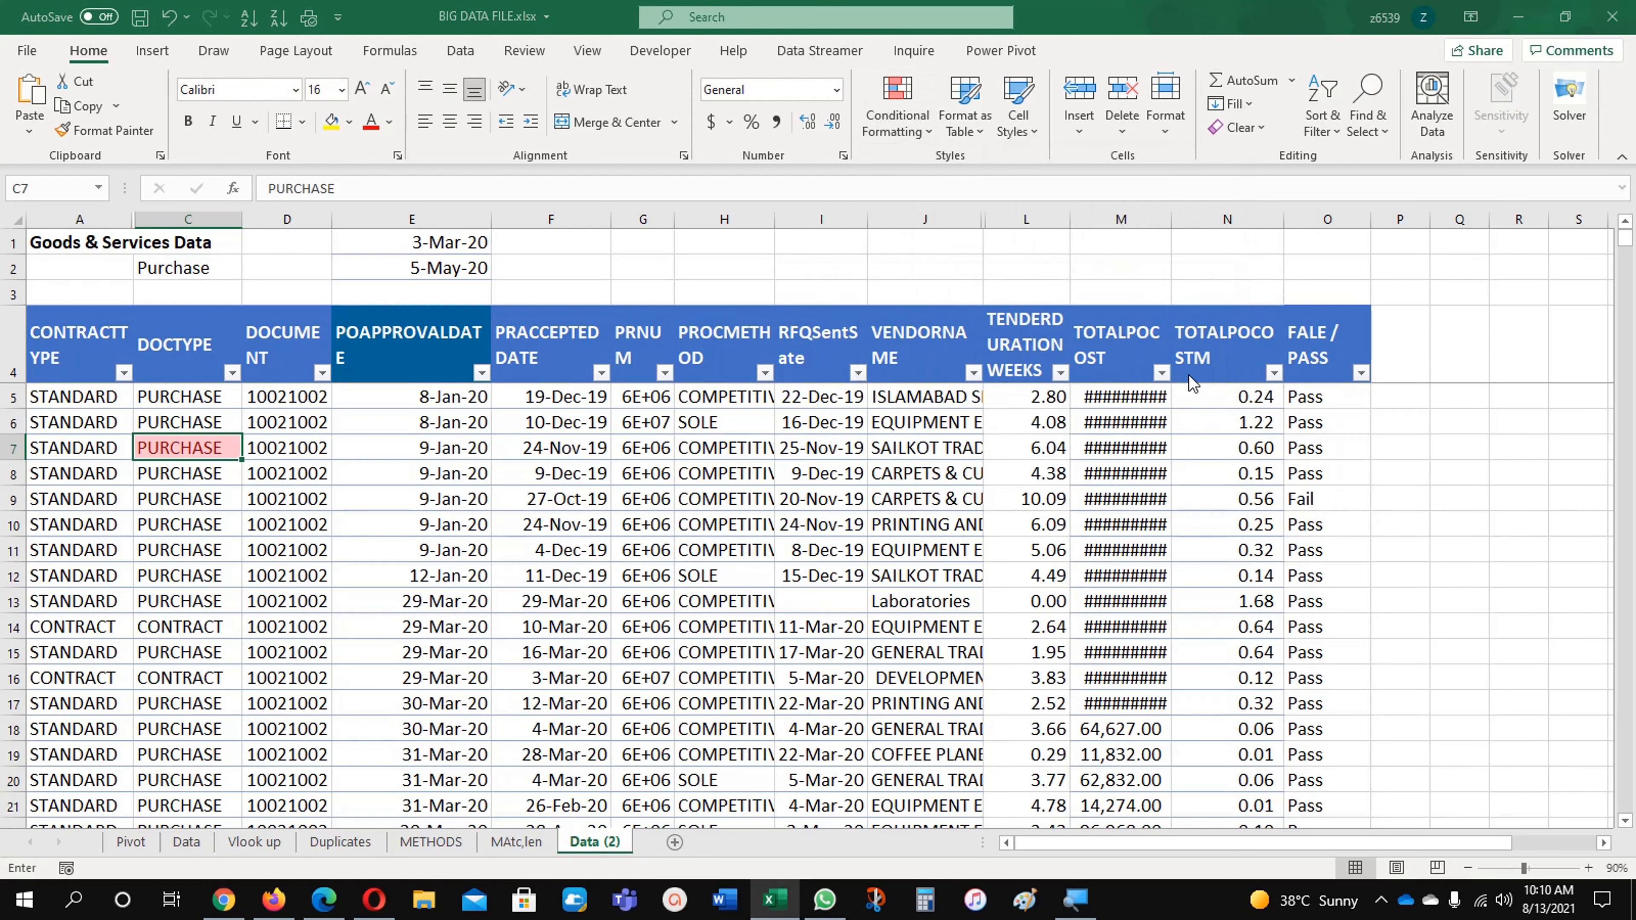
Step: Give the PURCHASE rule a custom format with dark blue fill and white font, and create it
left_click(1230, 338)
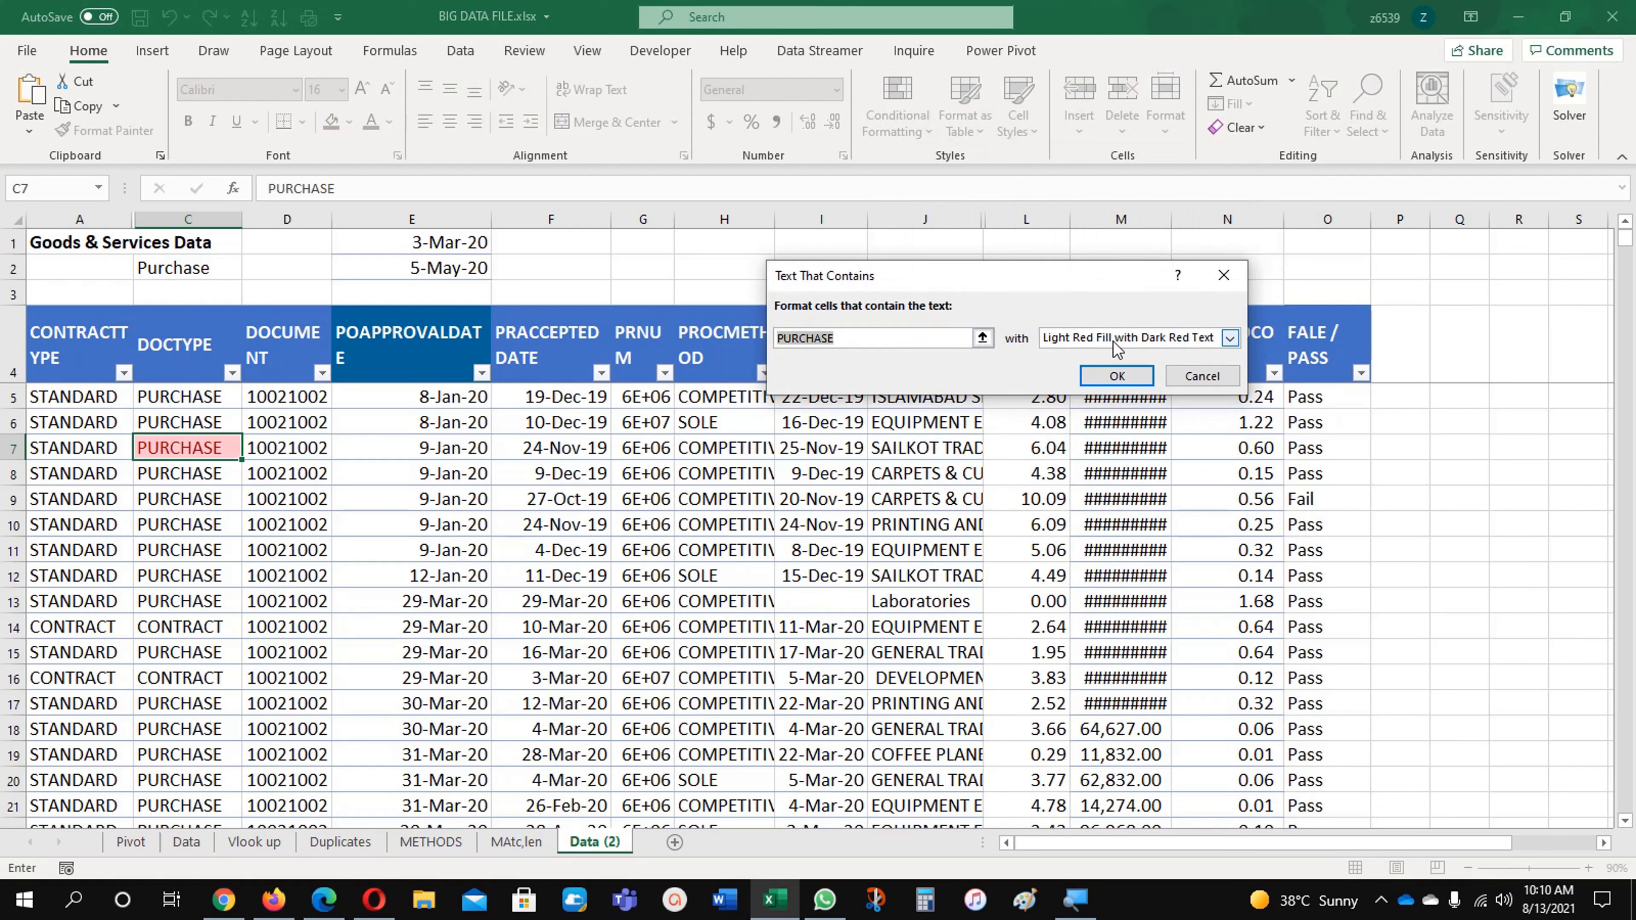
left_click(1118, 436)
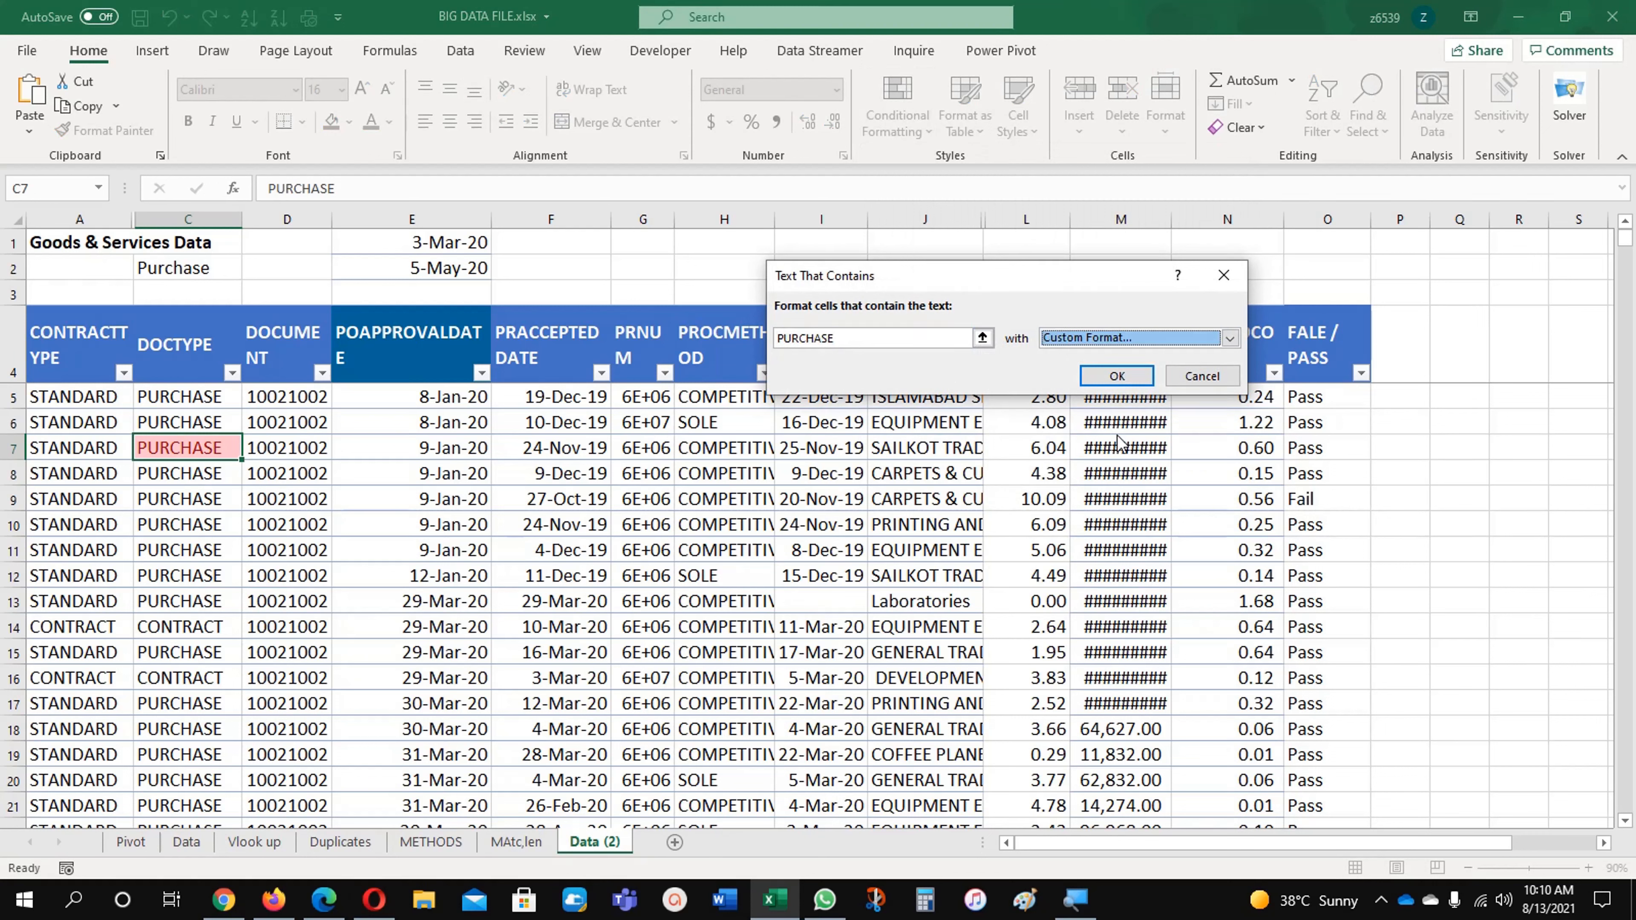
left_click(951, 80)
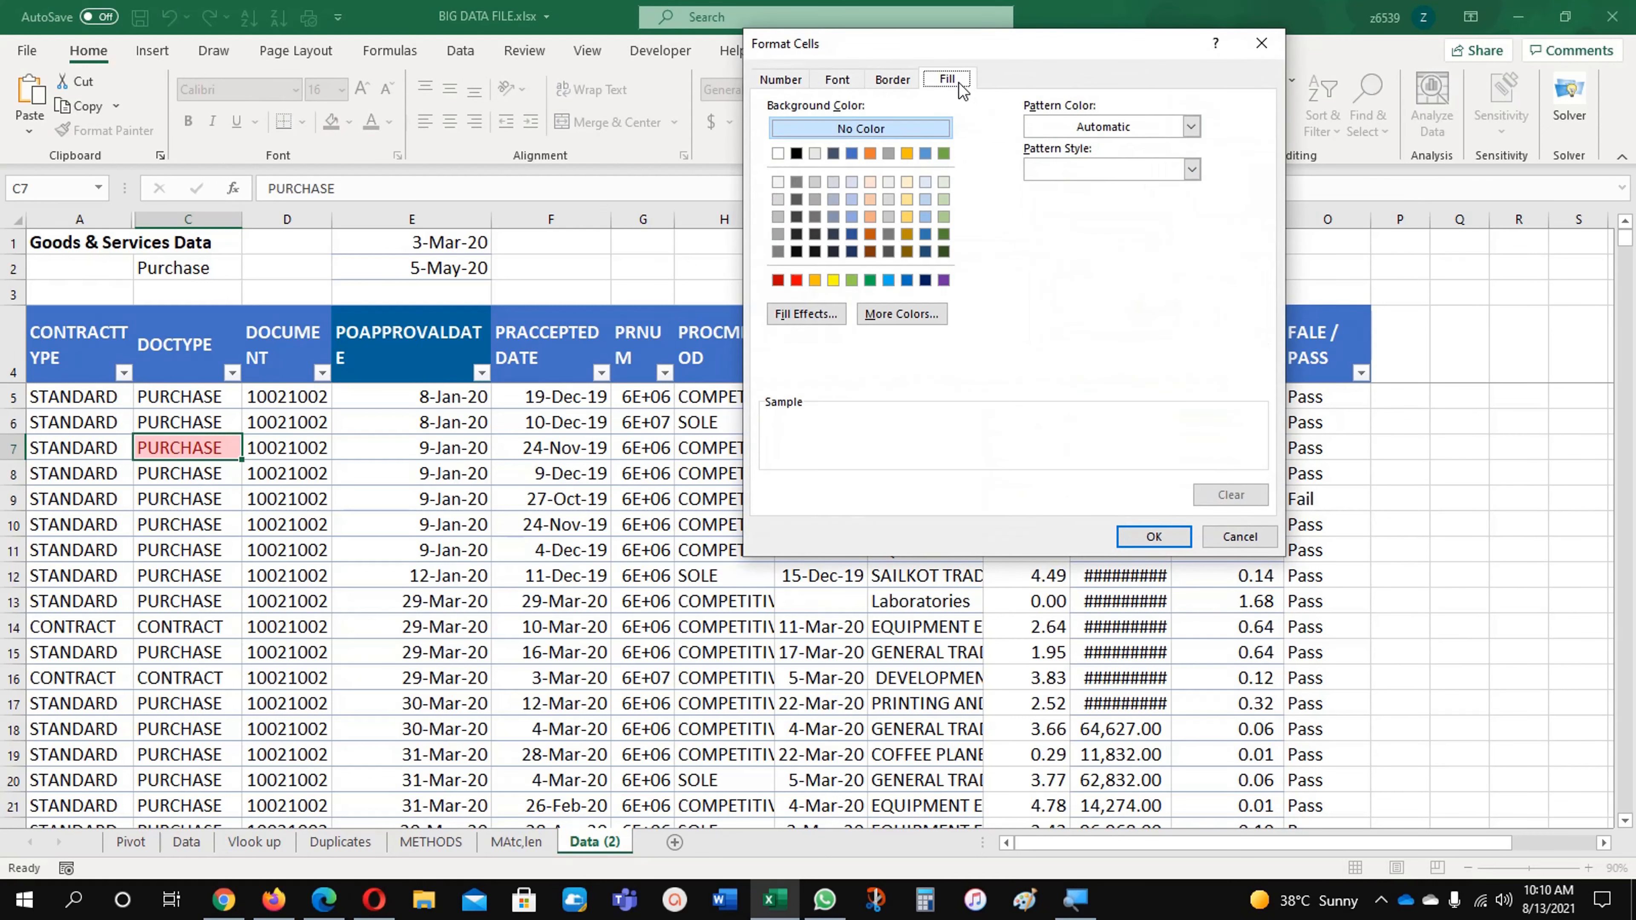
left_click(927, 281)
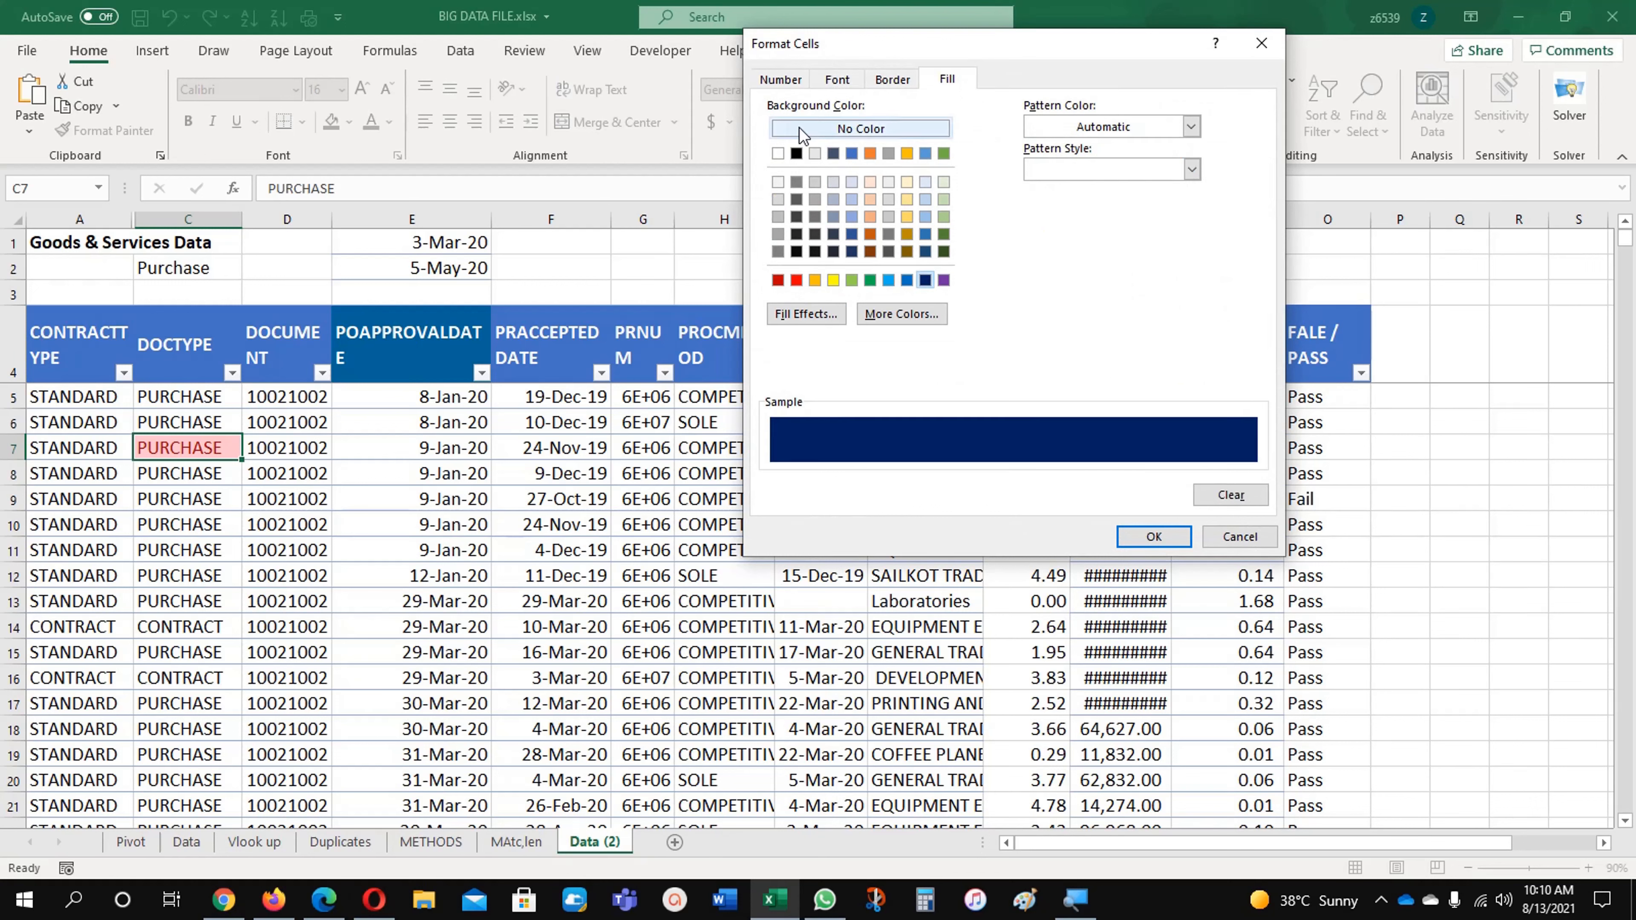
left_click(848, 81)
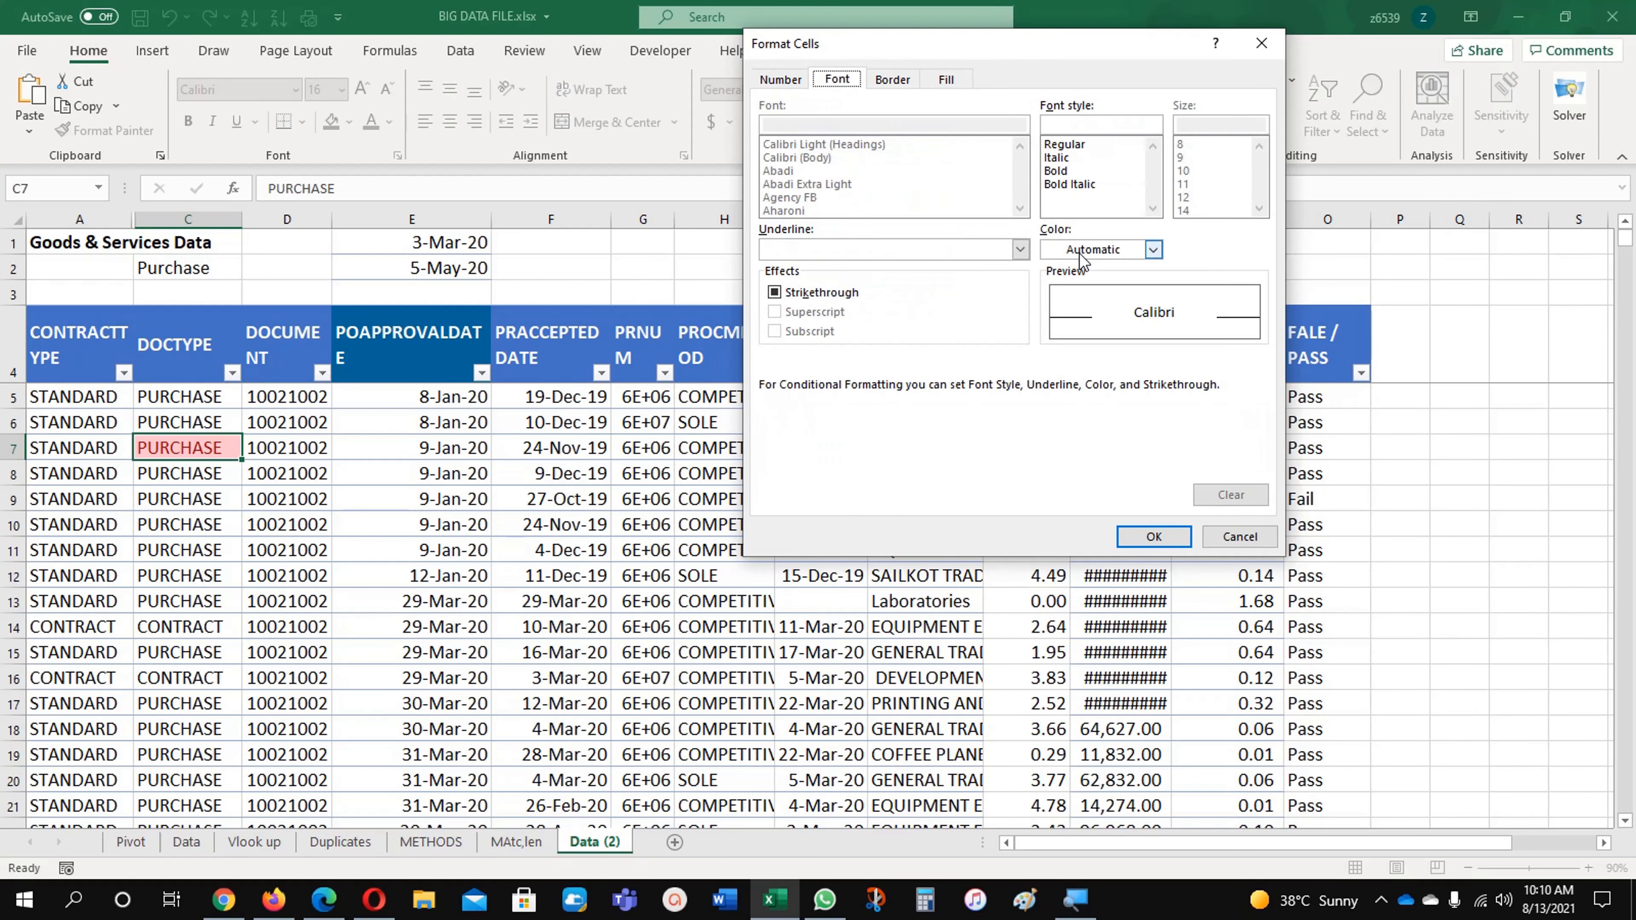
left_click(1153, 250)
left_click(1052, 333)
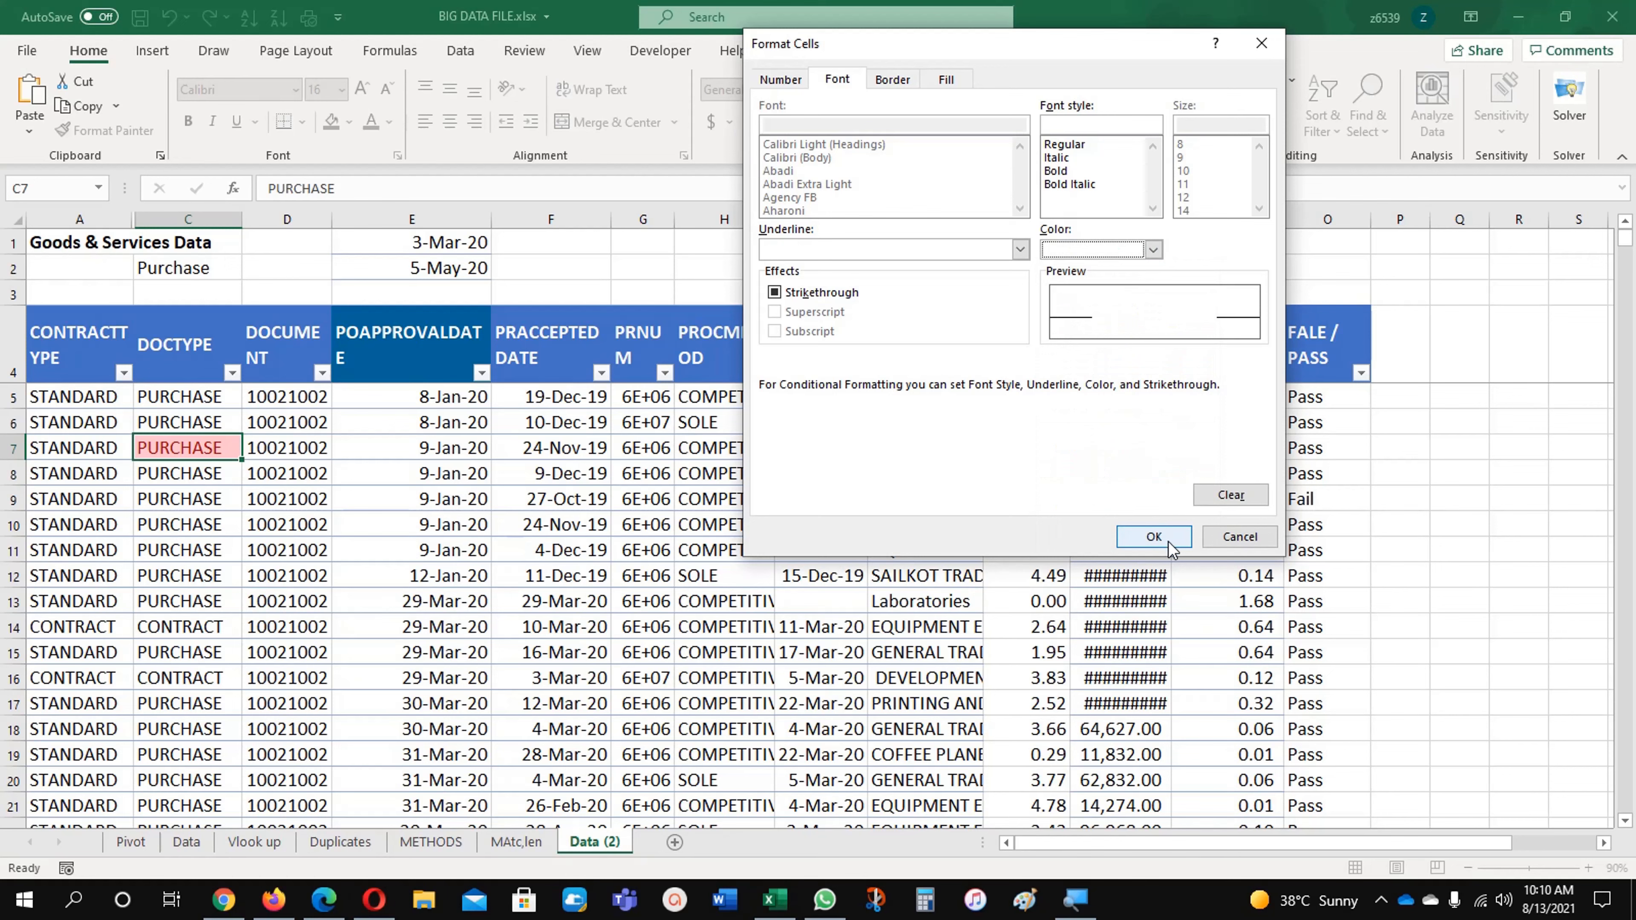
left_click(1154, 537)
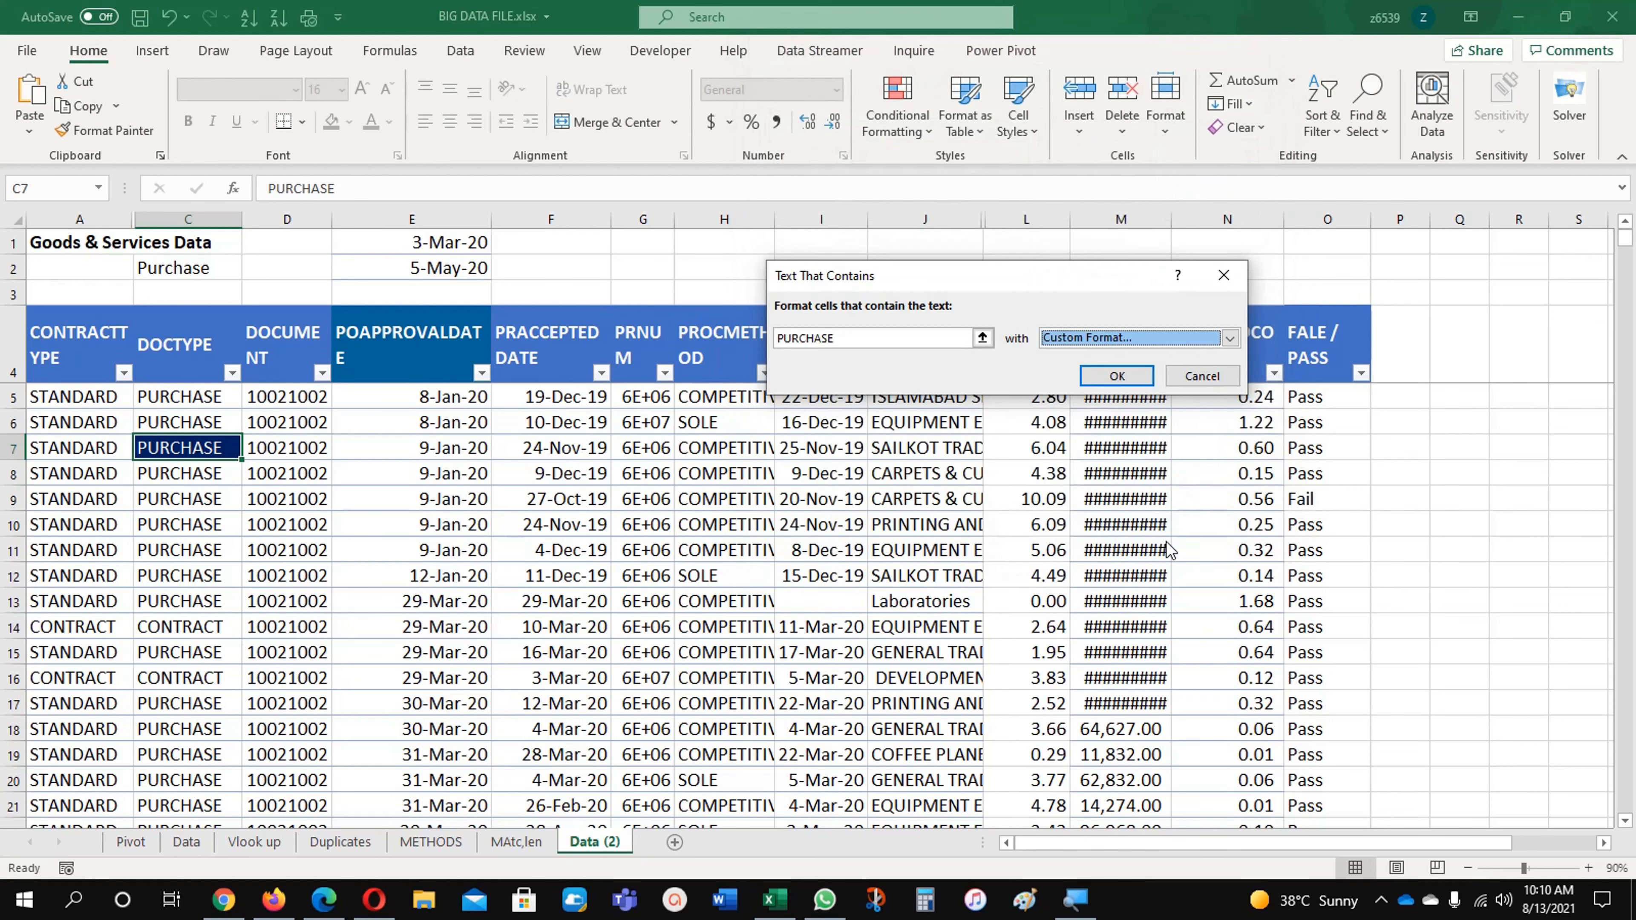
left_click(1103, 379)
left_click(232, 500)
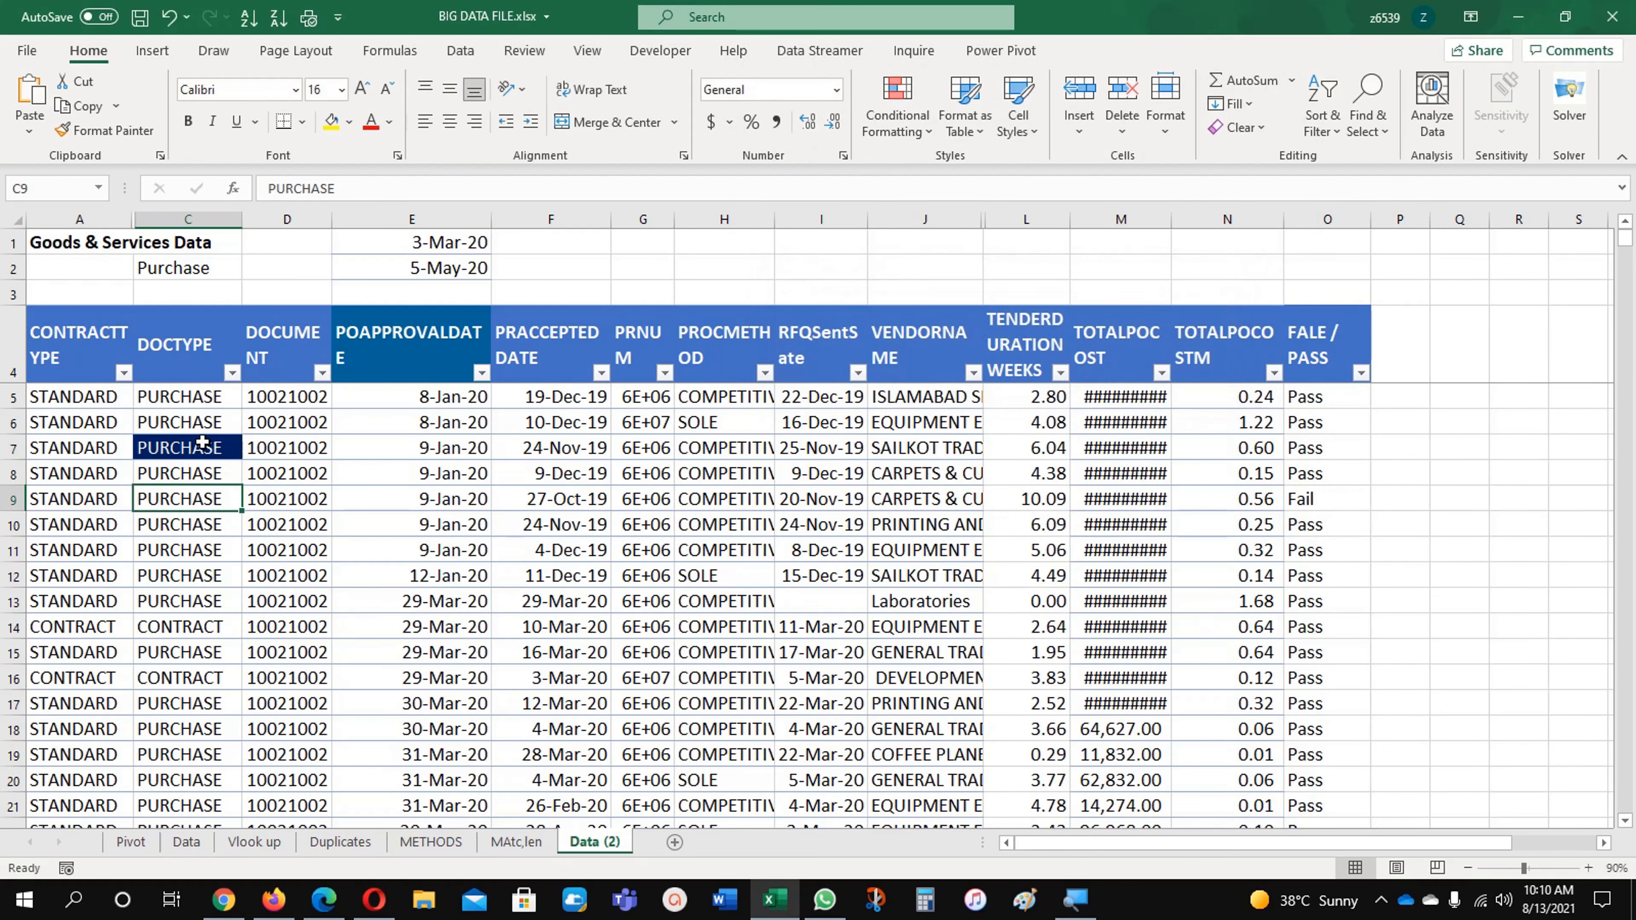
Step: Extend the PURCHASE text rule from C7 to the range $A$5:$O$1274
left_click(199, 449)
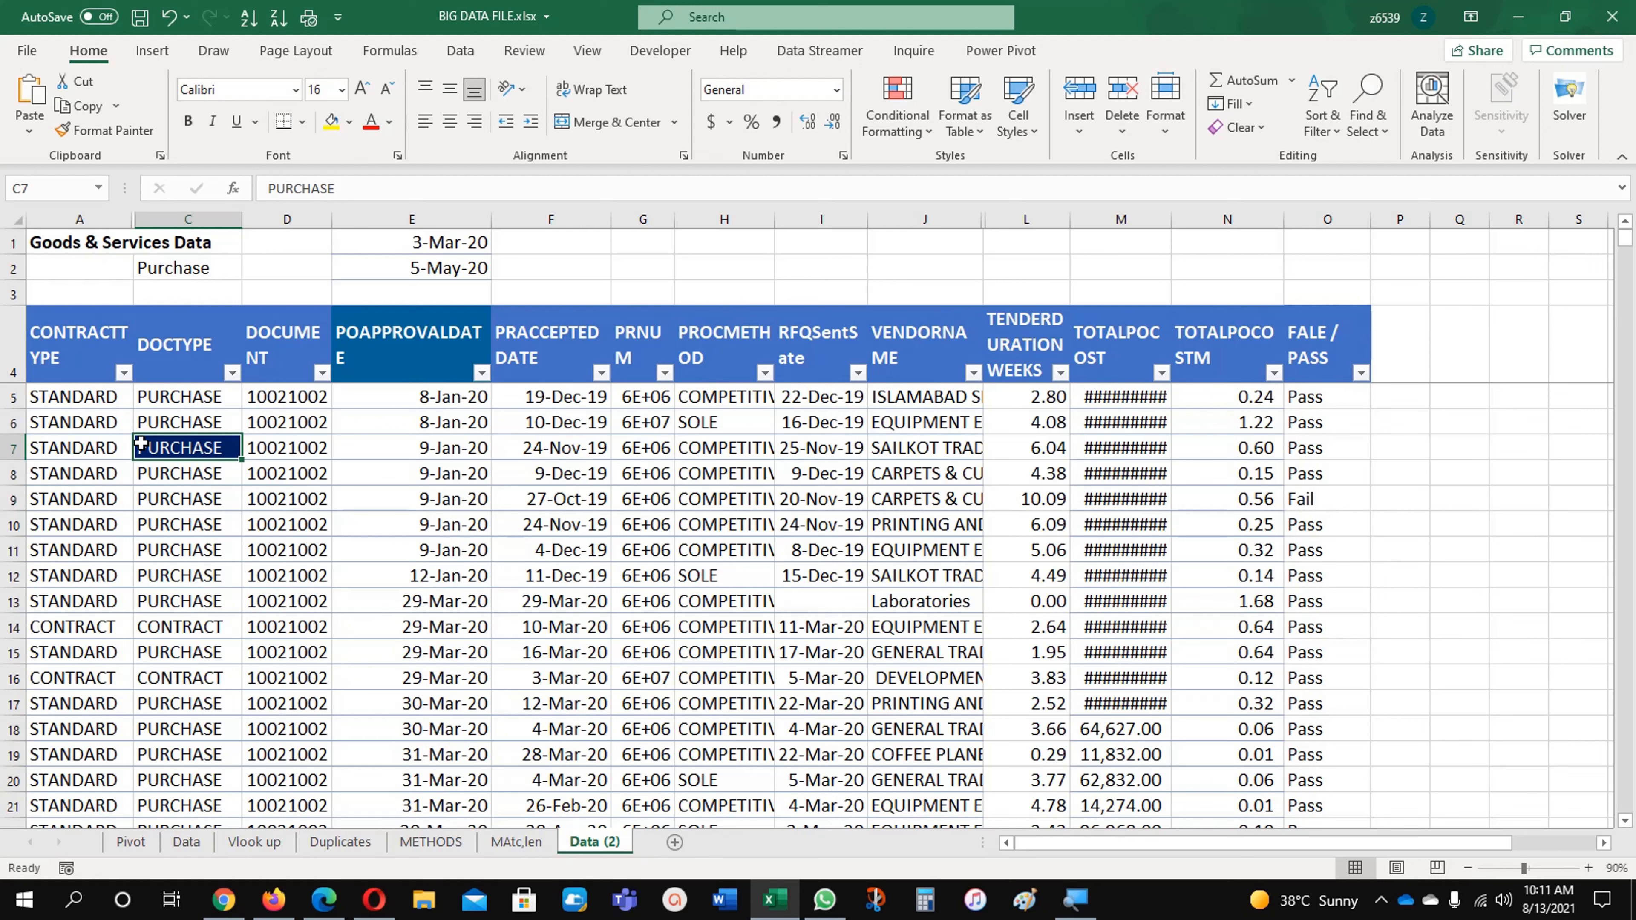
left_click(898, 109)
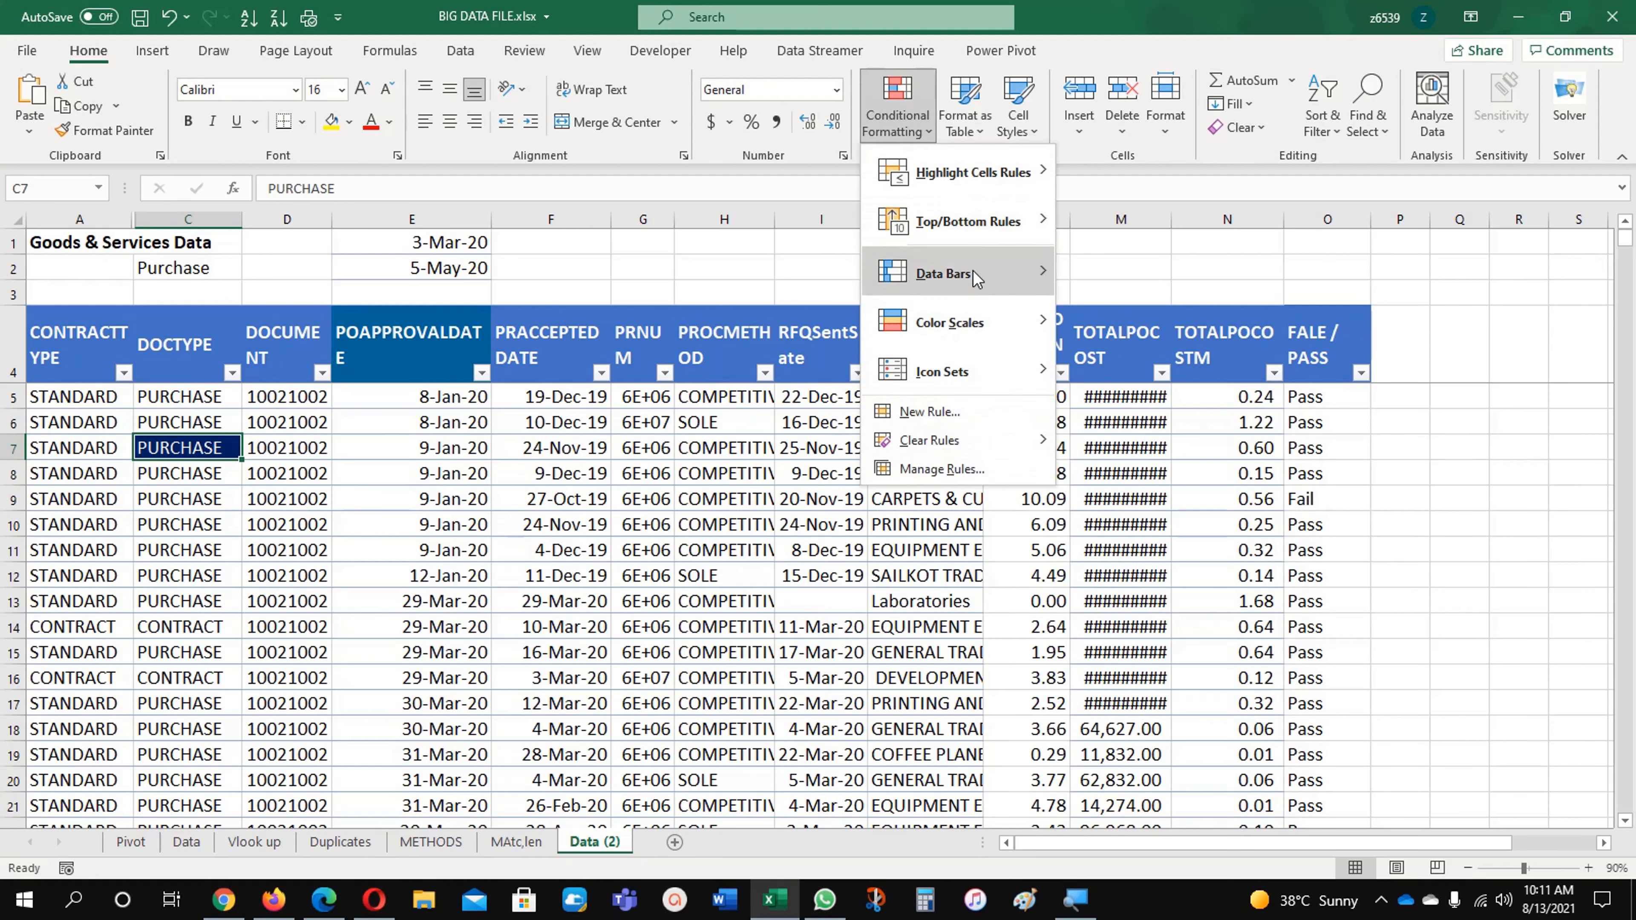
left_click(969, 471)
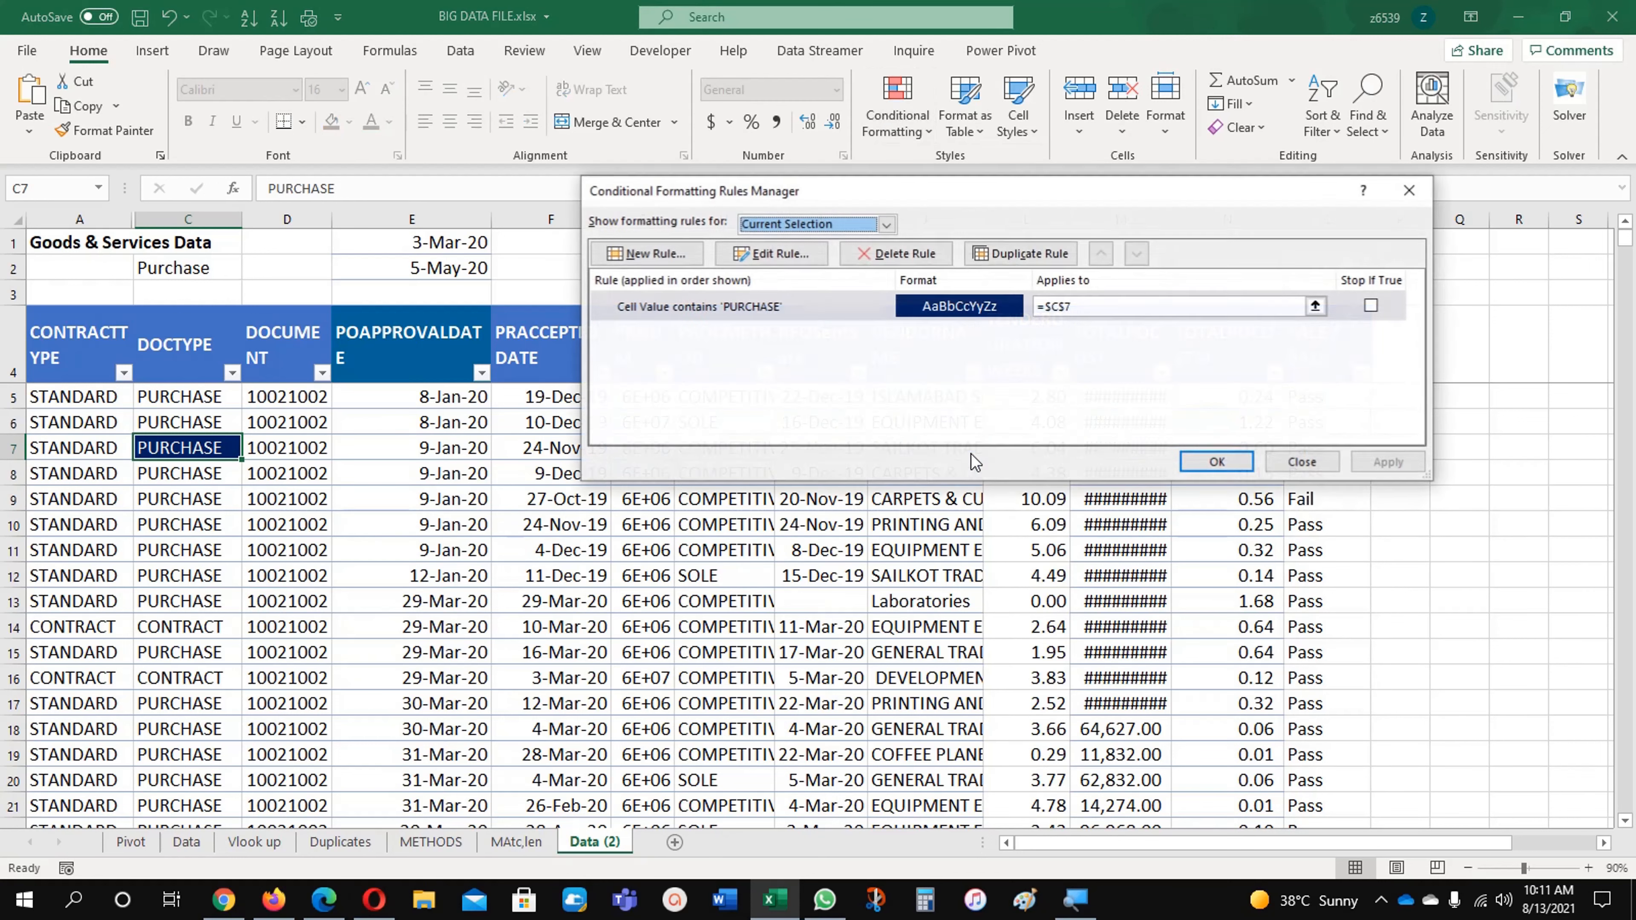
left_click(1302, 307)
left_click(1317, 306)
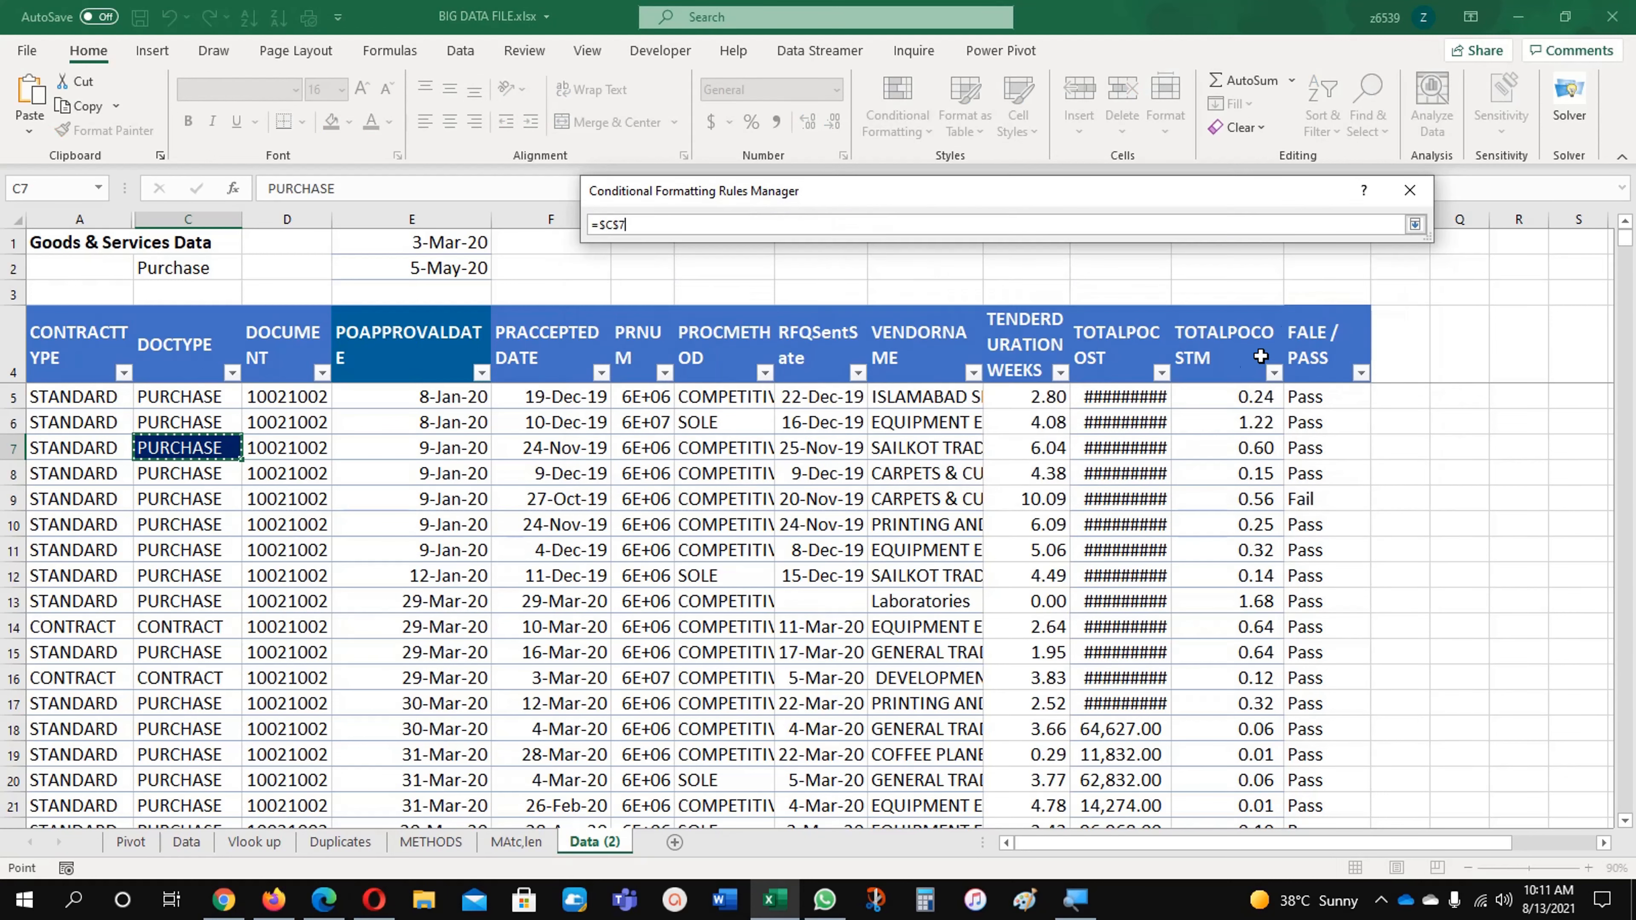
left_click_drag(79, 399, 1301, 414)
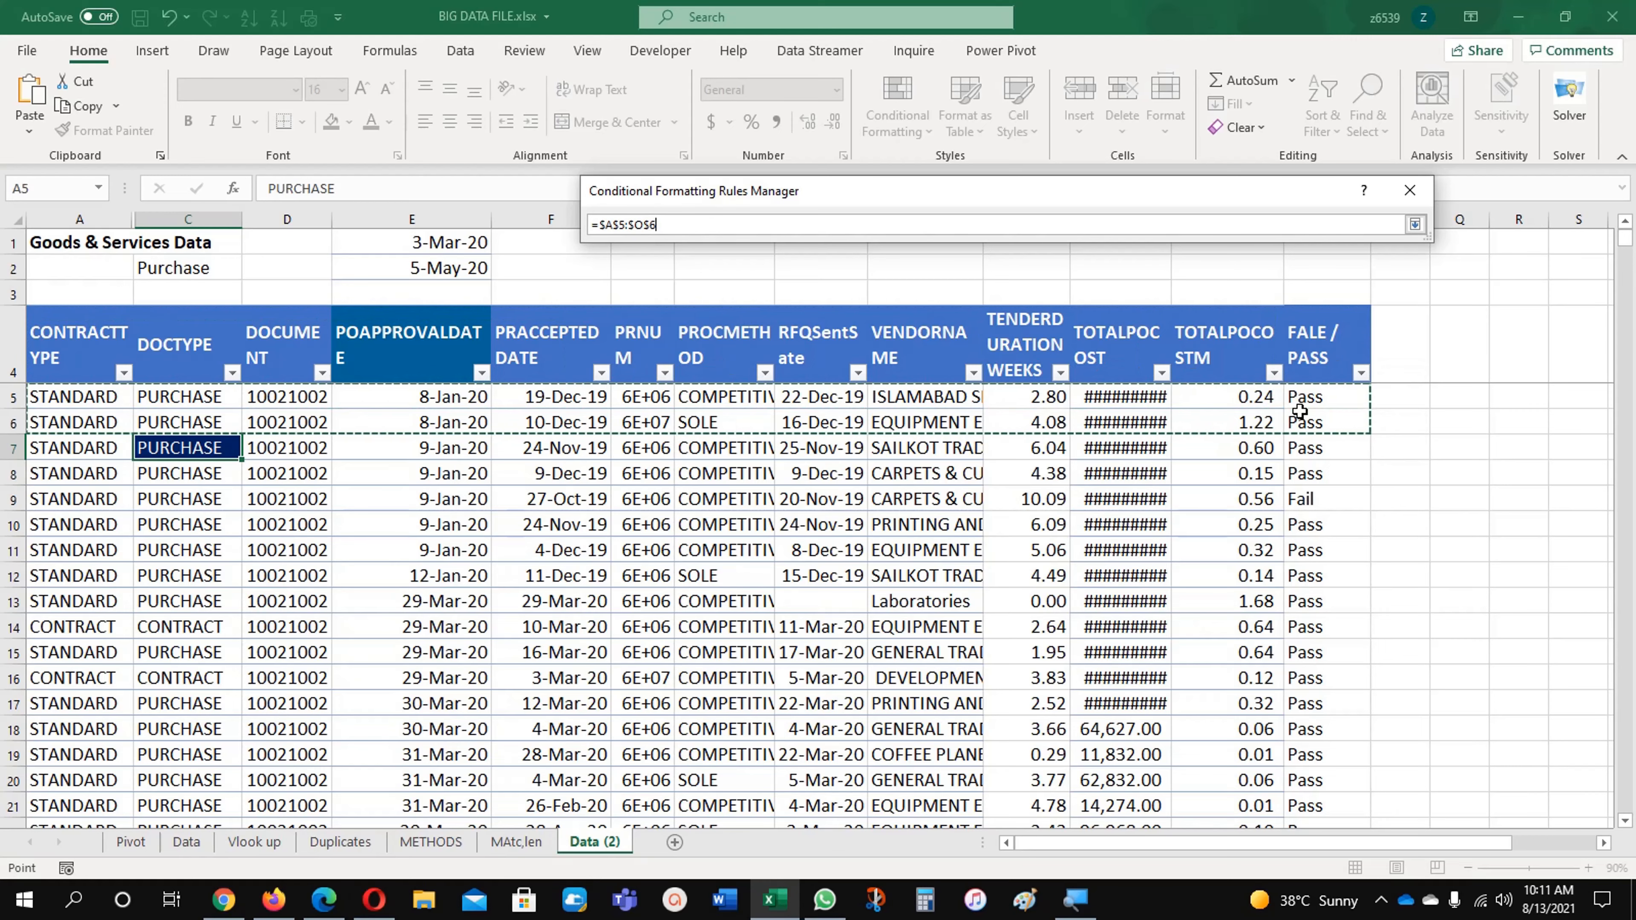
key("ctrl+shift+Down")
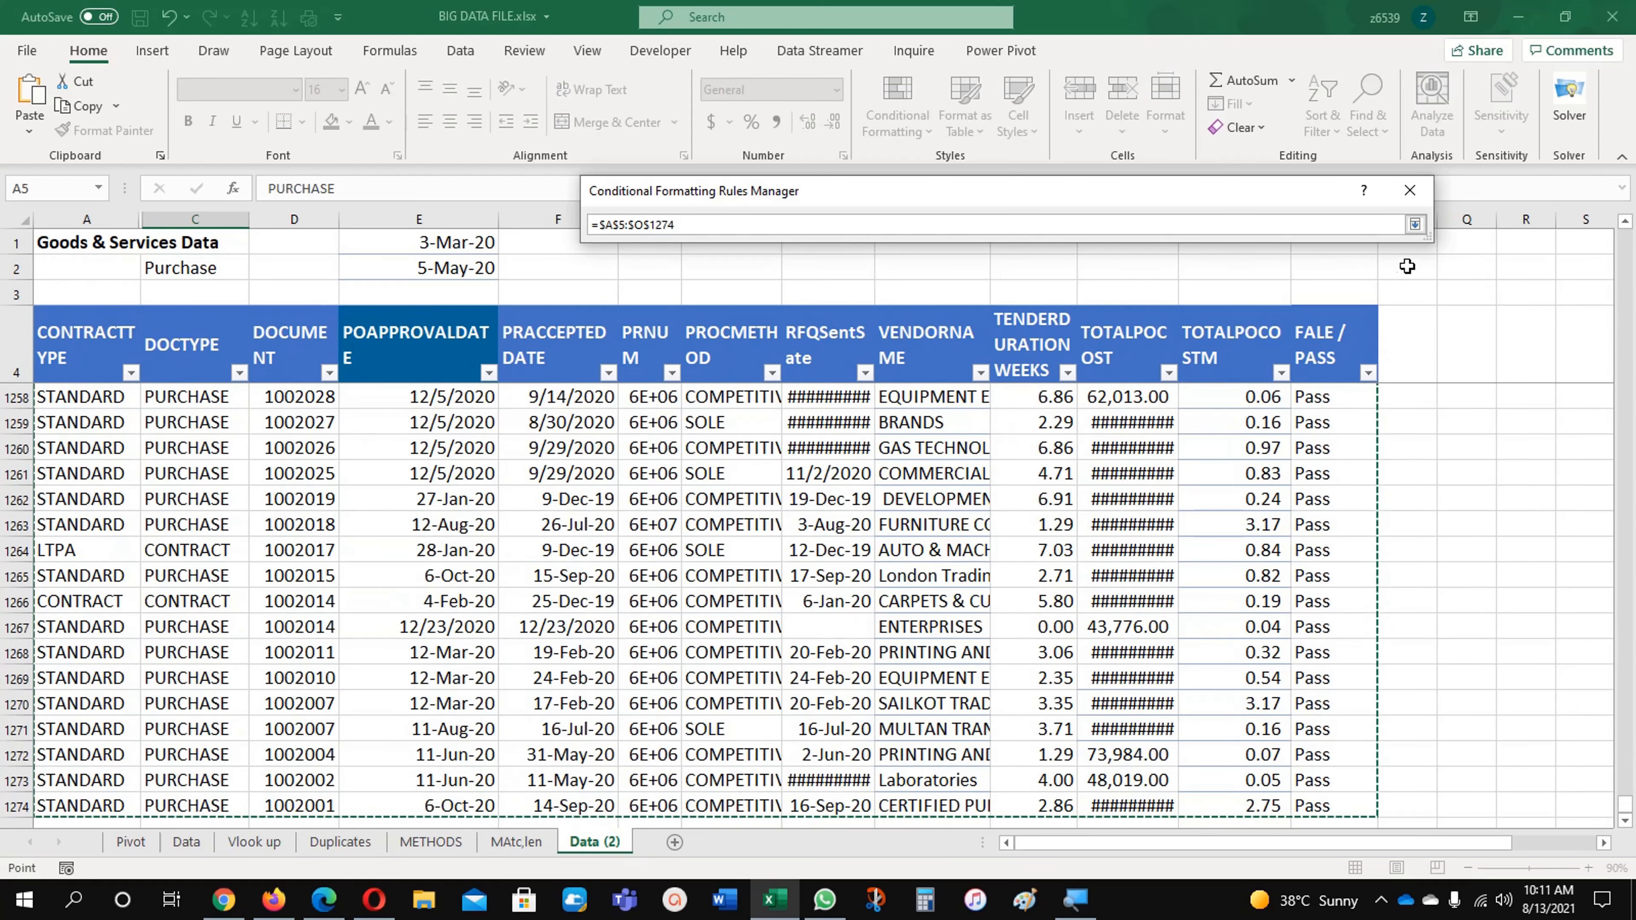
left_click(1417, 225)
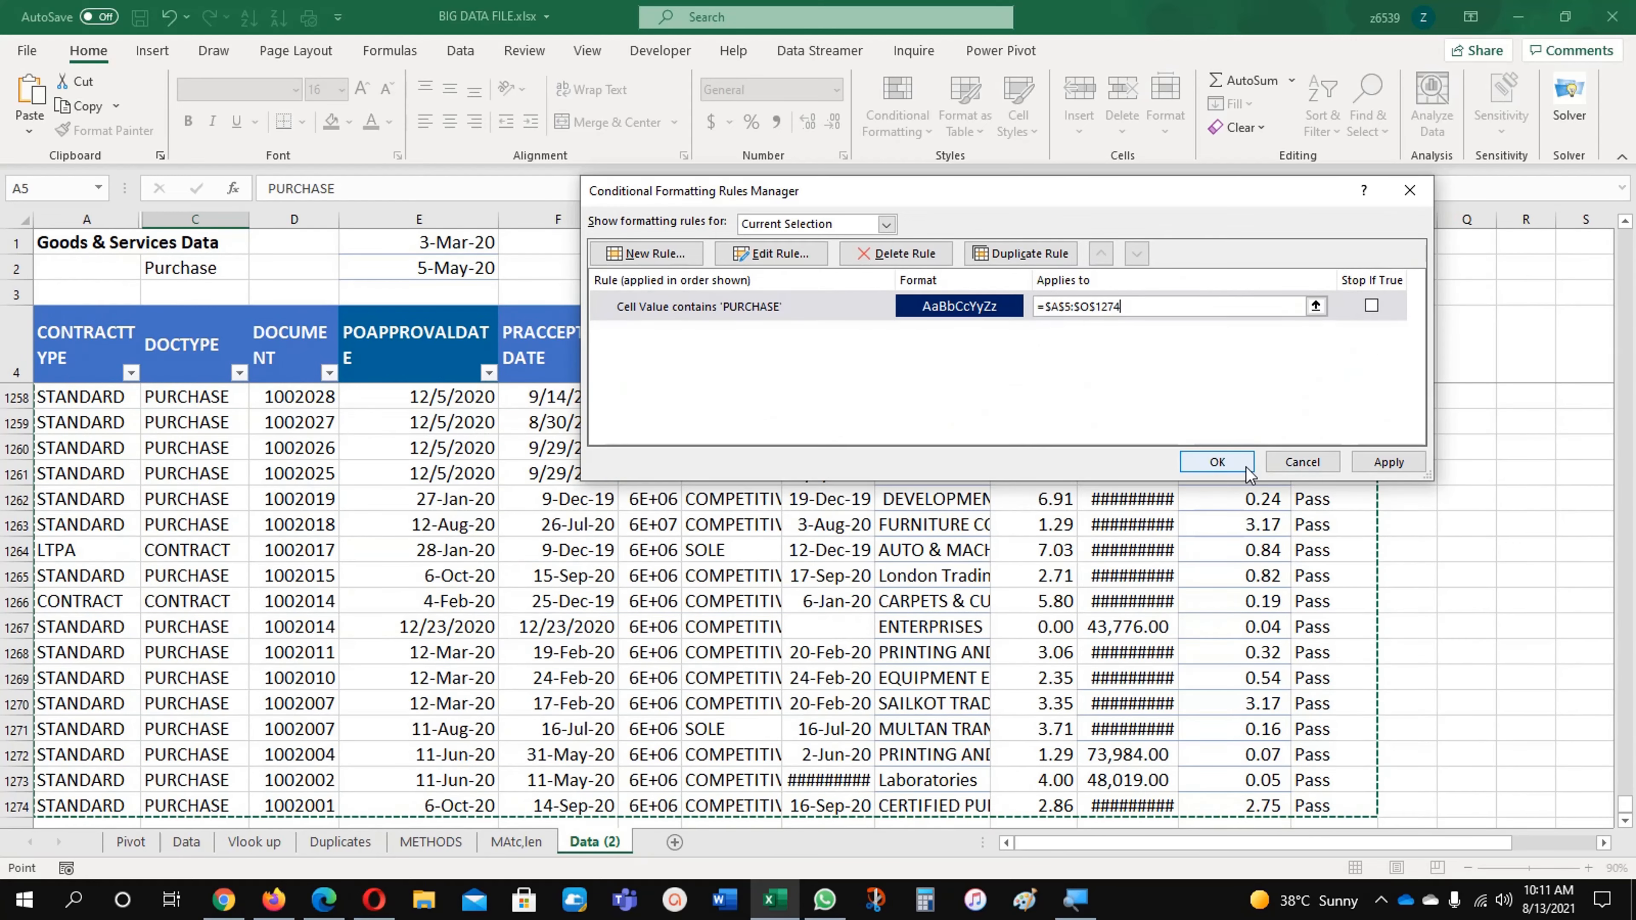
left_click(1217, 463)
Step: Examine which cells the PURCHASE rule highlights, from the end of the data back to its first rows
left_click(415, 554)
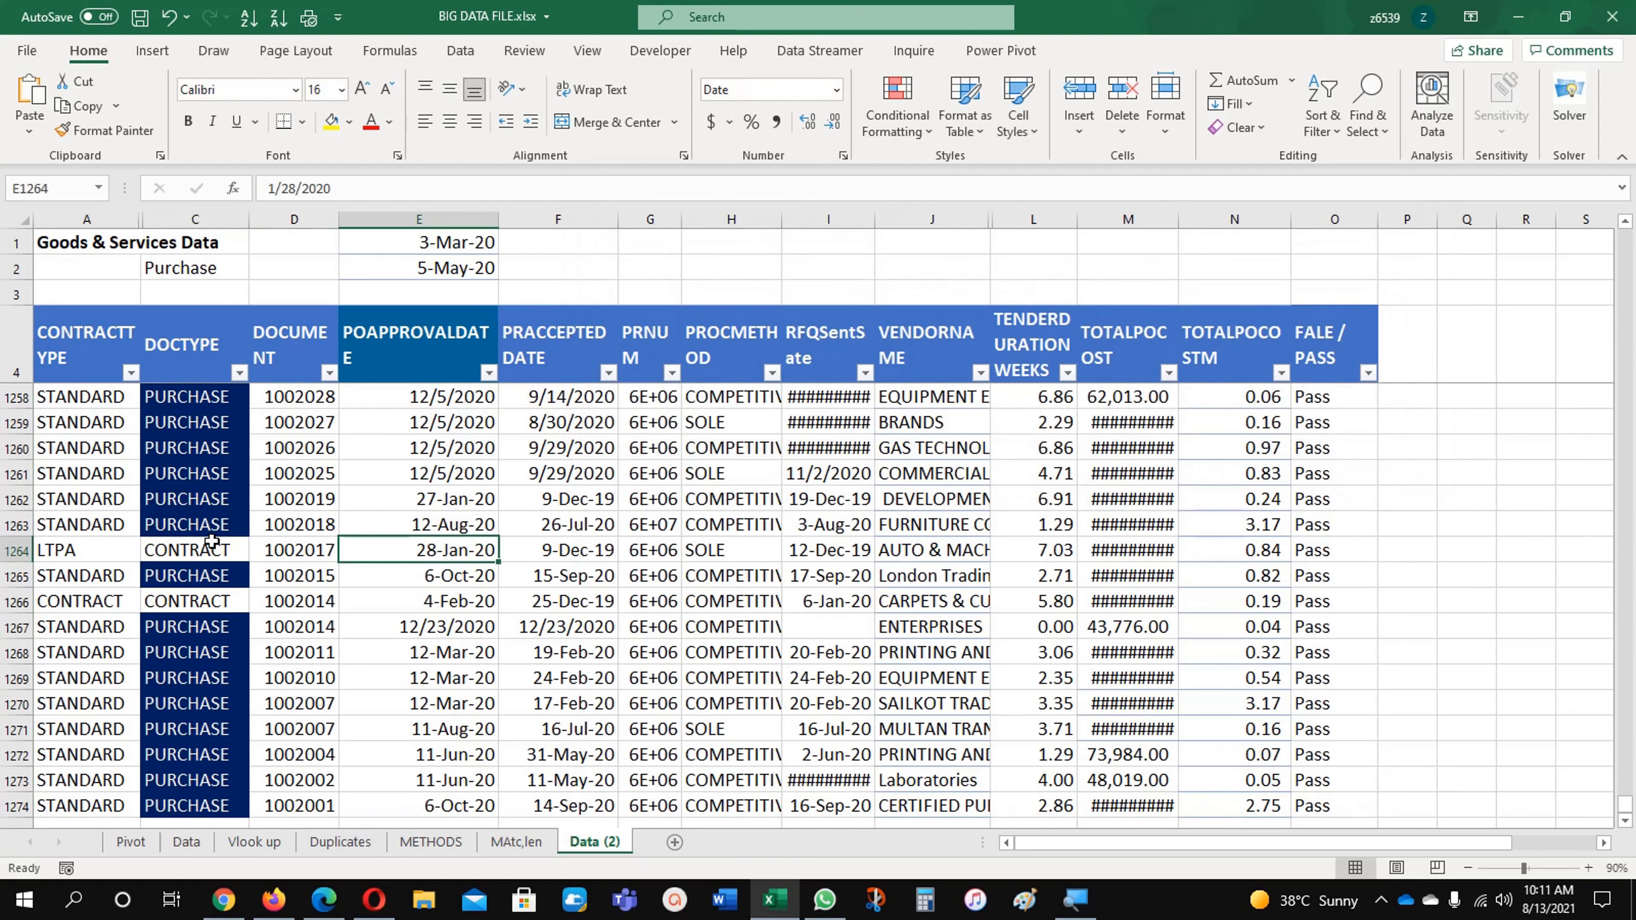
scroll(211, 542, "up", 20)
scroll(212, 542, "up", 3)
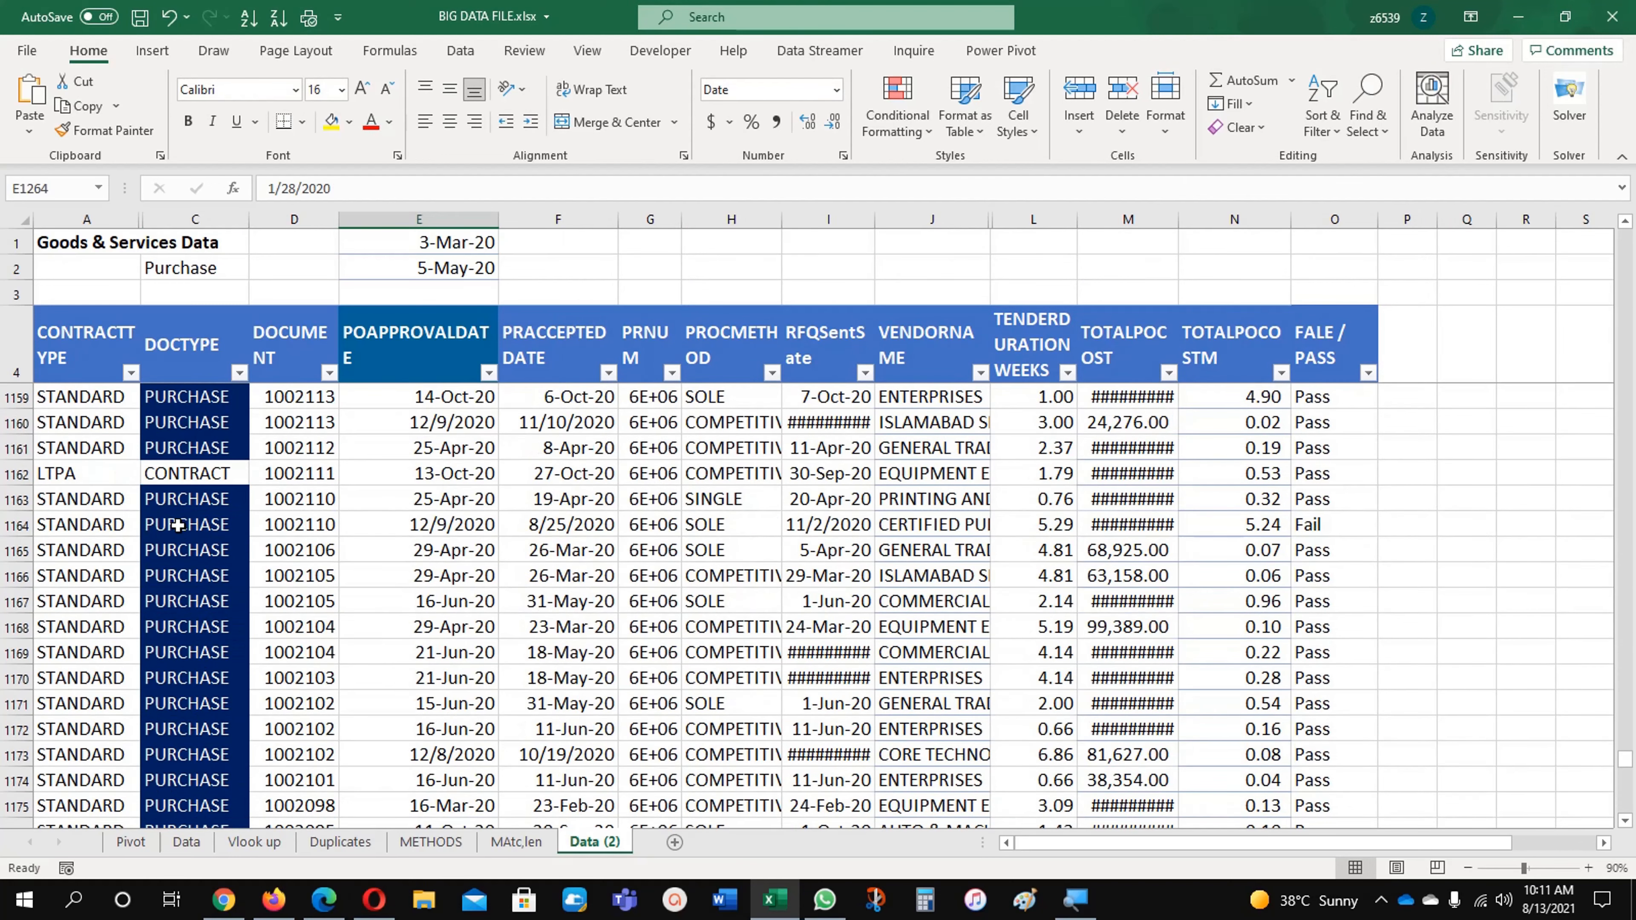
left_click(200, 535)
key("ctrl+Home")
scroll(177, 524, "down", 4)
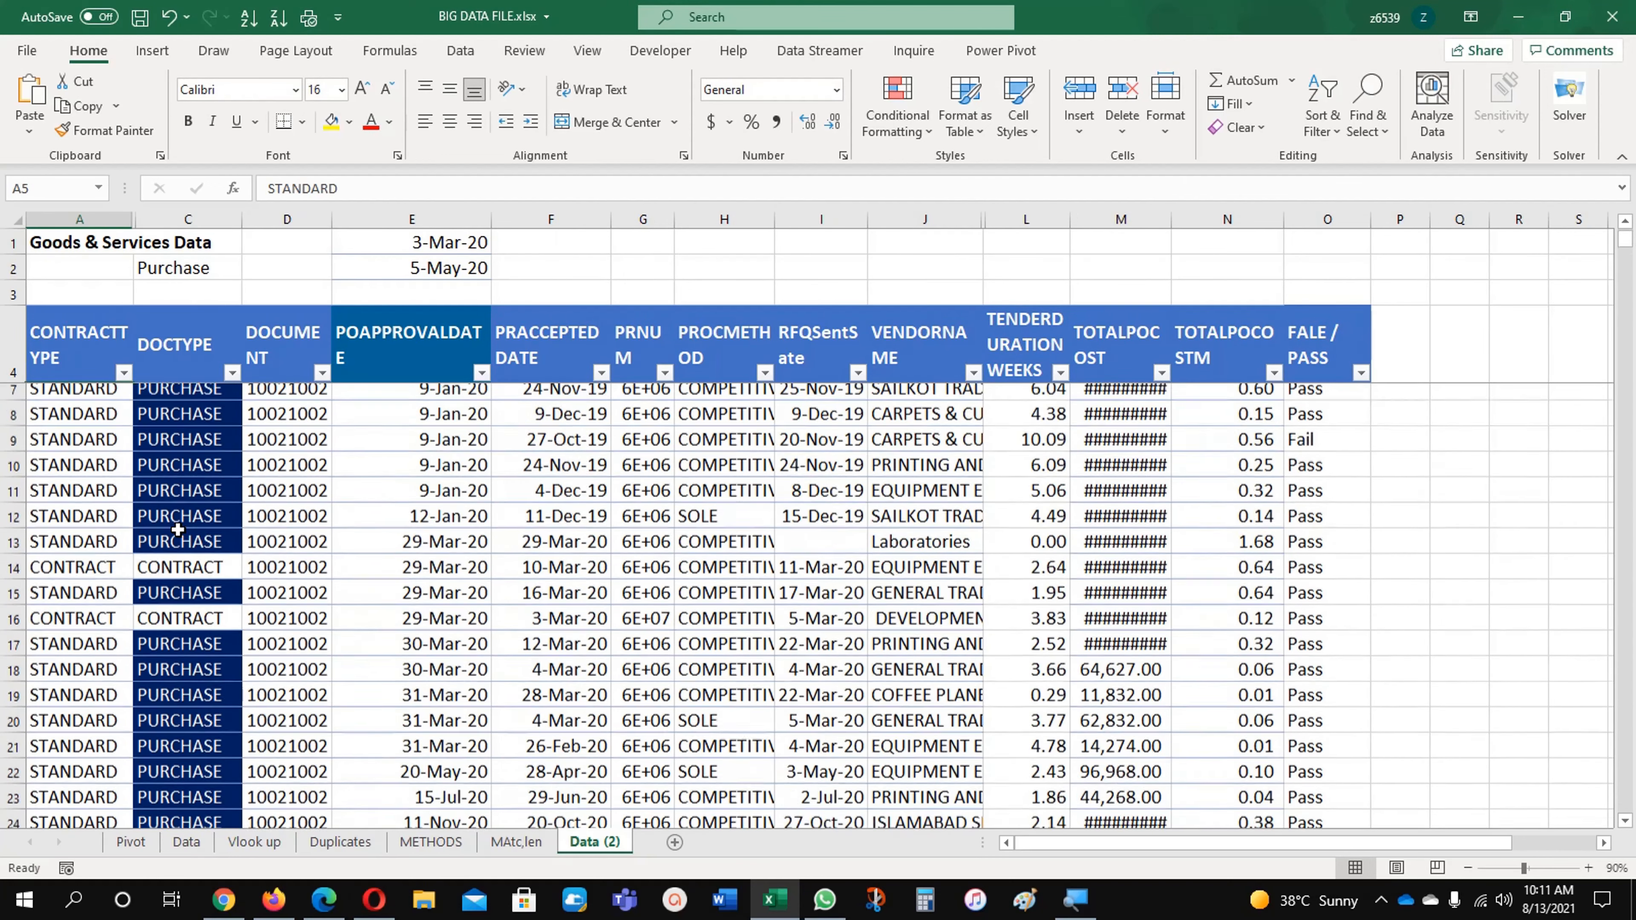
scroll(177, 528, "up", 4)
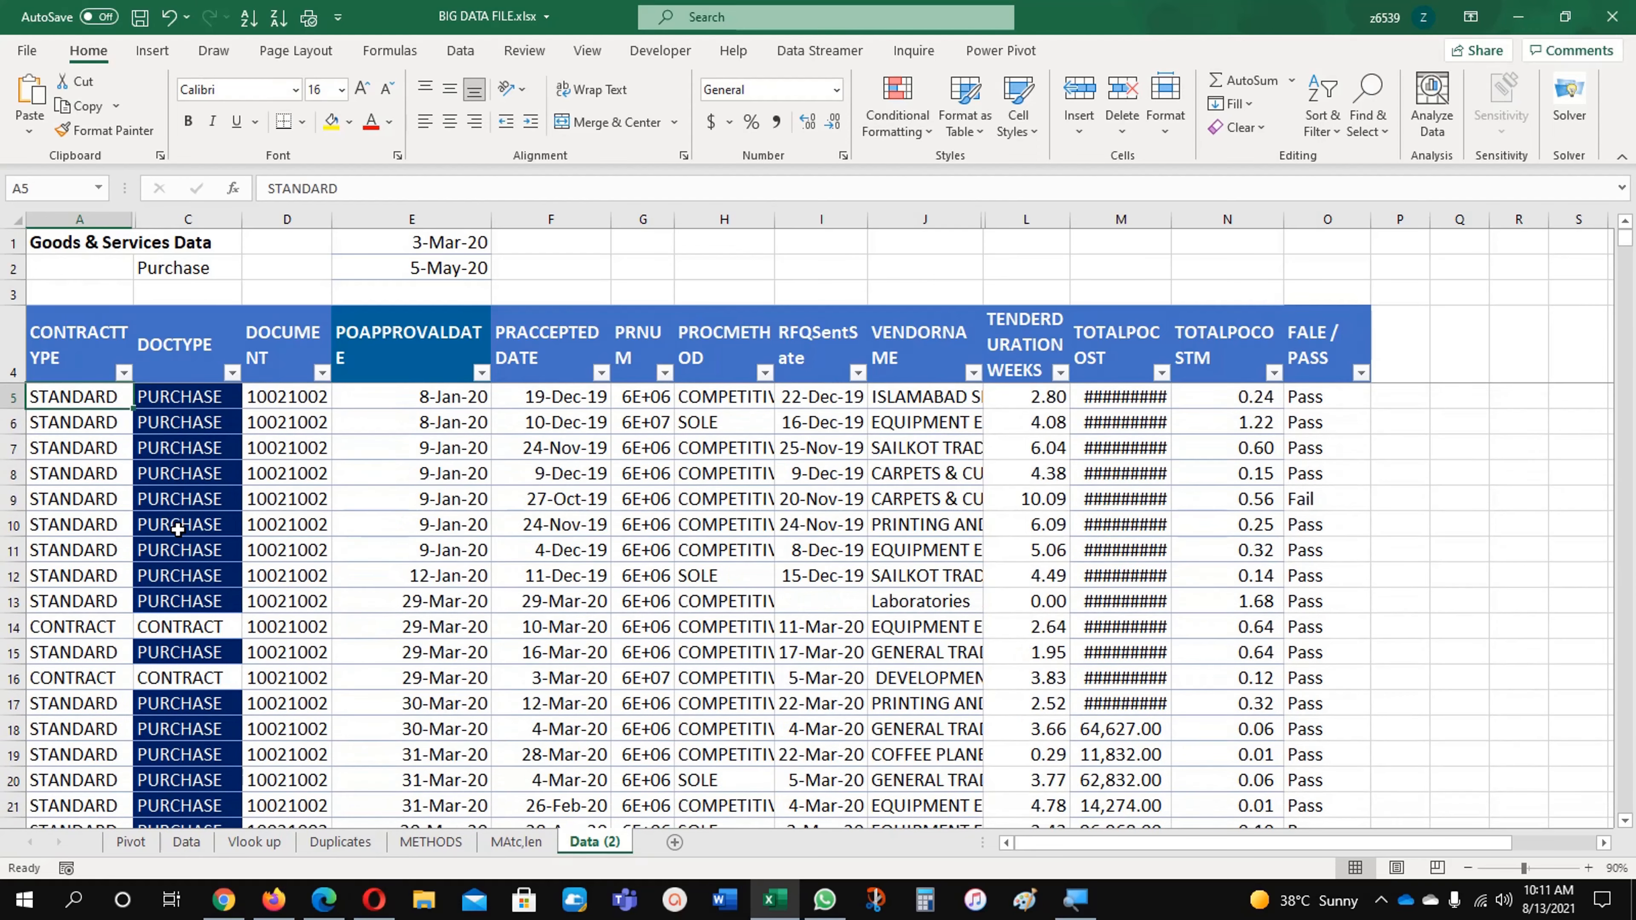
left_click(161, 456)
key("Up")
key("Up")
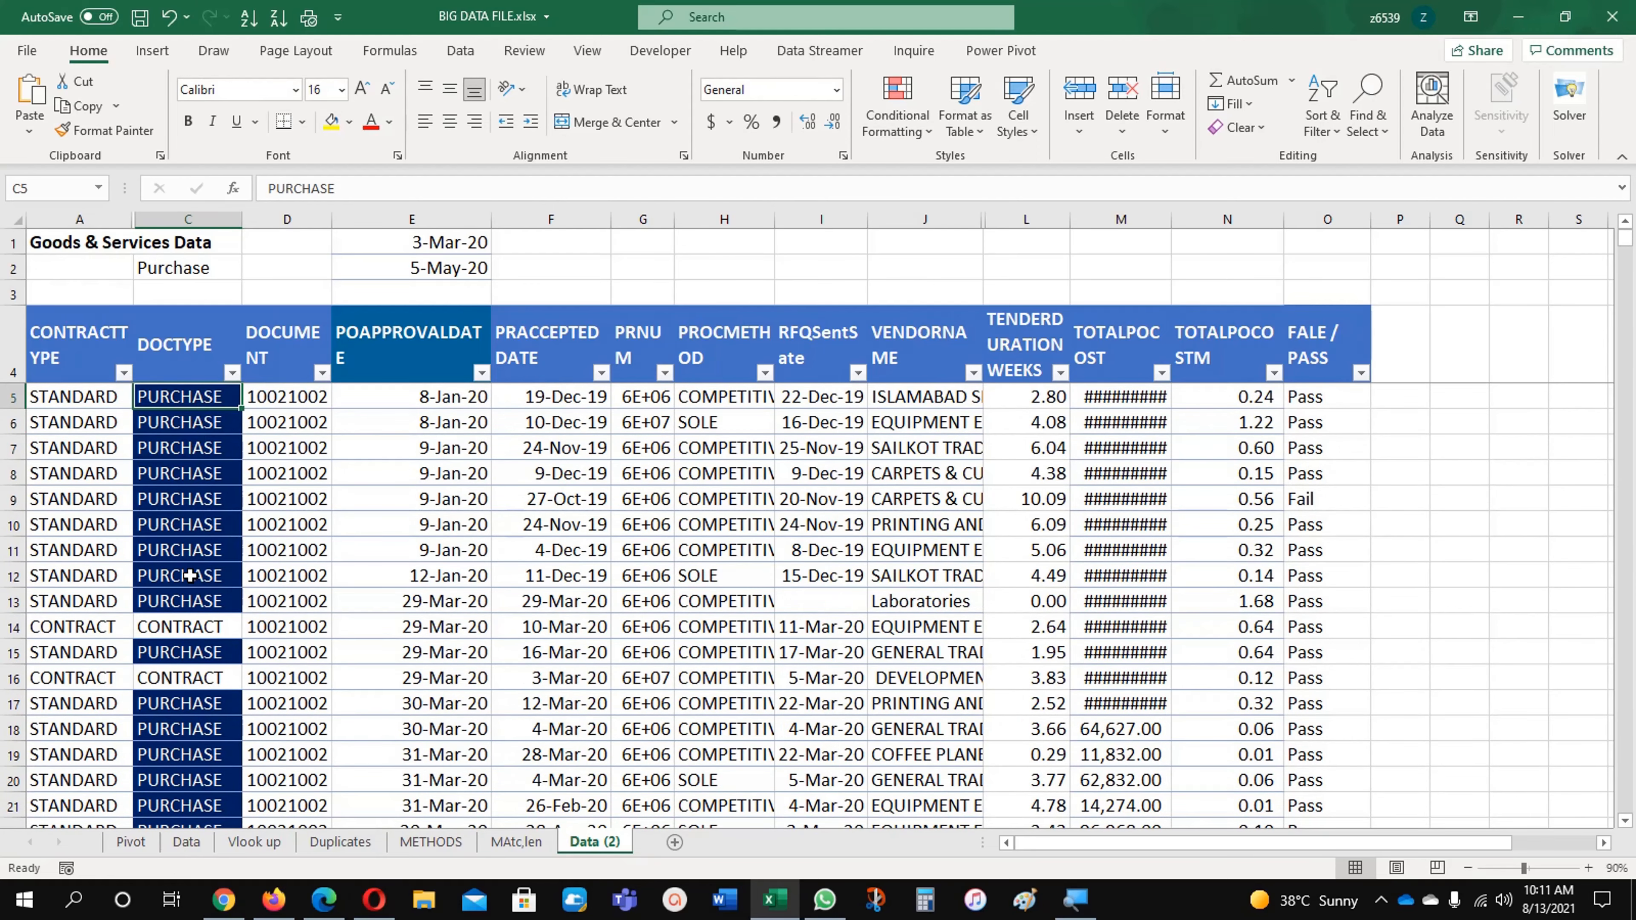
Step: Start a Text That Contains highlighting rule on cell E8 for the text CONTRACT, as in C14
left_click(182, 628)
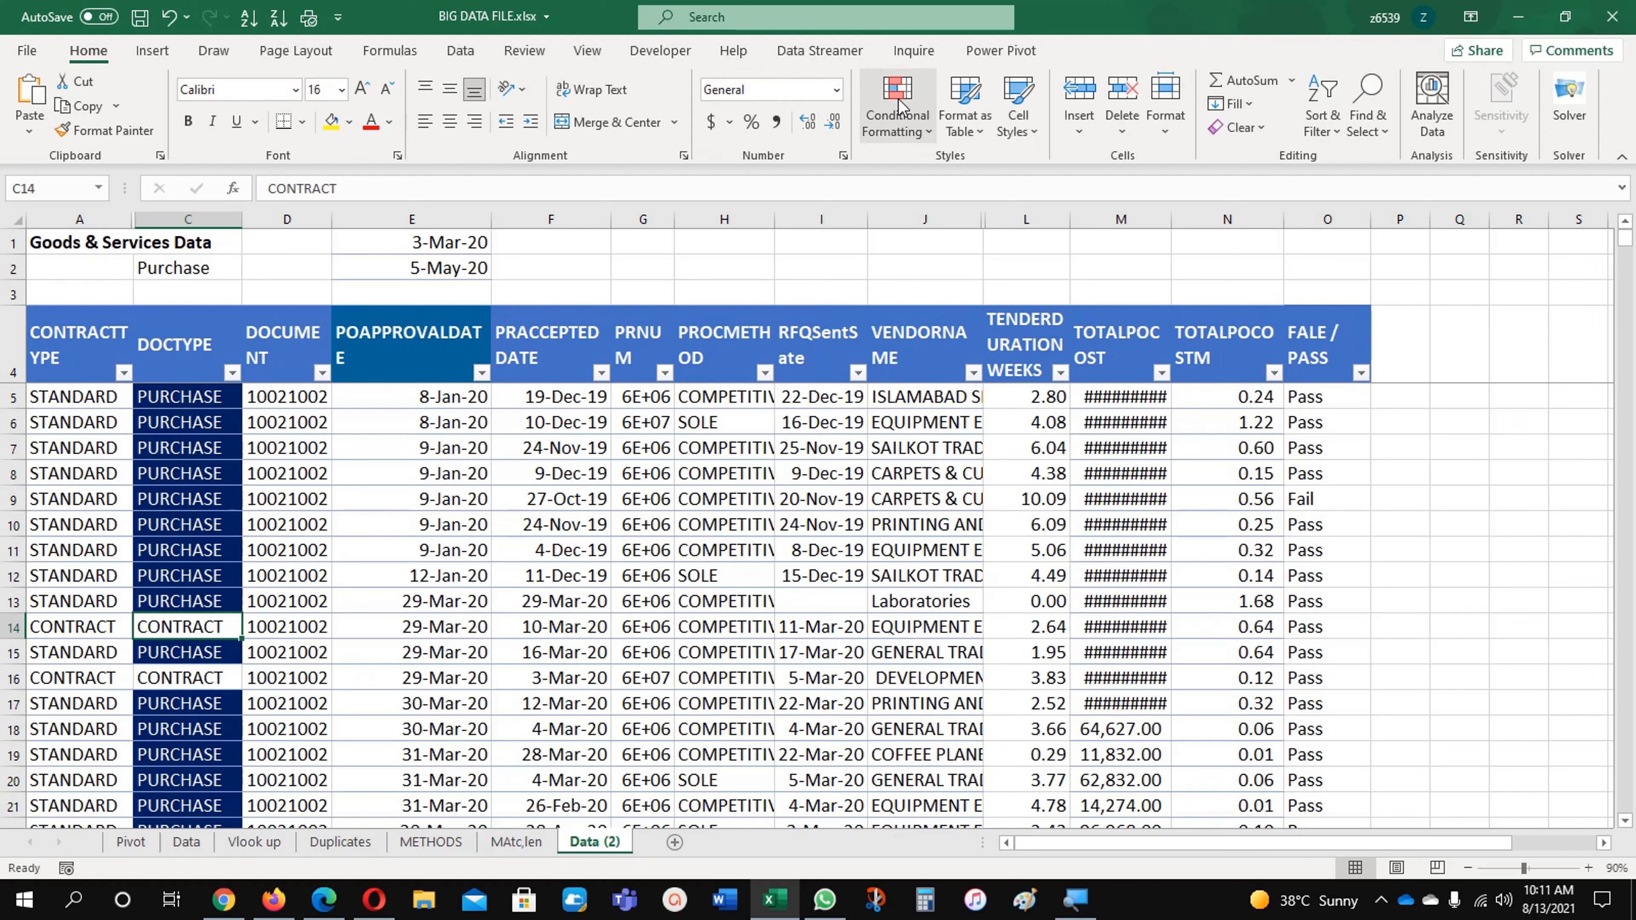
double_click(313, 191)
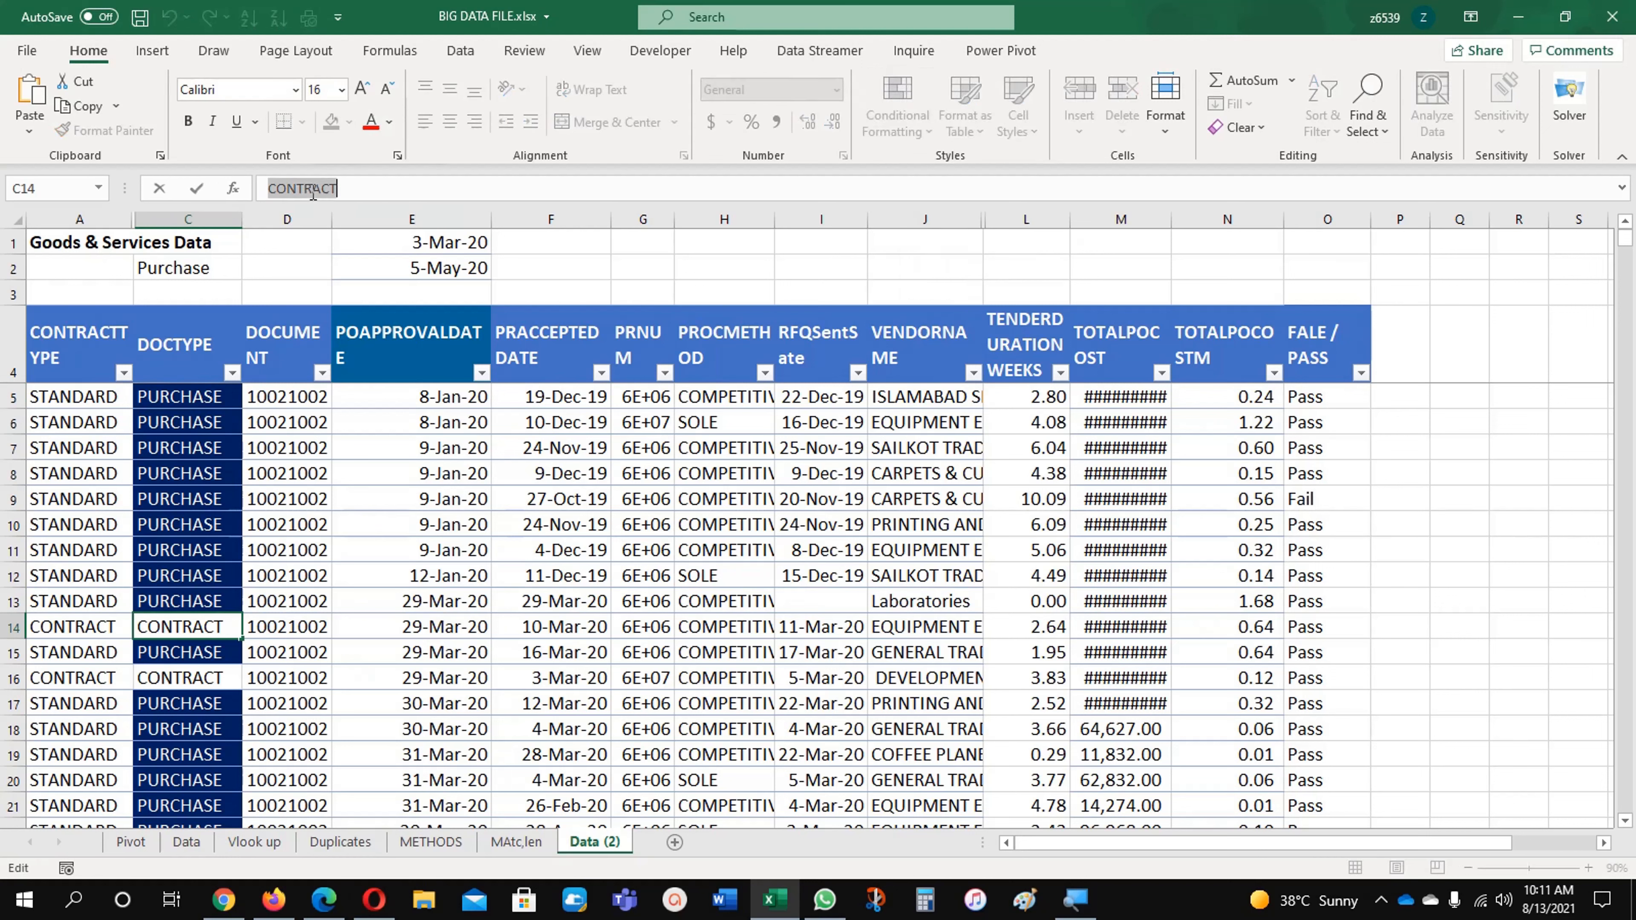
left_click(334, 472)
left_click(909, 109)
mouse_move(948, 165)
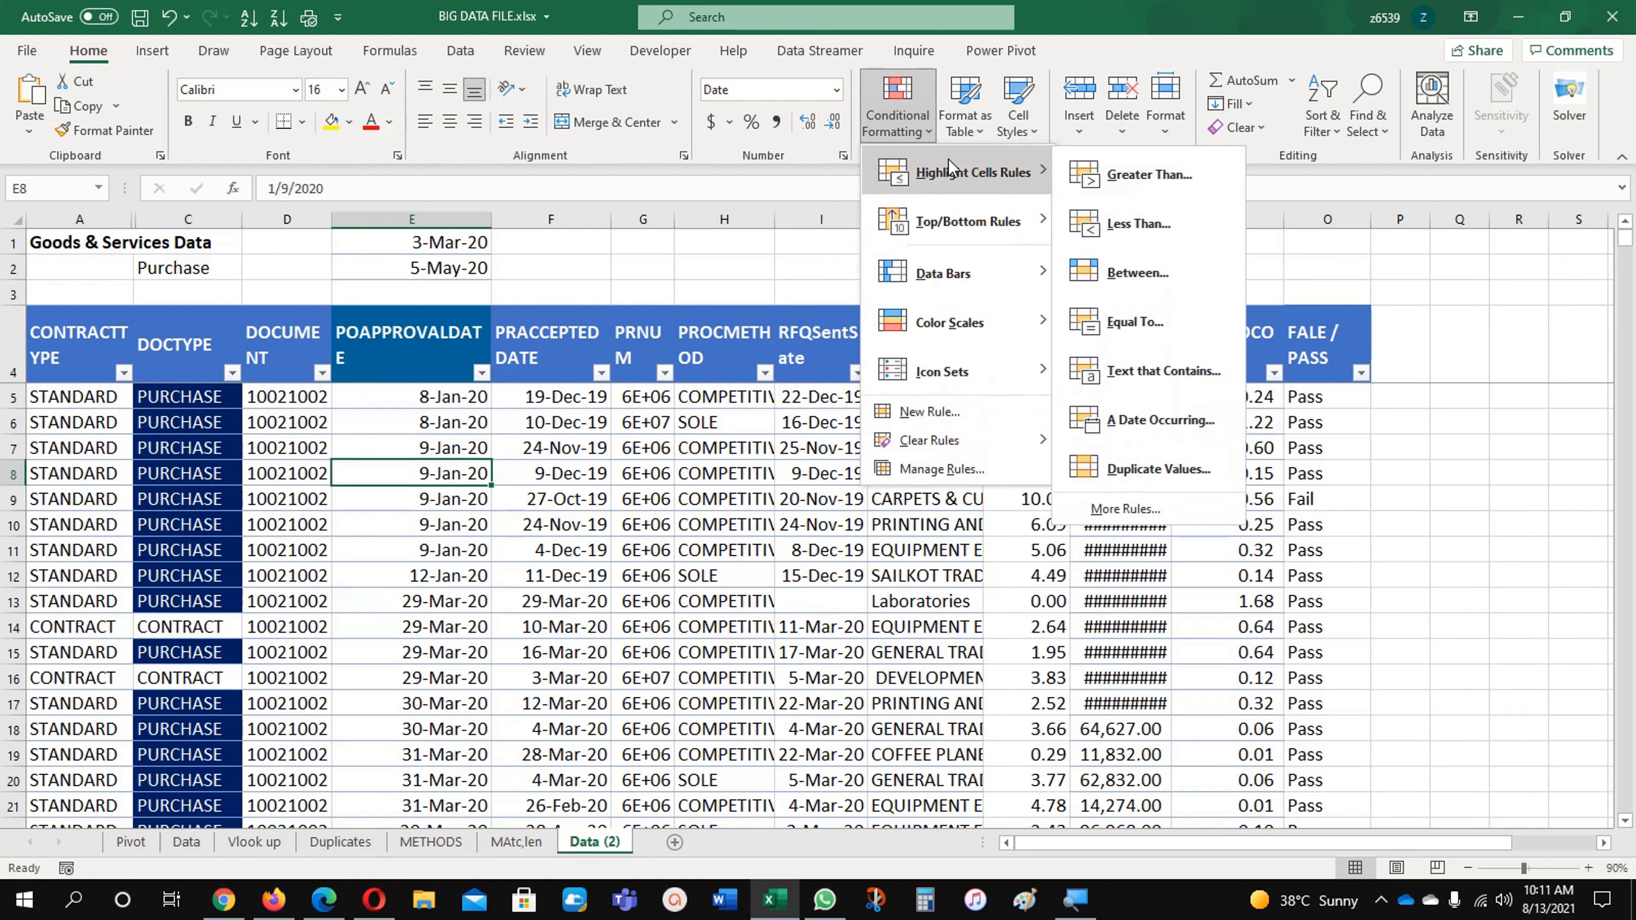
left_click(1166, 372)
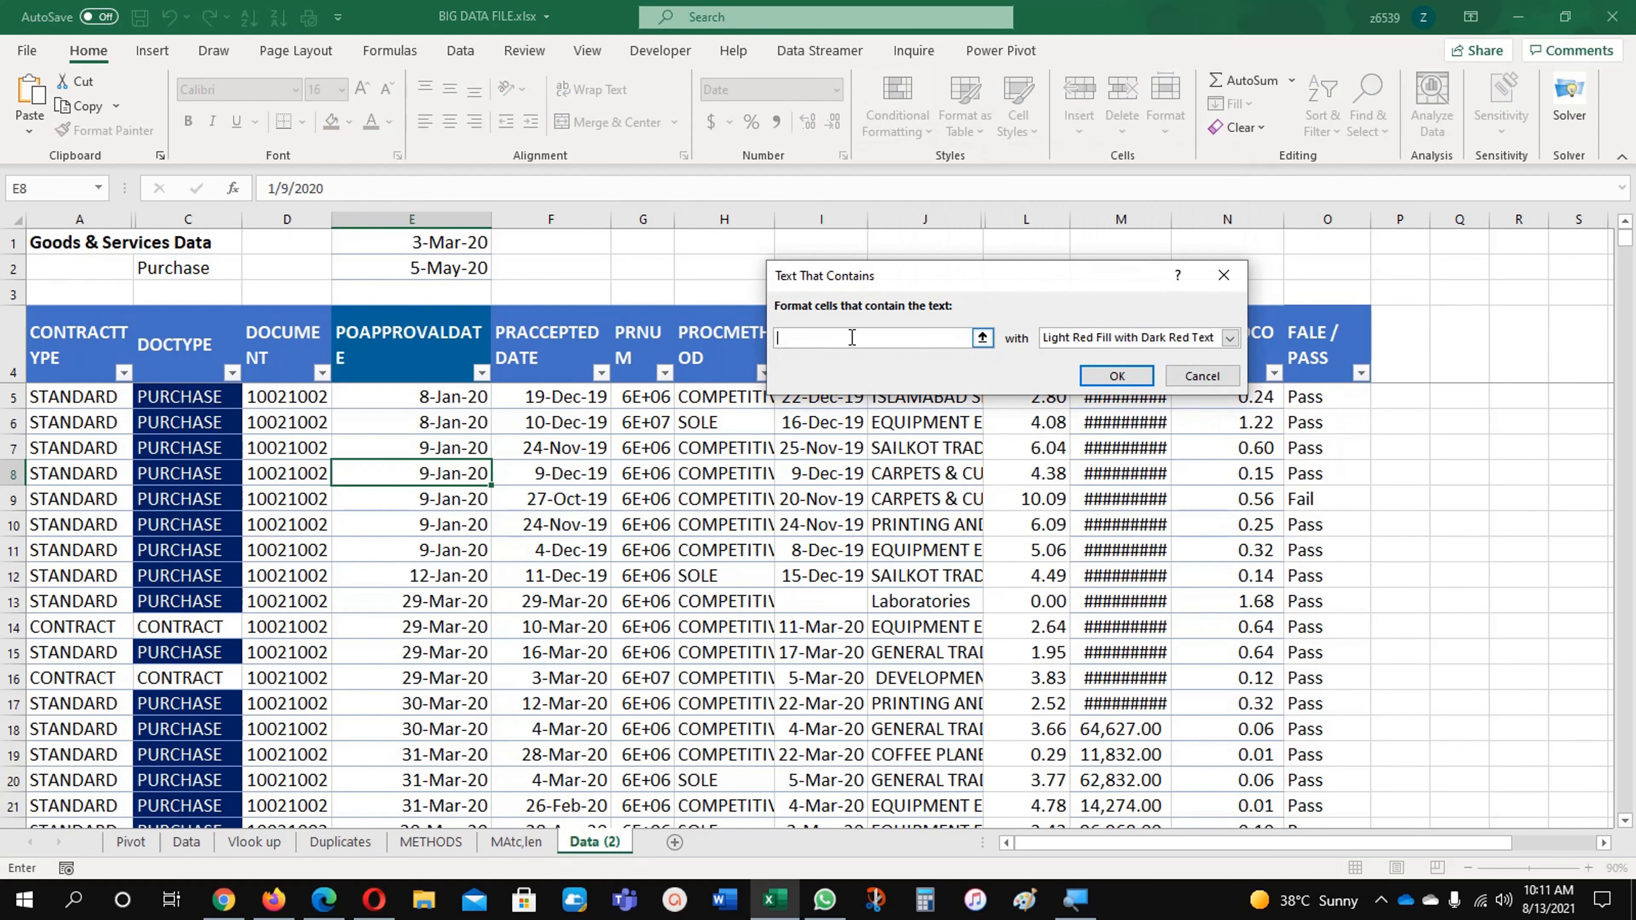
type("CONTRACT")
Step: Give the CONTRACT rule on E8 a custom format with light green fill and create it
left_click(1150, 338)
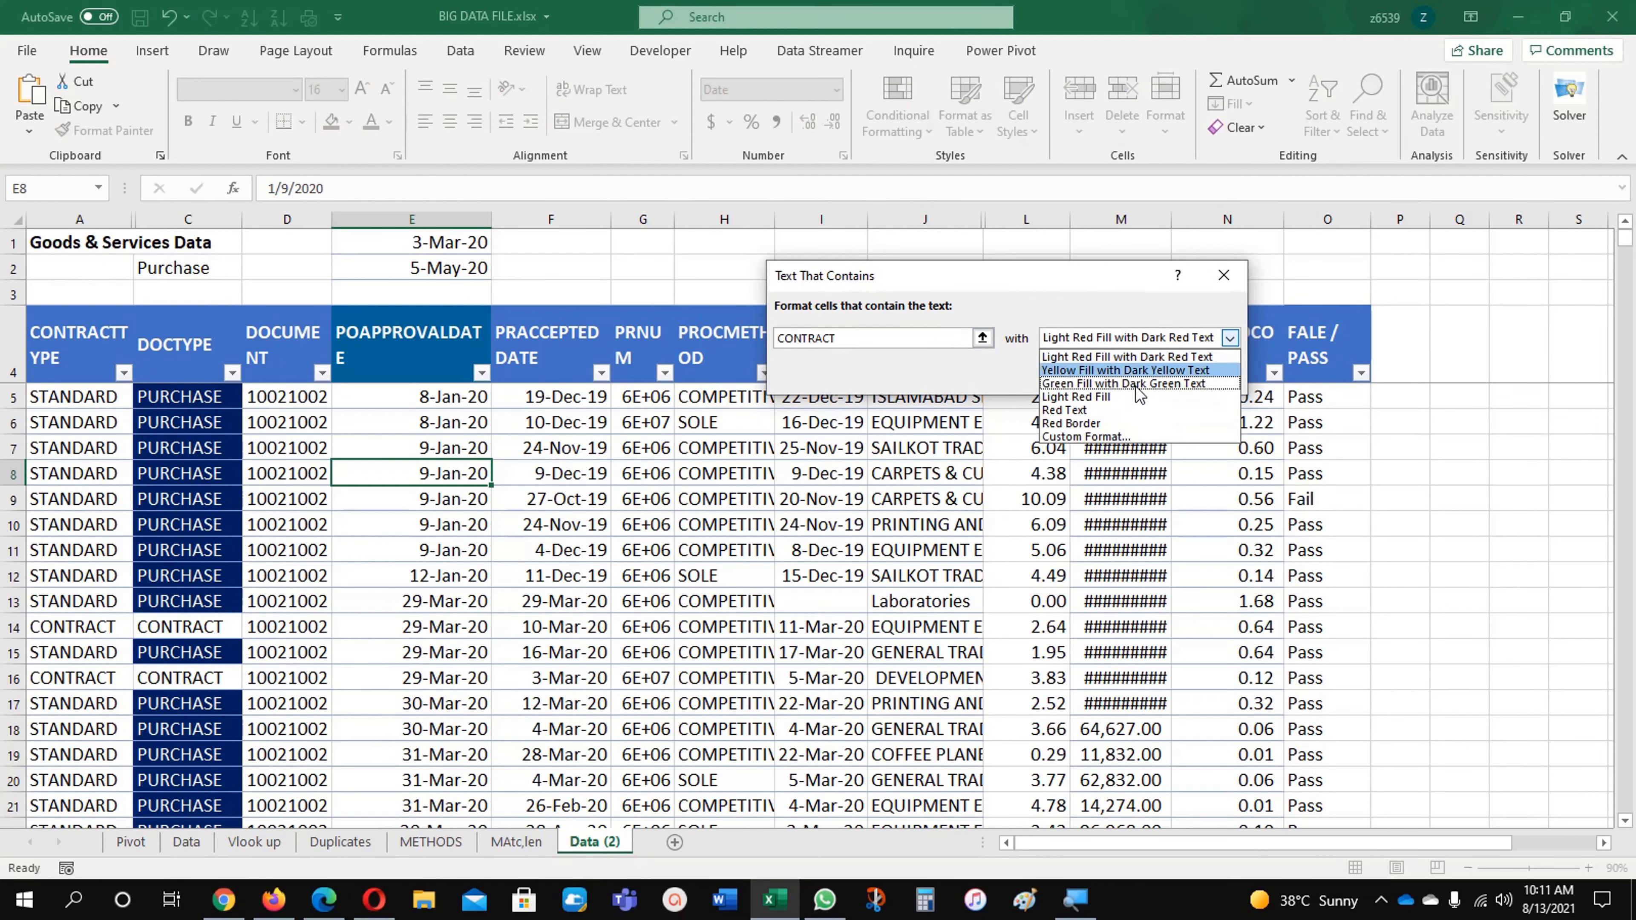
left_click(1113, 436)
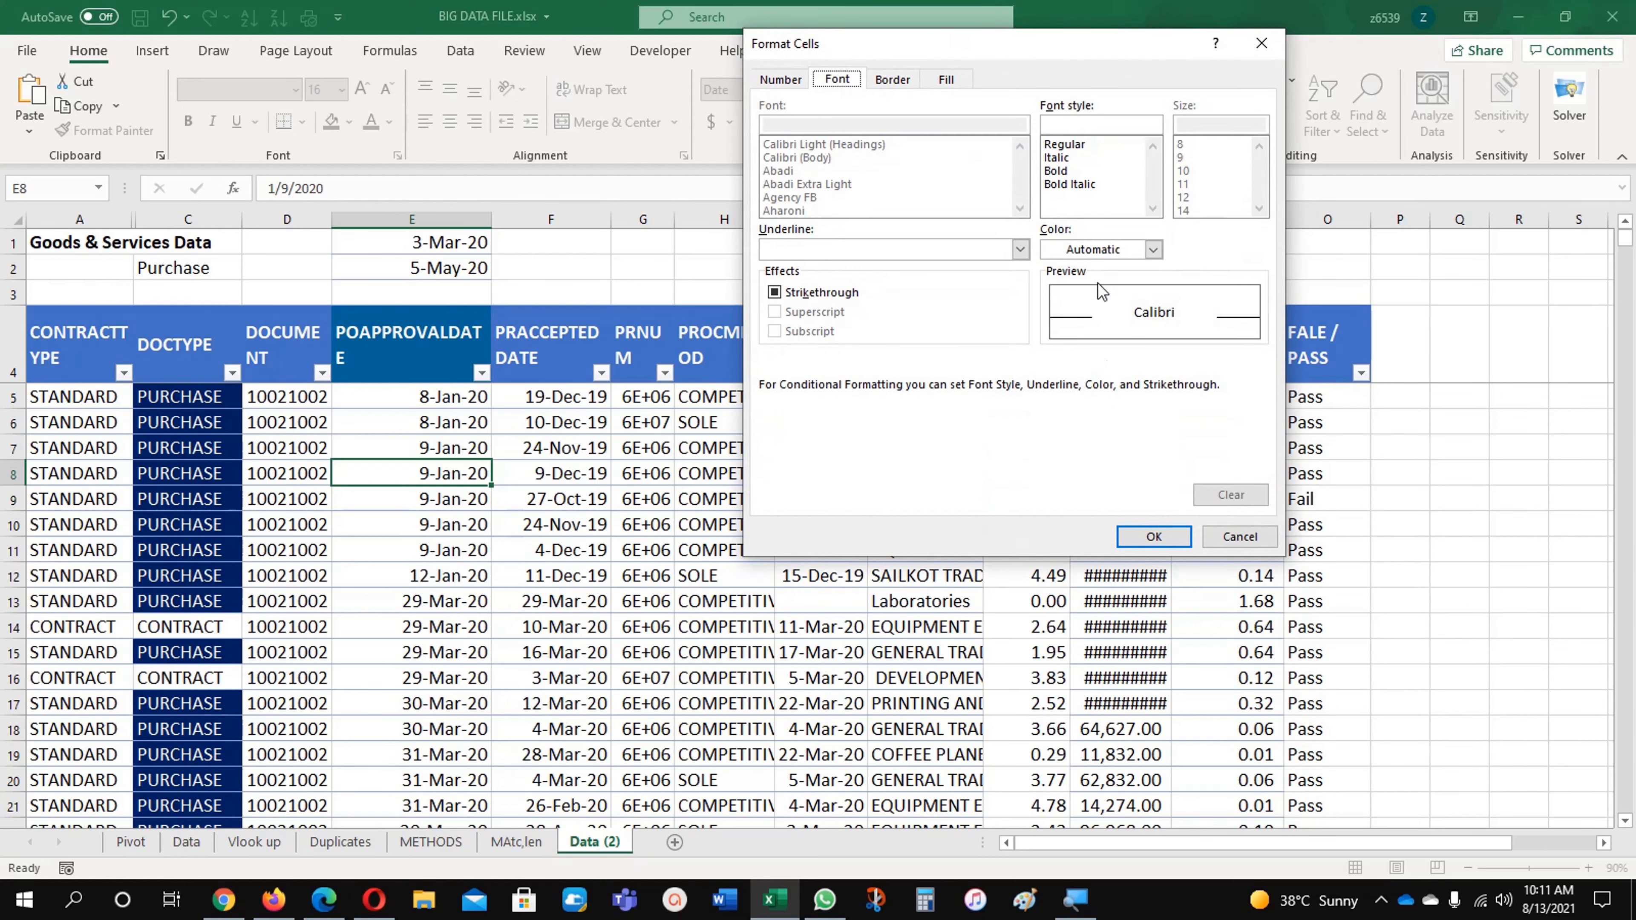
left_click(944, 80)
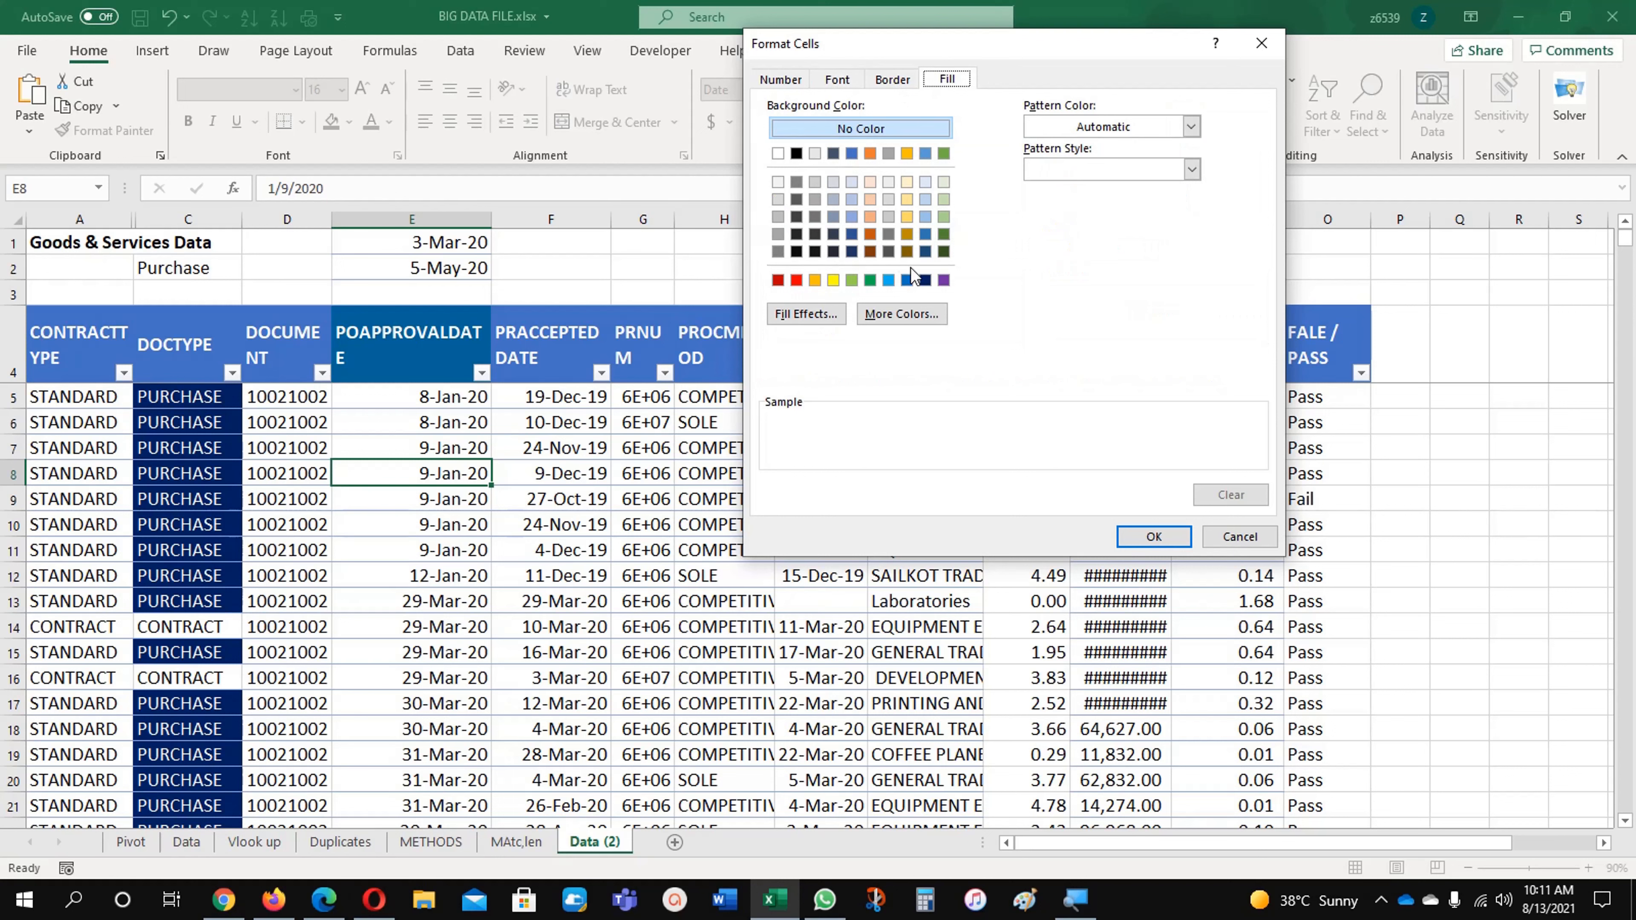
left_click(851, 281)
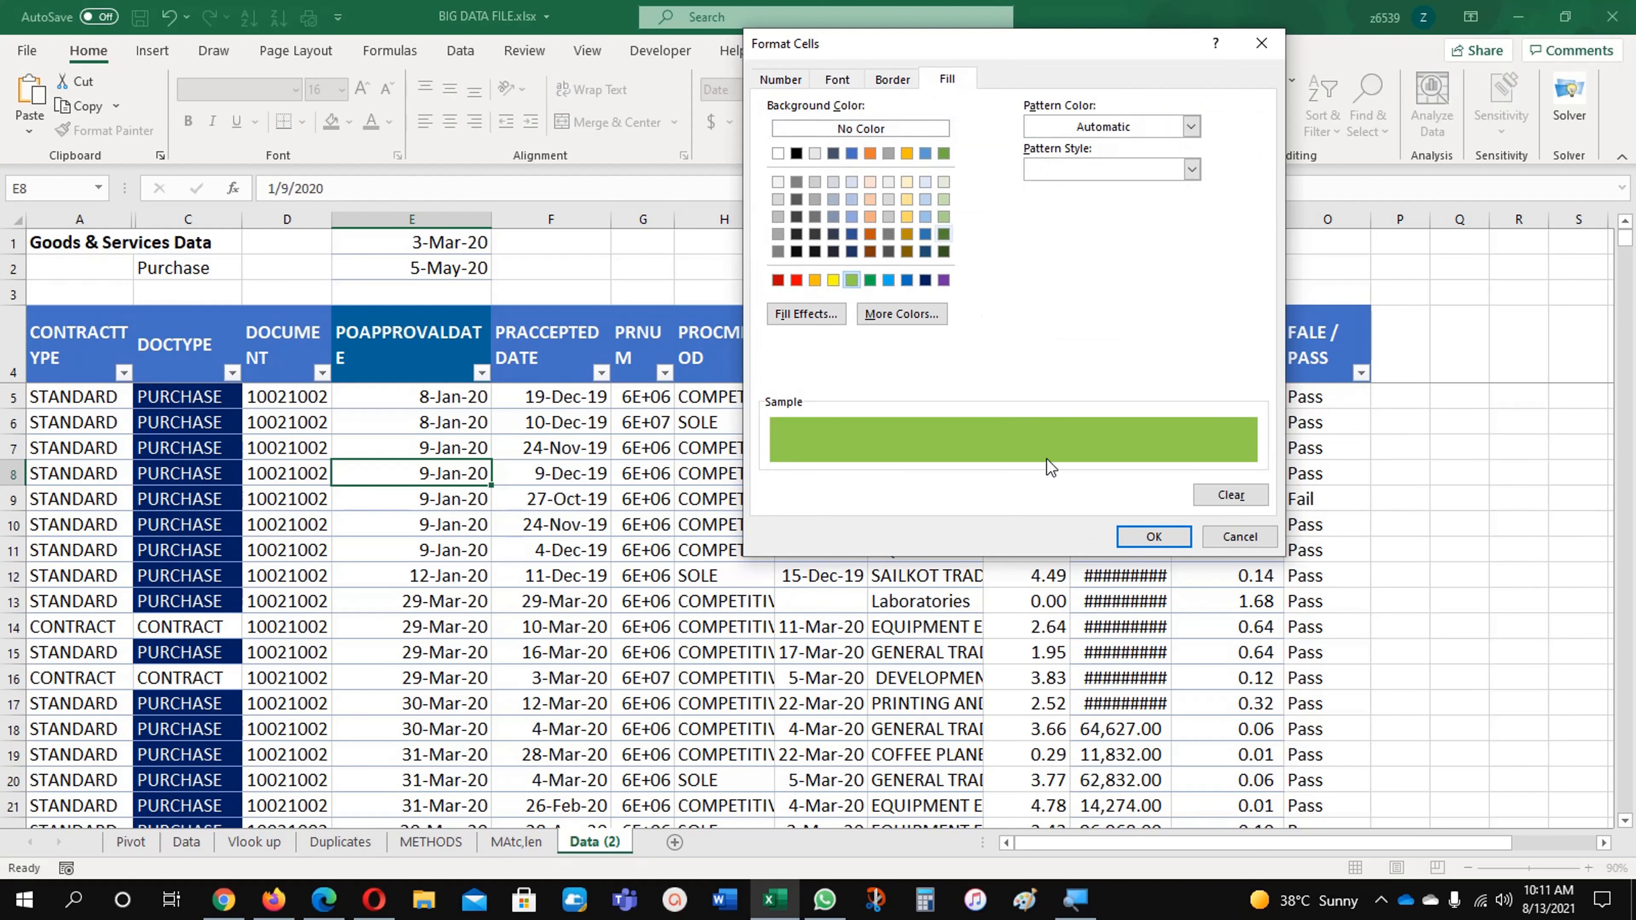
left_click(1124, 535)
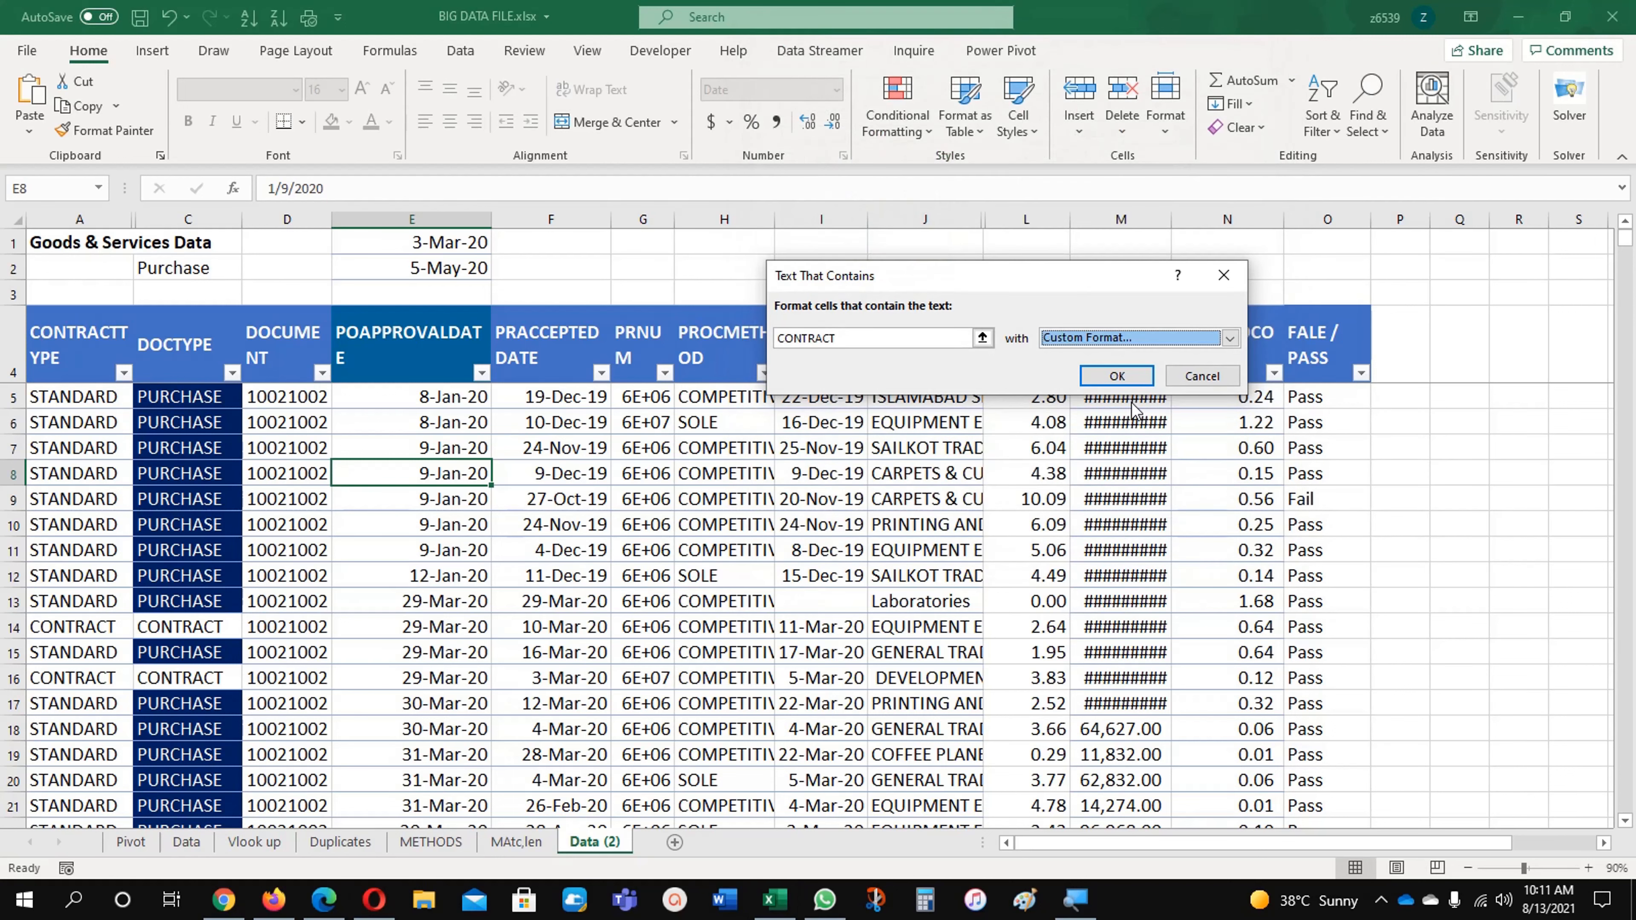
left_click(1118, 376)
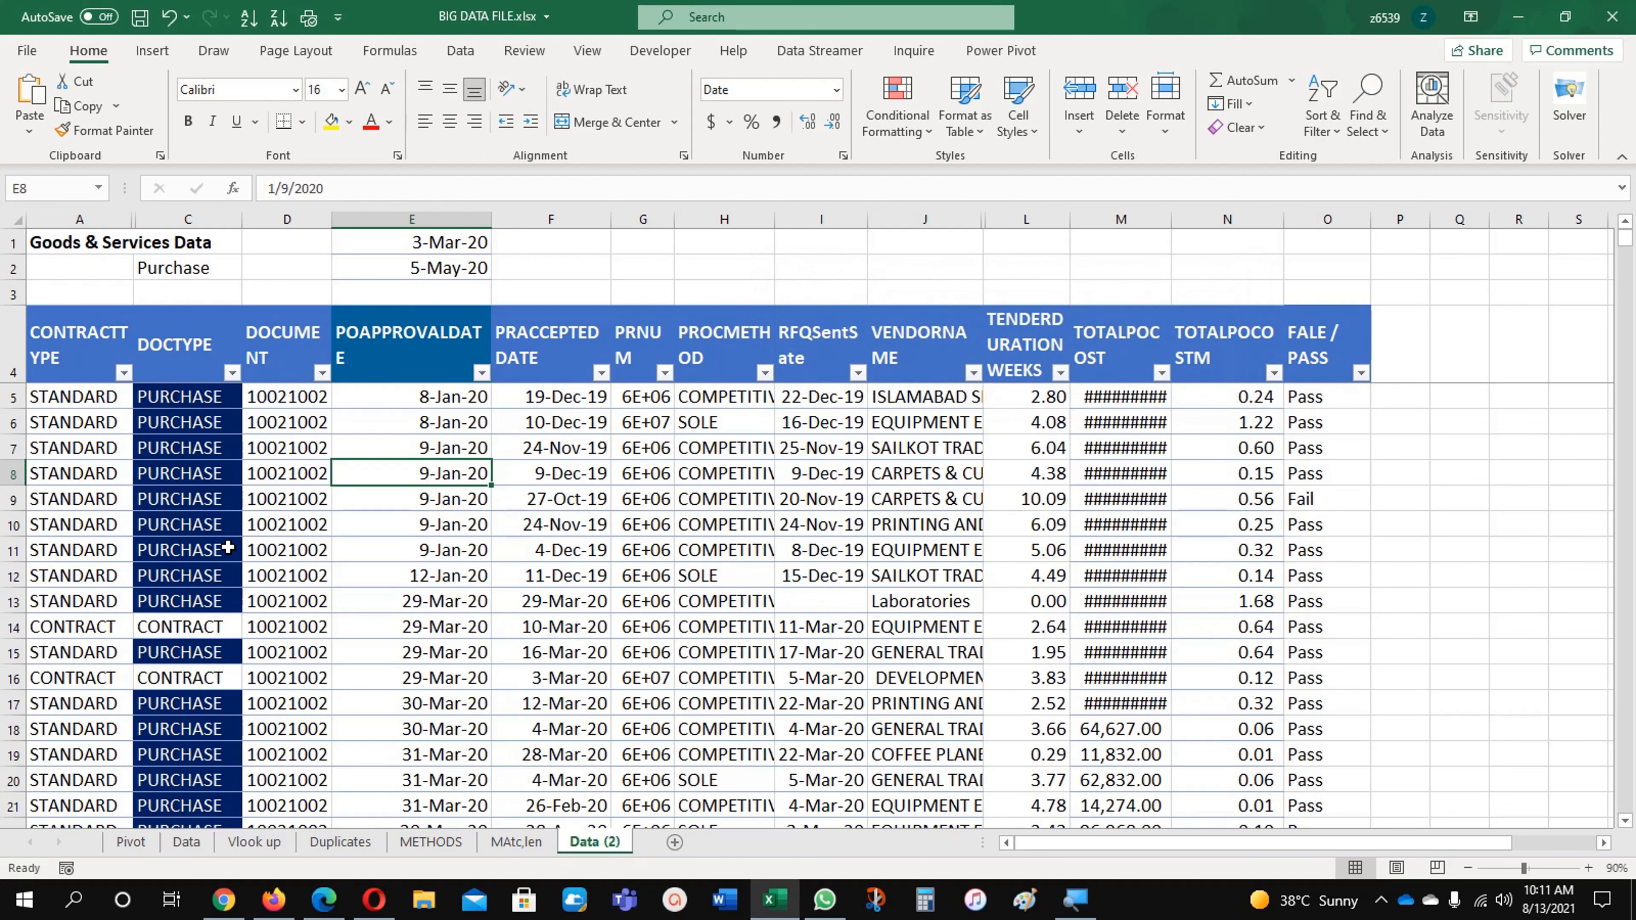
Step: Select the DOCTYPE values from C5 down to C1274
left_click(213, 555)
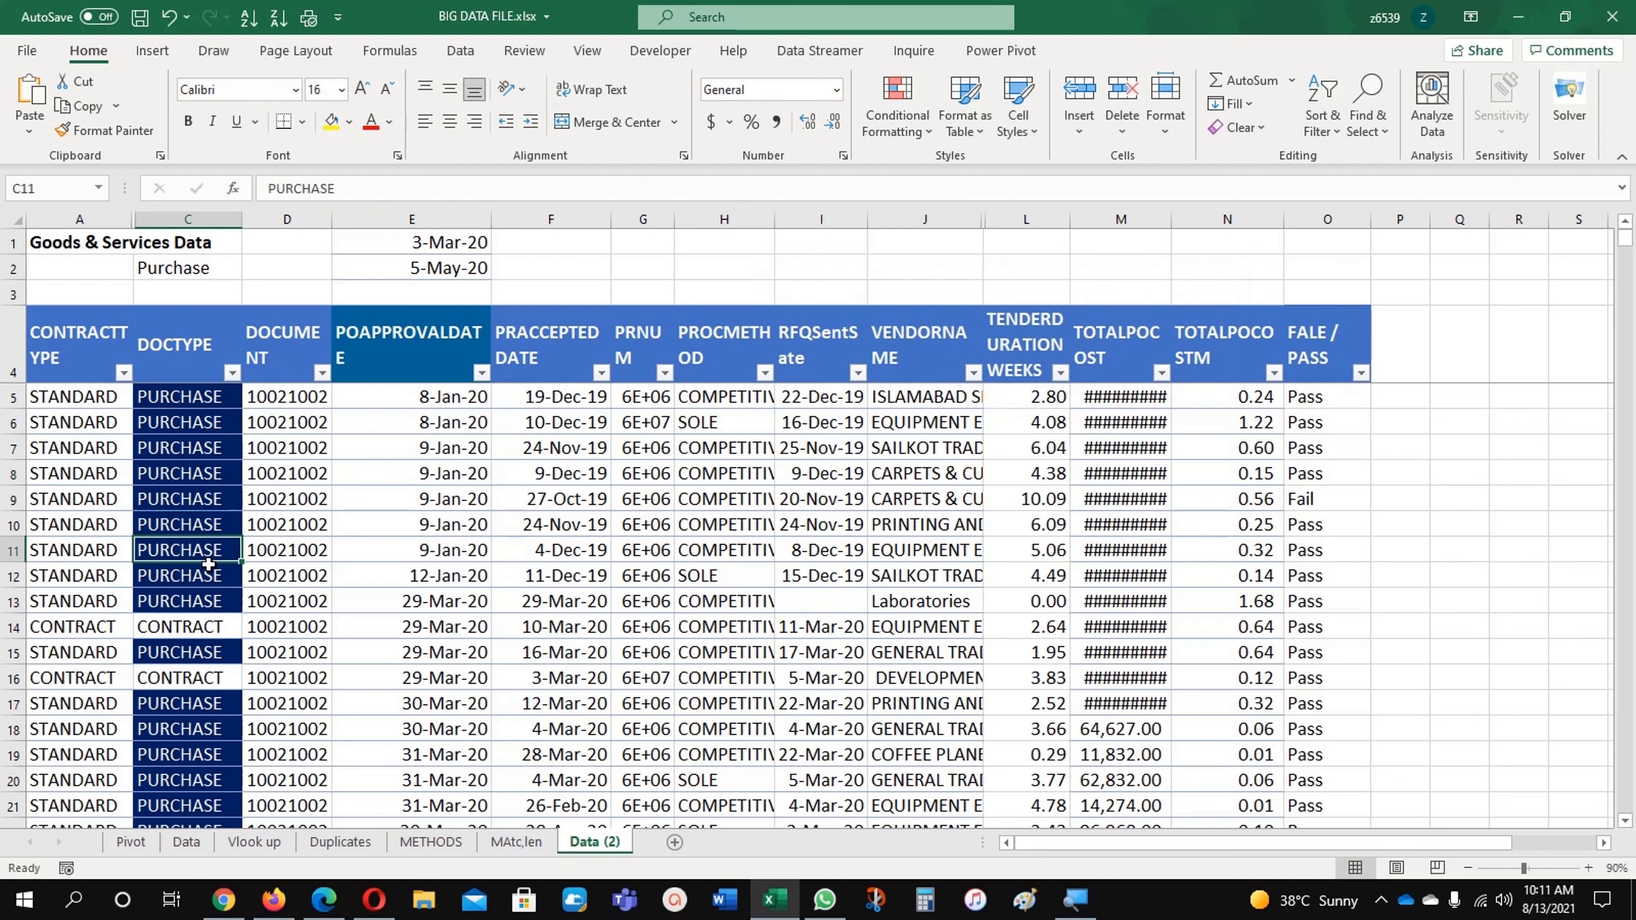
left_click(188, 396)
key("ctrl+shift+Down")
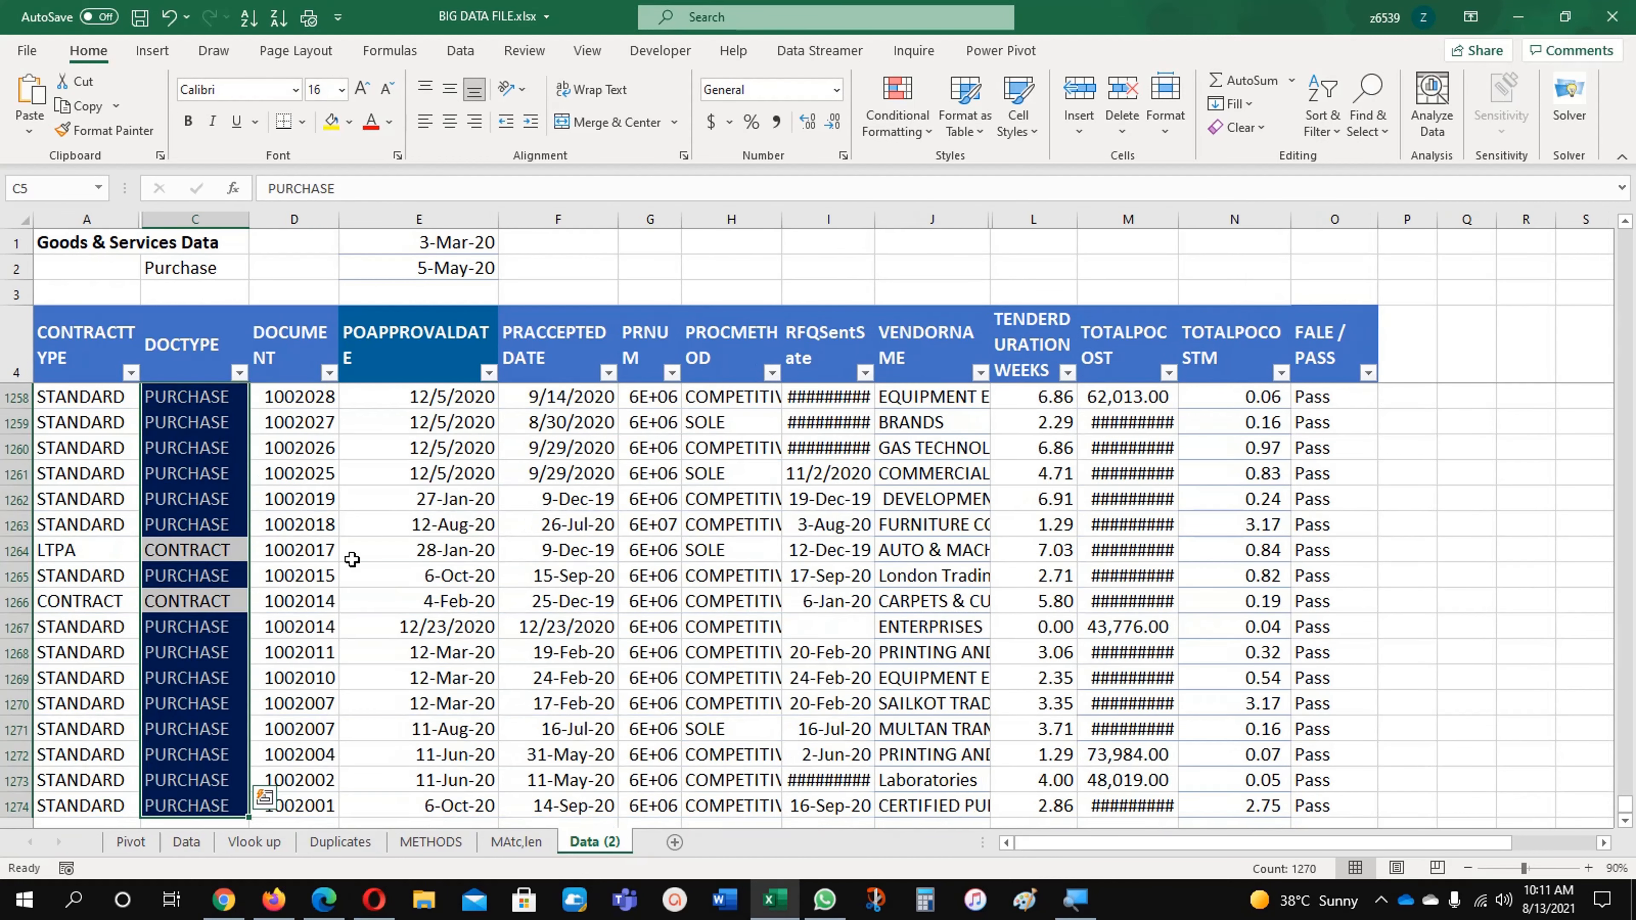
left_click(928, 126)
mouse_move(992, 173)
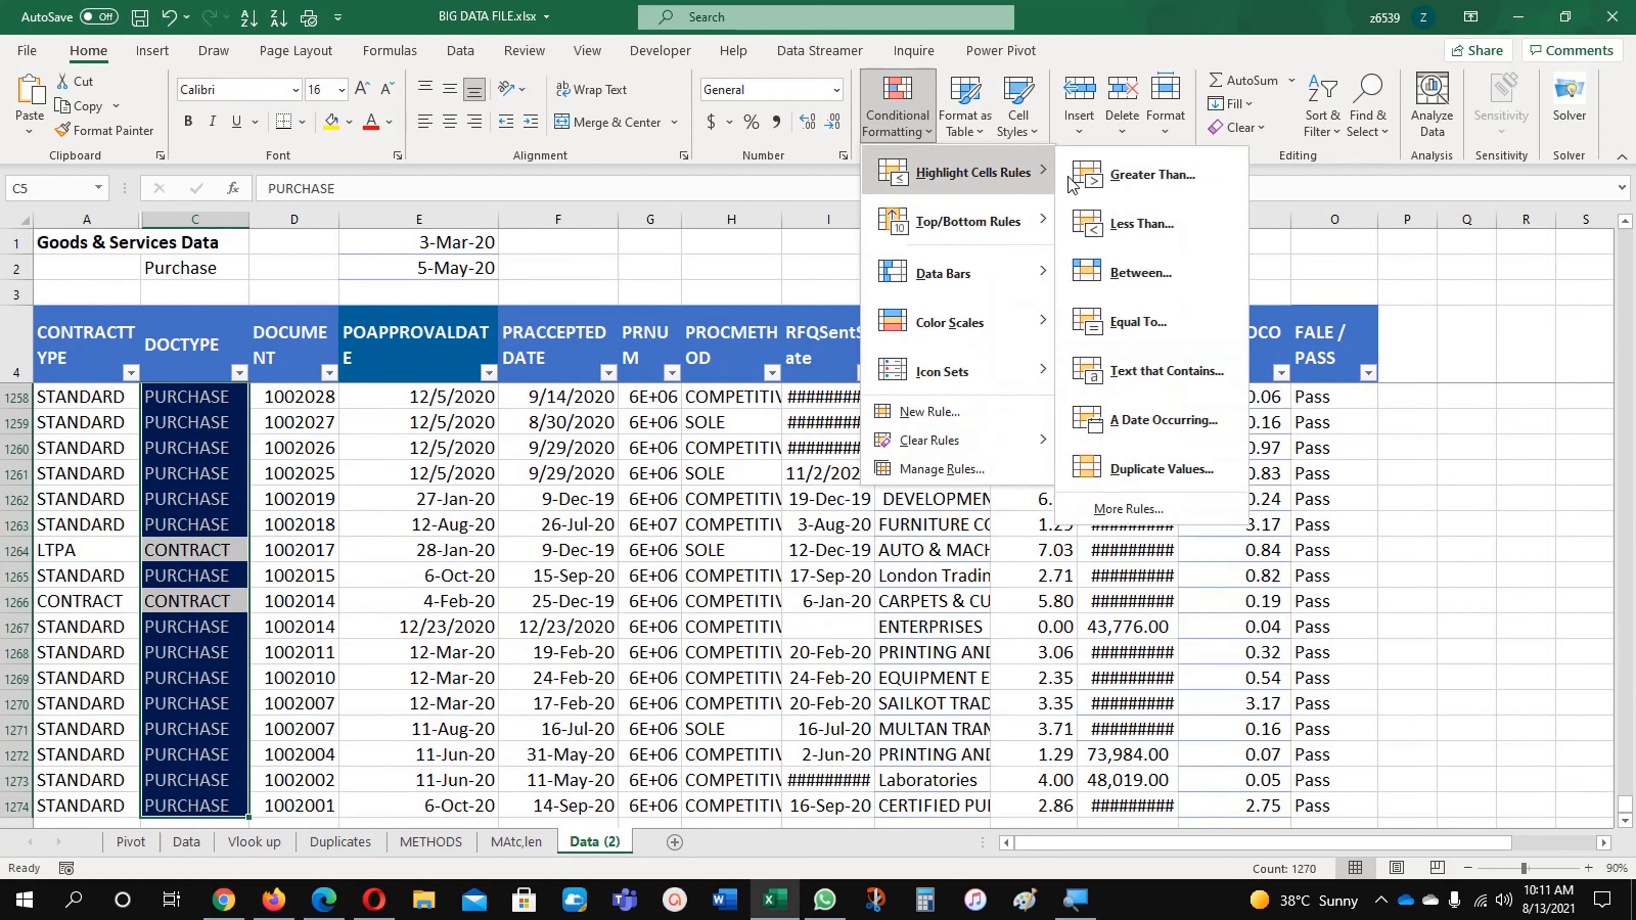
left_click(1132, 422)
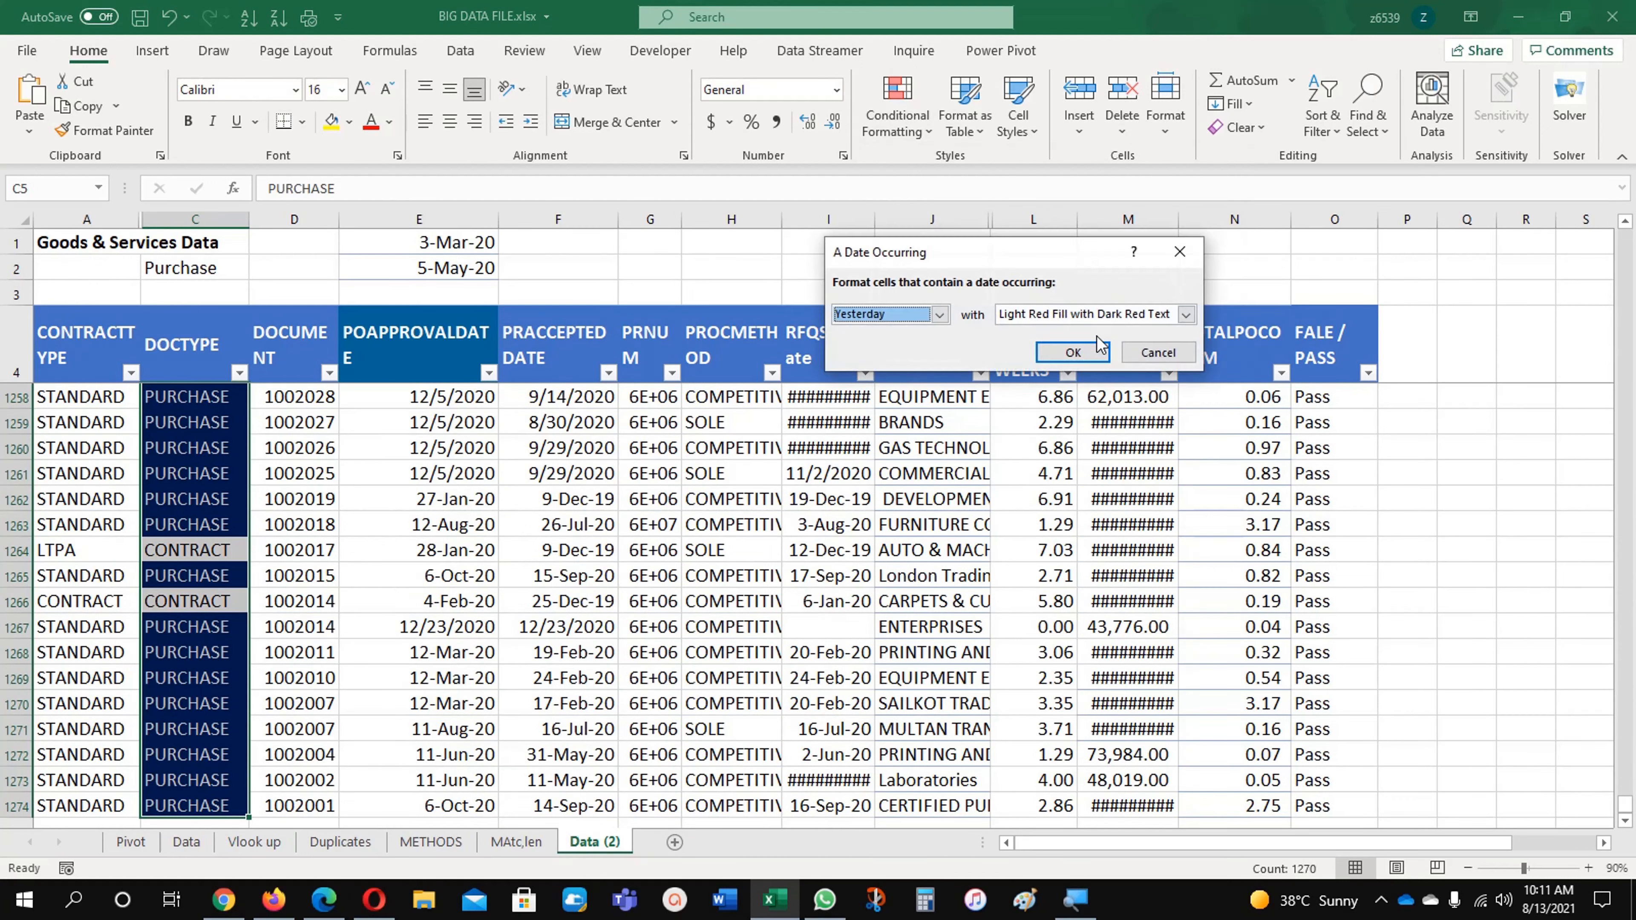
left_click(1152, 351)
Step: Create a Text That Contains rule for CONTRACT on the selected DOCTYPE cells with a custom green fill
left_click(898, 116)
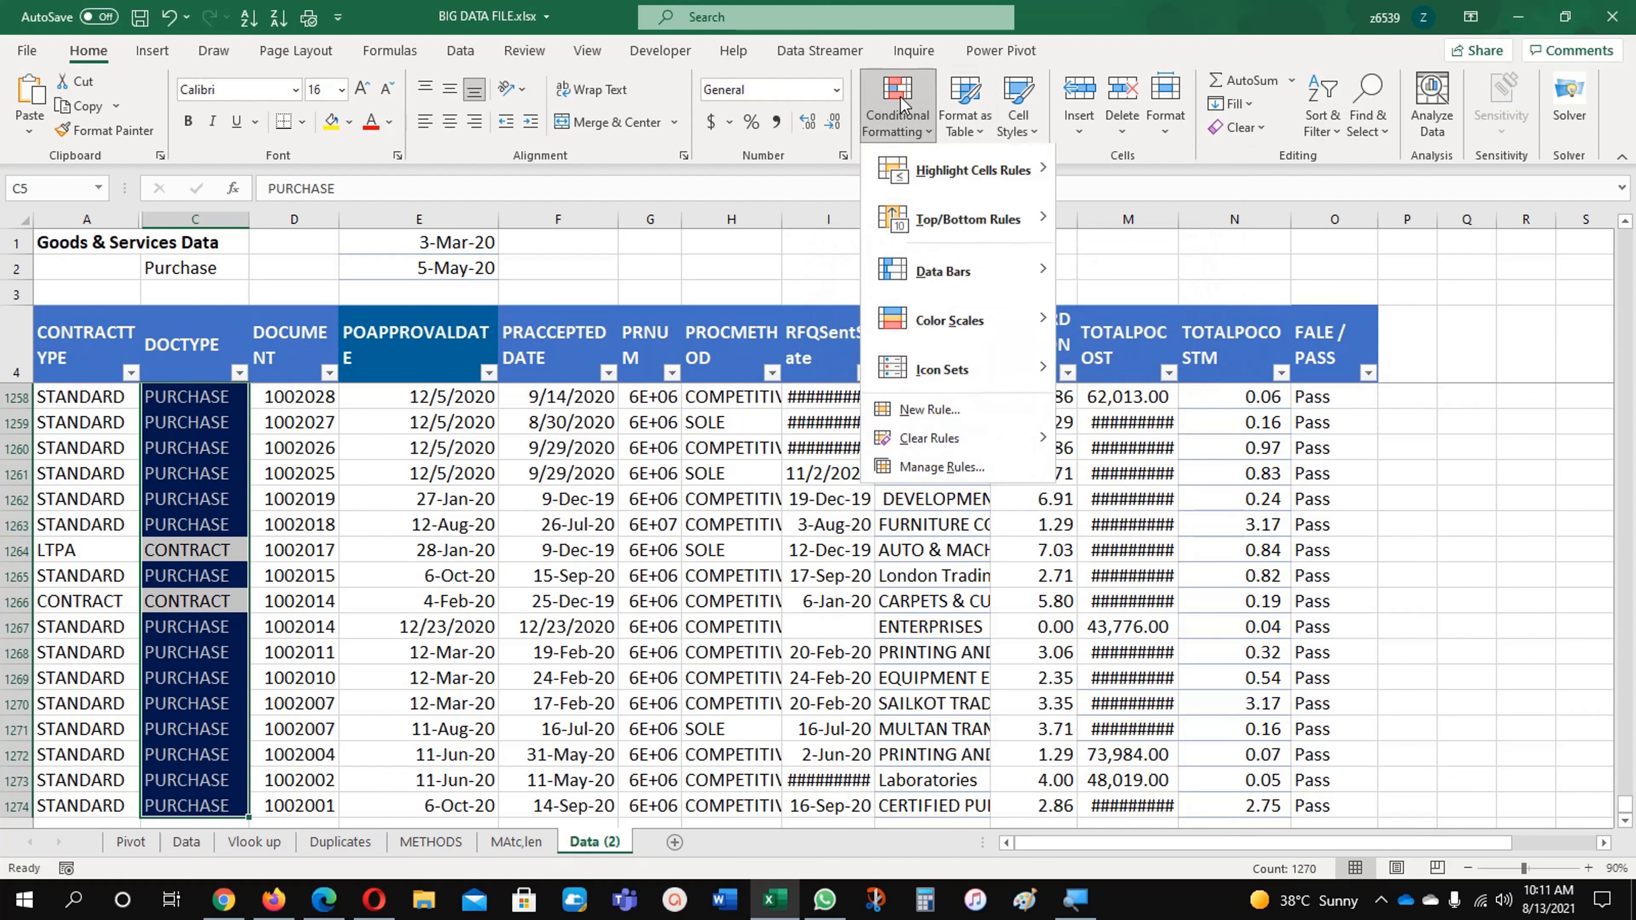
mouse_move(1019, 171)
left_click(1153, 370)
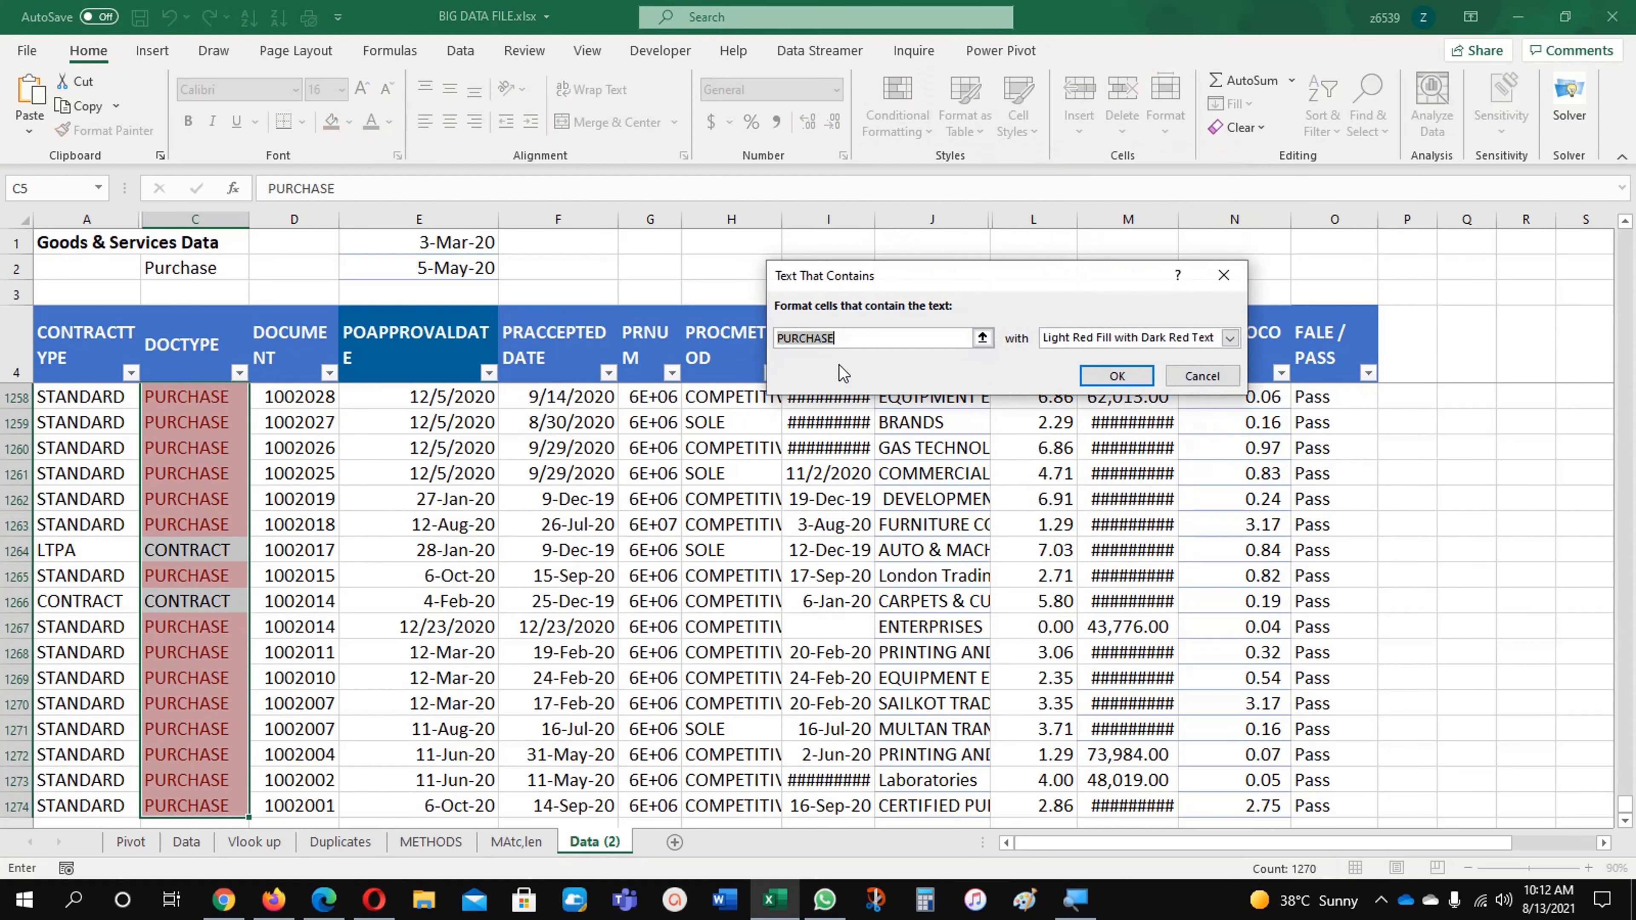
type("CONTRACT")
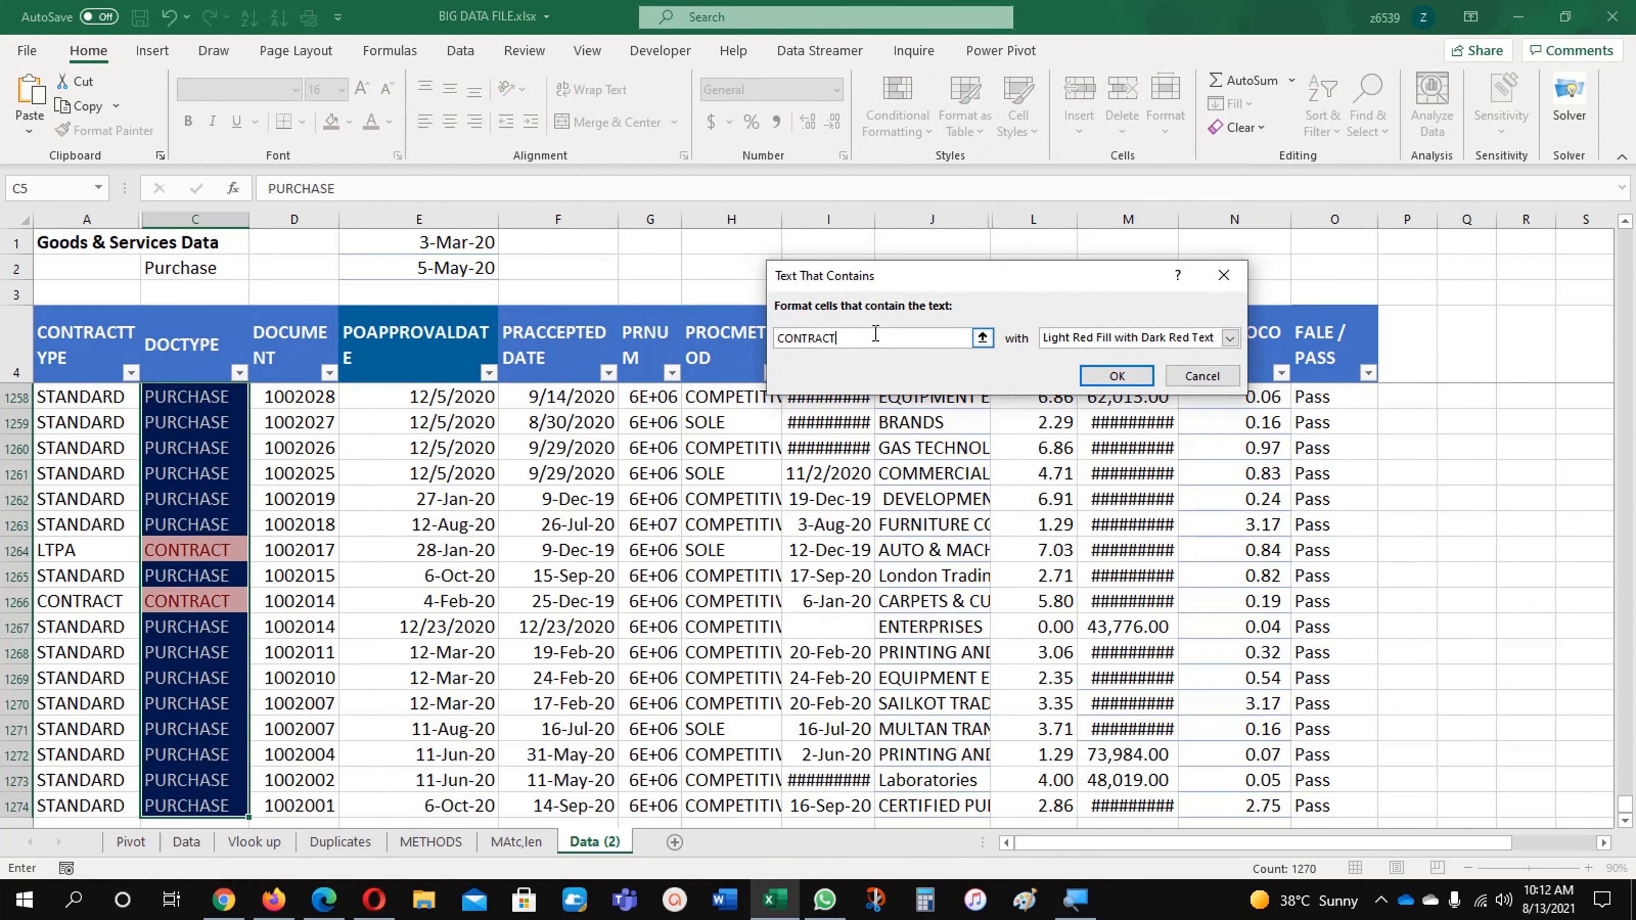
left_click(1231, 338)
left_click(1083, 439)
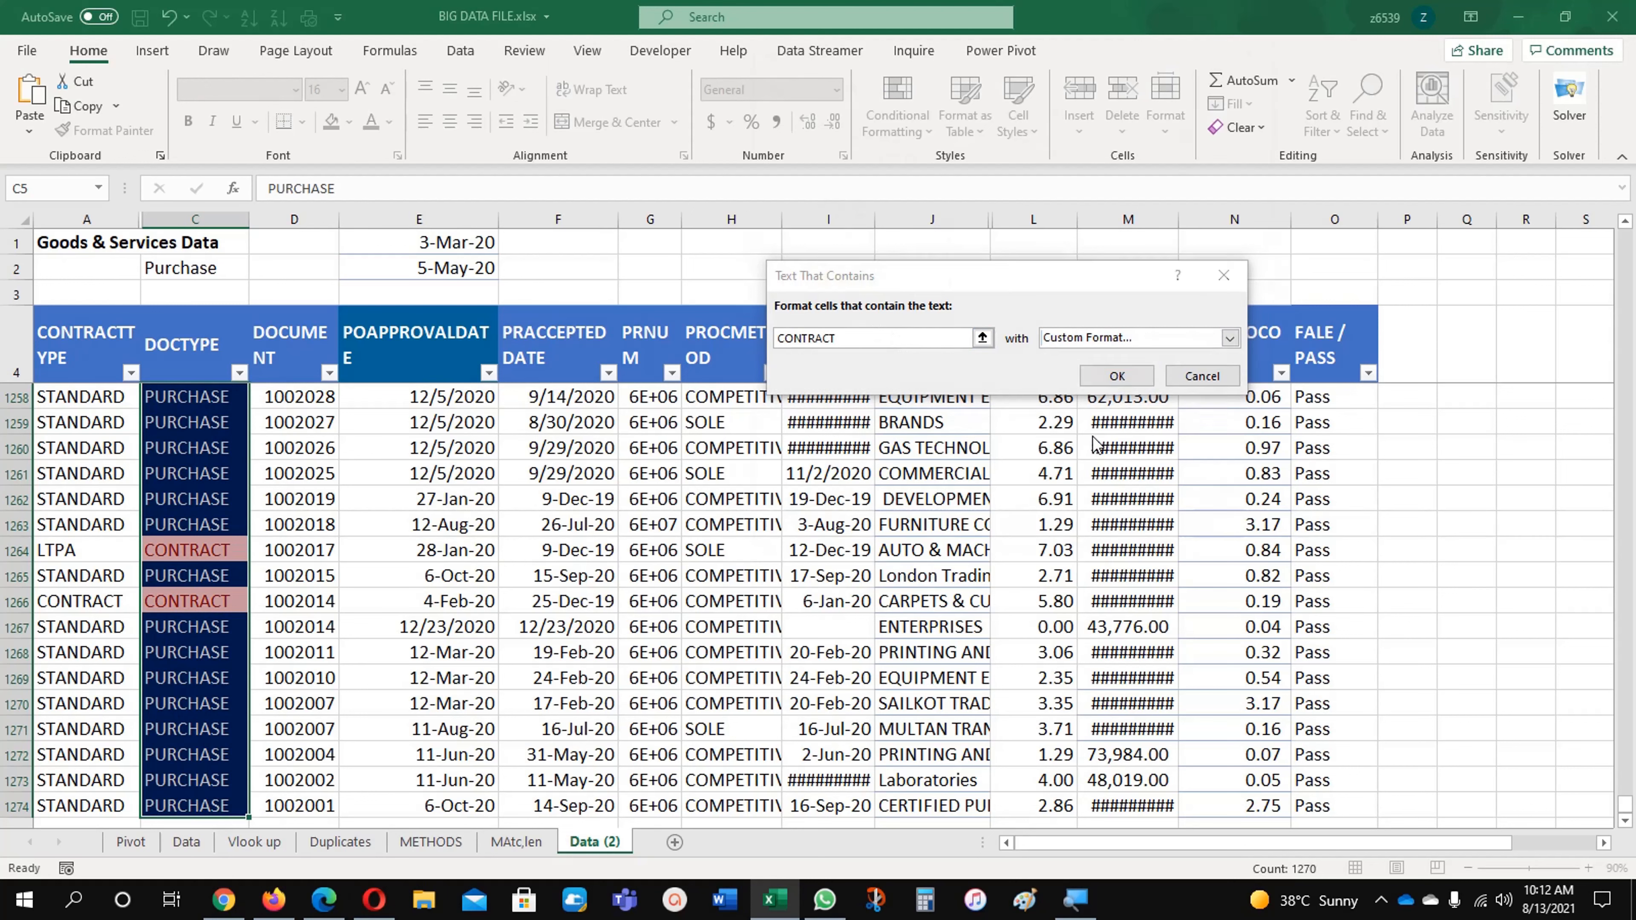
left_click(943, 155)
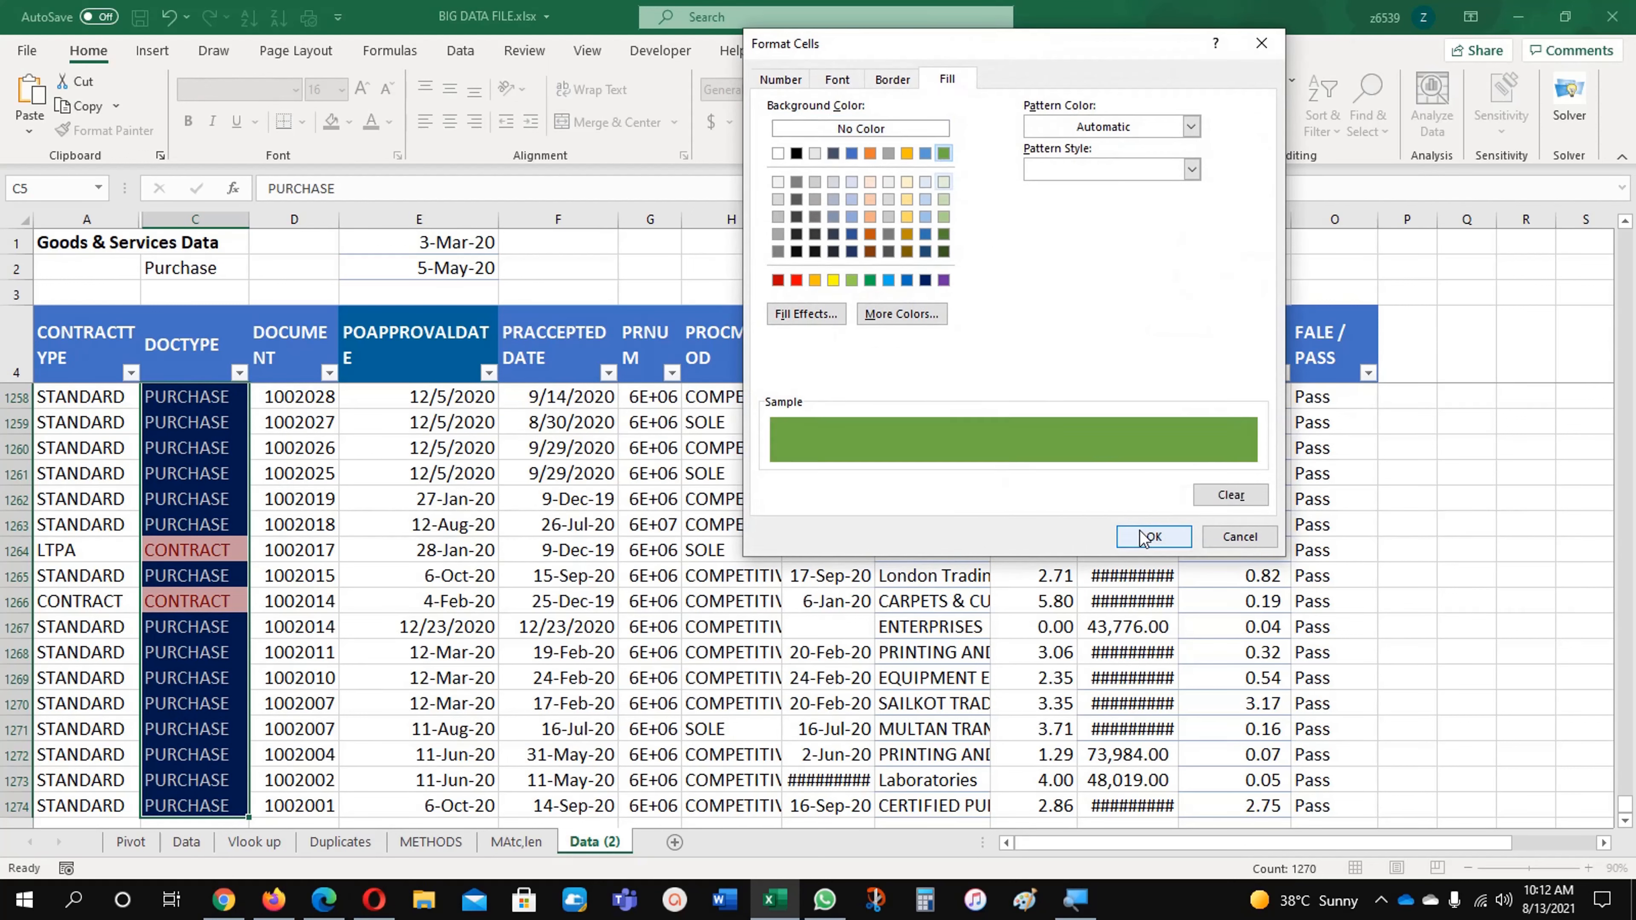
left_click(1153, 537)
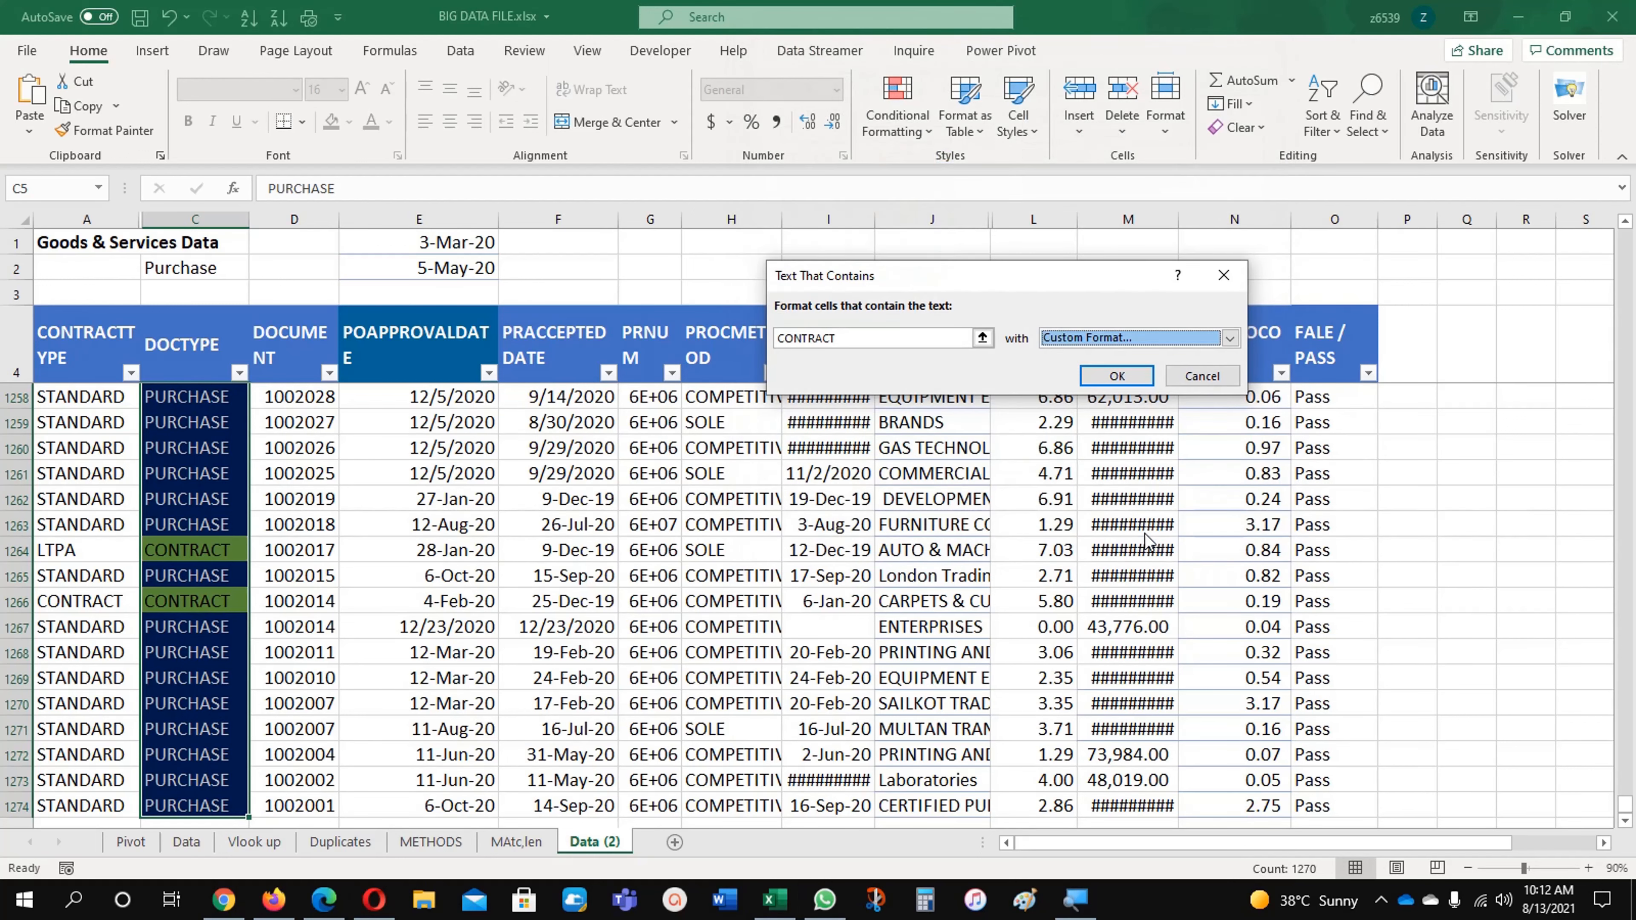
left_click(1121, 379)
left_click(562, 583)
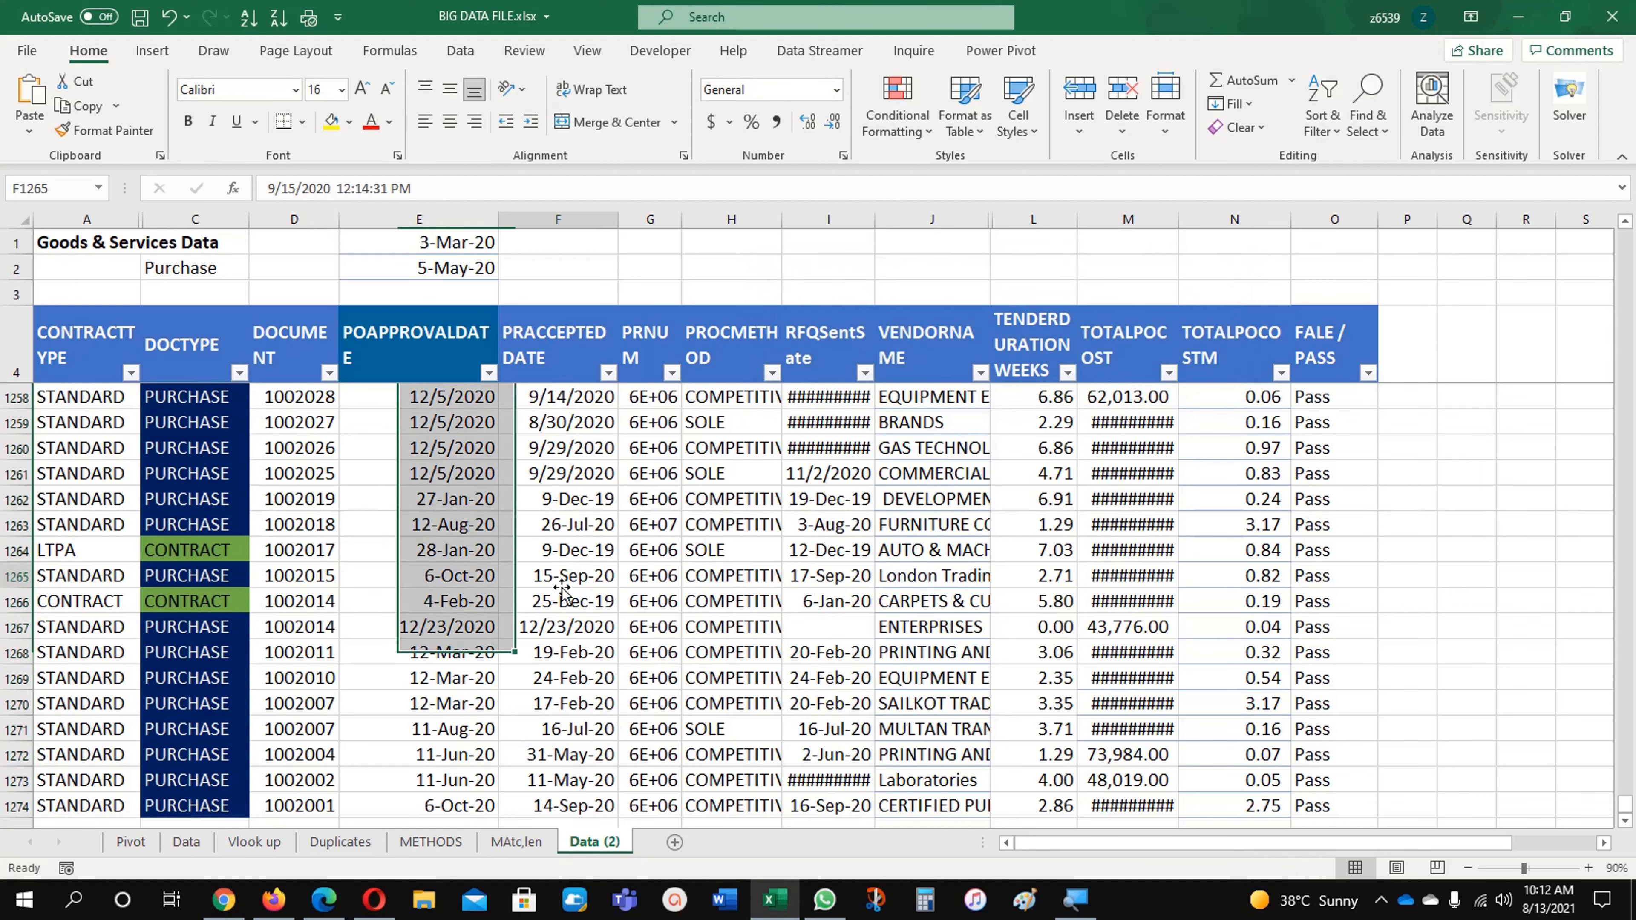
Step: Inspect the ranges that the CONTRACT and PURCHASE rules on cell C1255 apply to in the rules manager
left_click(233, 602)
scroll(246, 654, "up", 4)
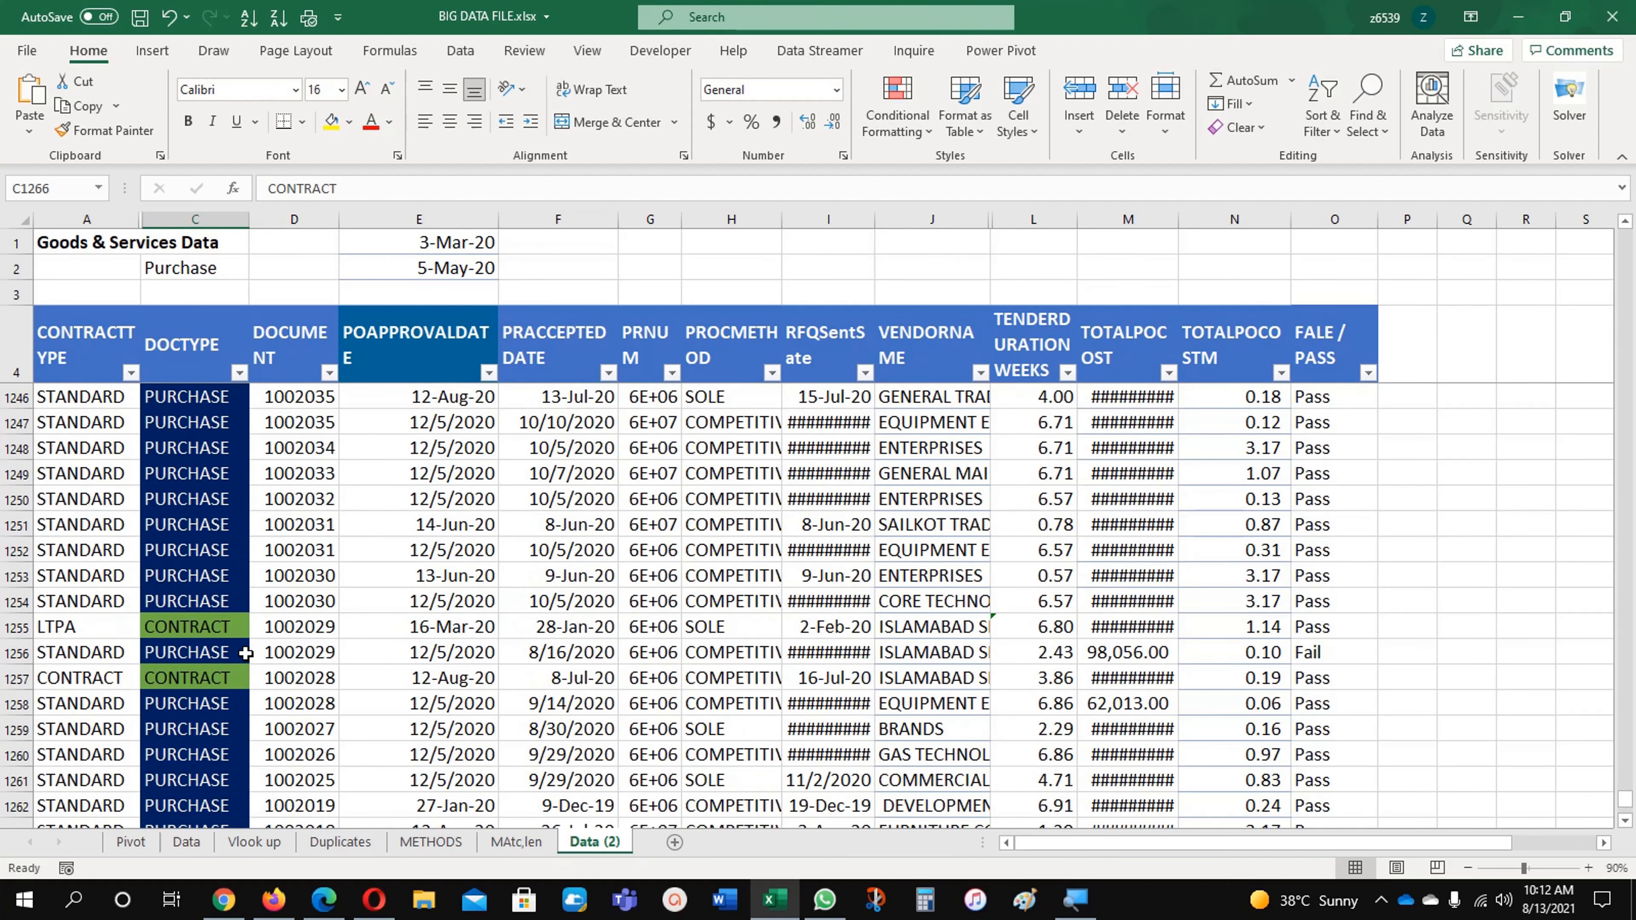
left_click(187, 630)
left_click(896, 106)
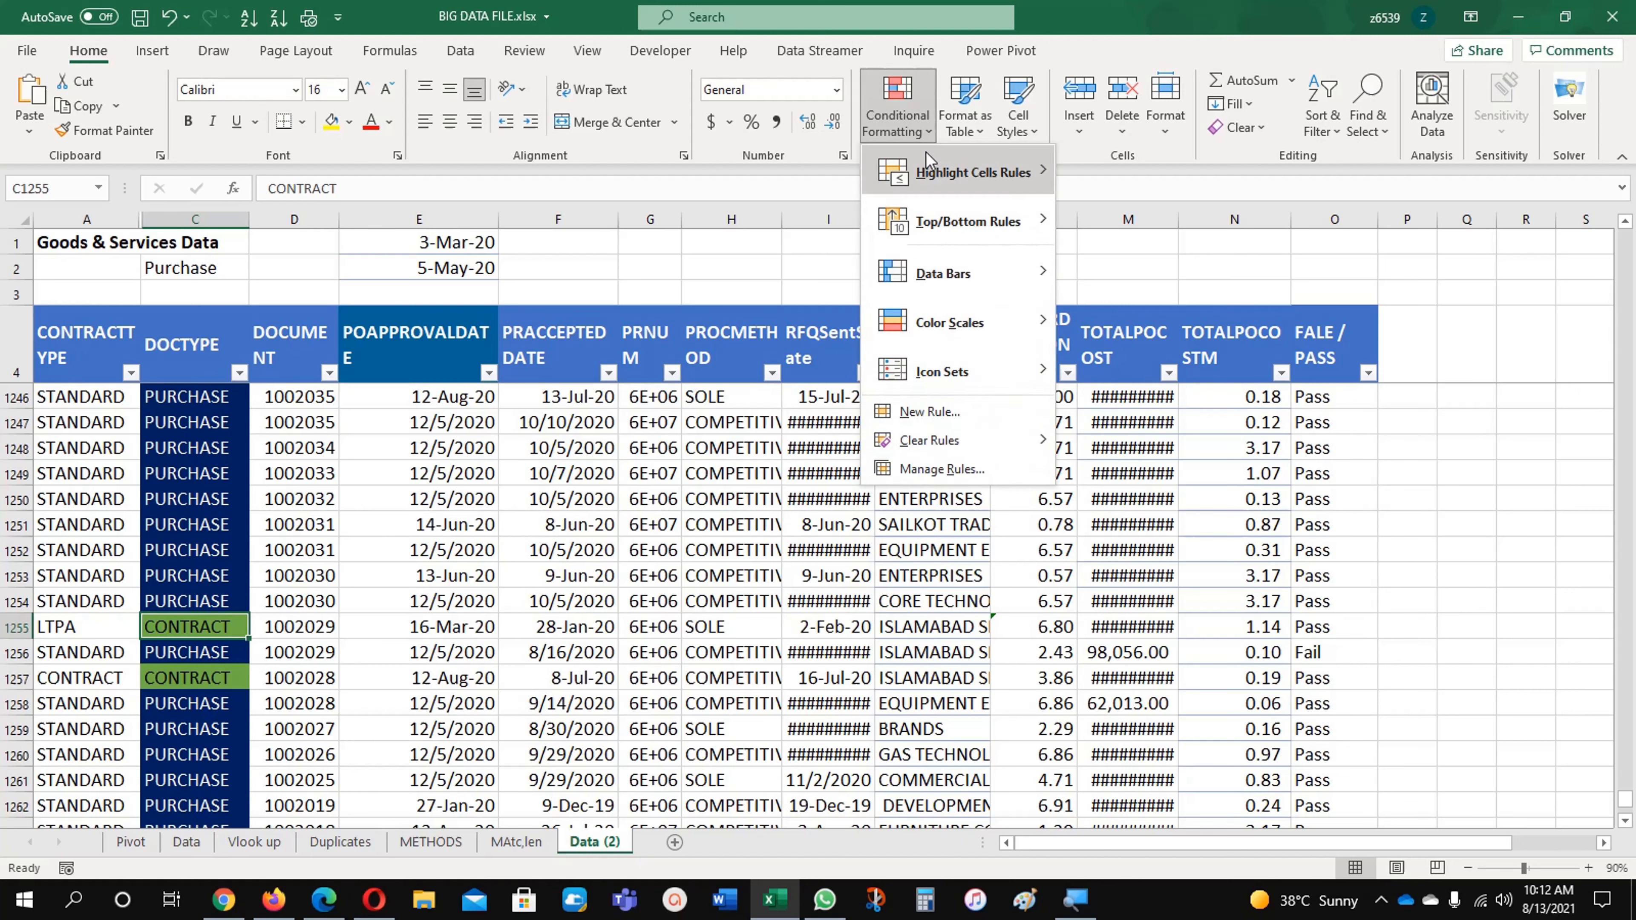
left_click(942, 461)
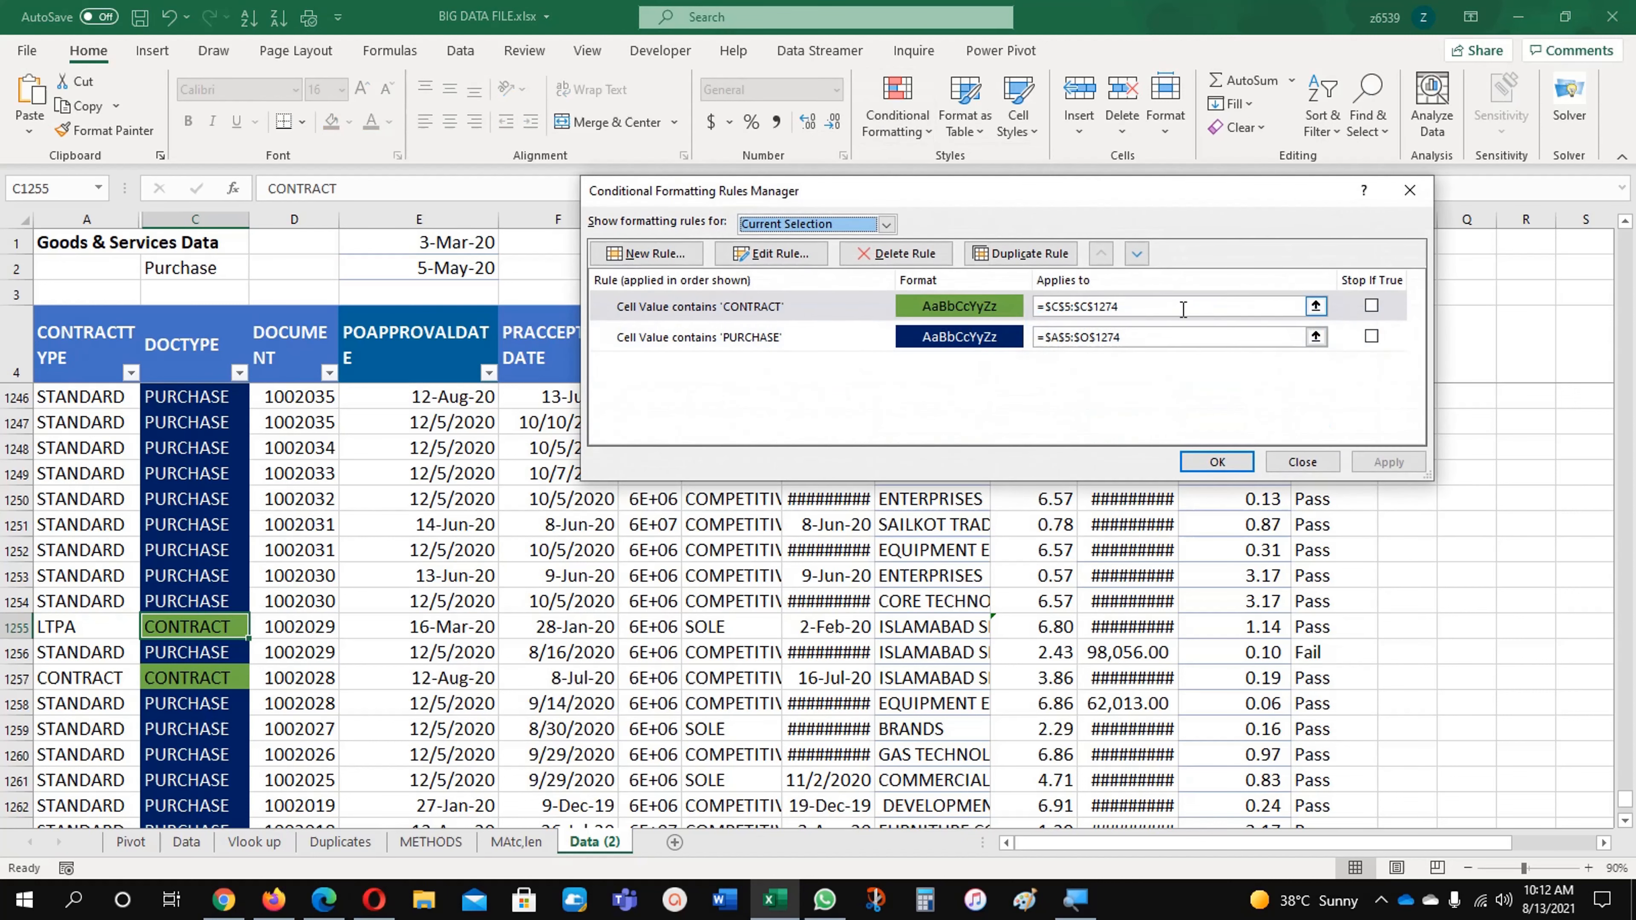
left_click(1184, 309)
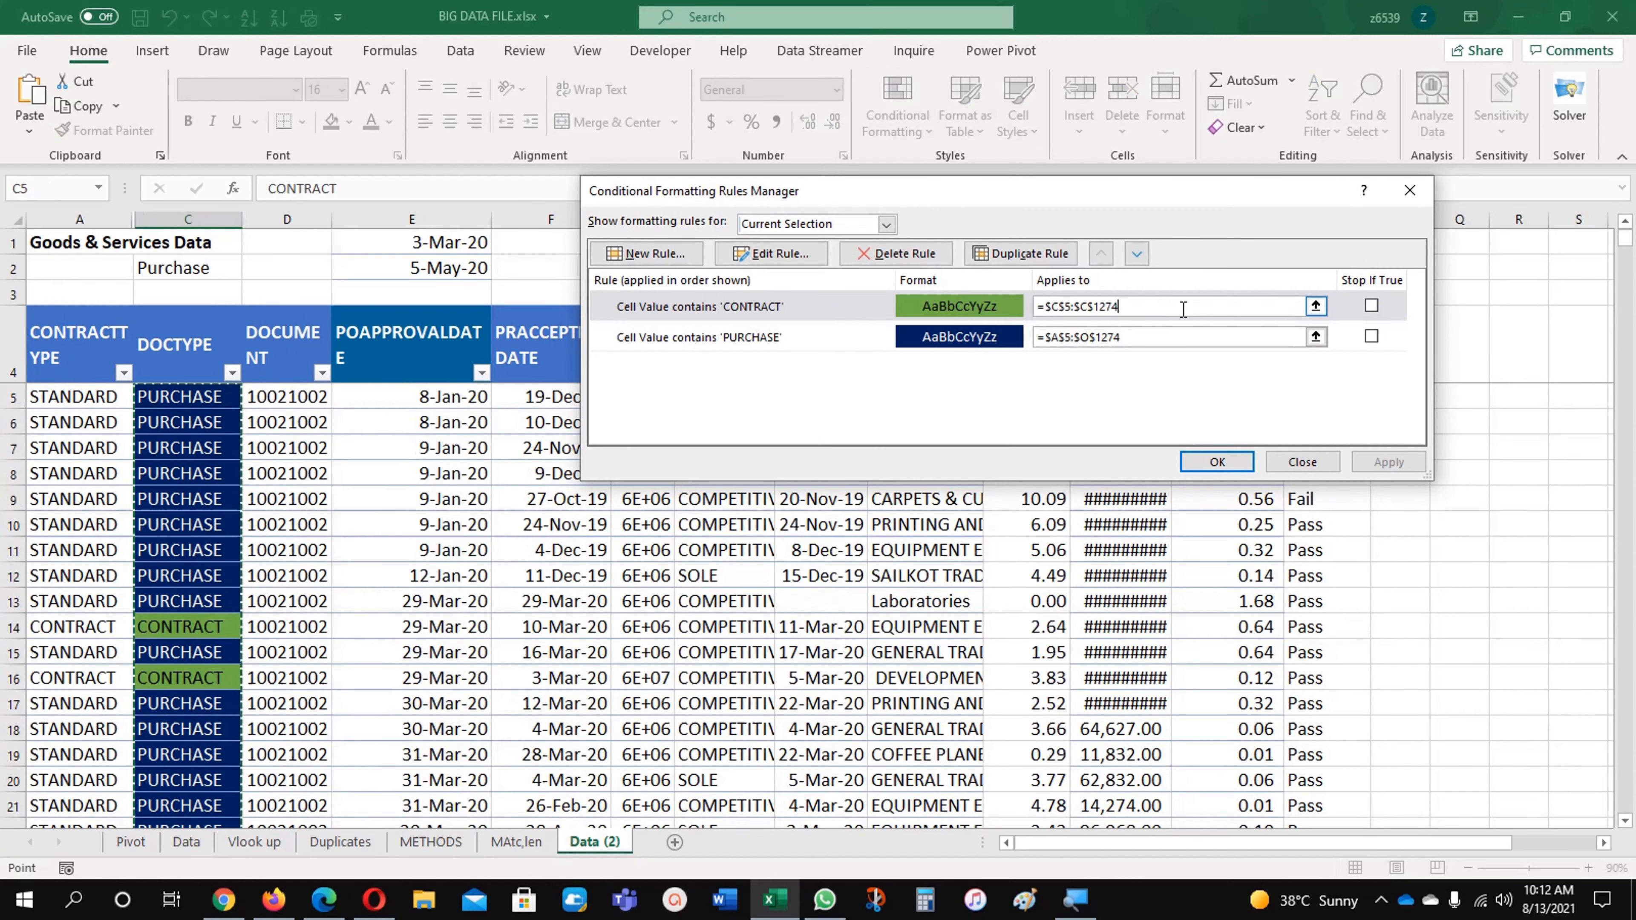
left_click(1167, 339)
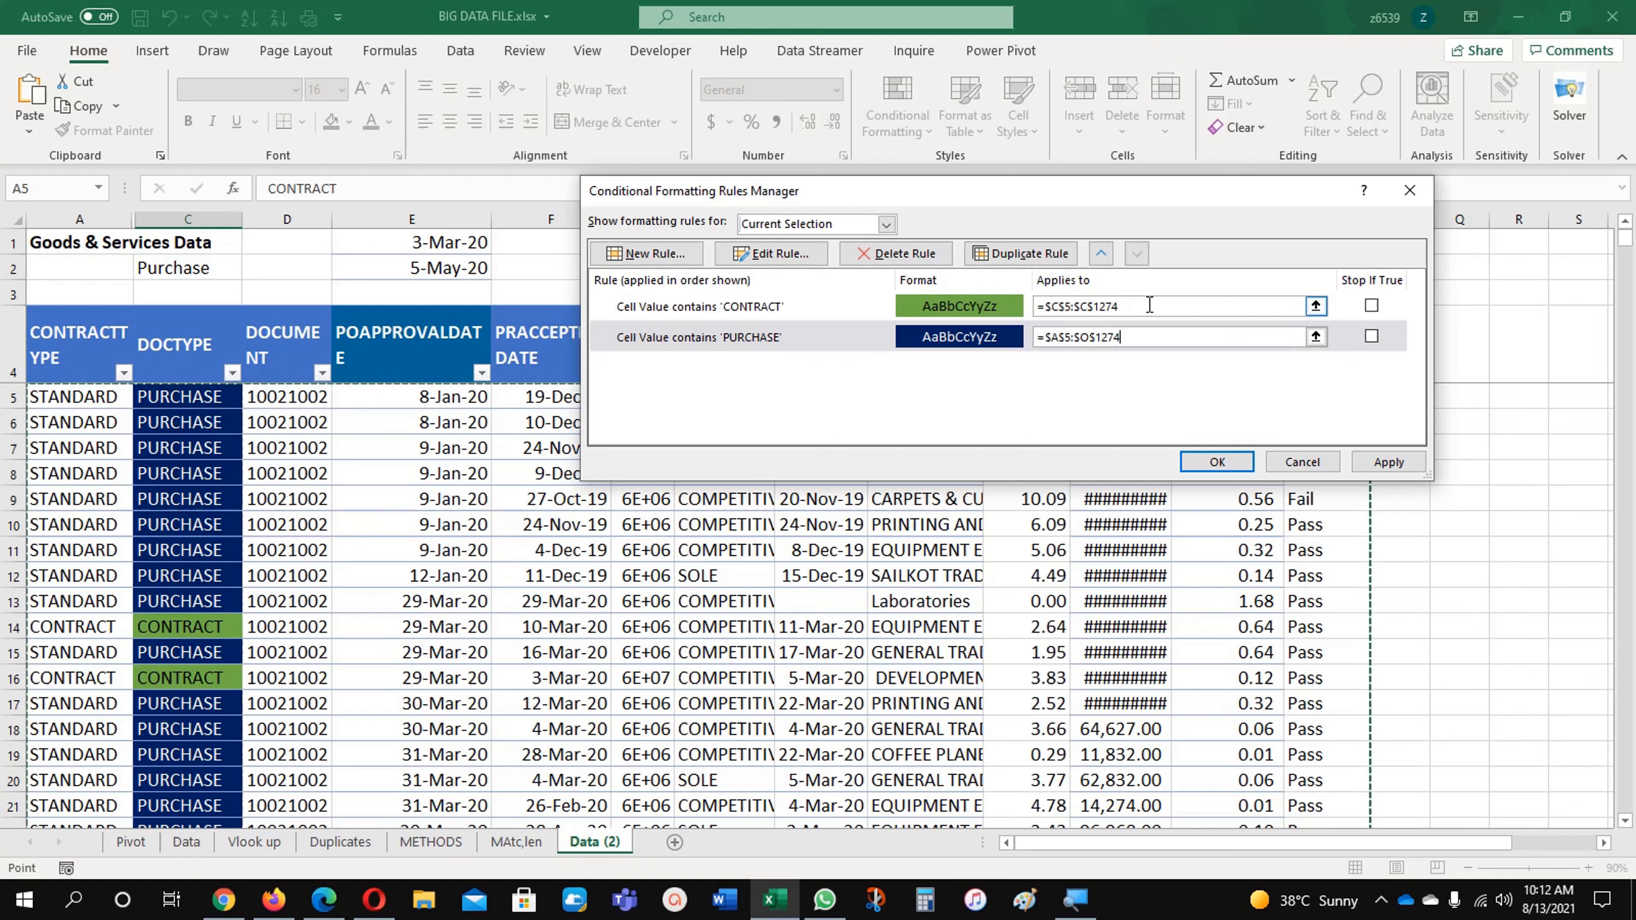
left_click(1217, 463)
Step: Examine the CONTRACT and PURCHASE highlighting down the DOCTYPE column and return to its first rows
left_click(159, 603)
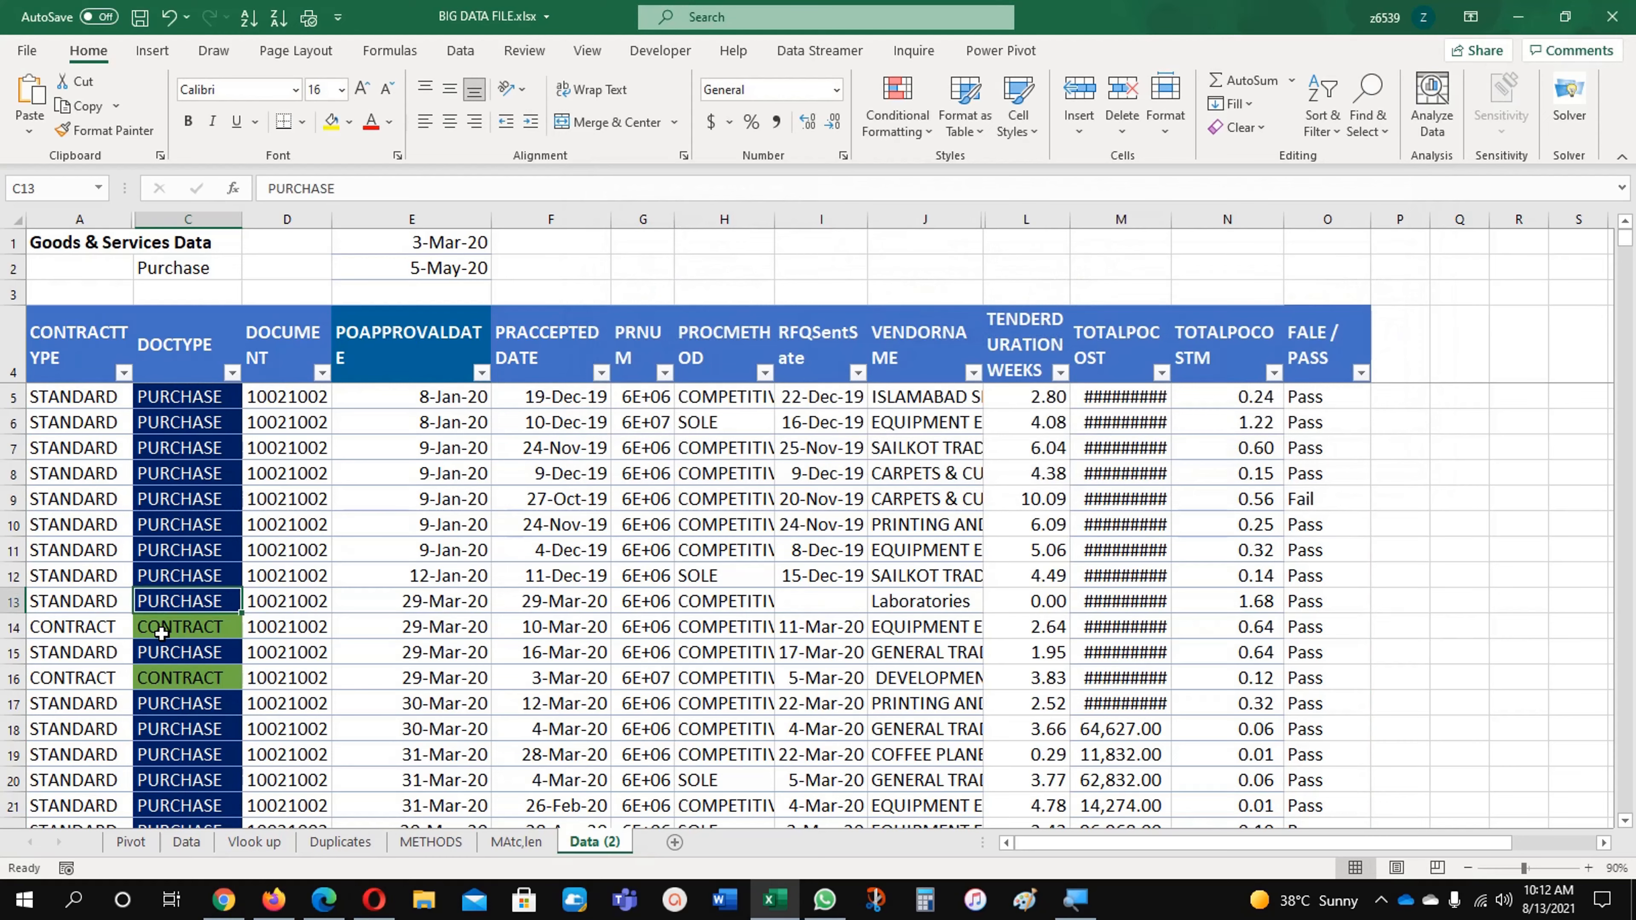
left_click(161, 634)
scroll(161, 634, "down", 20)
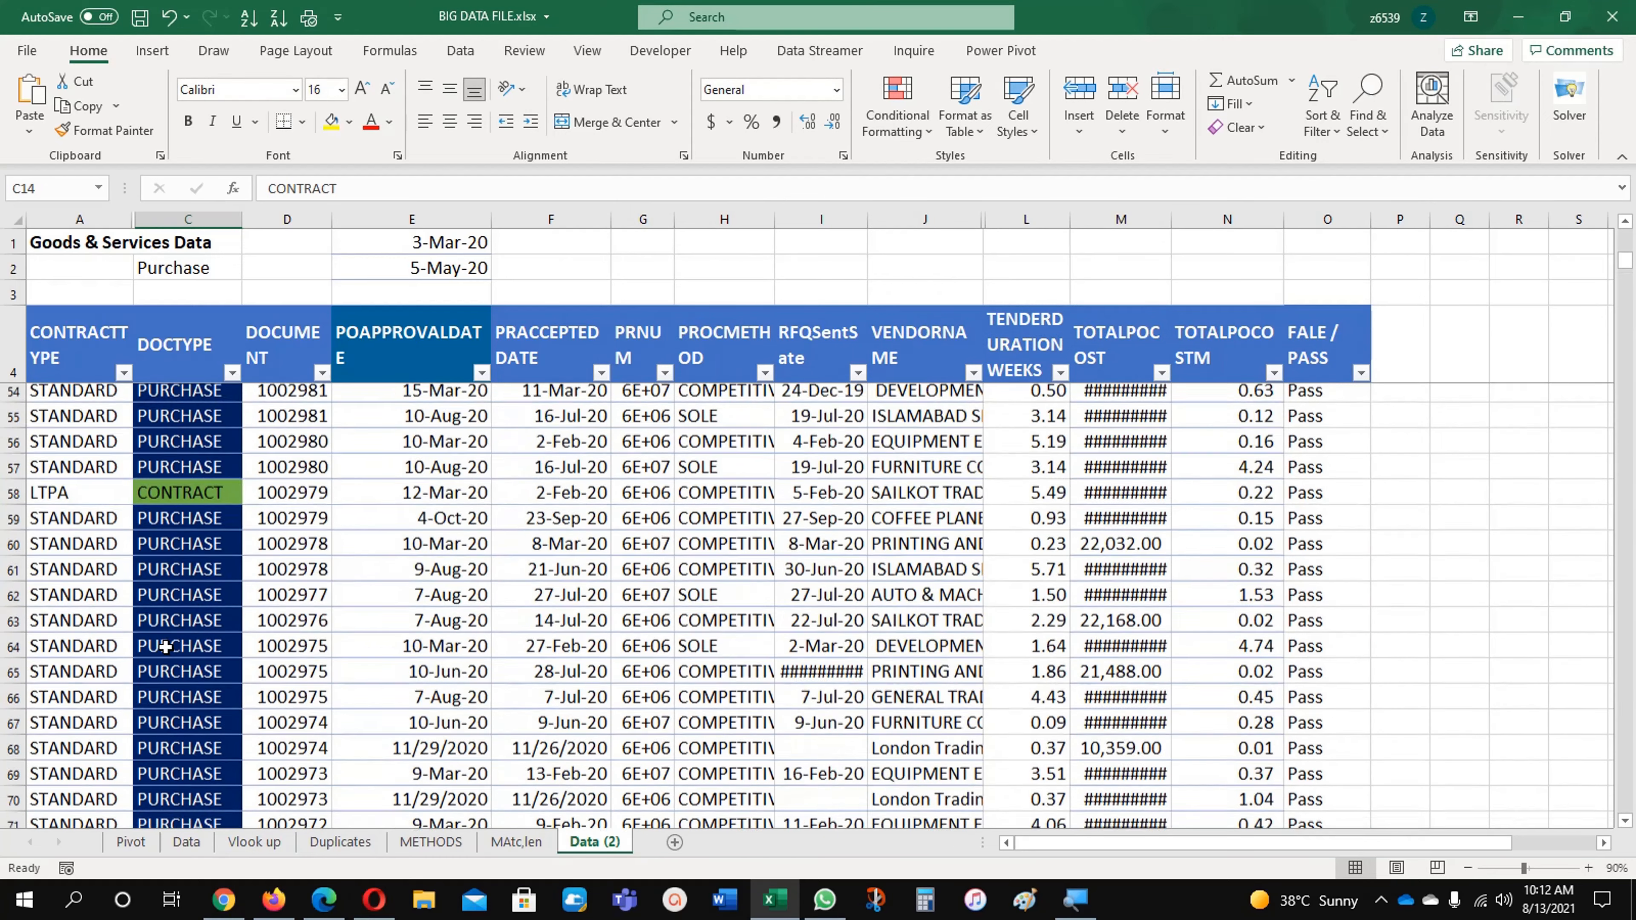
scroll(166, 647, "down", 6)
scroll(165, 648, "up", 20)
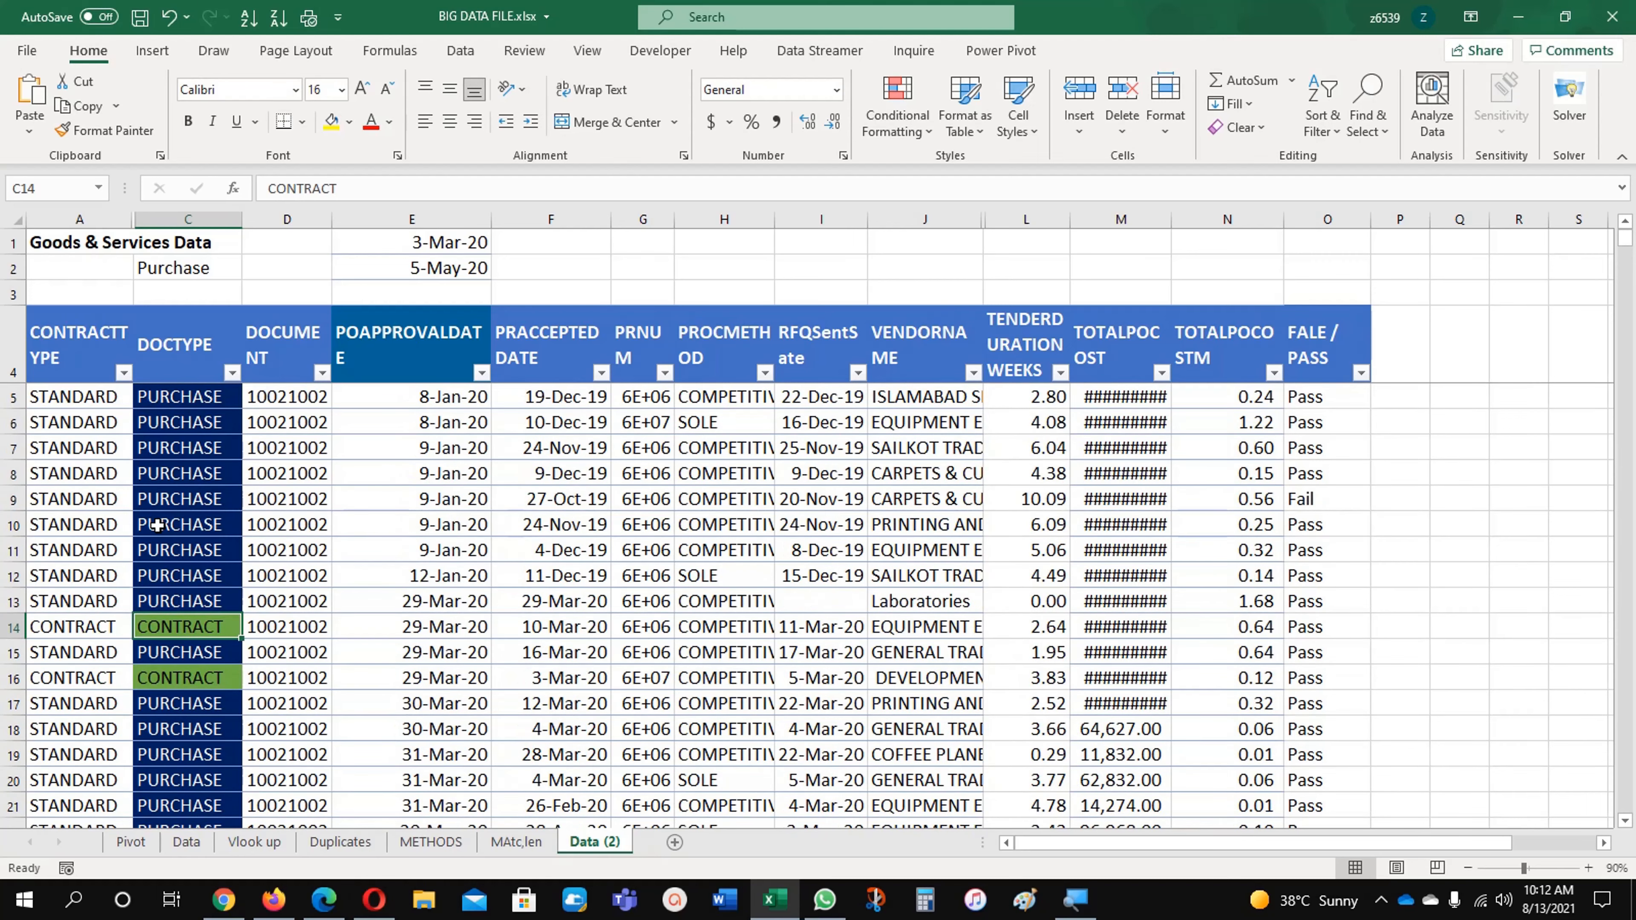
Step: Change the format of the two dates in E1:E2 to Number
left_click(199, 270)
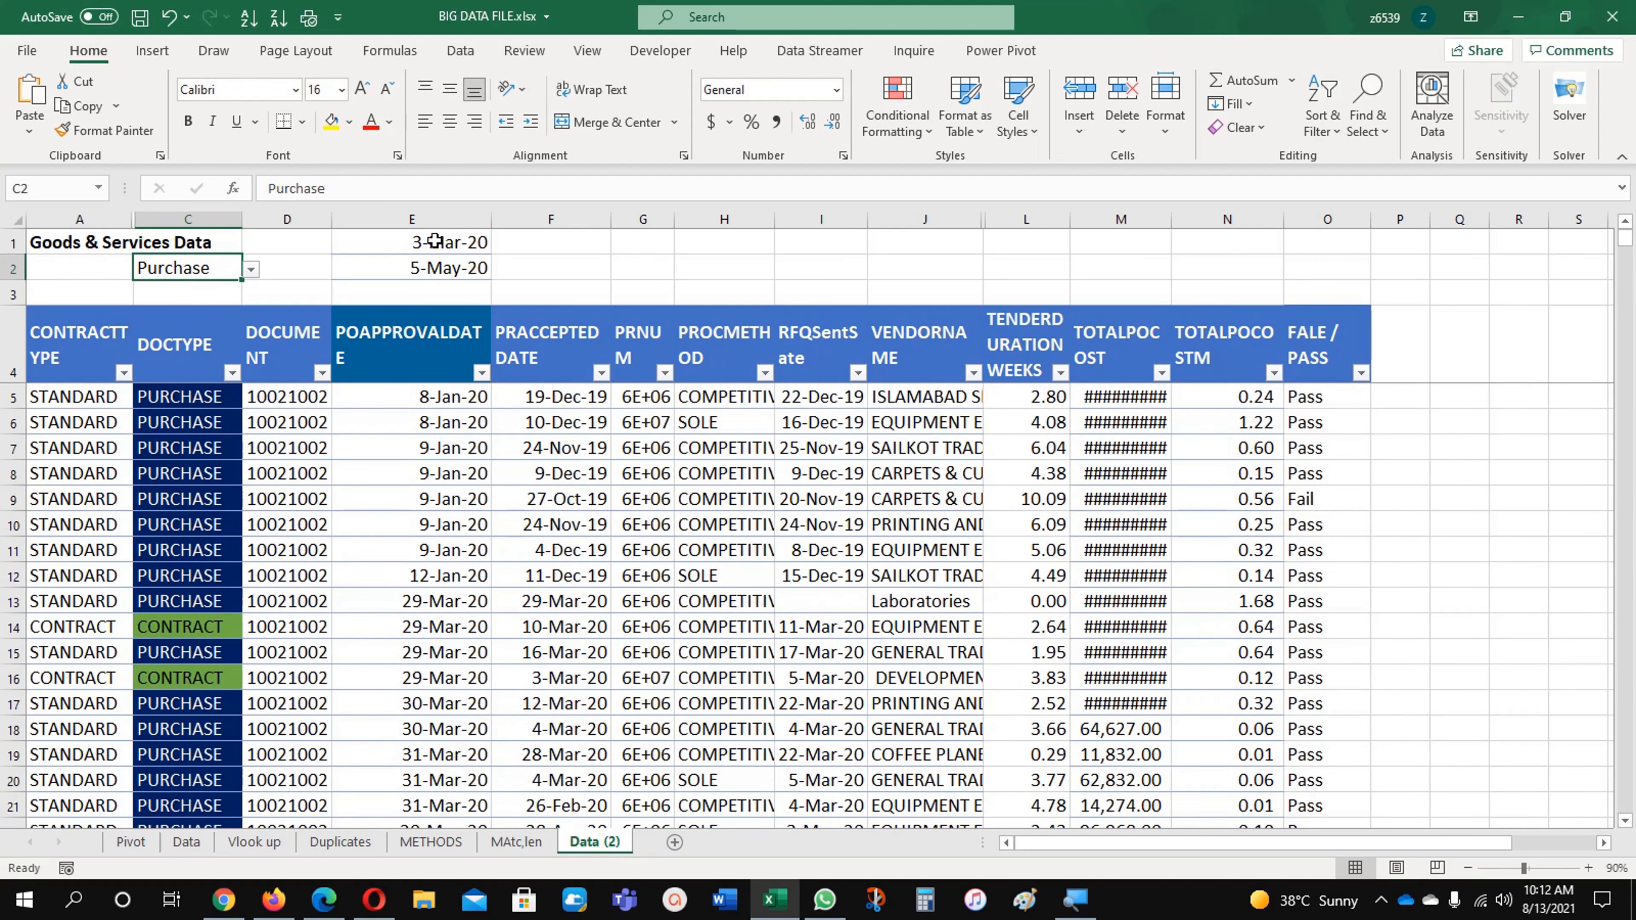
left_click_drag(434, 242, 430, 270)
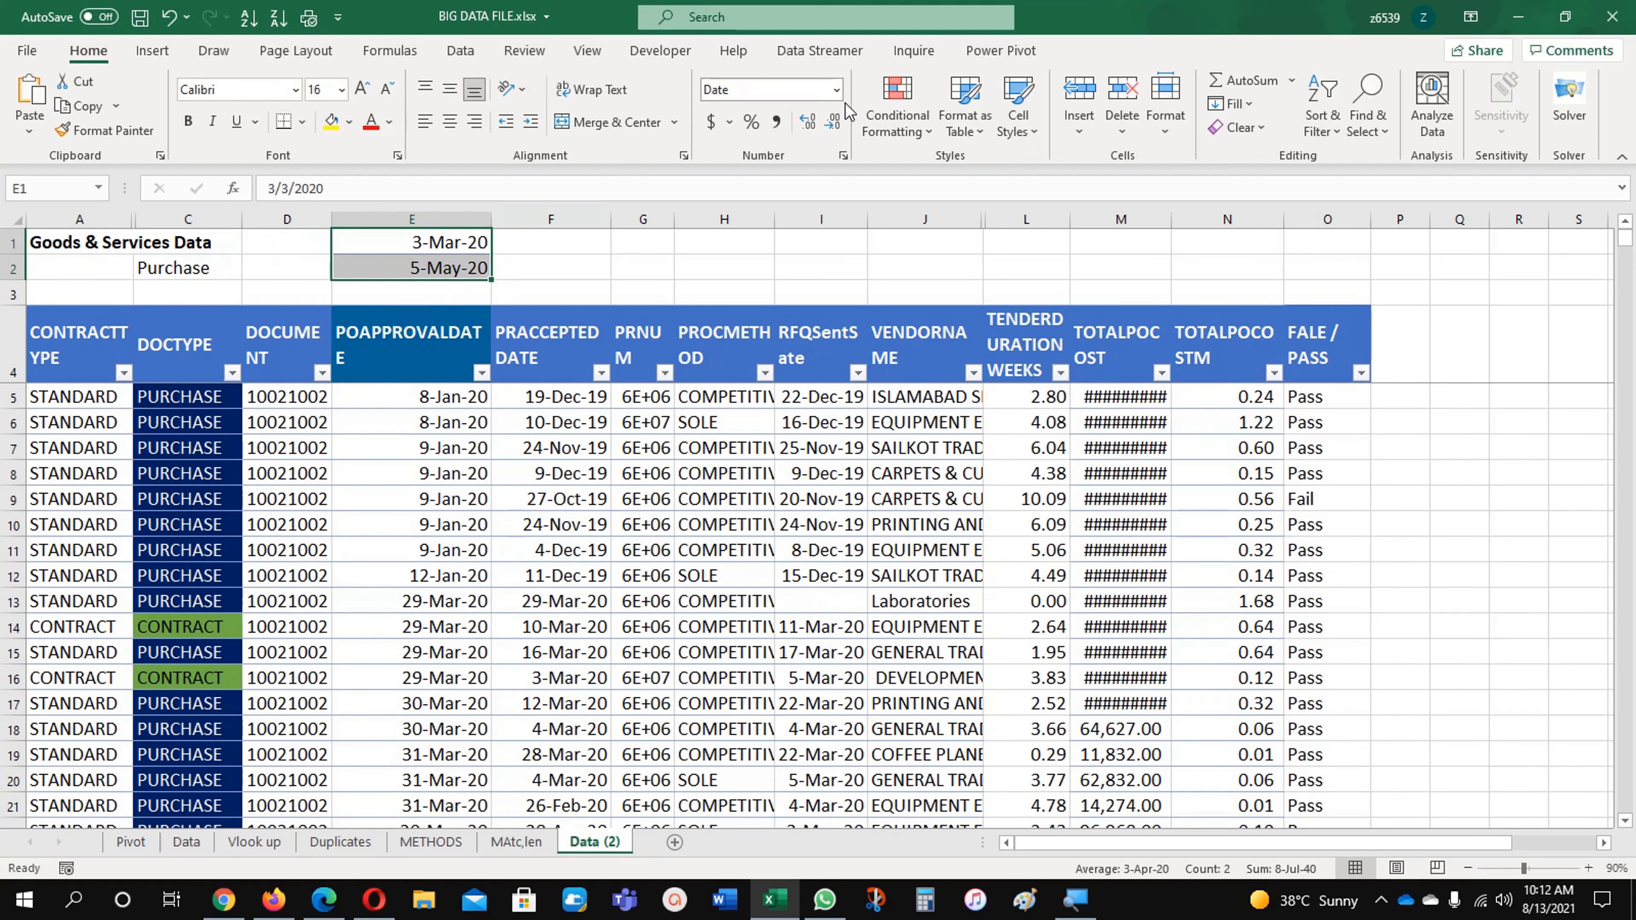
left_click(835, 89)
left_click(796, 168)
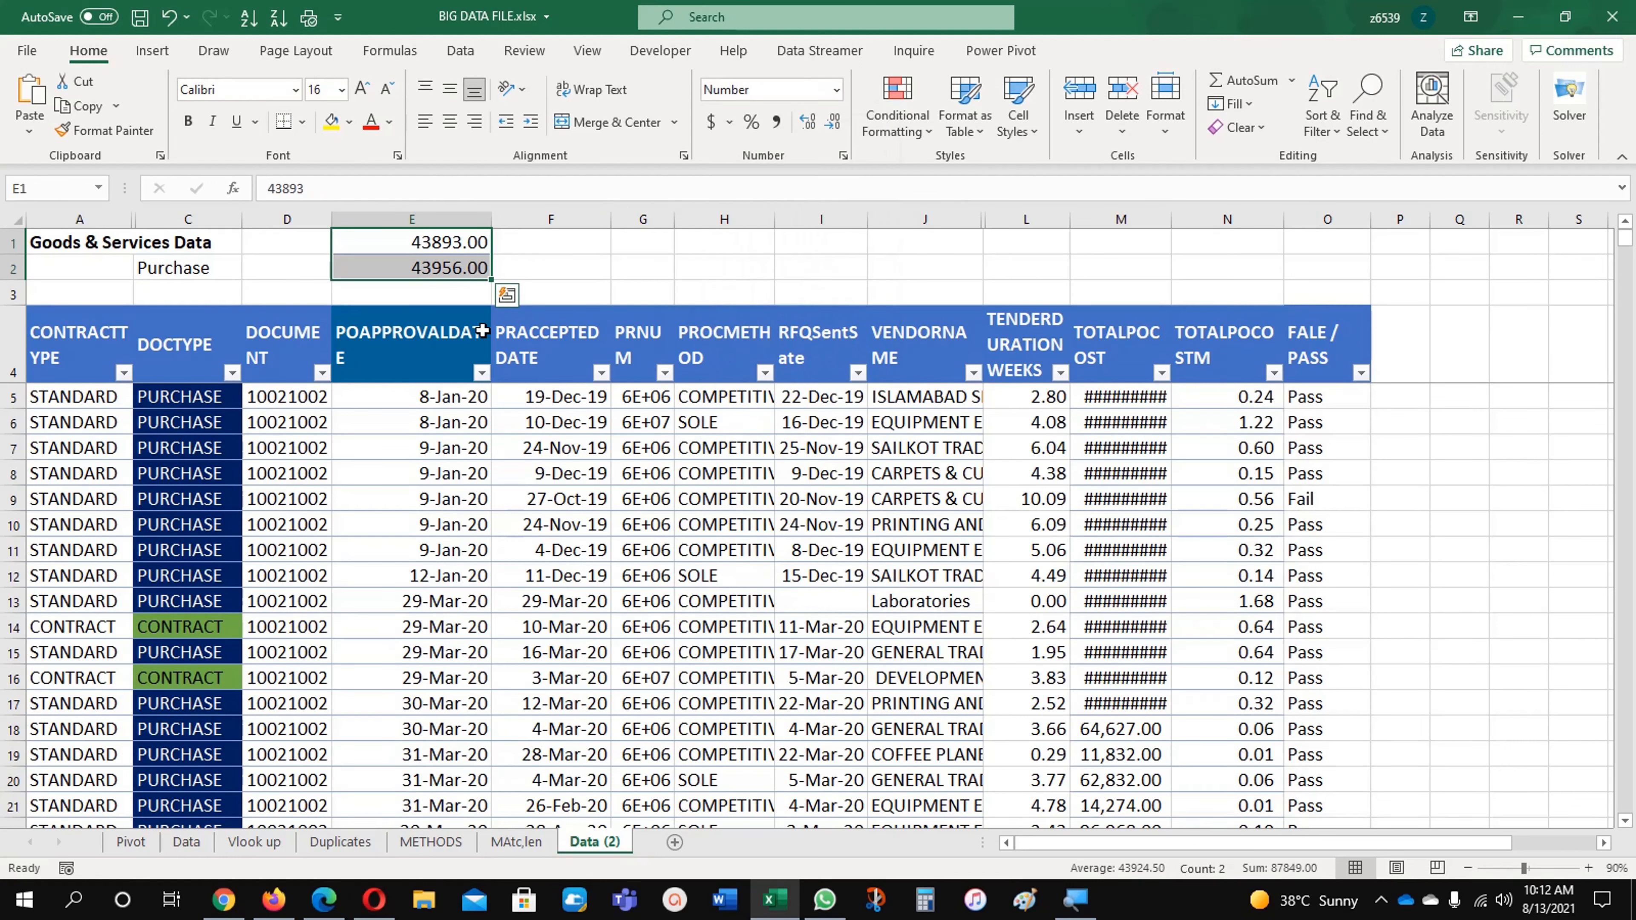
left_click(379, 584)
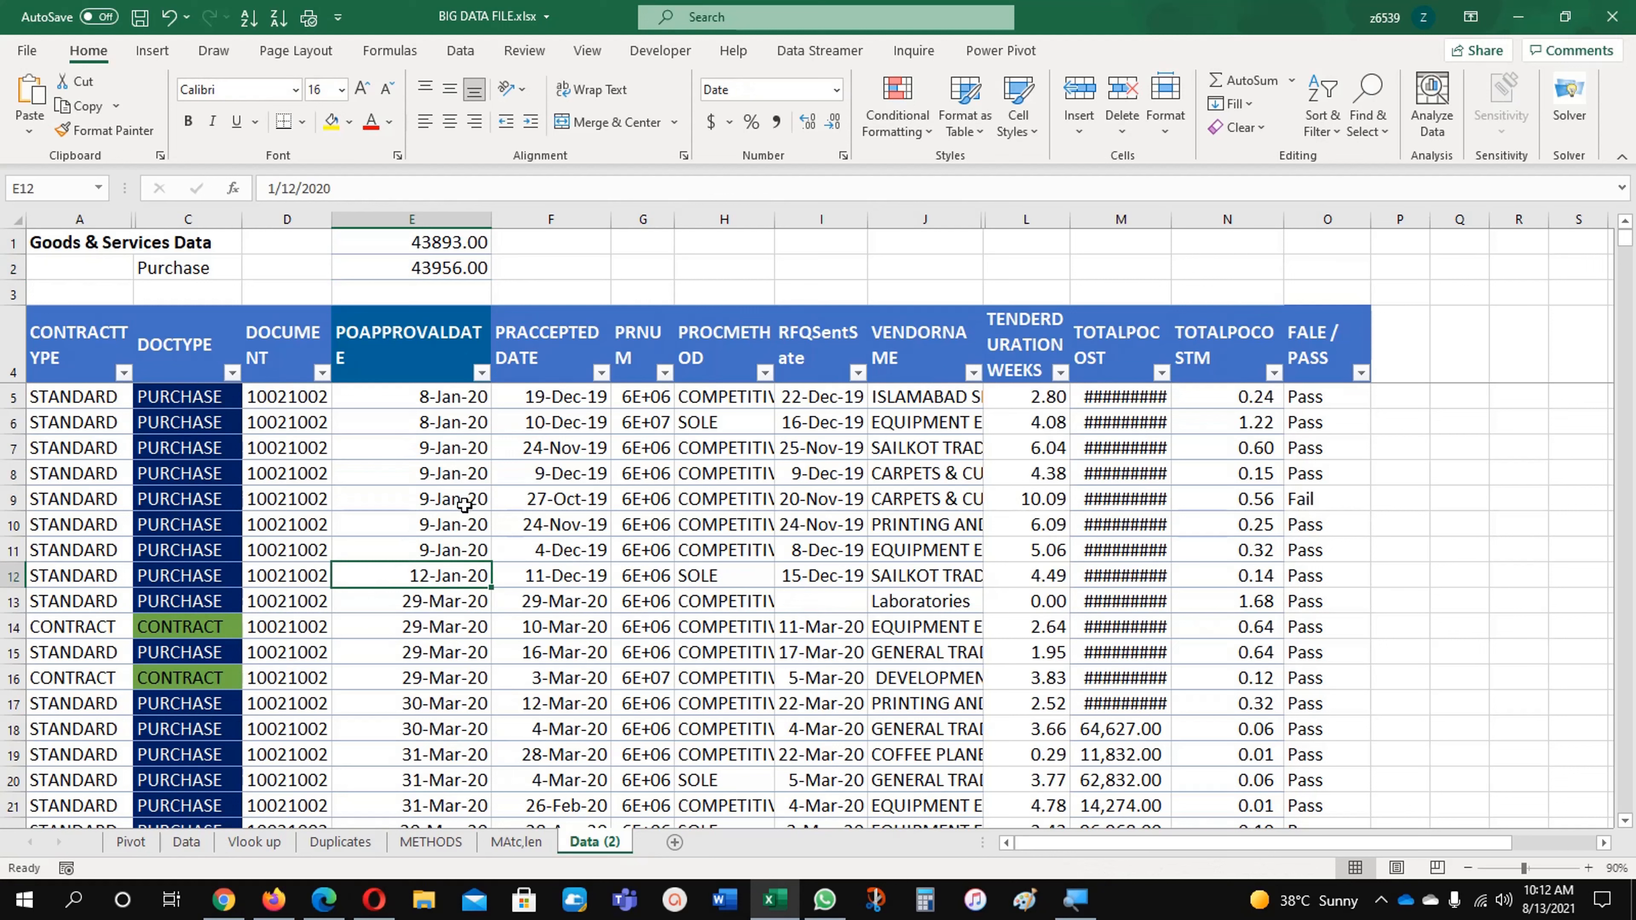
left_click_drag(449, 243, 449, 268)
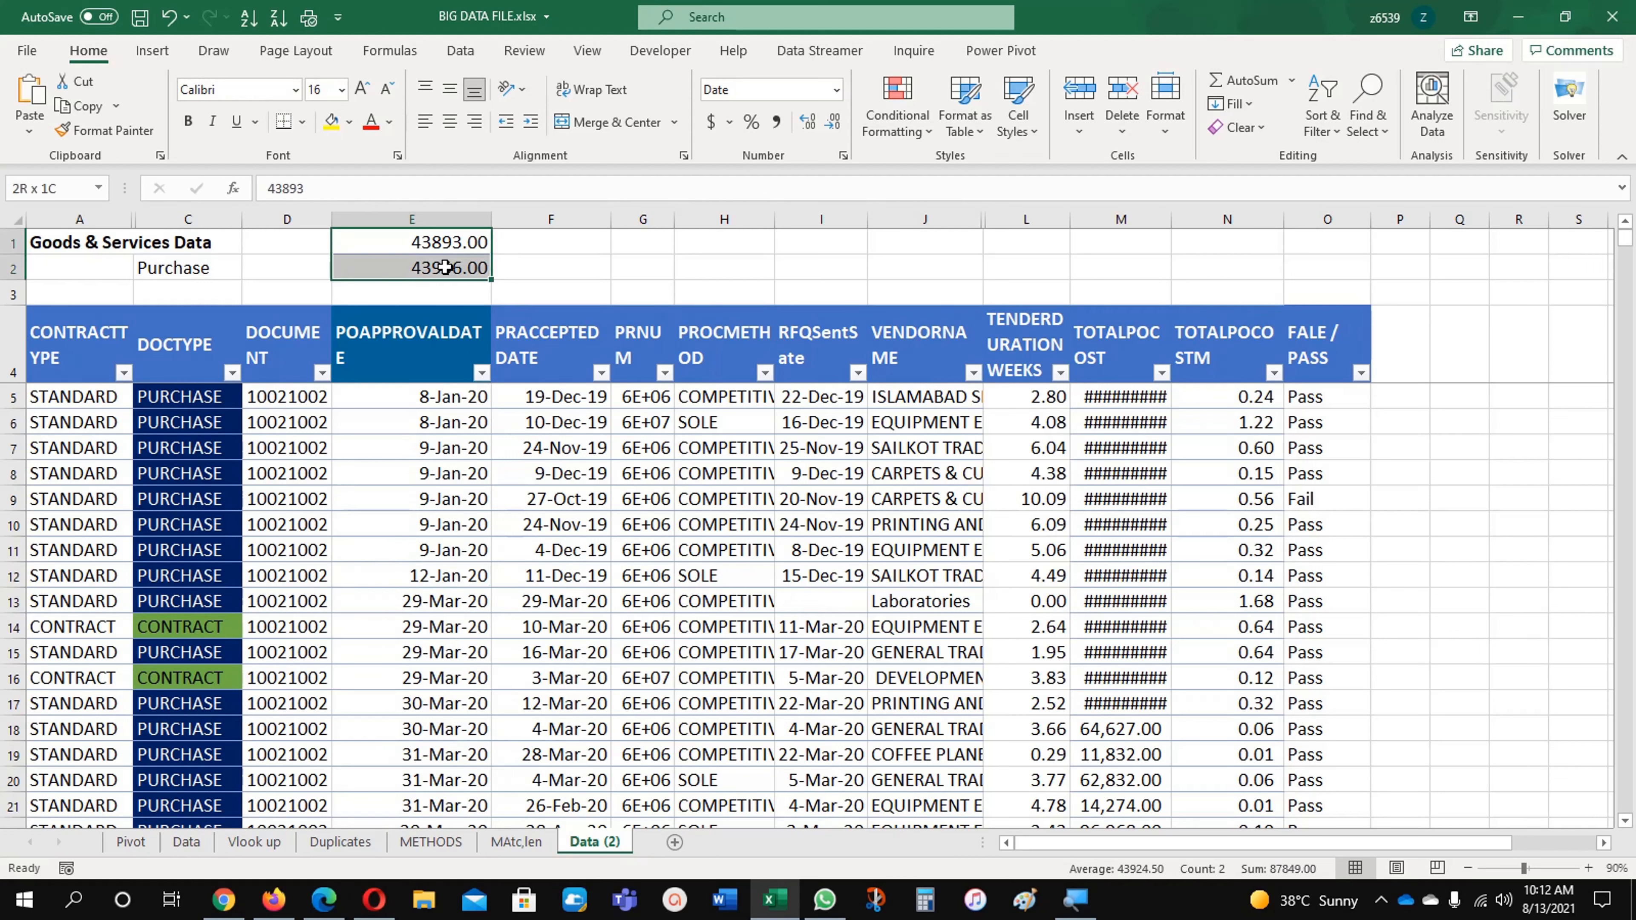
left_click(230, 277)
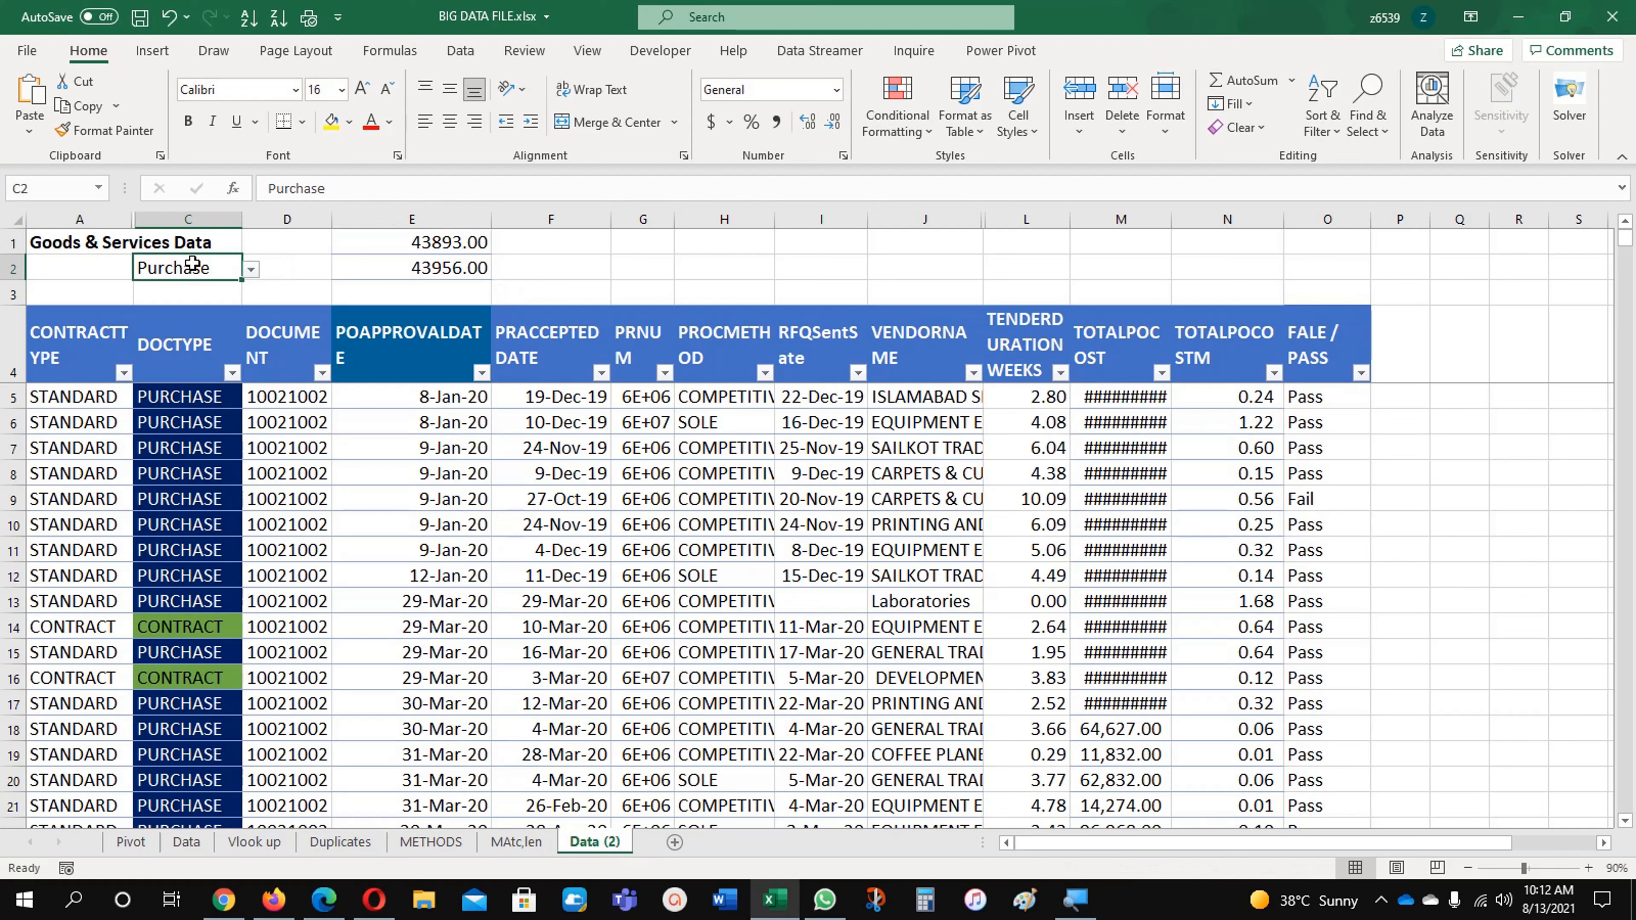
left_click(167, 452)
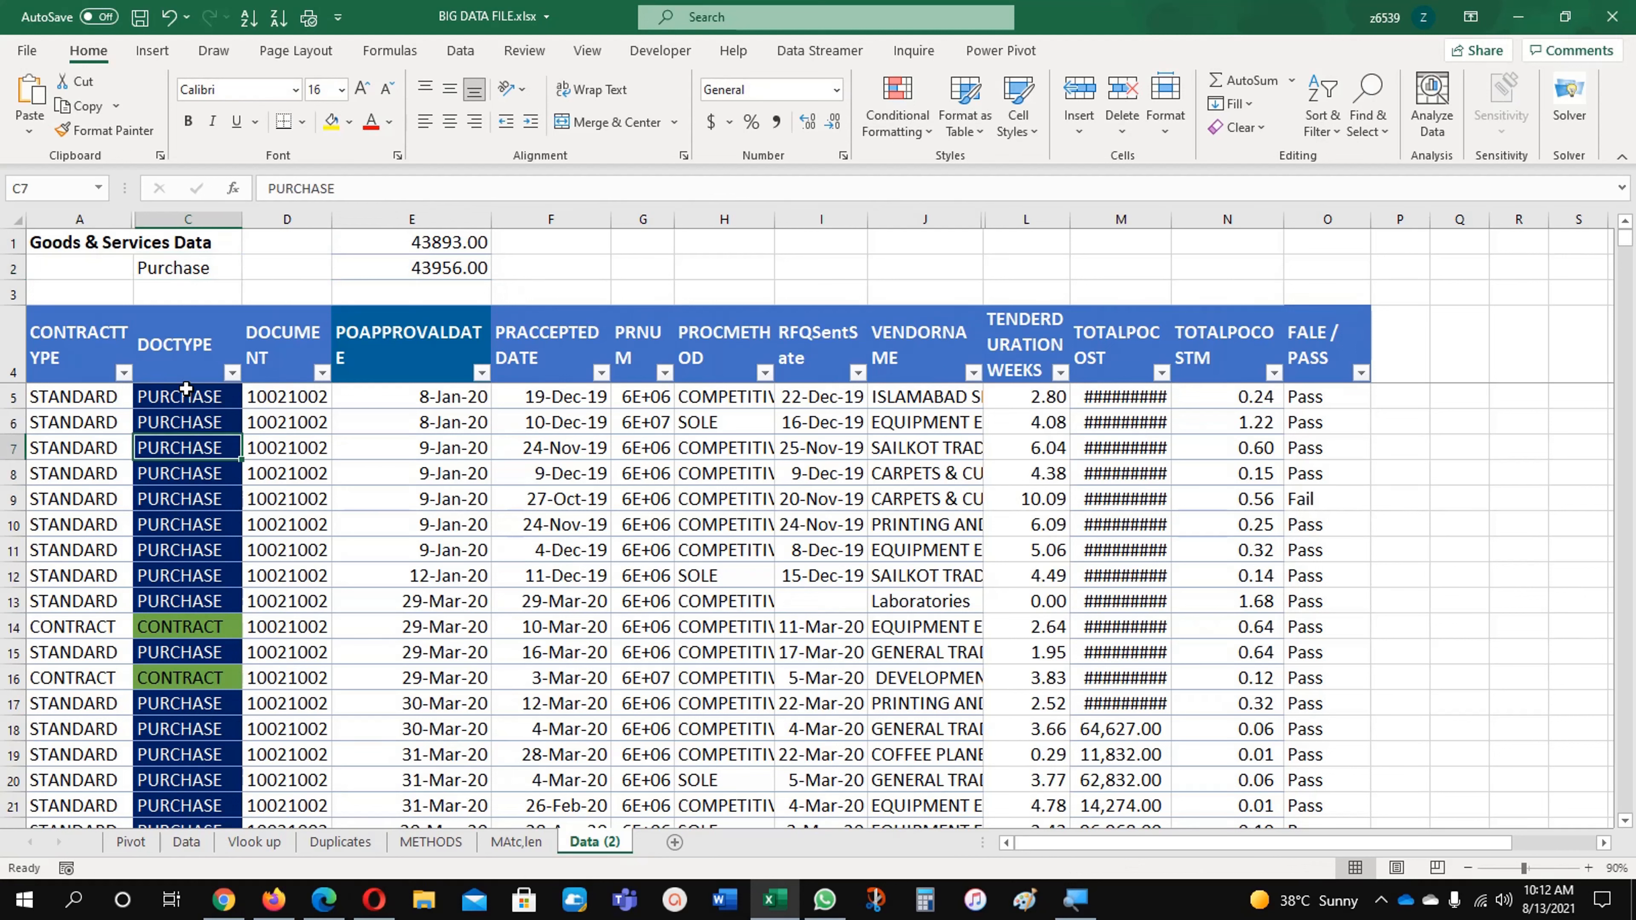